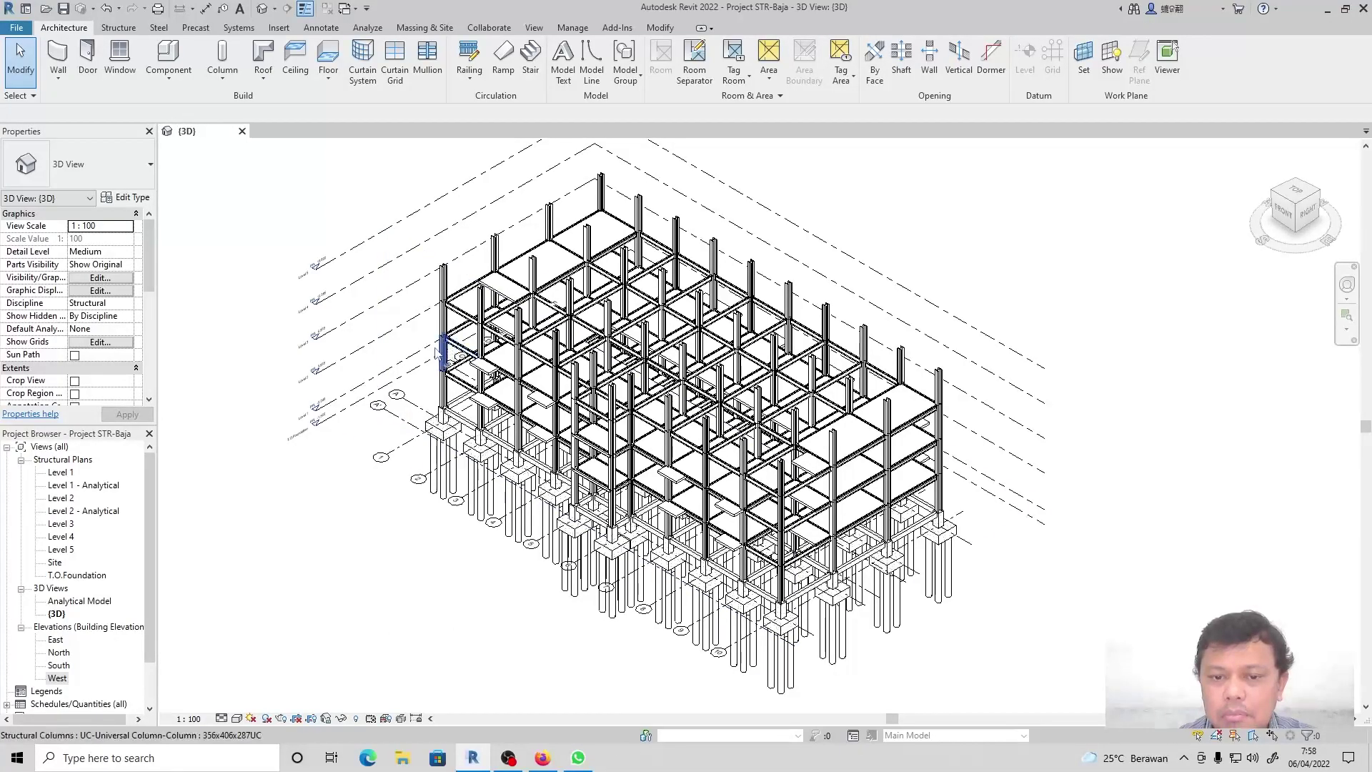
Examine the steel column and beam joints and the column bases at the building corner near grids A and B.
{"action": "scroll", "coordinate": [418, 357], "scroll_direction": "up", "scroll_amount": 3}
{"action": "scroll", "coordinate": [414, 386], "scroll_direction": "up", "scroll_amount": 2}
{"action": "scroll", "coordinate": [414, 390], "scroll_direction": "down", "scroll_amount": 1}
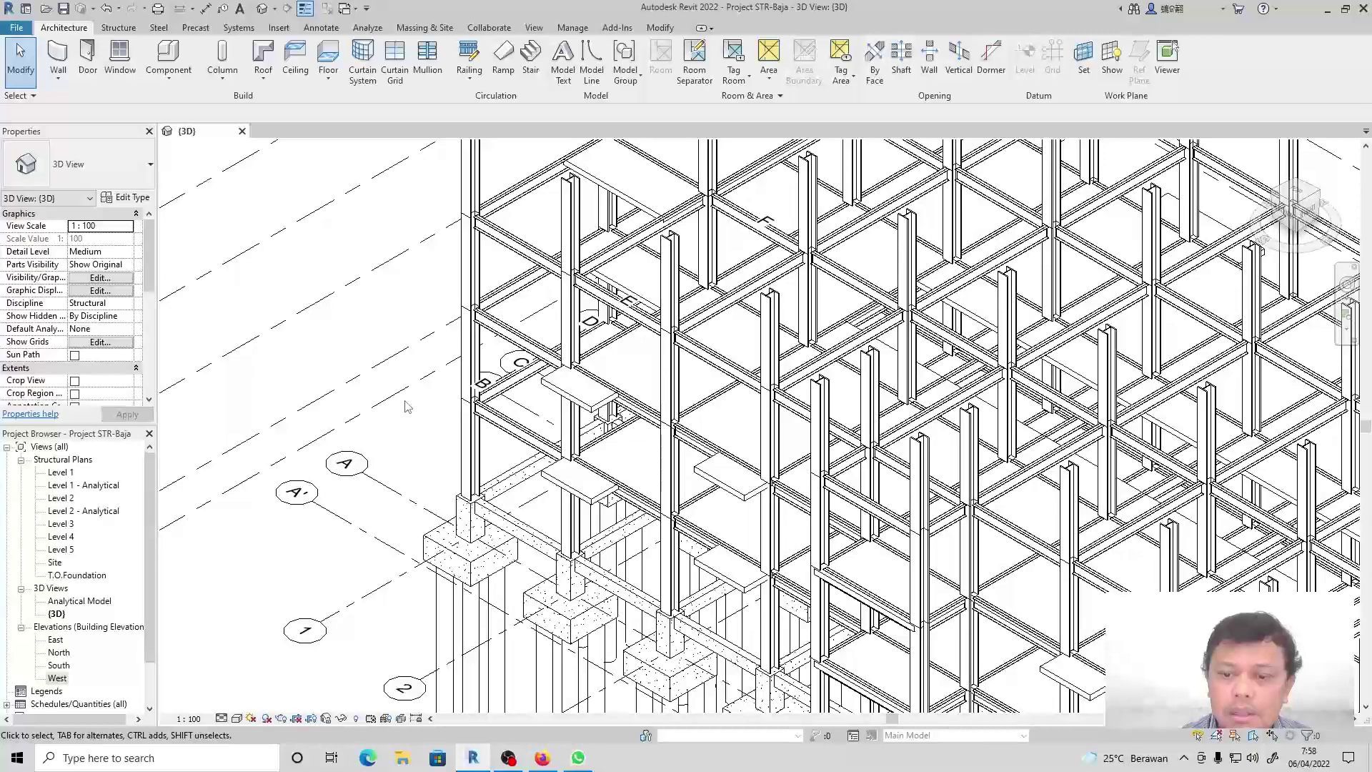
{"action": "scroll", "coordinate": [665, 372], "scroll_direction": "up", "scroll_amount": 5}
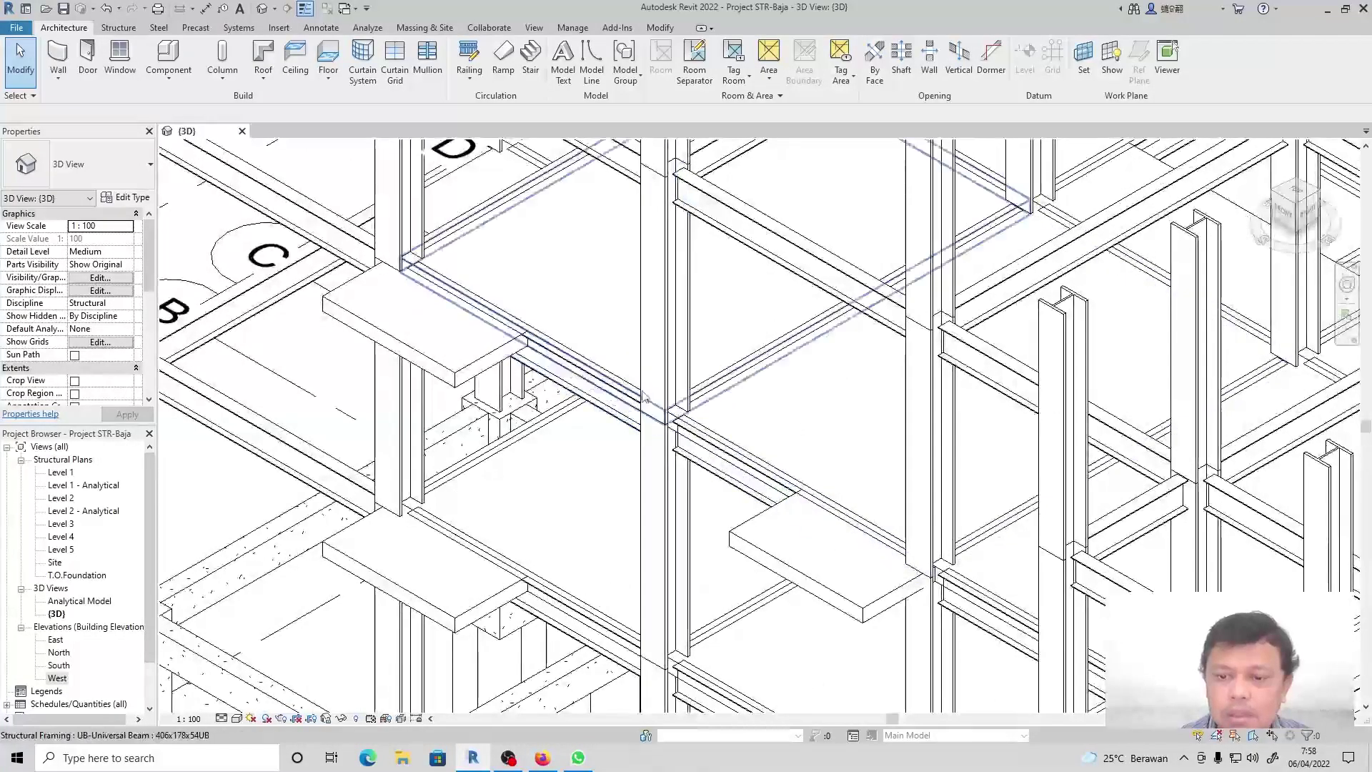
{"action": "scroll", "coordinate": [622, 394], "scroll_direction": "down", "scroll_amount": 5}
{"action": "scroll", "coordinate": [515, 440], "scroll_direction": "up", "scroll_amount": 2}
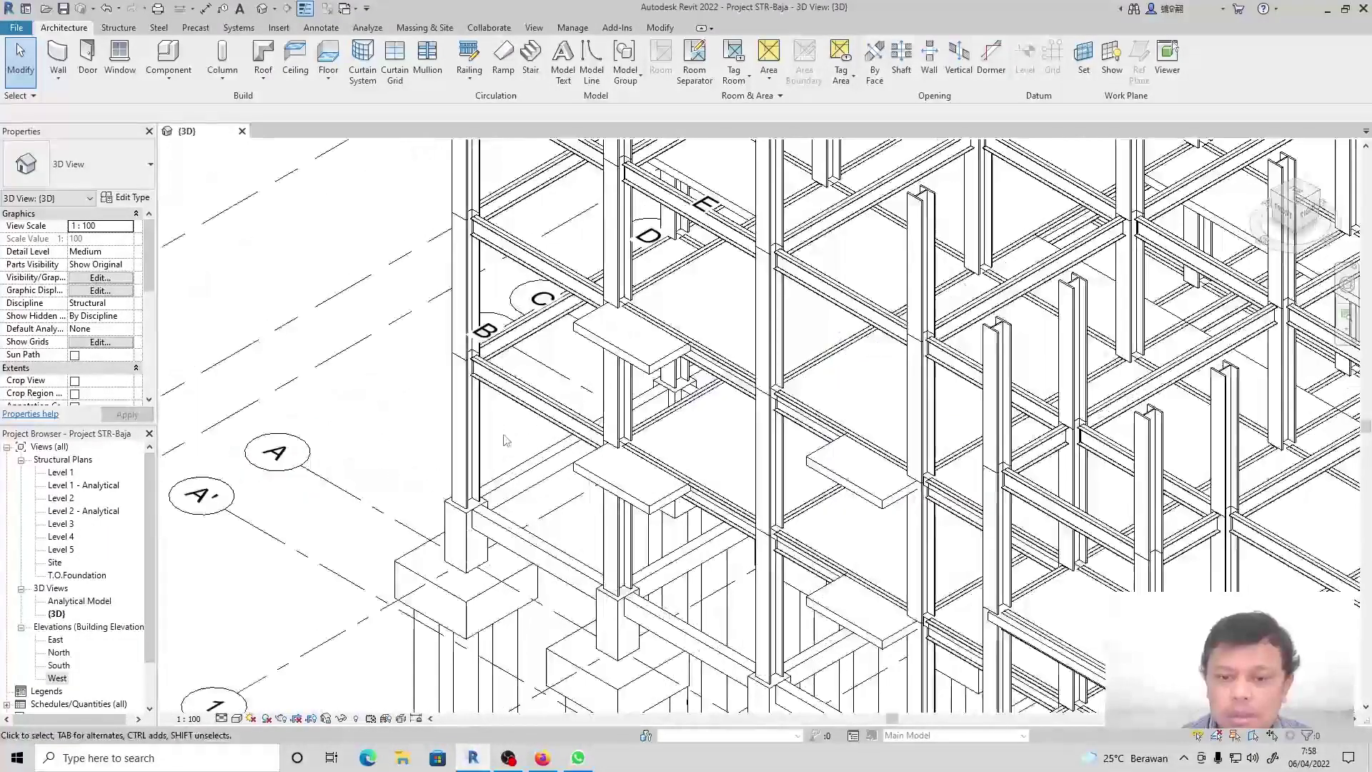
{"action": "scroll", "coordinate": [514, 440], "scroll_direction": "up", "scroll_amount": 1}
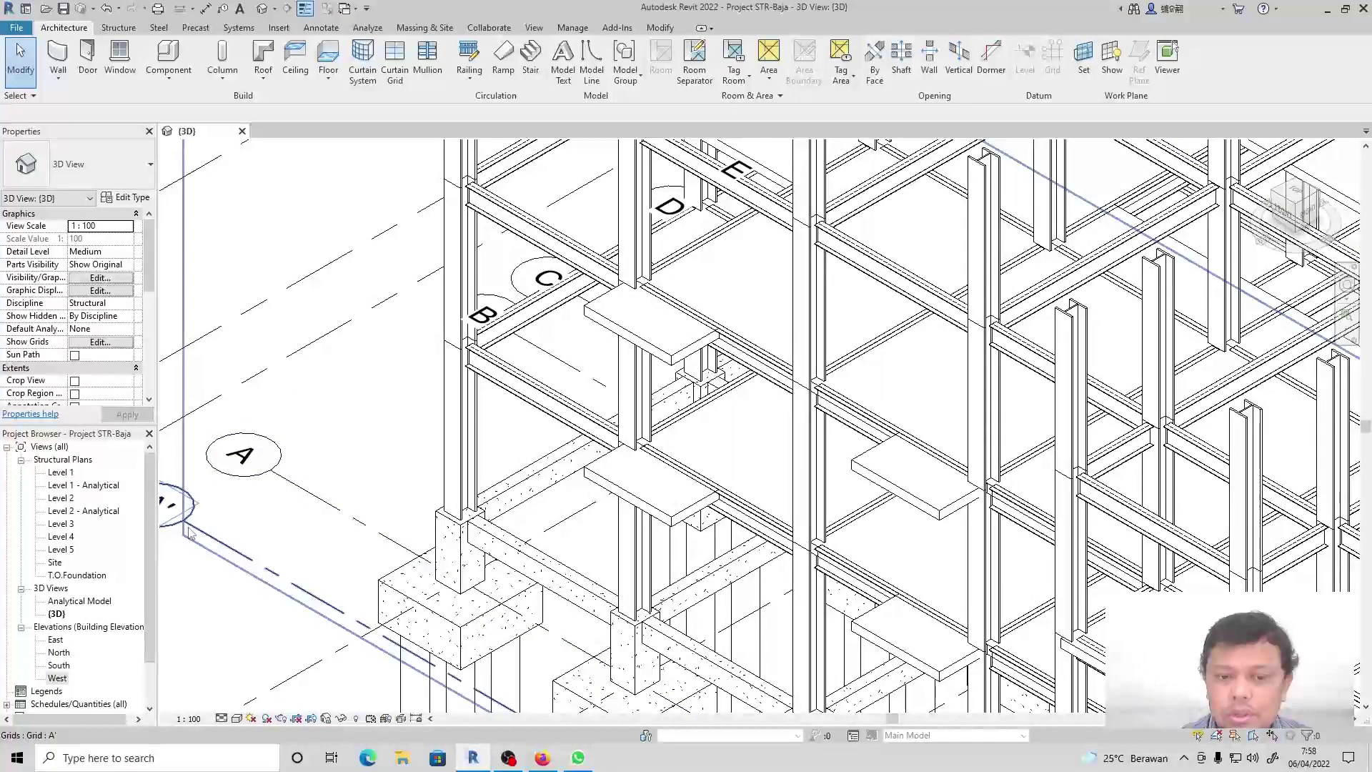
{"action": "scroll", "coordinate": [336, 411], "scroll_direction": "up", "scroll_amount": 3}
{"action": "scroll", "coordinate": [464, 504], "scroll_direction": "down", "scroll_amount": 2}
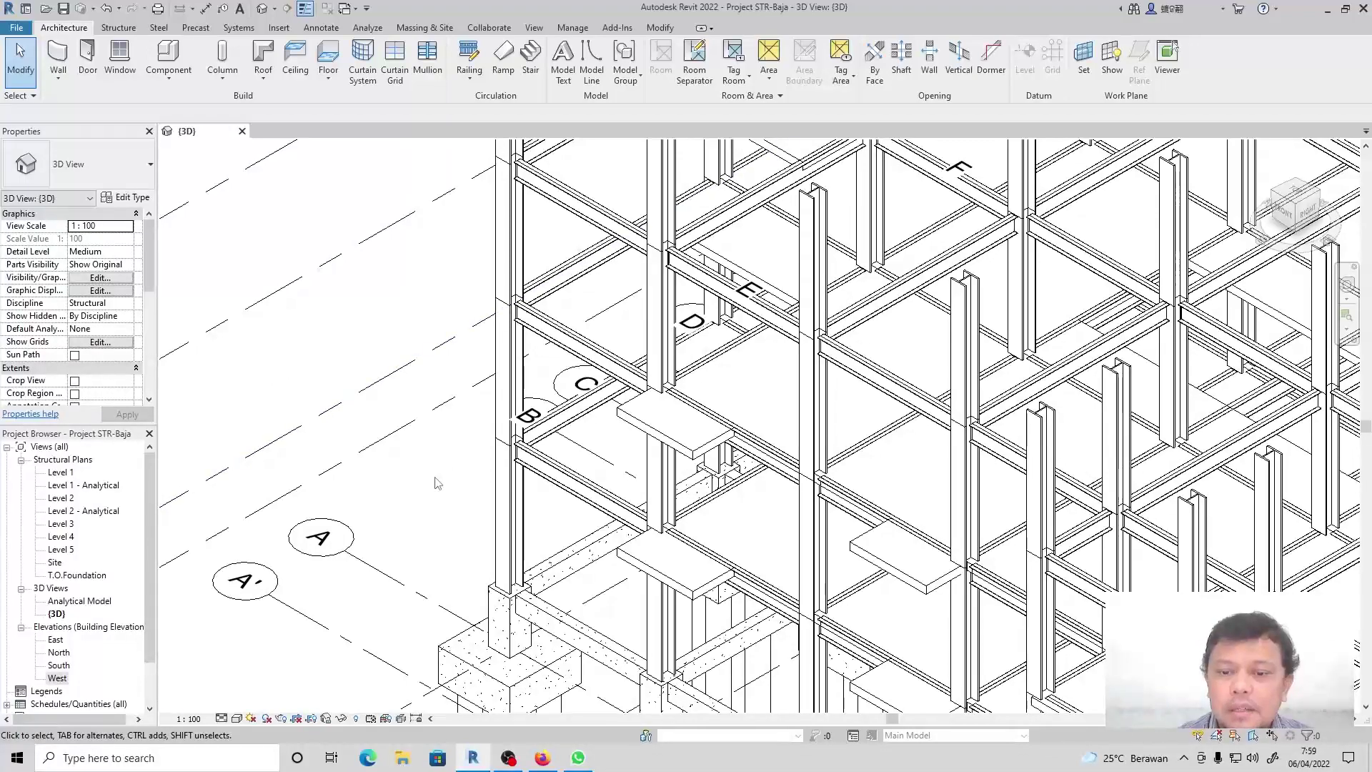
{"action": "scroll", "coordinate": [452, 476], "scroll_direction": "down", "scroll_amount": 3}
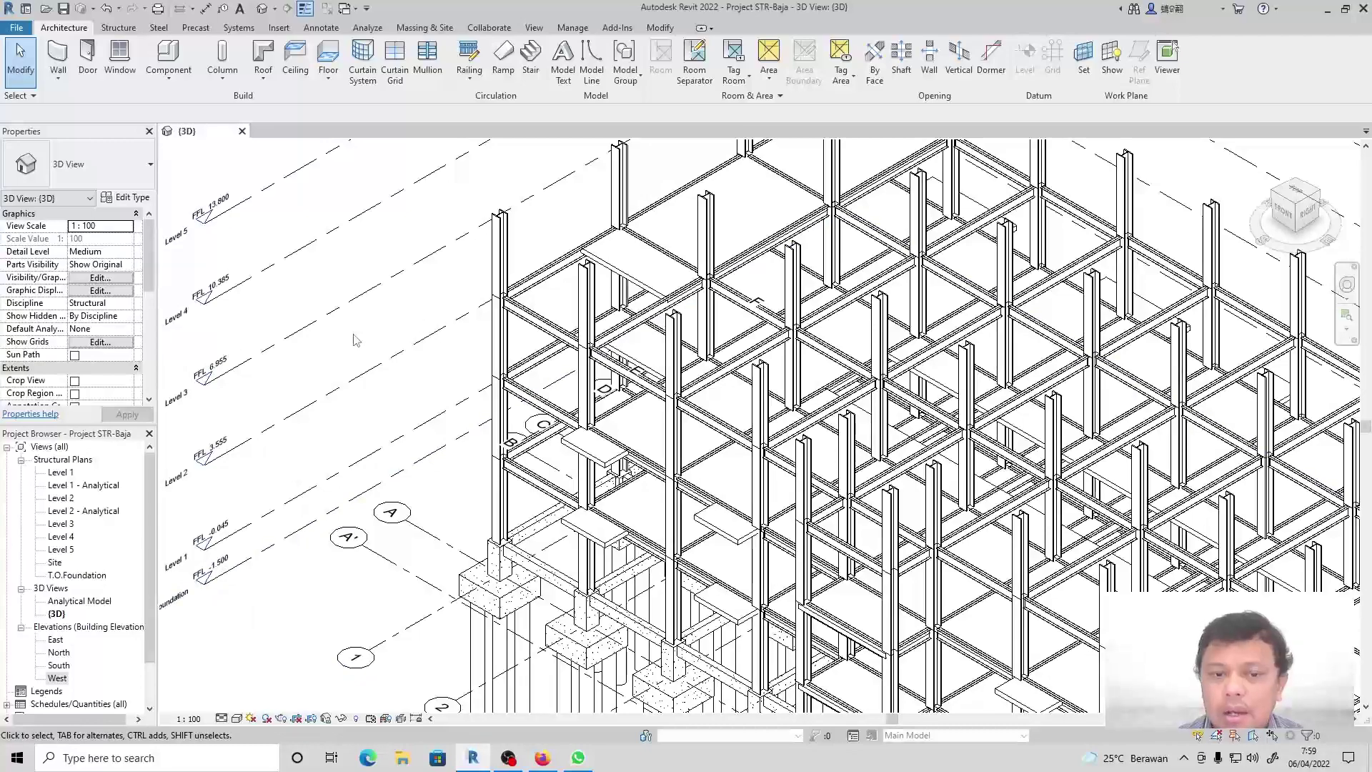
{"action": "scroll", "coordinate": [452, 489], "scroll_direction": "up", "scroll_amount": 2}
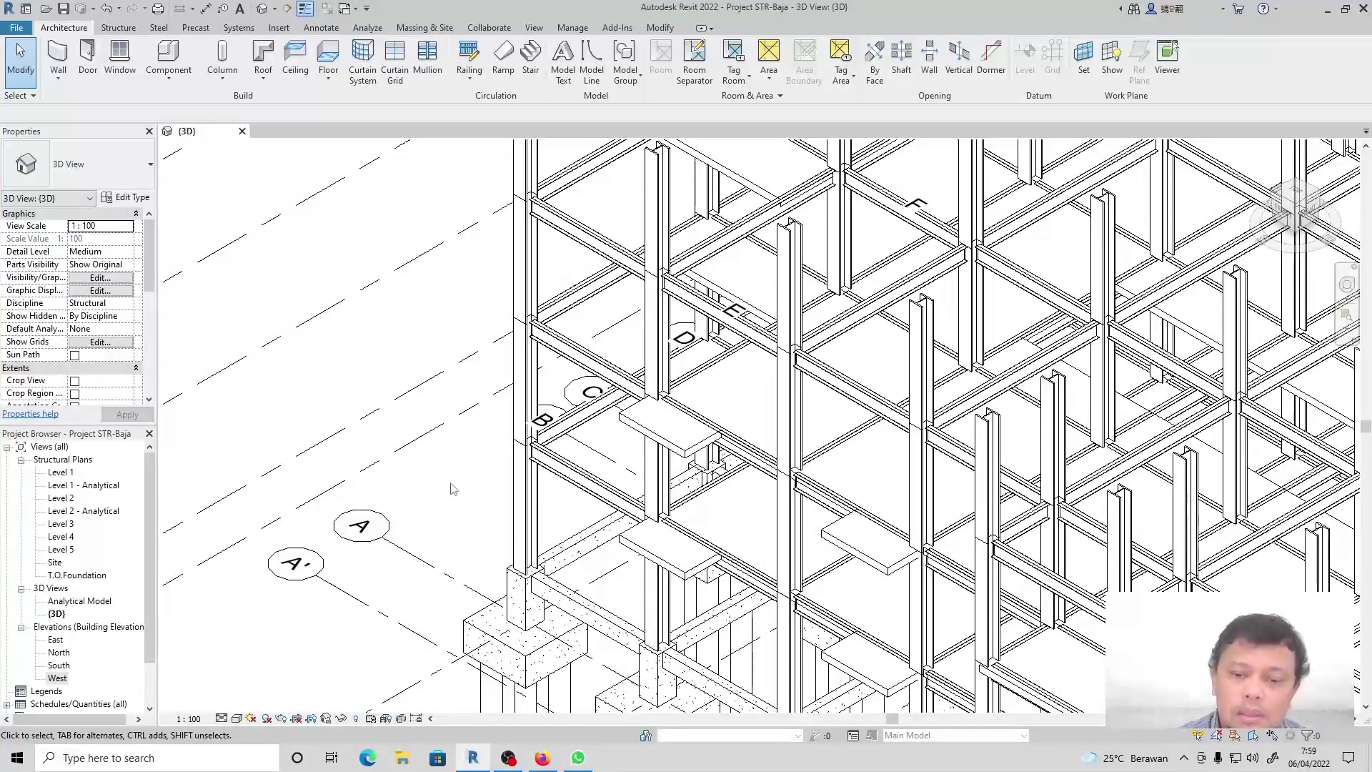
{"action": "scroll", "coordinate": [482, 484], "scroll_direction": "down", "scroll_amount": 1}
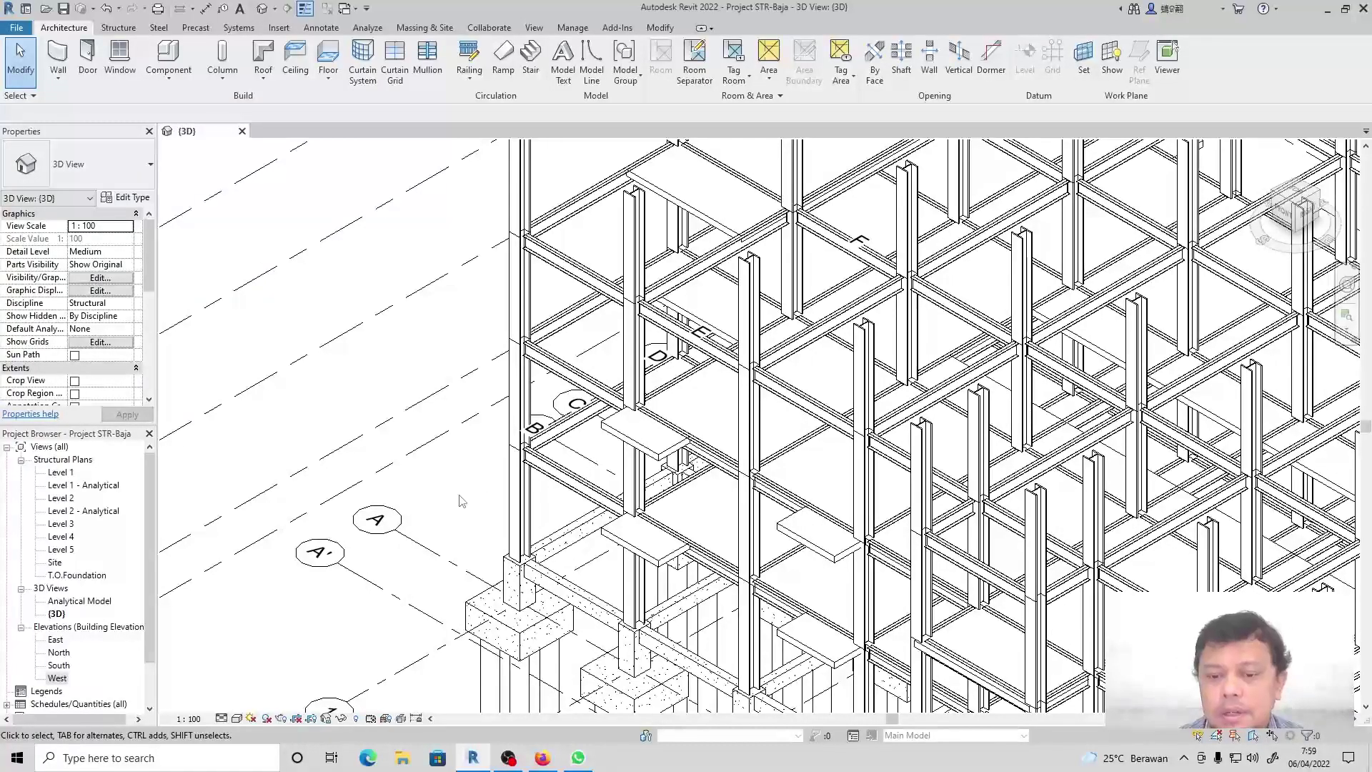
{"action": "scroll", "coordinate": [467, 504], "scroll_direction": "down", "scroll_amount": 5}
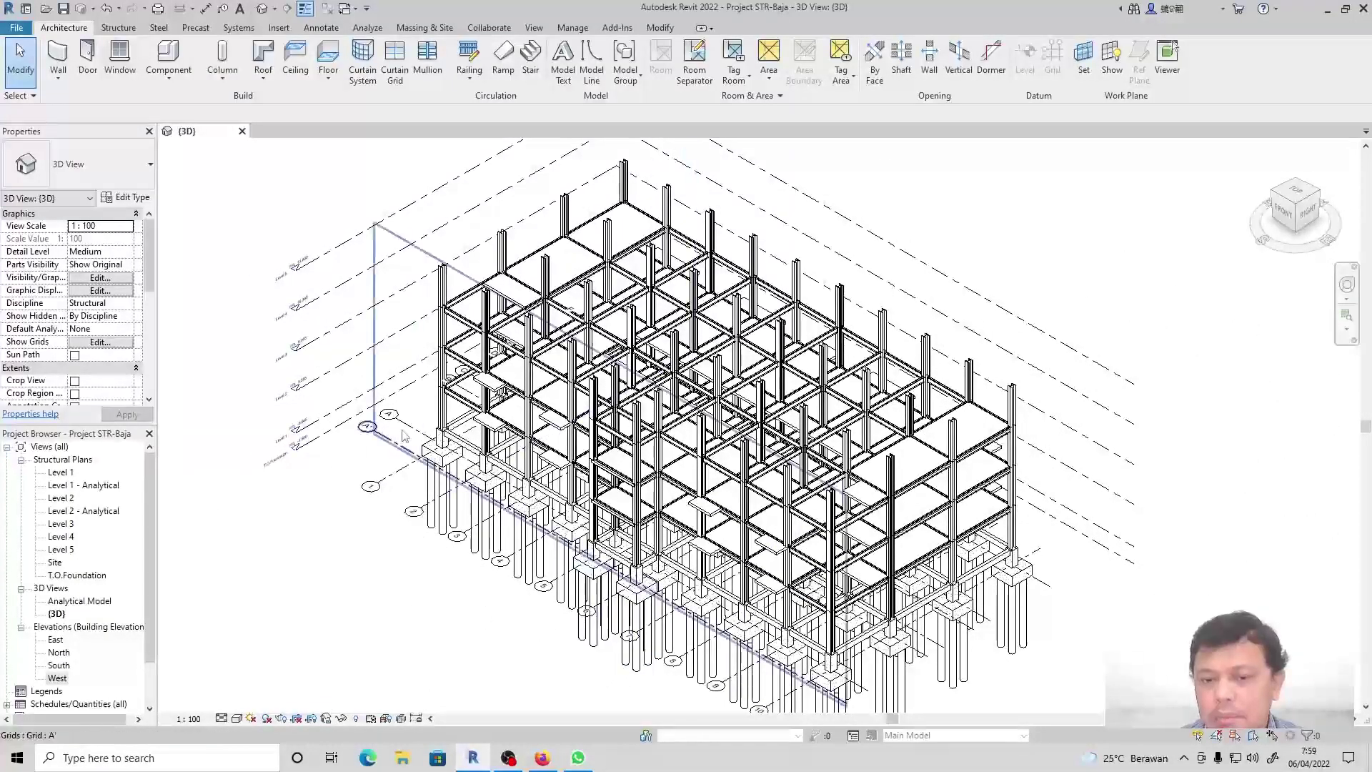
{"action": "scroll", "coordinate": [445, 393], "scroll_direction": "up", "scroll_amount": 5}
{"action": "scroll", "coordinate": [445, 393], "scroll_direction": "up", "scroll_amount": 3}
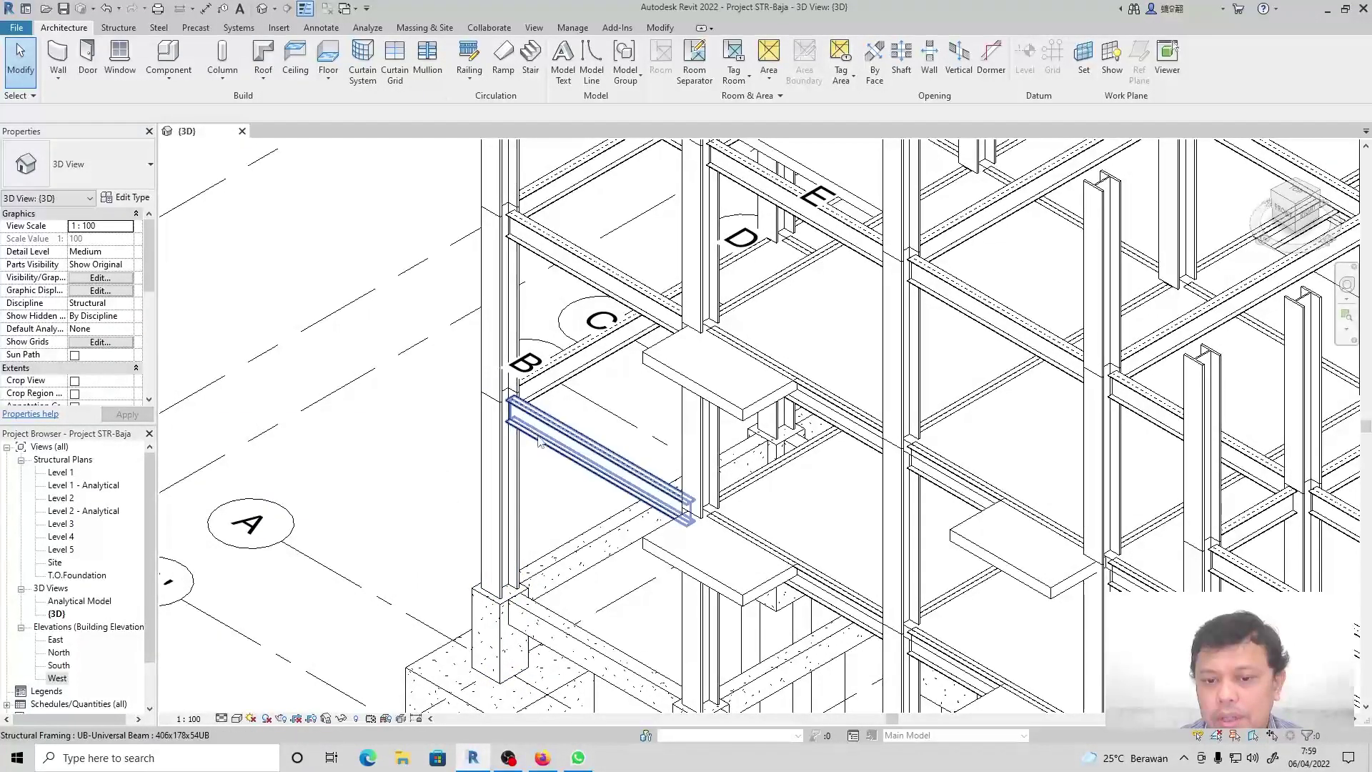
{"action": "scroll", "coordinate": [506, 406], "scroll_direction": "up", "scroll_amount": 2}
{"action": "scroll", "coordinate": [506, 405], "scroll_direction": "up", "scroll_amount": 2}
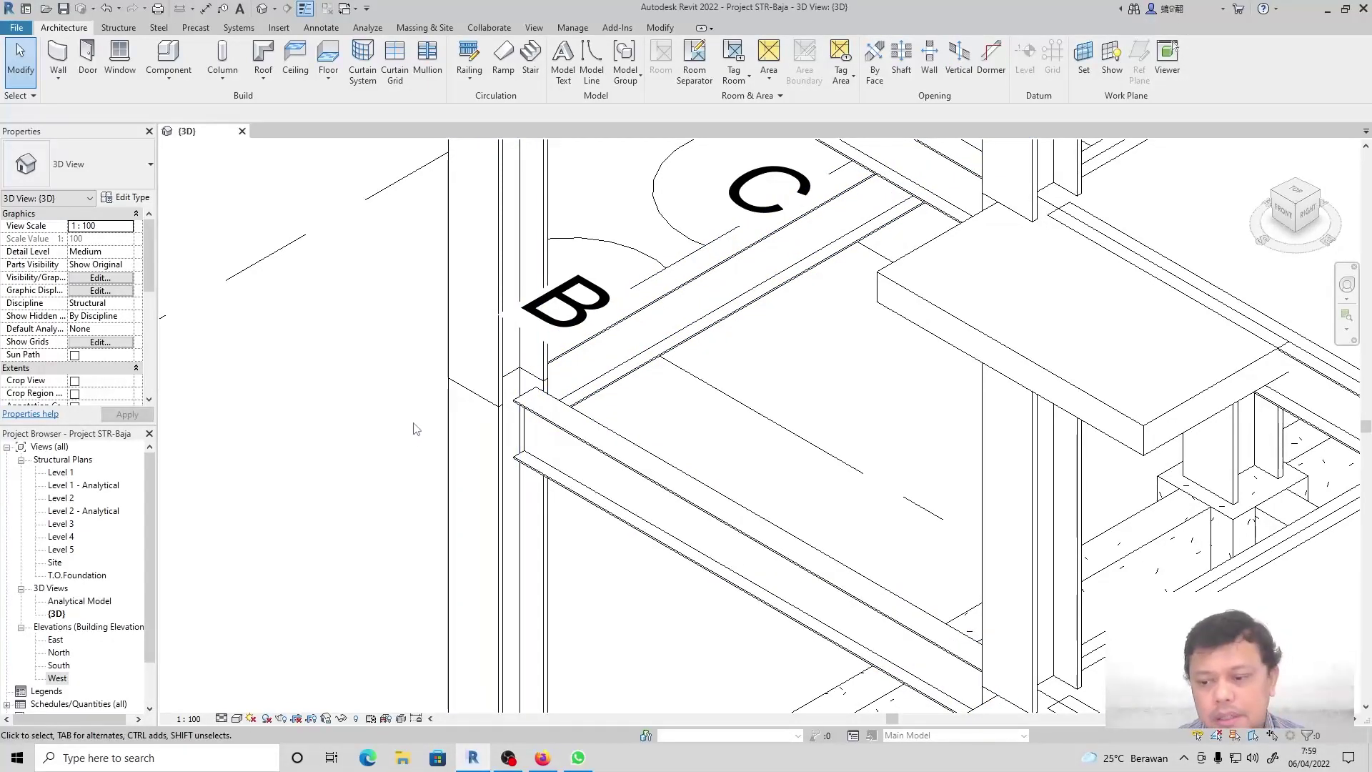
{"action": "scroll", "coordinate": [415, 429], "scroll_direction": "down", "scroll_amount": 2}
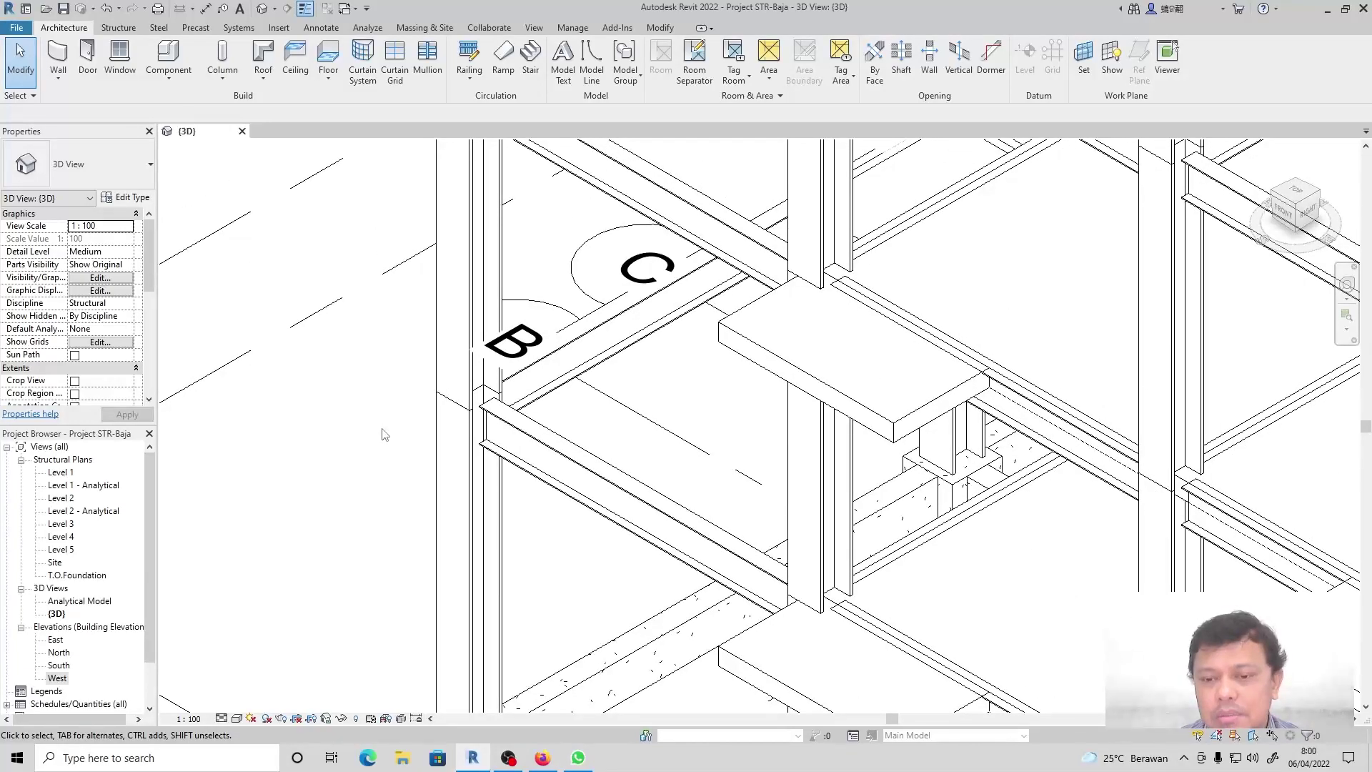
{"action": "scroll", "coordinate": [360, 431], "scroll_direction": "down", "scroll_amount": 2}
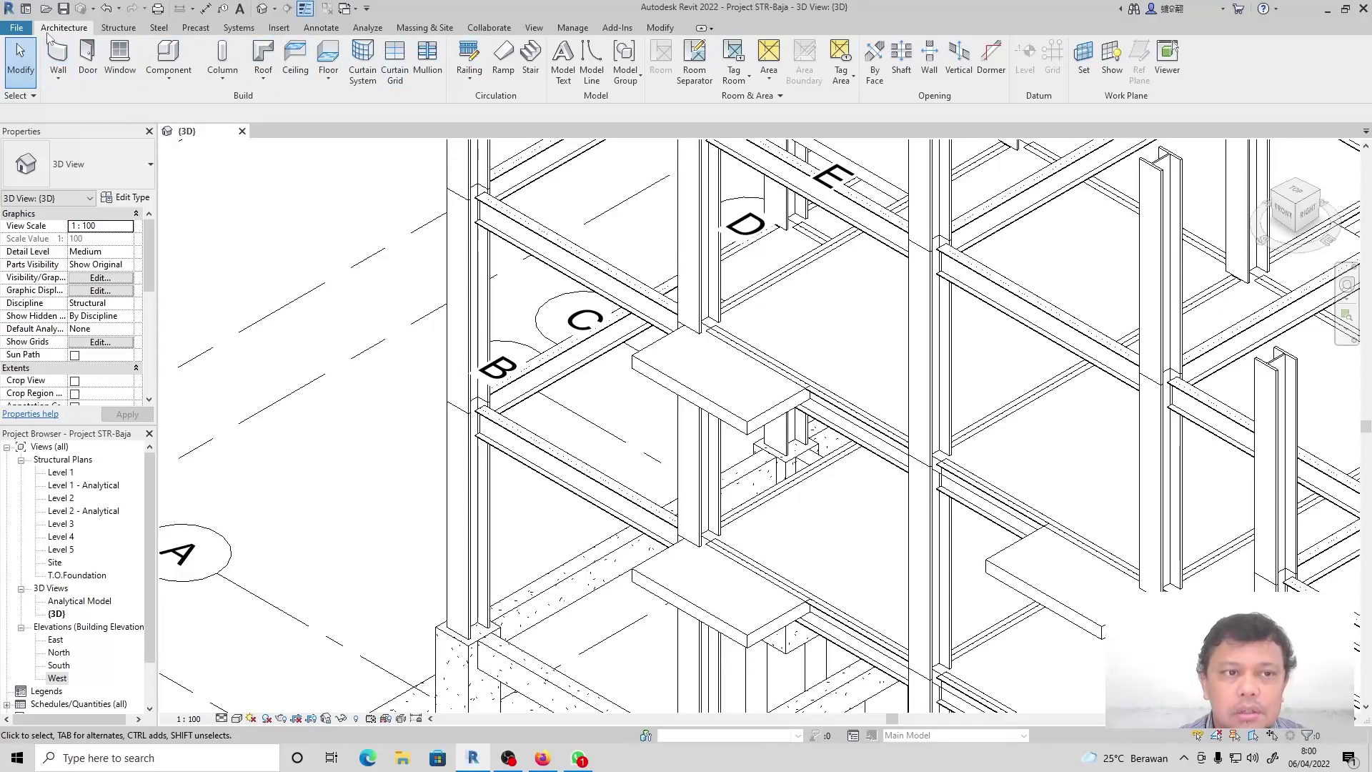
Check which connection types are available for placing a structural connection.
{"action": "left_click", "coordinate": [158, 29]}
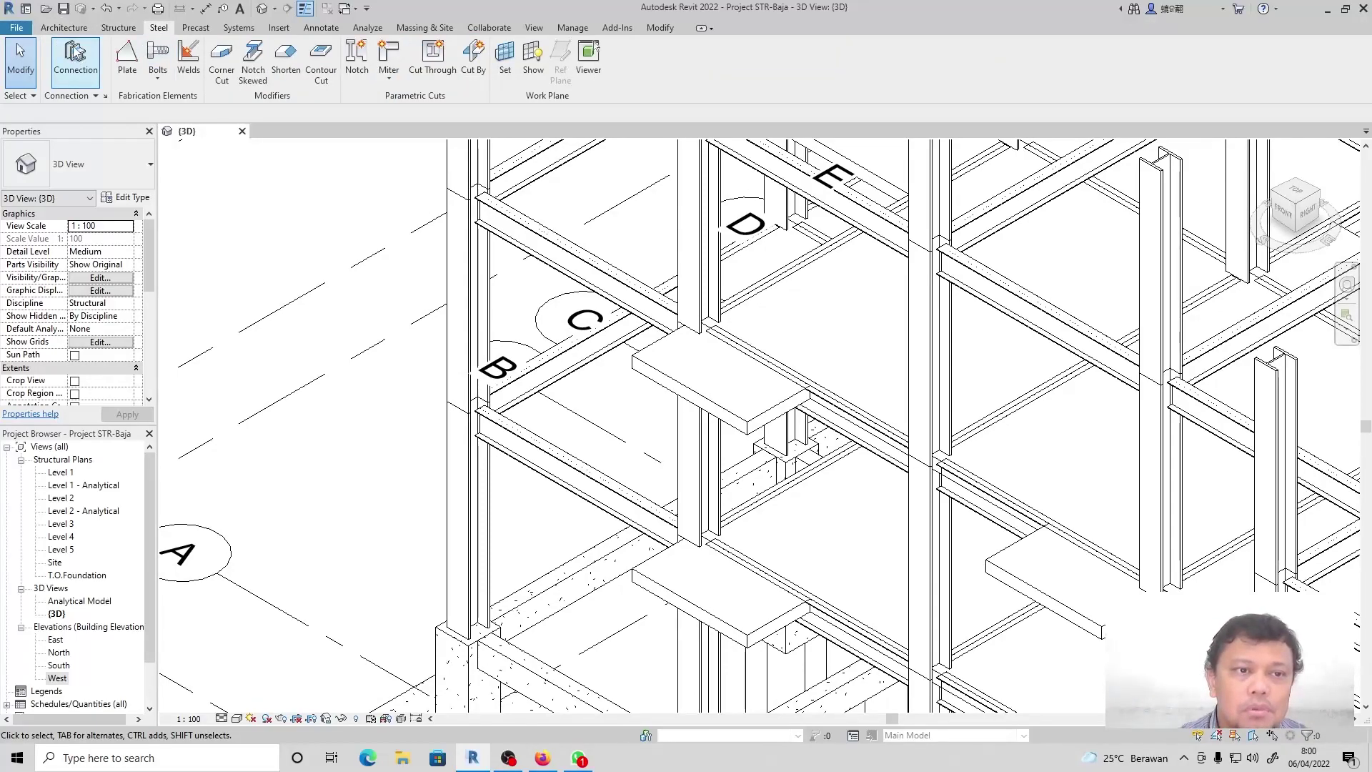
{"action": "left_click", "coordinate": [76, 57]}
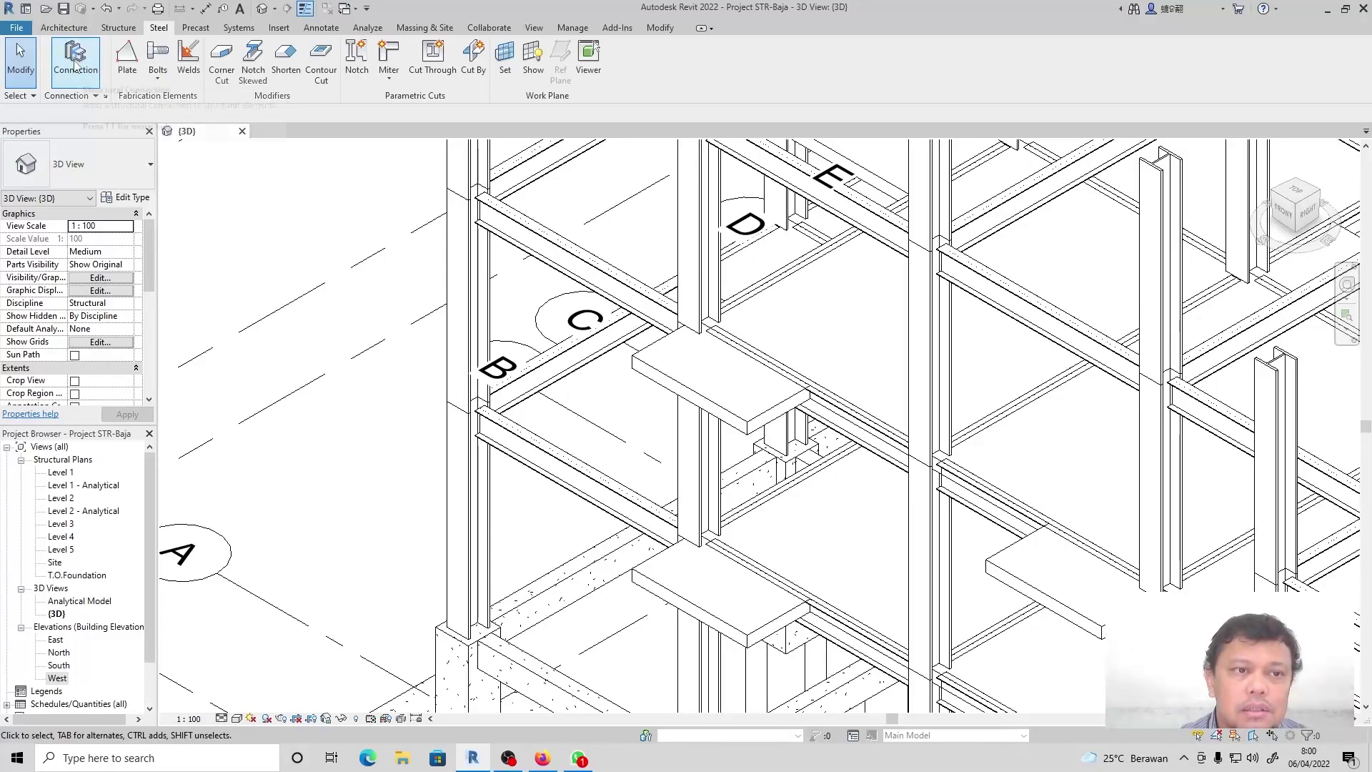
{"action": "left_click", "coordinate": [89, 164]}
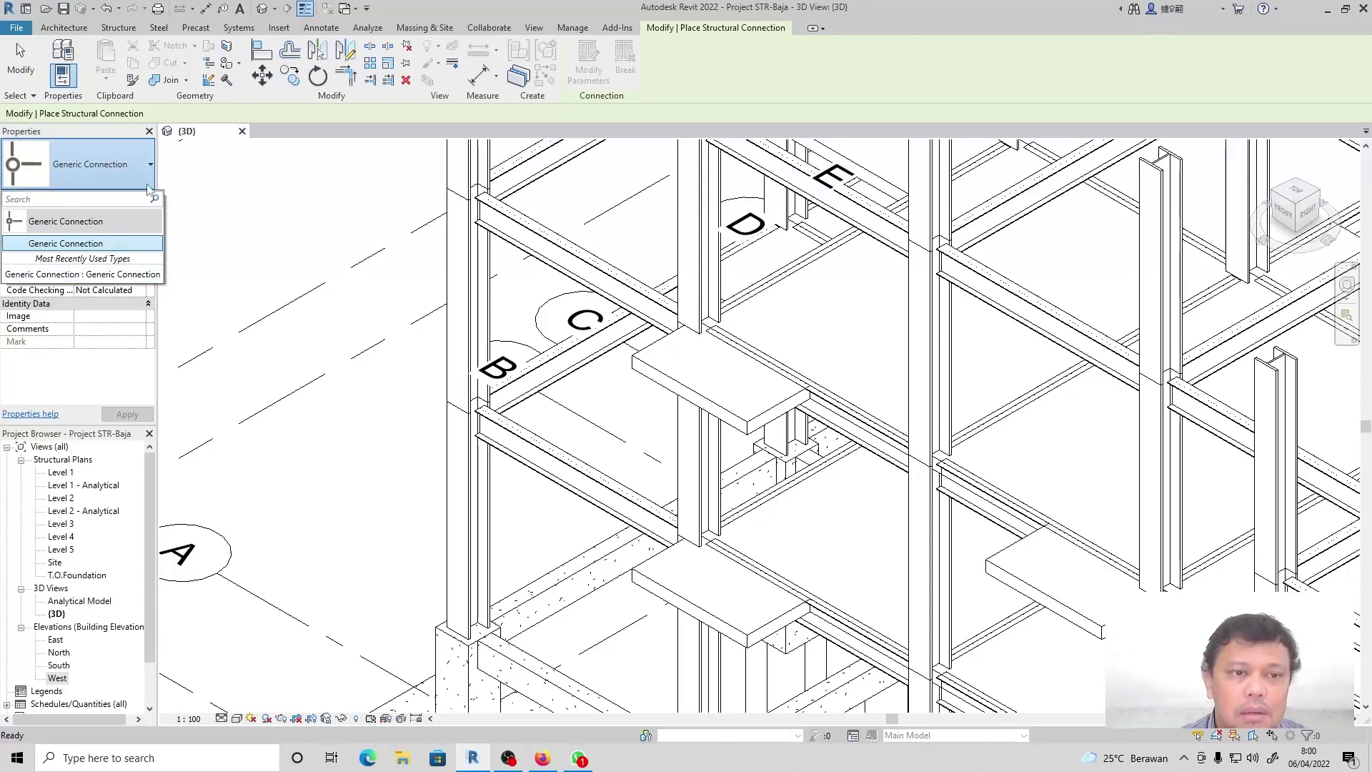
{"action": "key", "text": "Escape"}
{"action": "key", "text": "Escape"}
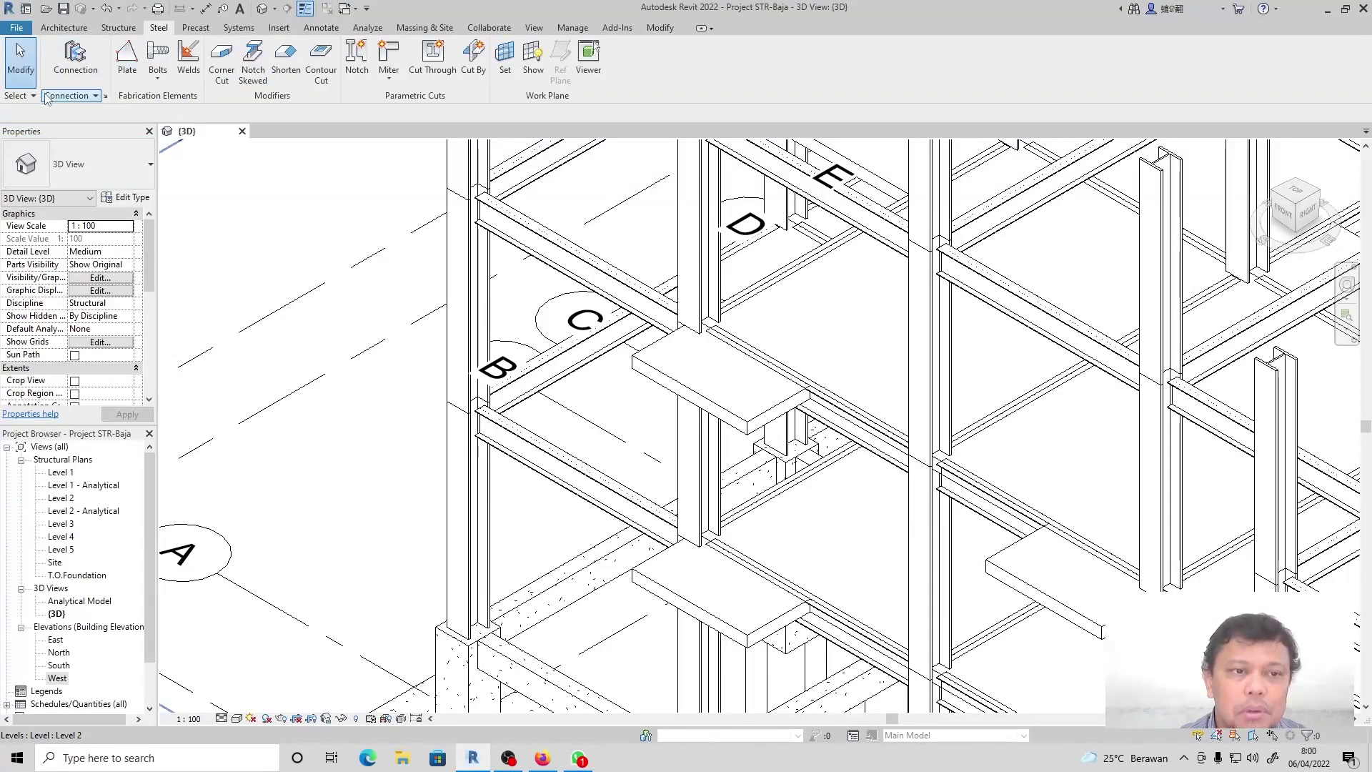
Open the Structural Connection Settings and review the list of connection groups.
{"action": "left_click", "coordinate": [95, 95]}
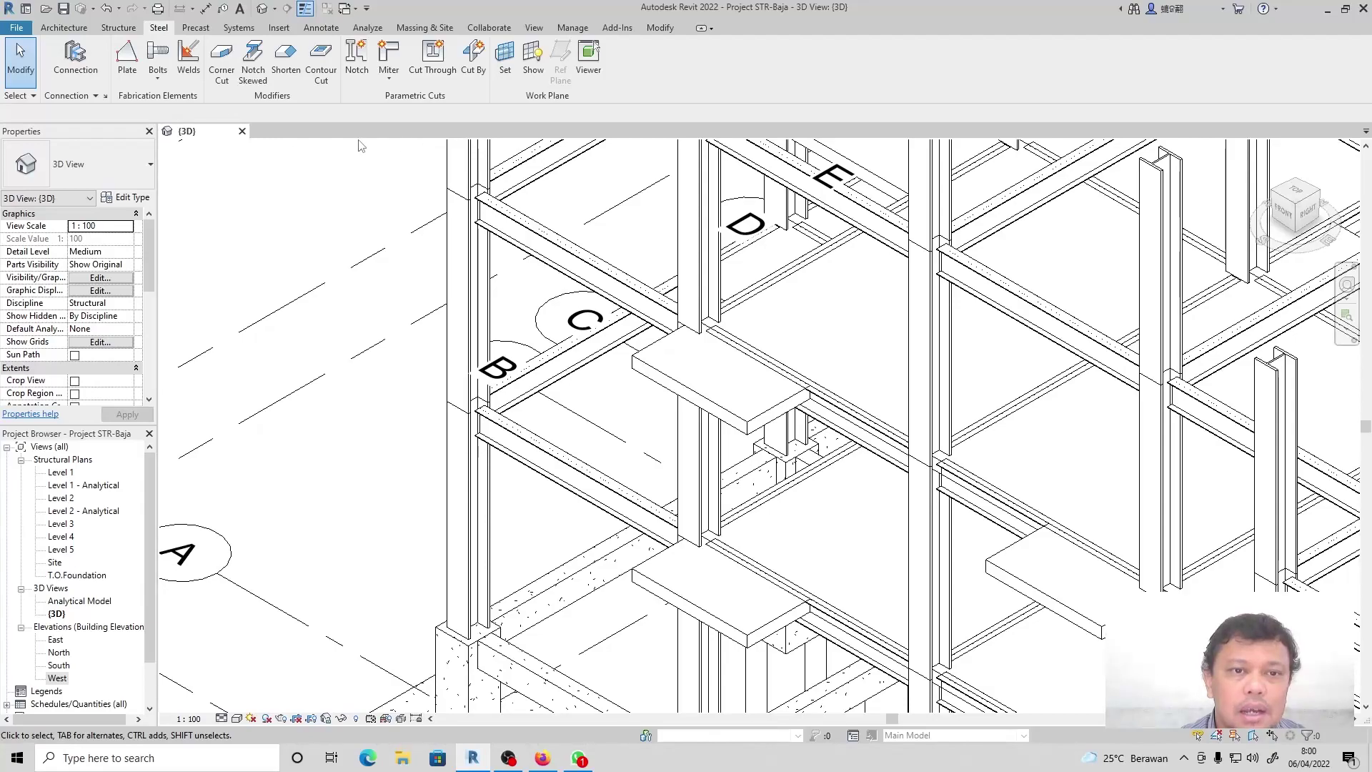
{"action": "left_click", "coordinate": [108, 96]}
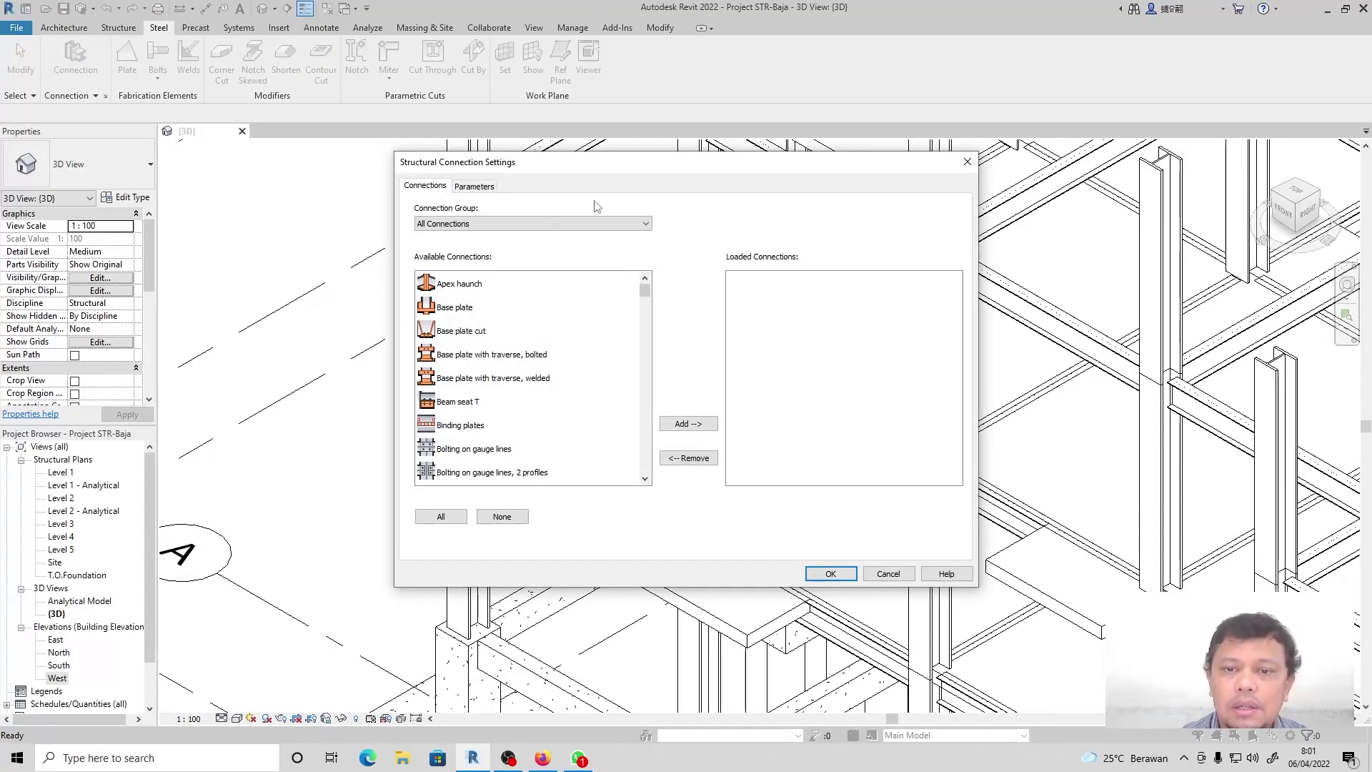
{"action": "left_click_drag", "start_coordinate": [686, 167], "coordinate": [589, 164]}
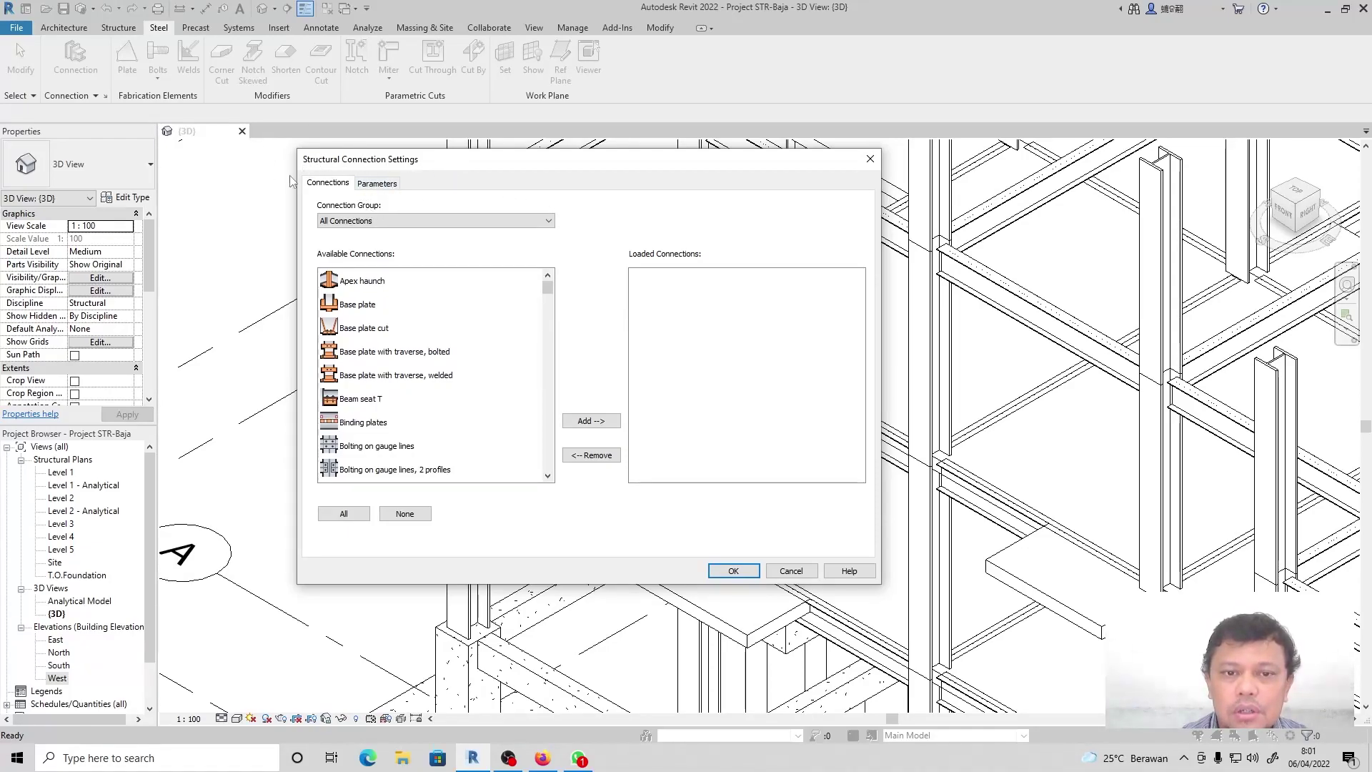
{"action": "left_click", "coordinate": [506, 224]}
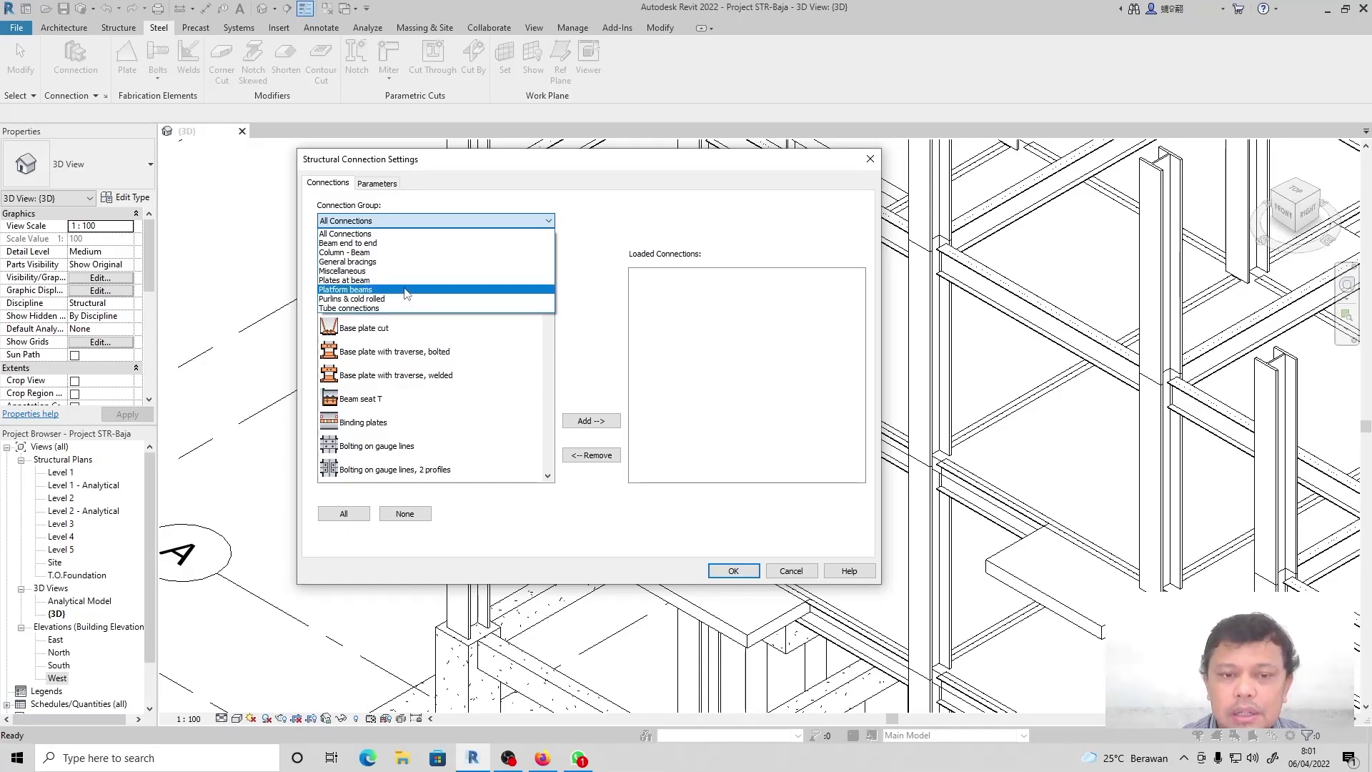
{"action": "left_click", "coordinate": [476, 209]}
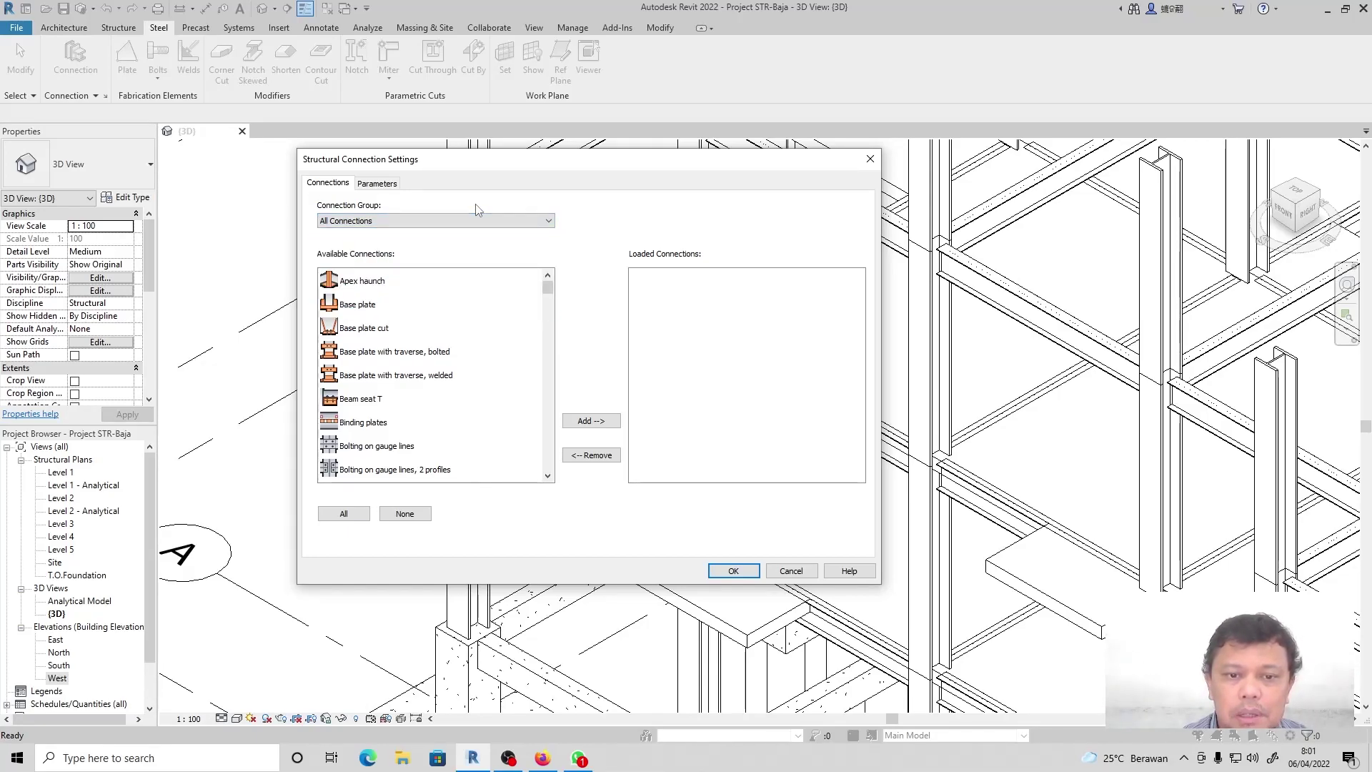
{"action": "left_click", "coordinate": [384, 222]}
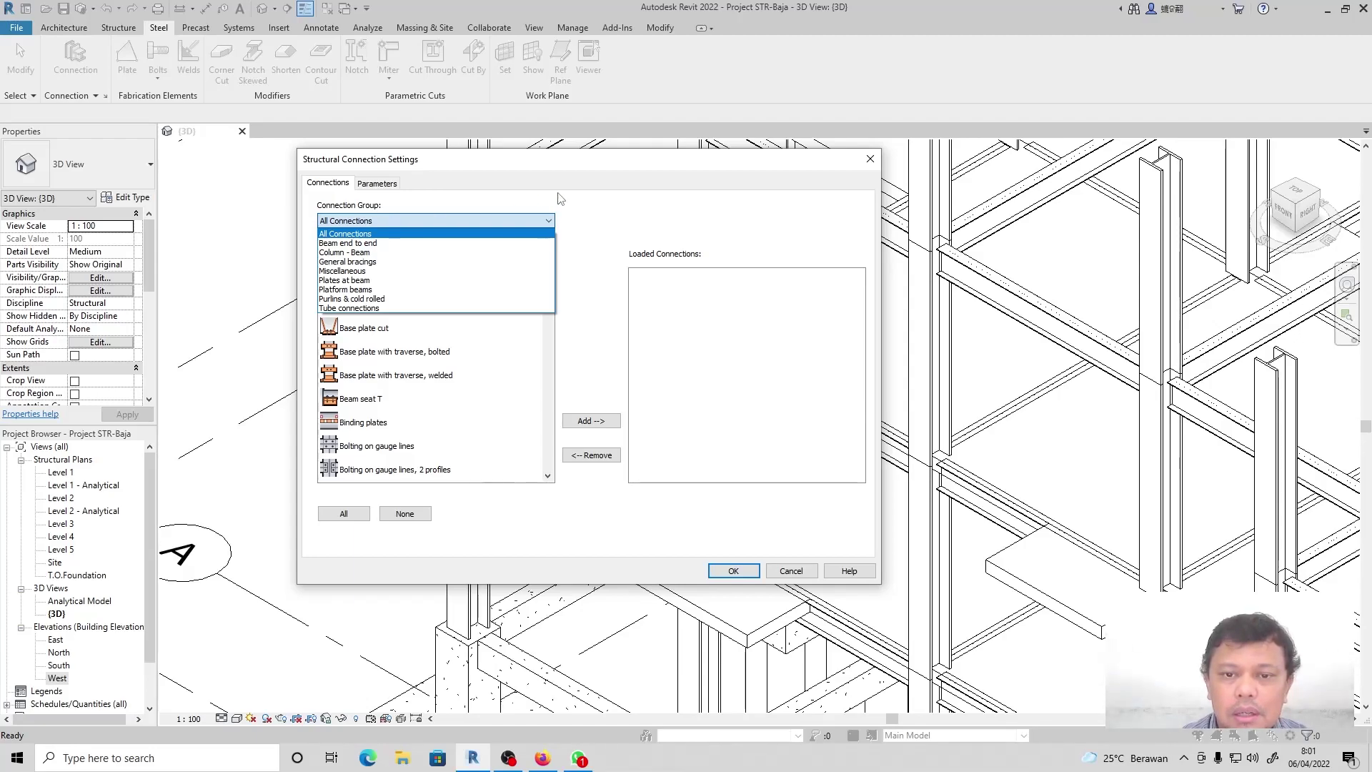
{"action": "left_click", "coordinate": [477, 203]}
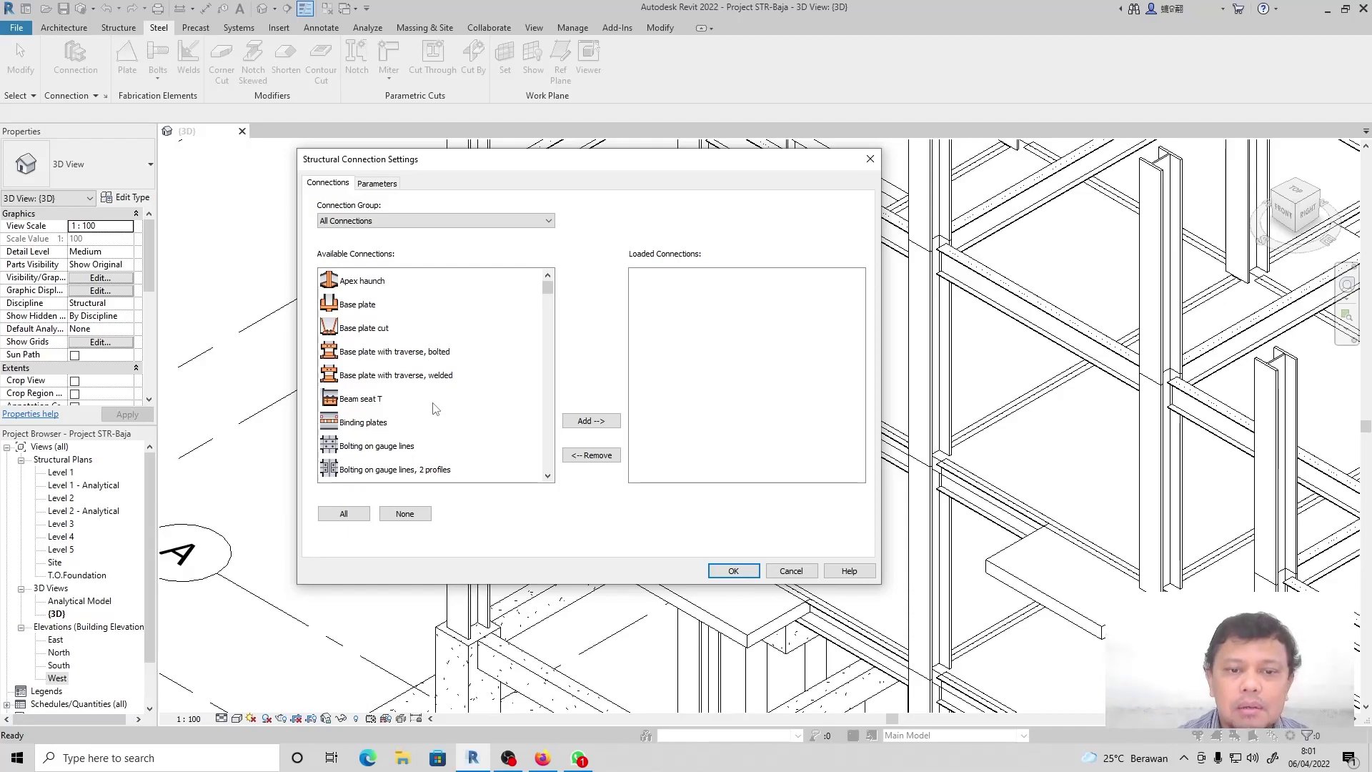
Add the Base plate connection to the project's loaded connections.
{"action": "left_click", "coordinate": [357, 304]}
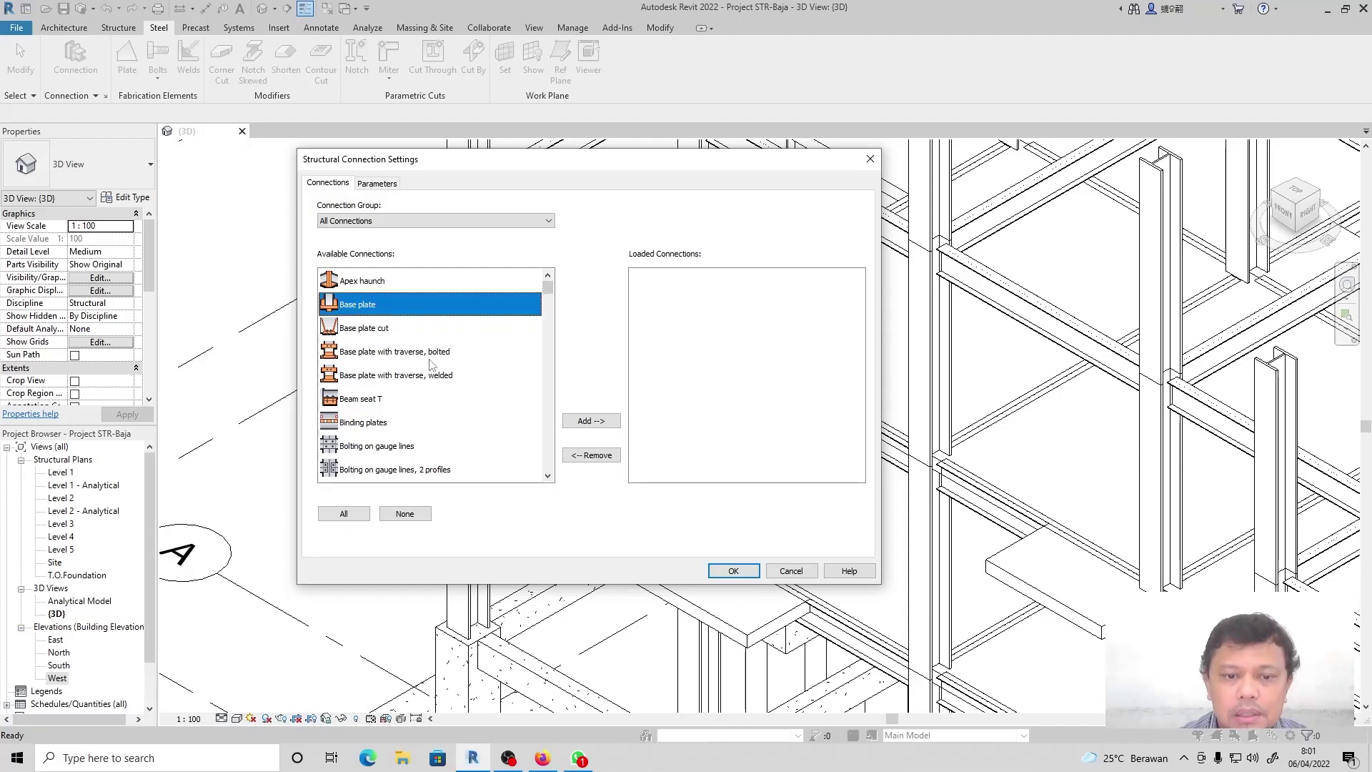
{"action": "scroll", "coordinate": [503, 354], "scroll_direction": "down", "scroll_amount": 2}
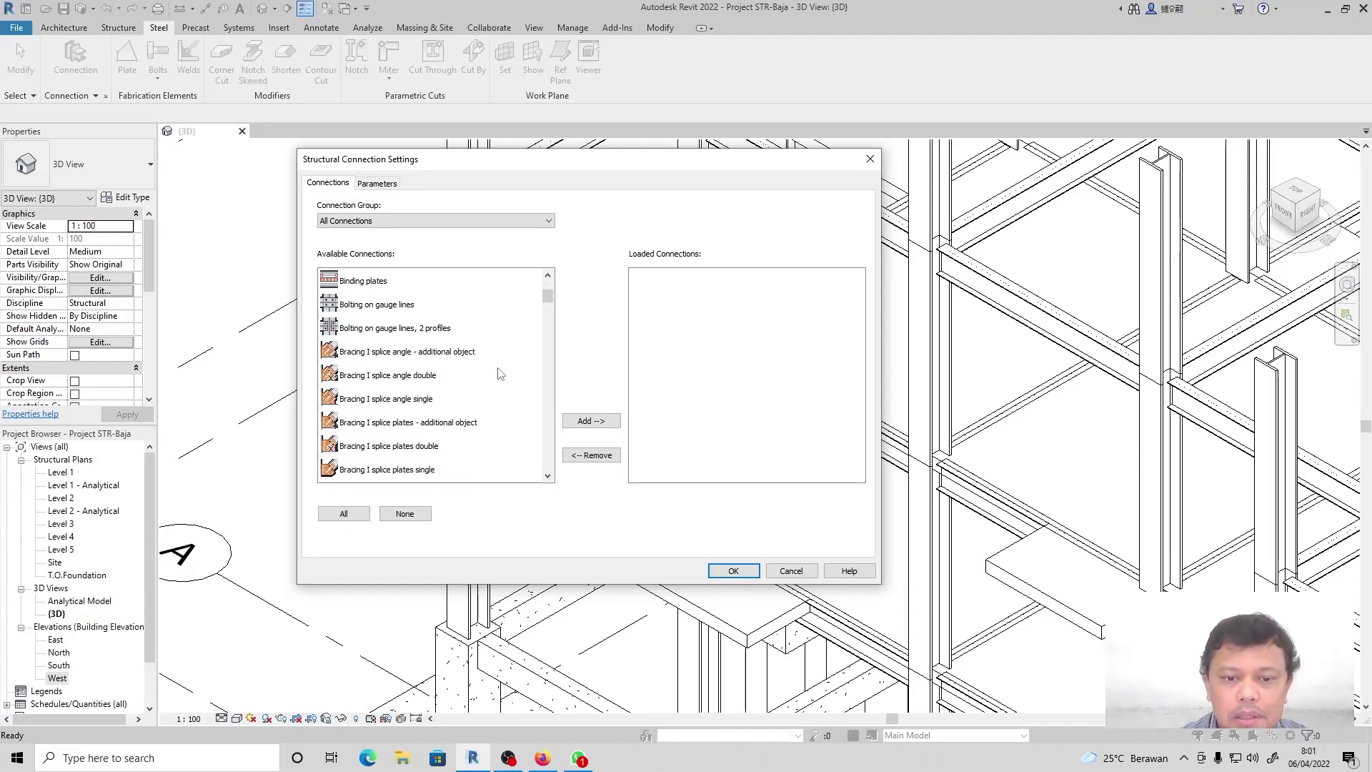
{"action": "scroll", "coordinate": [502, 372], "scroll_direction": "up", "scroll_amount": 2}
{"action": "left_click_drag", "start_coordinate": [535, 169], "coordinate": [827, 164]}
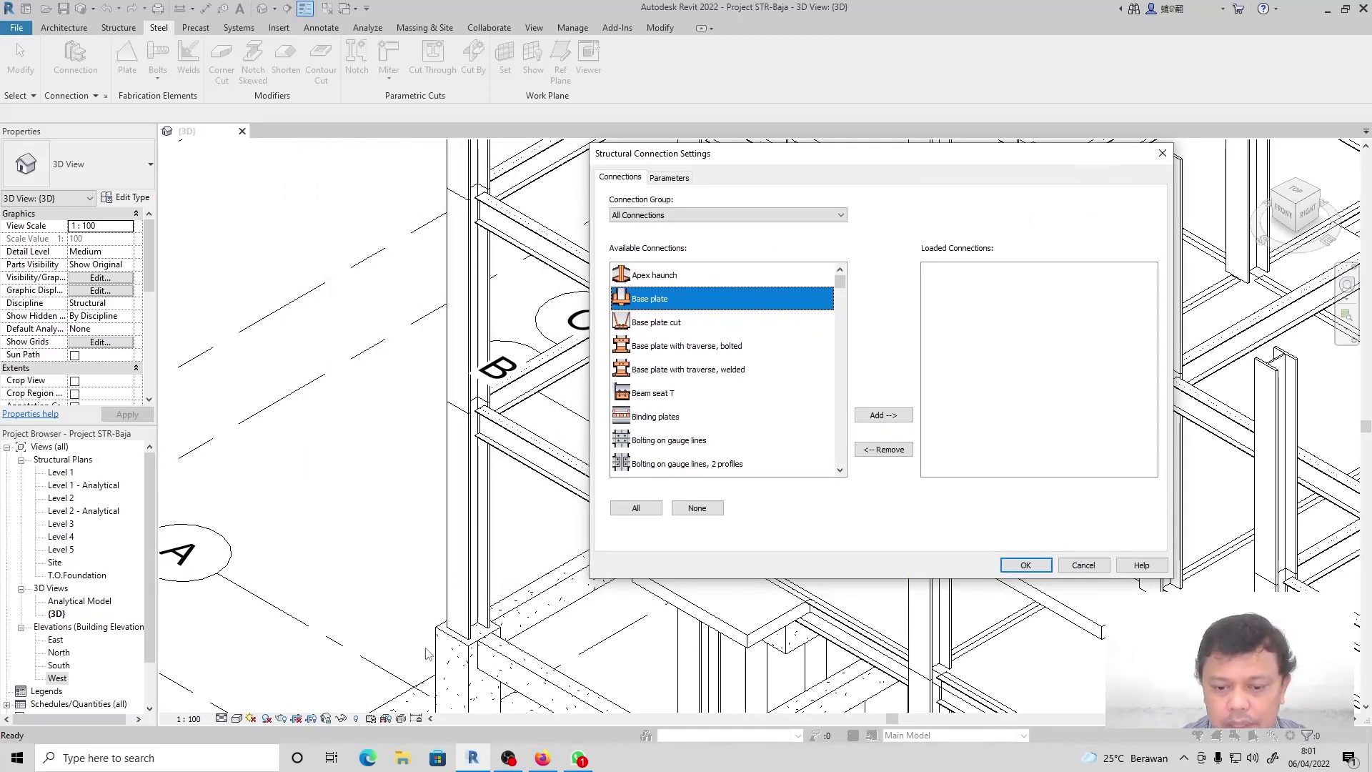
{"action": "left_click", "coordinate": [882, 415]}
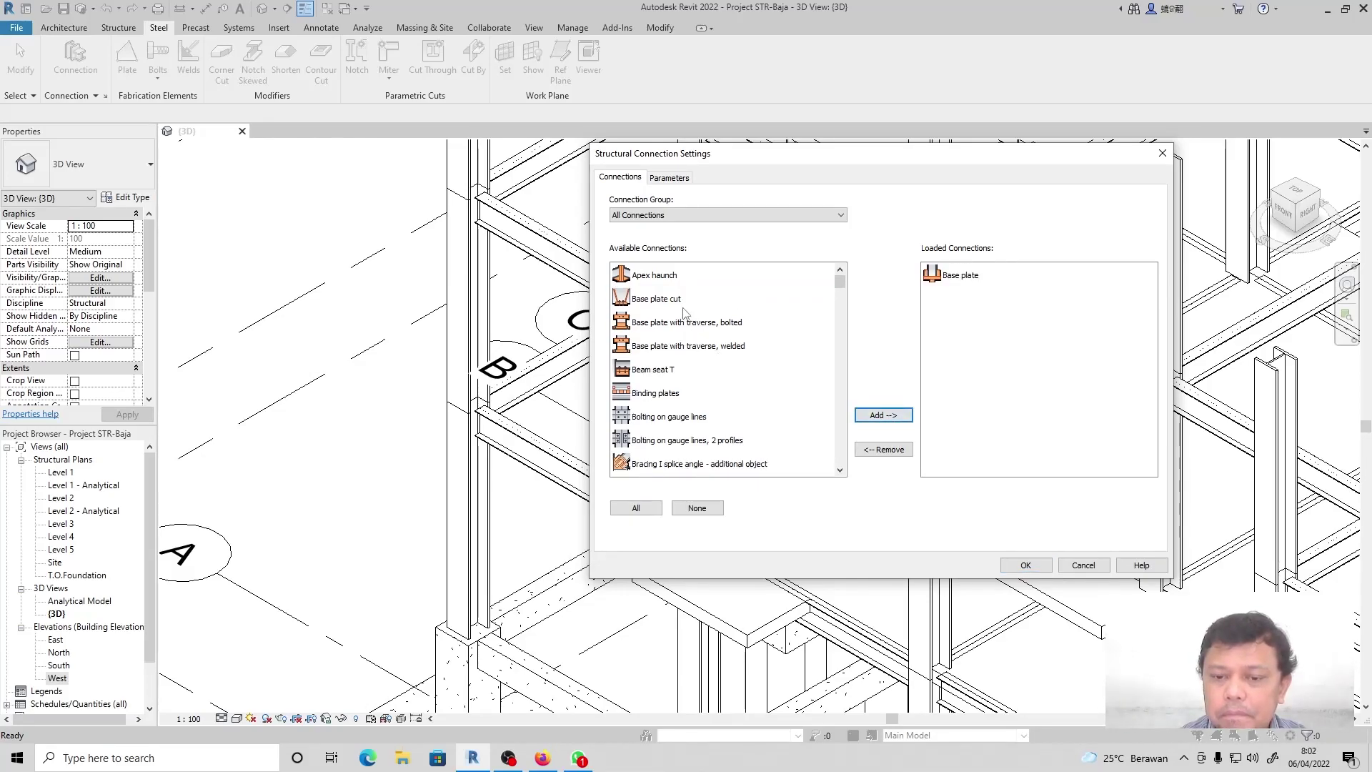
Look through the full list of available connections for further types to load.
{"action": "scroll", "coordinate": [719, 322], "scroll_direction": "down", "scroll_amount": 3}
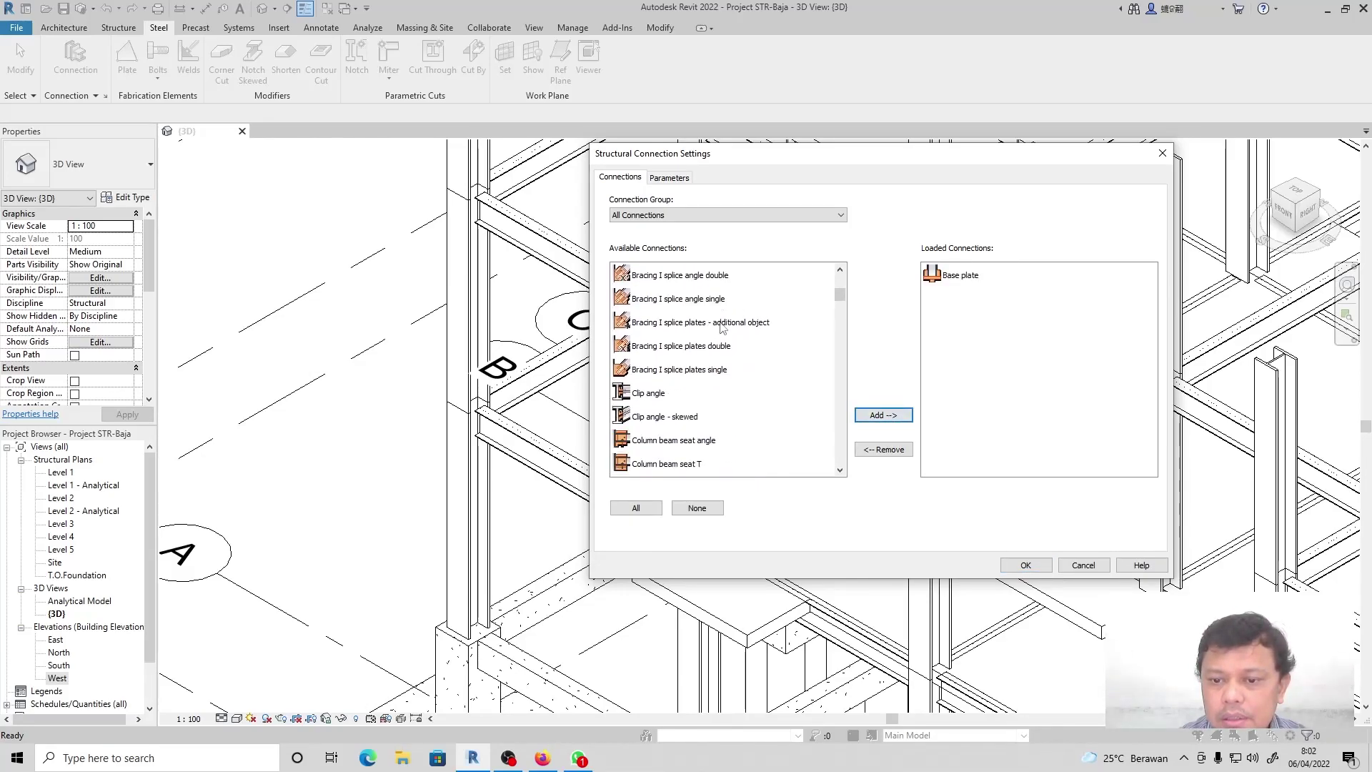
{"action": "scroll", "coordinate": [769, 324], "scroll_direction": "down", "scroll_amount": 5}
{"action": "scroll", "coordinate": [769, 324], "scroll_direction": "down", "scroll_amount": 4}
{"action": "scroll", "coordinate": [772, 323], "scroll_direction": "down", "scroll_amount": 2}
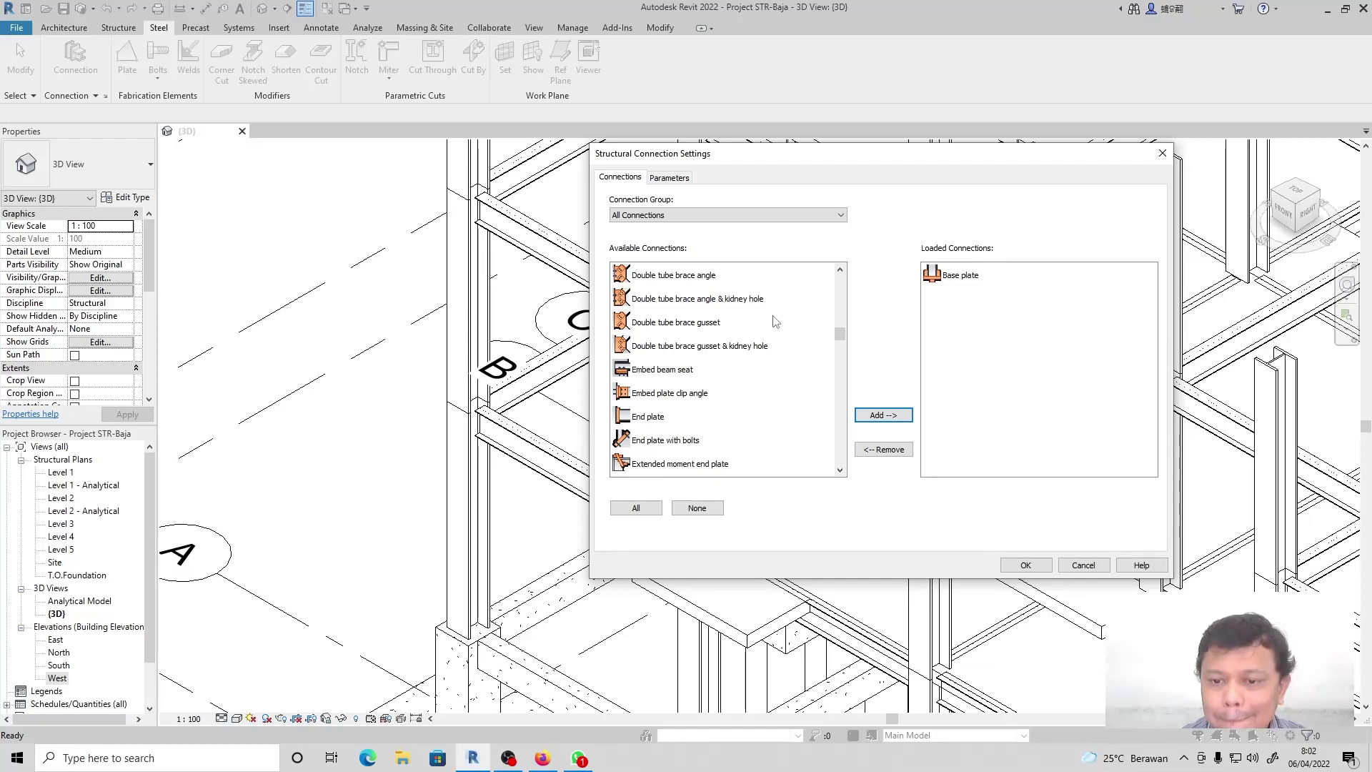
{"action": "scroll", "coordinate": [776, 322], "scroll_direction": "down", "scroll_amount": 1}
Look through the connections offered in the Column - Beam and Beam end to end groups.
{"action": "left_click", "coordinate": [743, 216]}
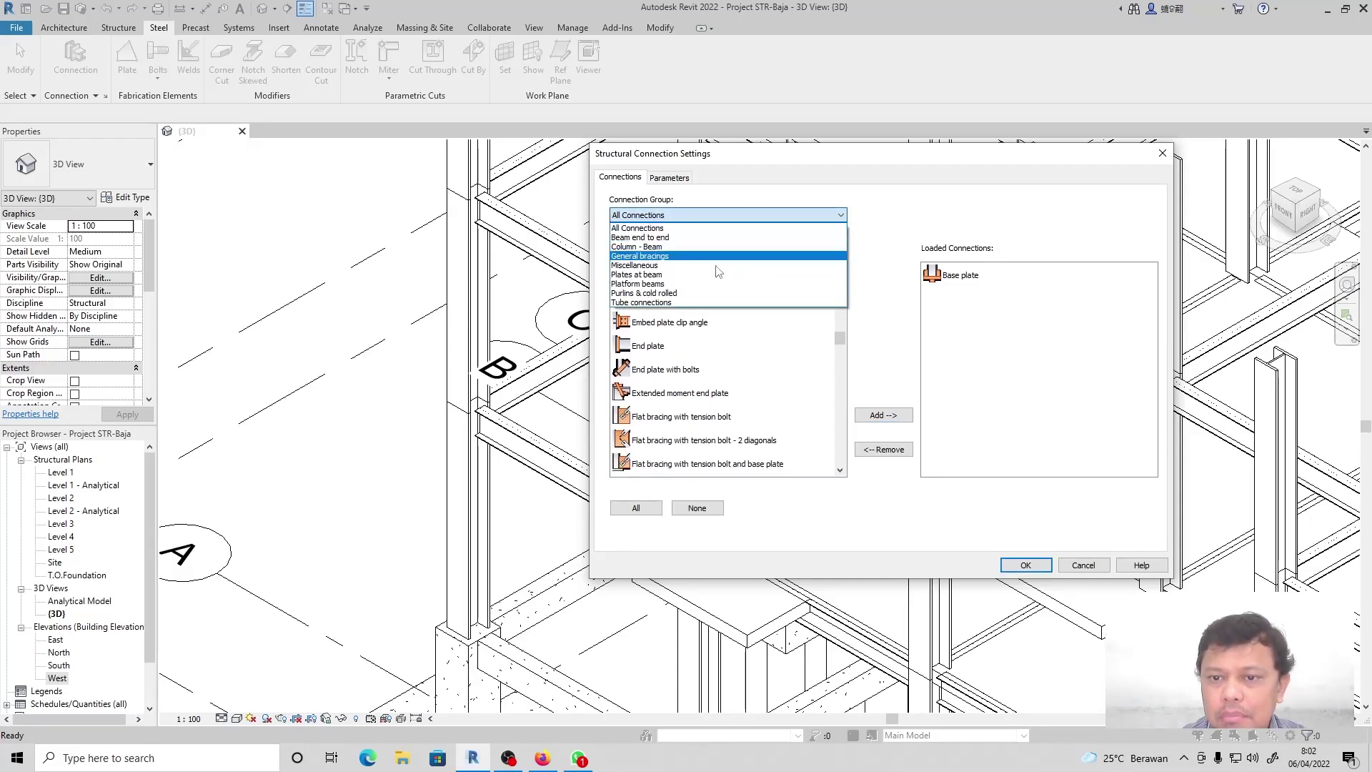
{"action": "left_click", "coordinate": [665, 248]}
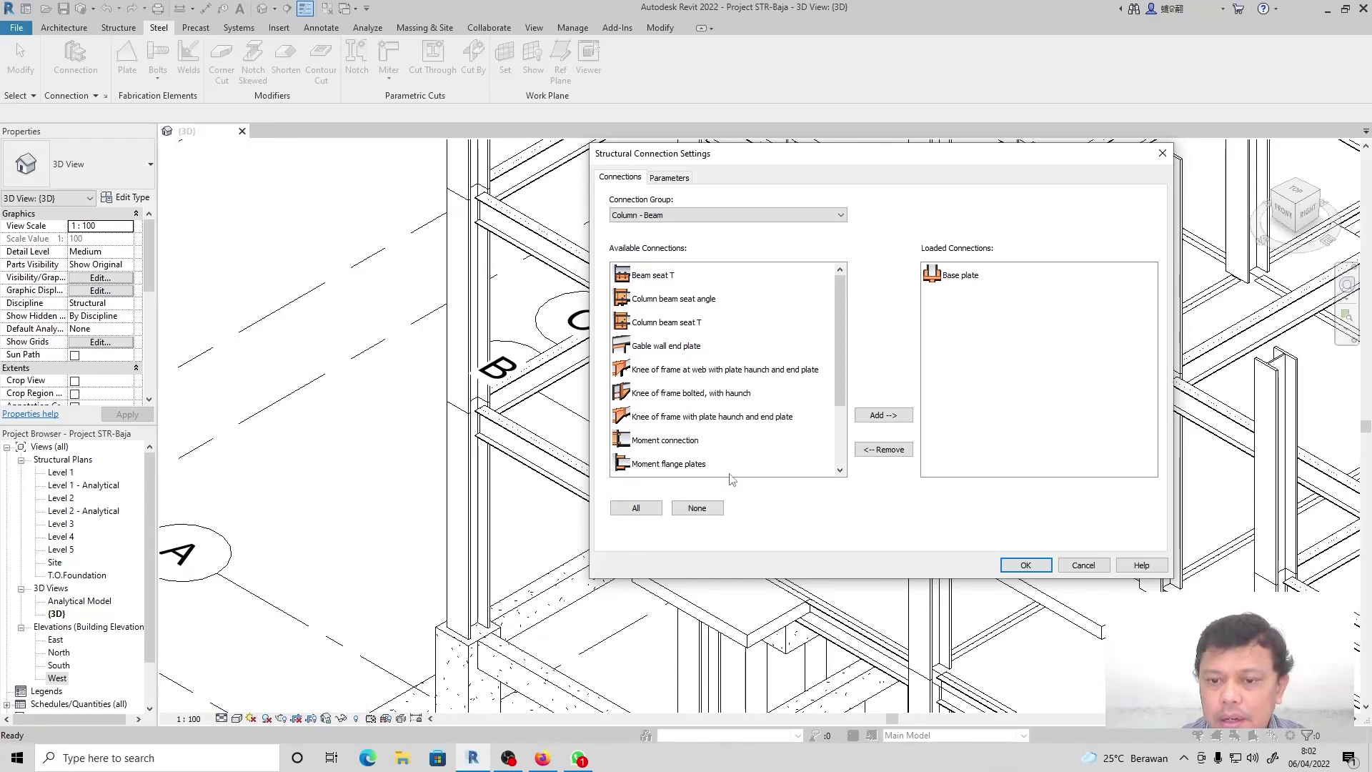
{"action": "scroll", "coordinate": [723, 429], "scroll_direction": "down", "scroll_amount": 1}
{"action": "scroll", "coordinate": [724, 414], "scroll_direction": "up", "scroll_amount": 2}
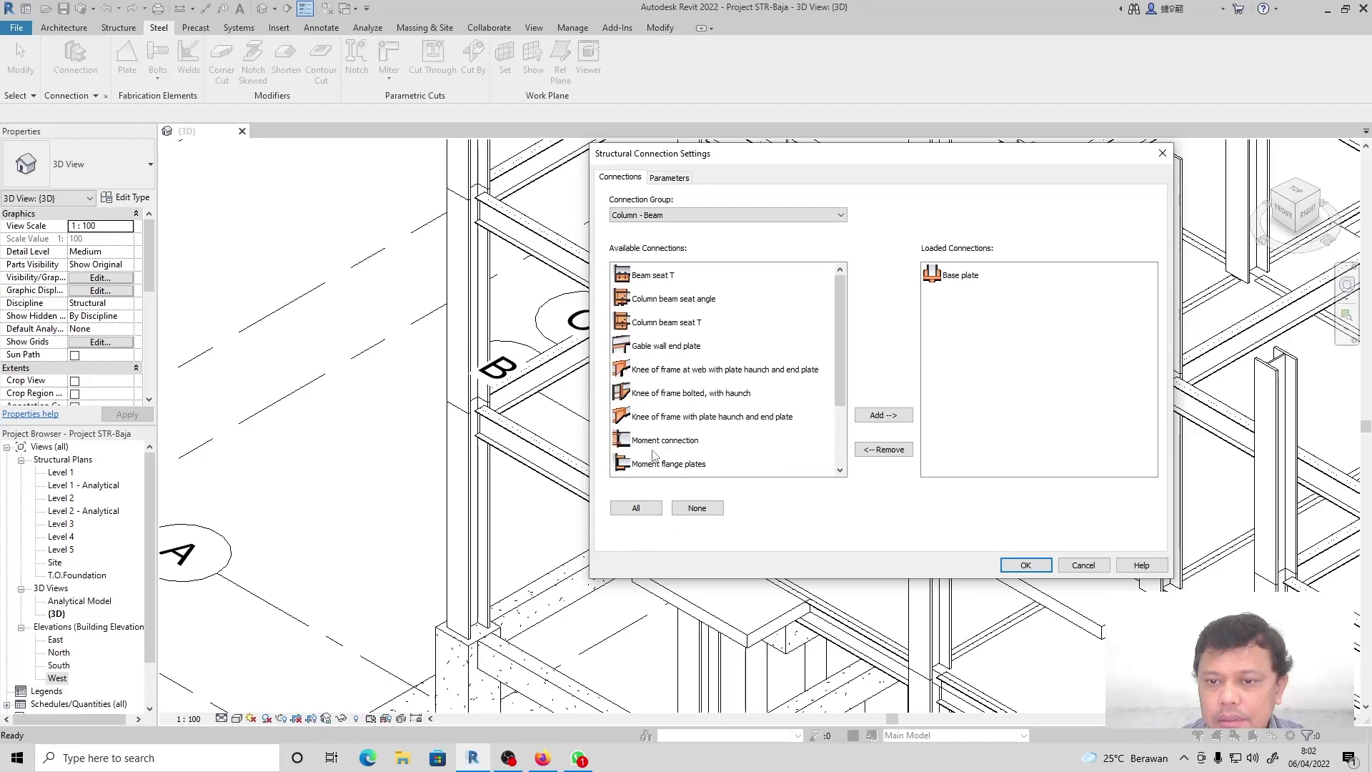
{"action": "left_click", "coordinate": [690, 216]}
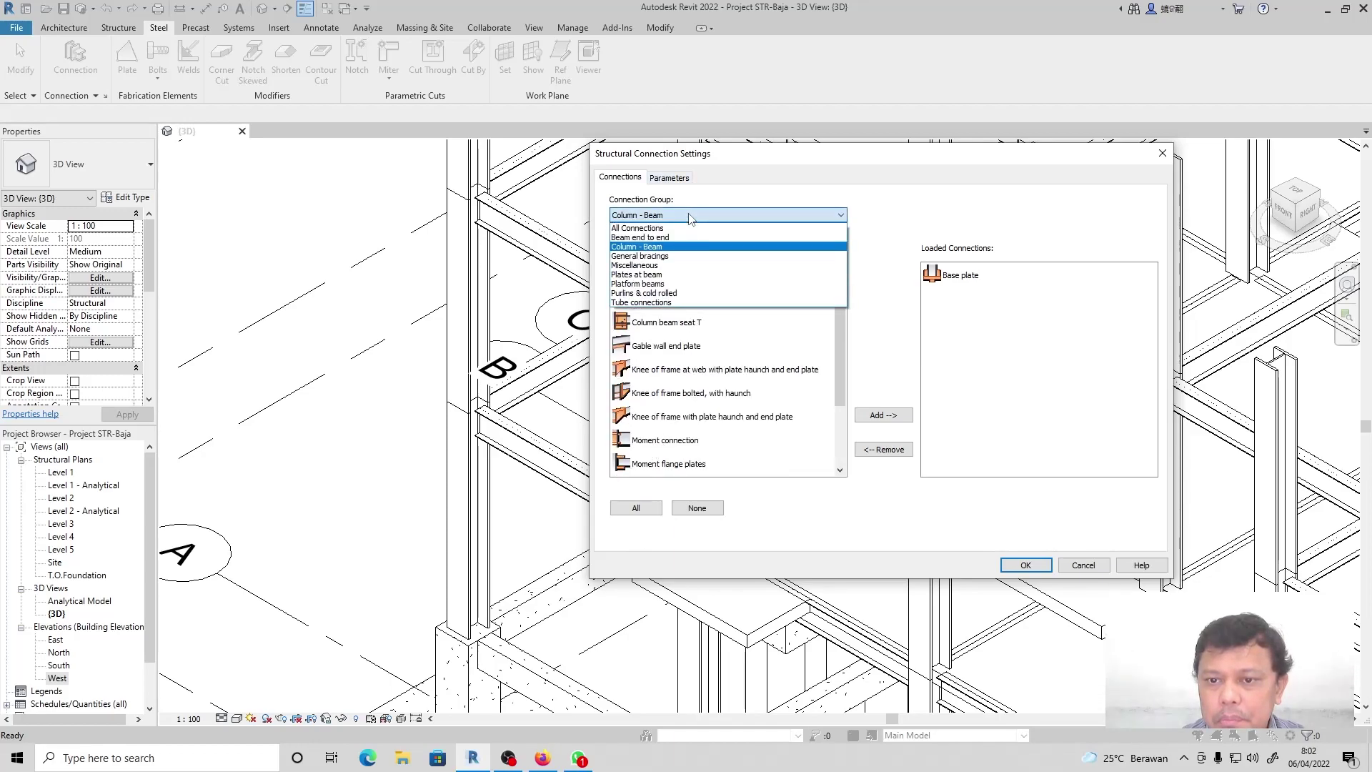
{"action": "left_click", "coordinate": [664, 236]}
From the Column - Beam group, load the knee of frame connections: bolted with haunch, at web with plate haunch and end plate, and with plate haunch and end plate.
{"action": "left_click", "coordinate": [720, 215]}
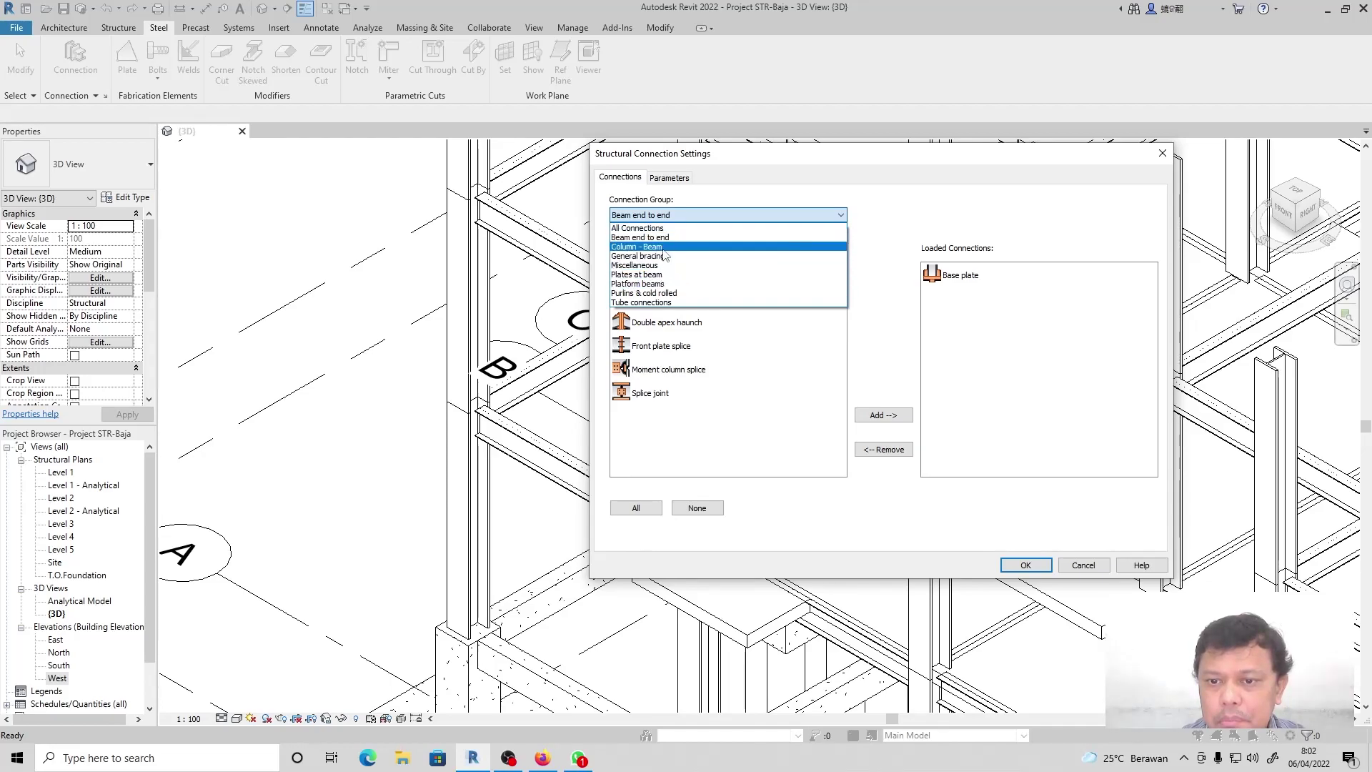
{"action": "left_click", "coordinate": [664, 247]}
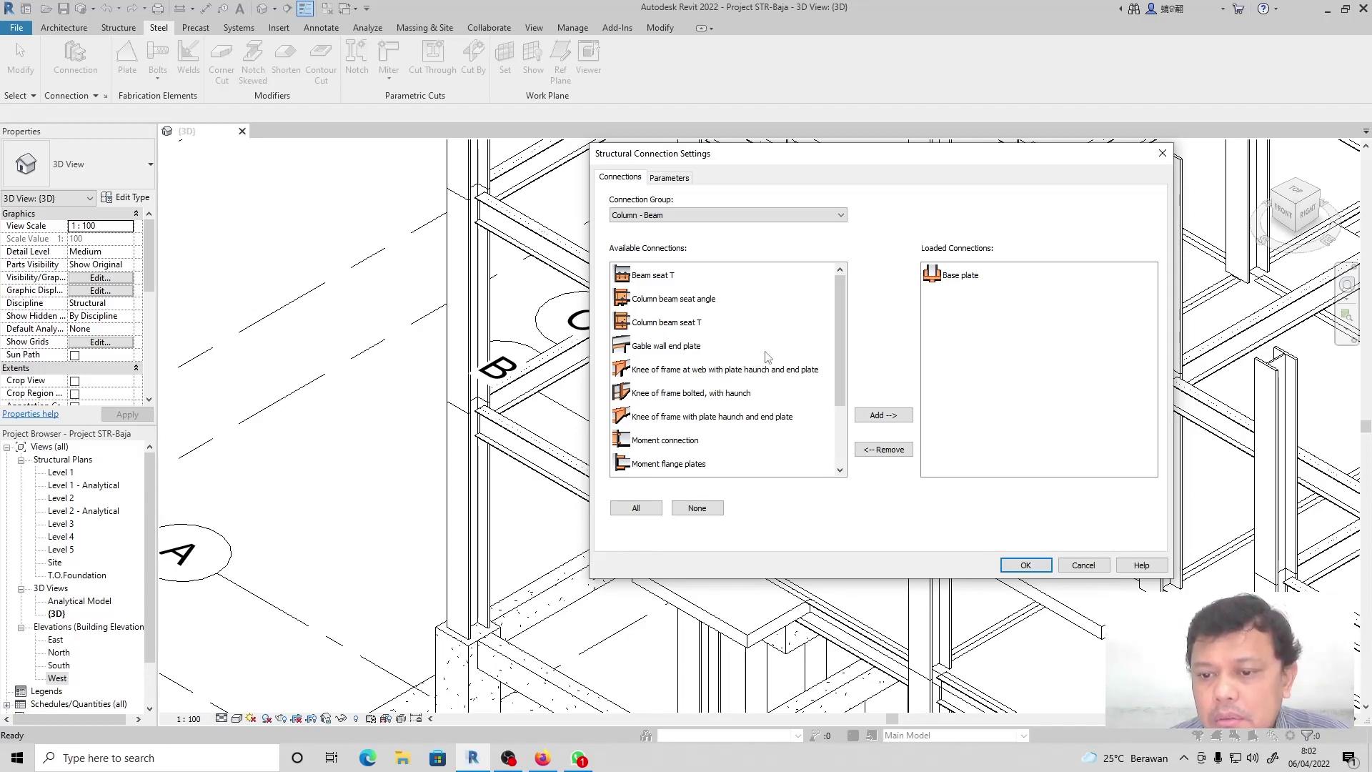
{"action": "left_click", "coordinate": [645, 400]}
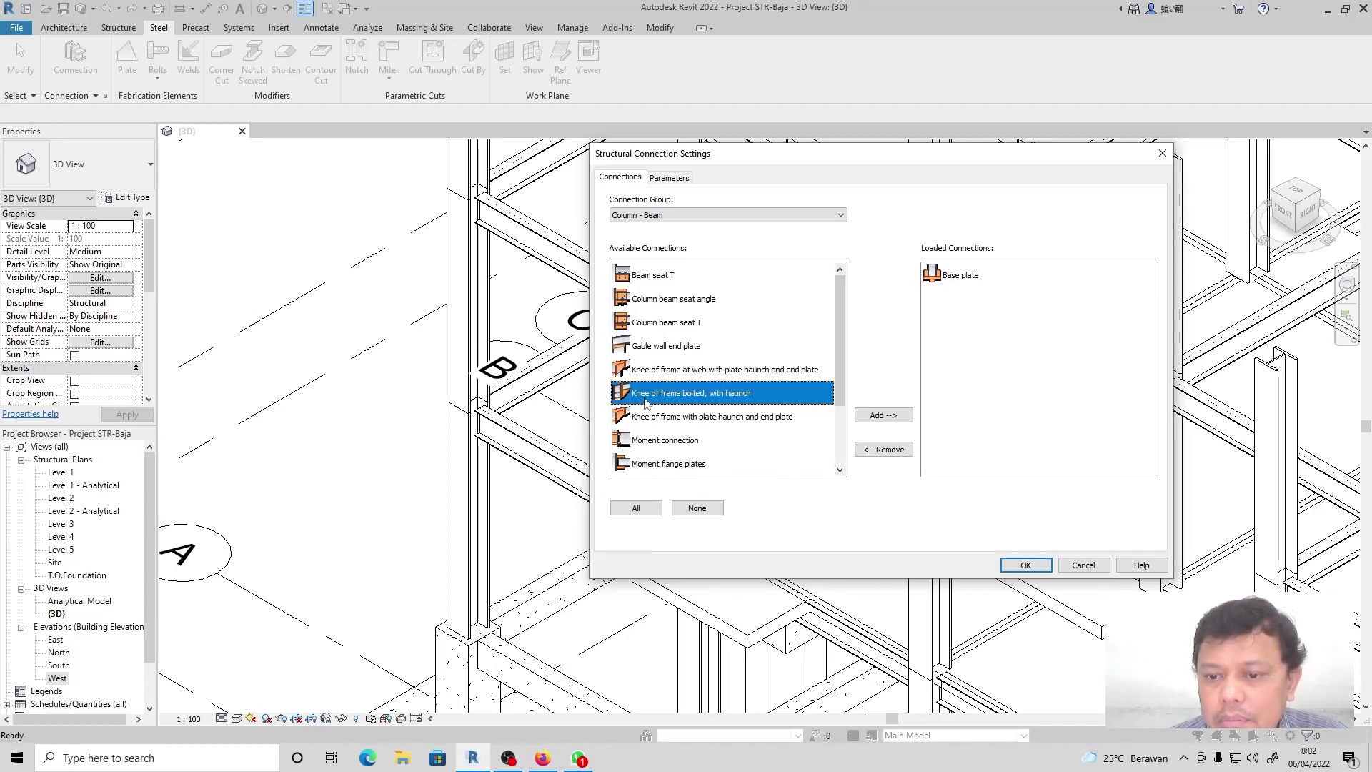
{"action": "left_click", "coordinate": [882, 416]}
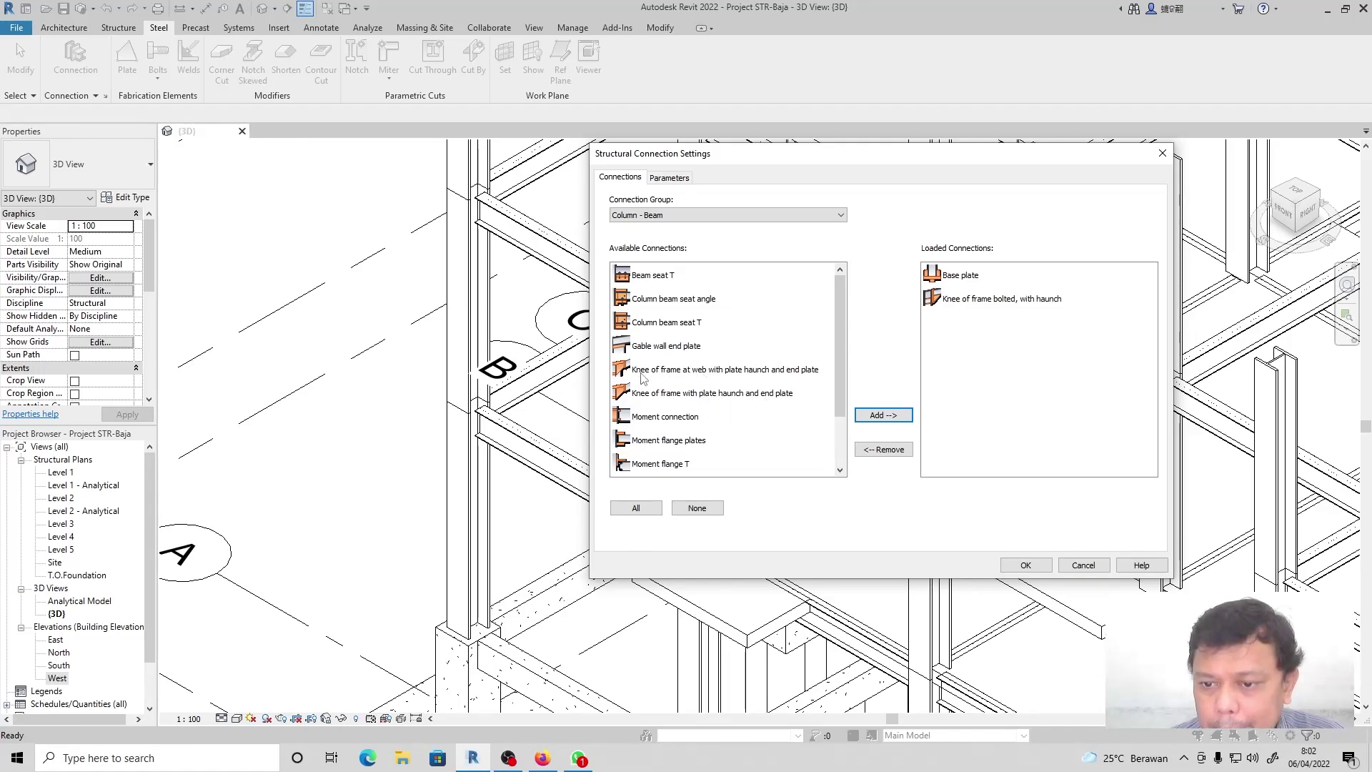
{"action": "left_click", "coordinate": [686, 370]}
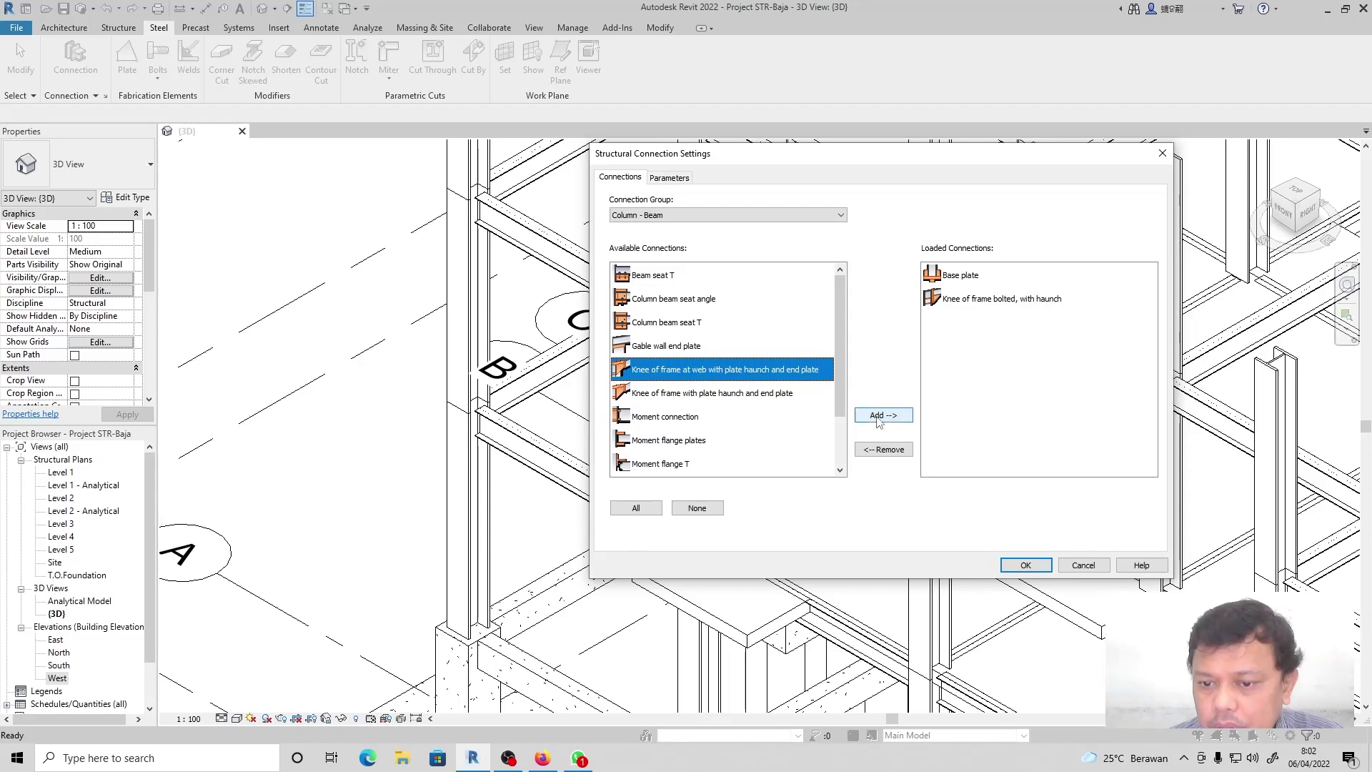
{"action": "left_click", "coordinate": [882, 415]}
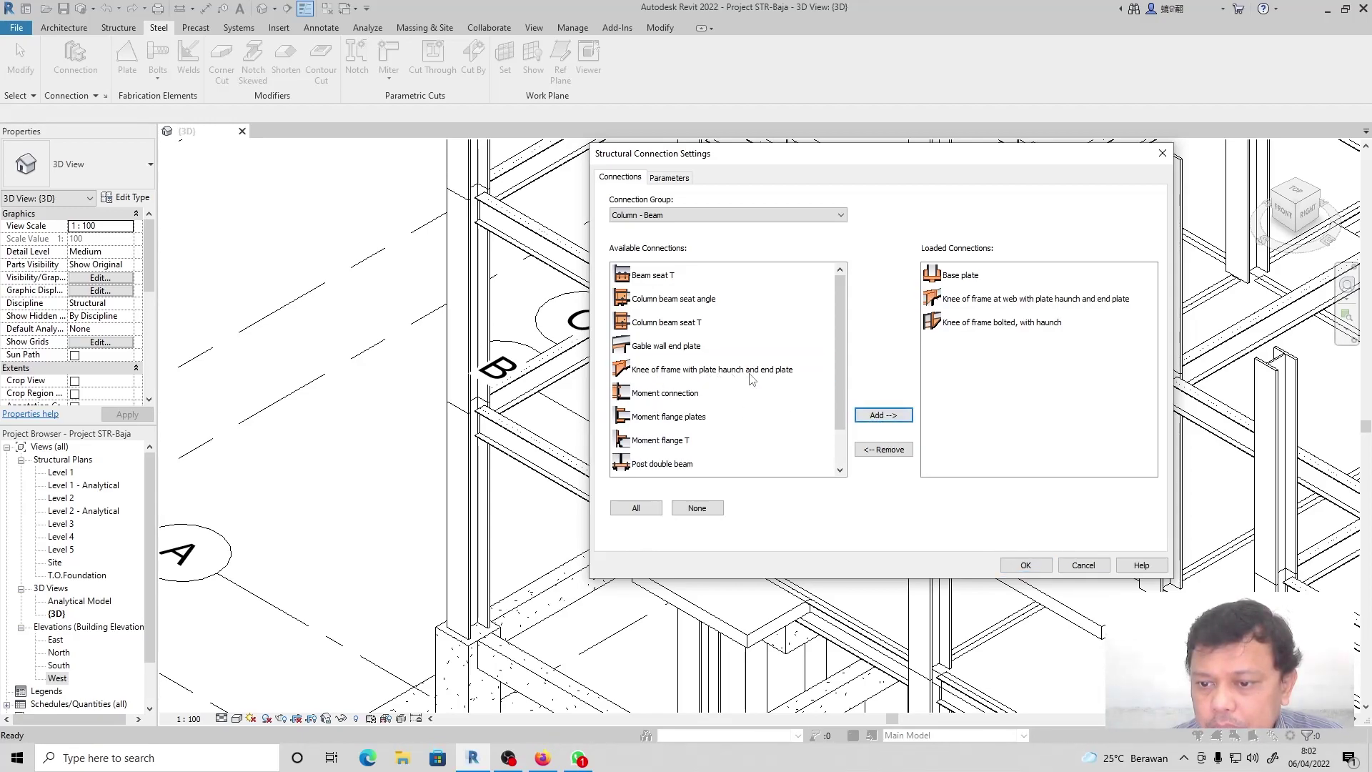
{"action": "left_click", "coordinate": [639, 371]}
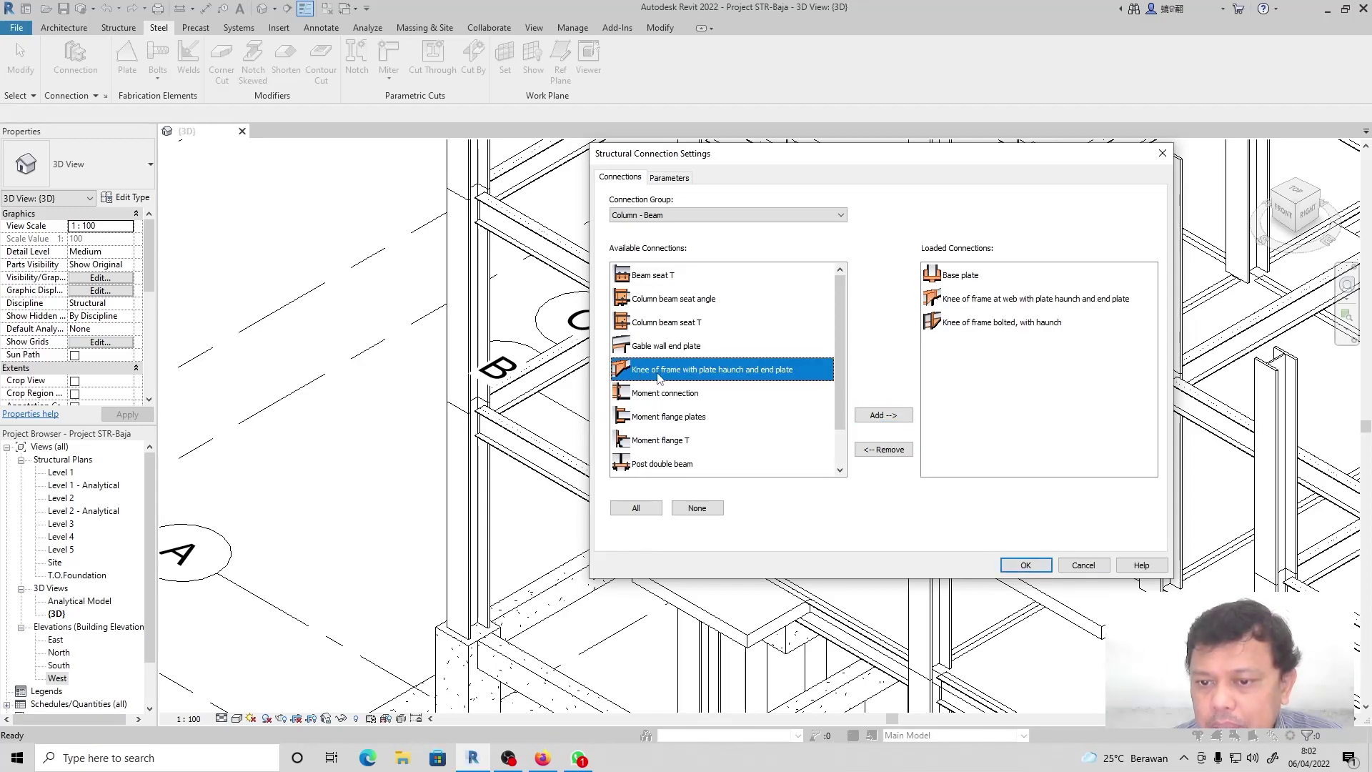
{"action": "left_click", "coordinate": [875, 418]}
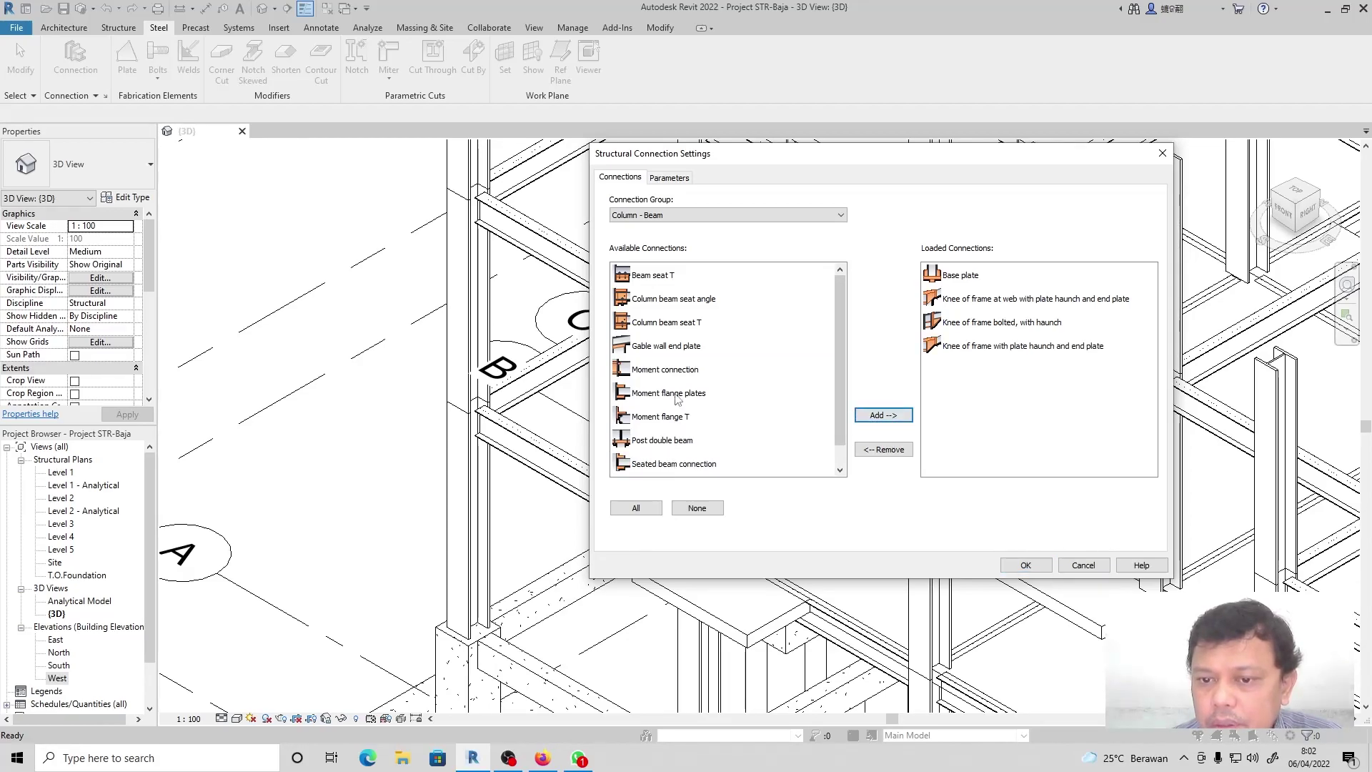
Review the remaining Column - Beam connections and those in the Miscellaneous group.
{"action": "scroll", "coordinate": [682, 373], "scroll_direction": "down", "scroll_amount": 1}
{"action": "scroll", "coordinate": [687, 368], "scroll_direction": "up", "scroll_amount": 1}
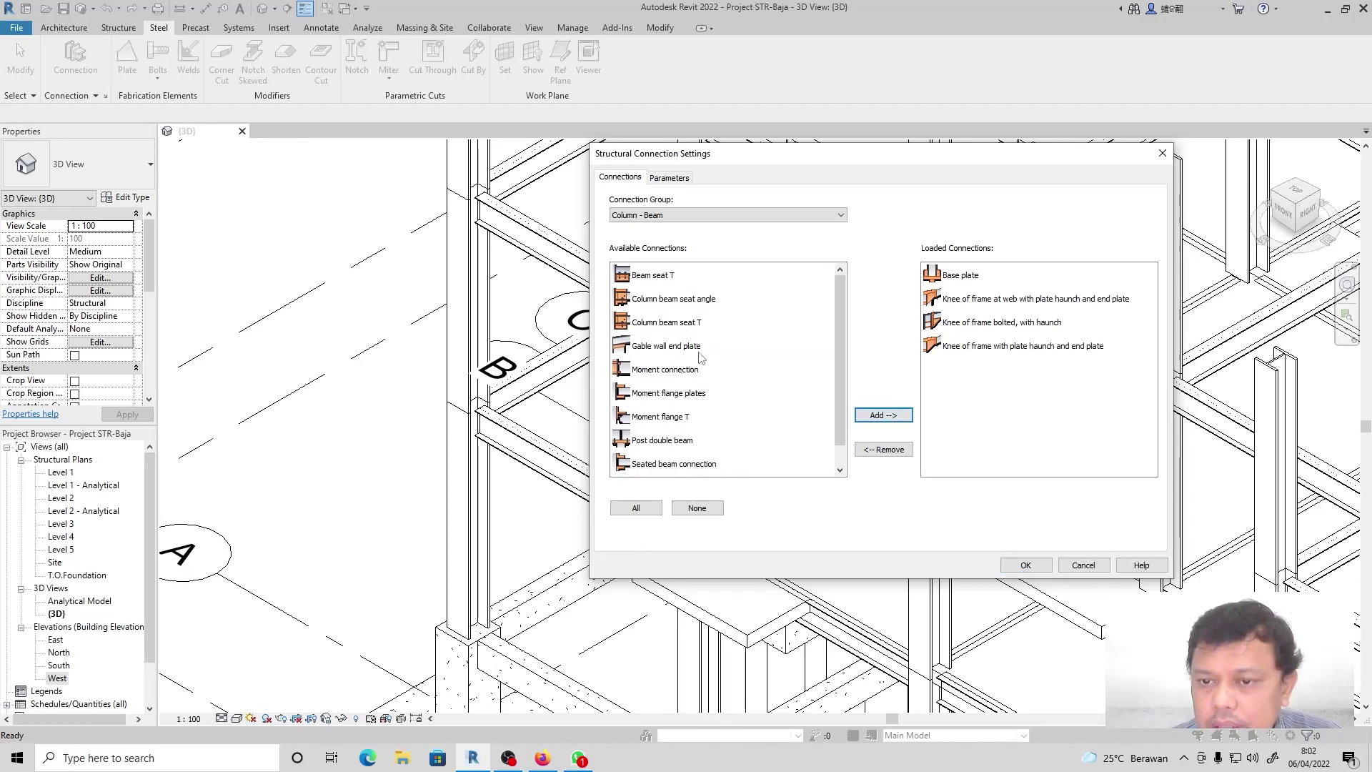
{"action": "left_click", "coordinate": [701, 217]}
{"action": "left_click", "coordinate": [683, 265]}
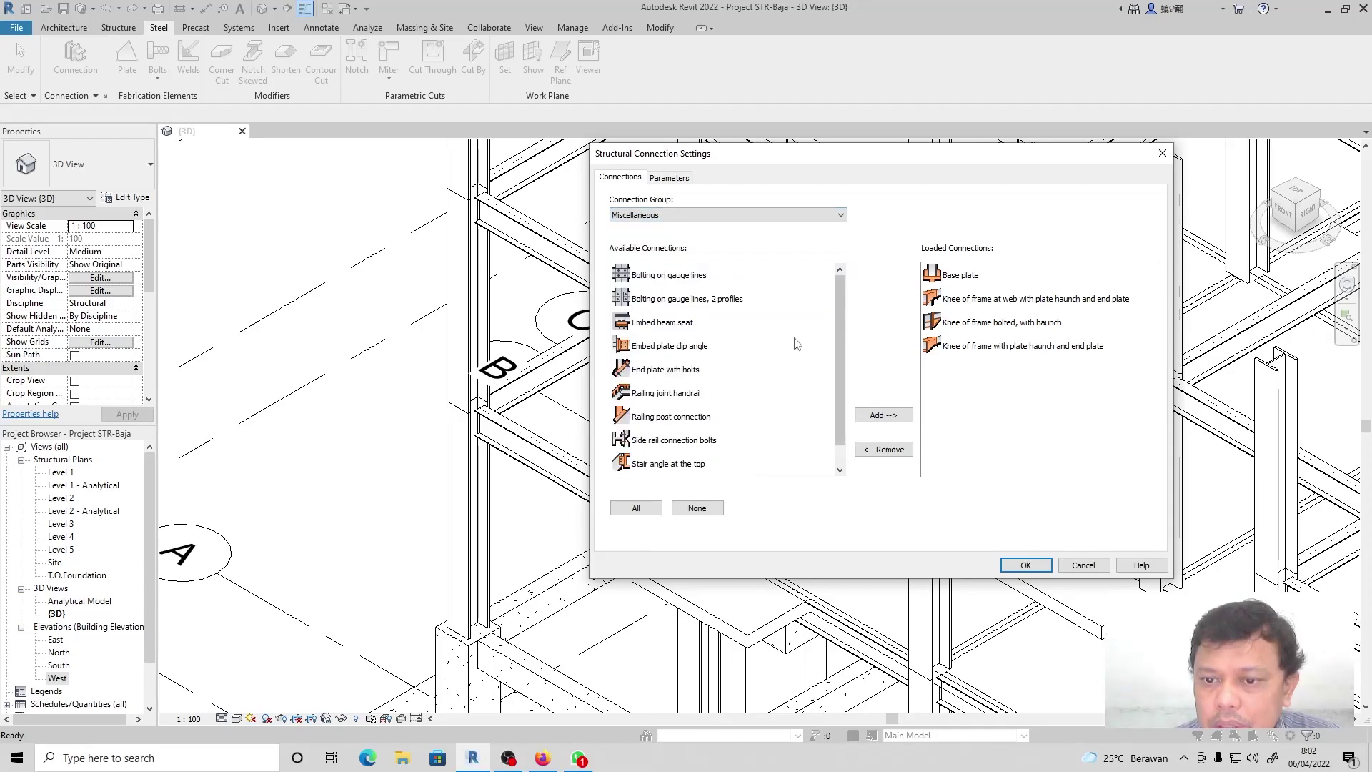
{"action": "scroll", "coordinate": [729, 343], "scroll_direction": "down", "scroll_amount": 1}
{"action": "scroll", "coordinate": [736, 300], "scroll_direction": "up", "scroll_amount": 1}
Add the Stiffener connection from the Plates at beam group to the loaded connections.
{"action": "left_click", "coordinate": [747, 215]}
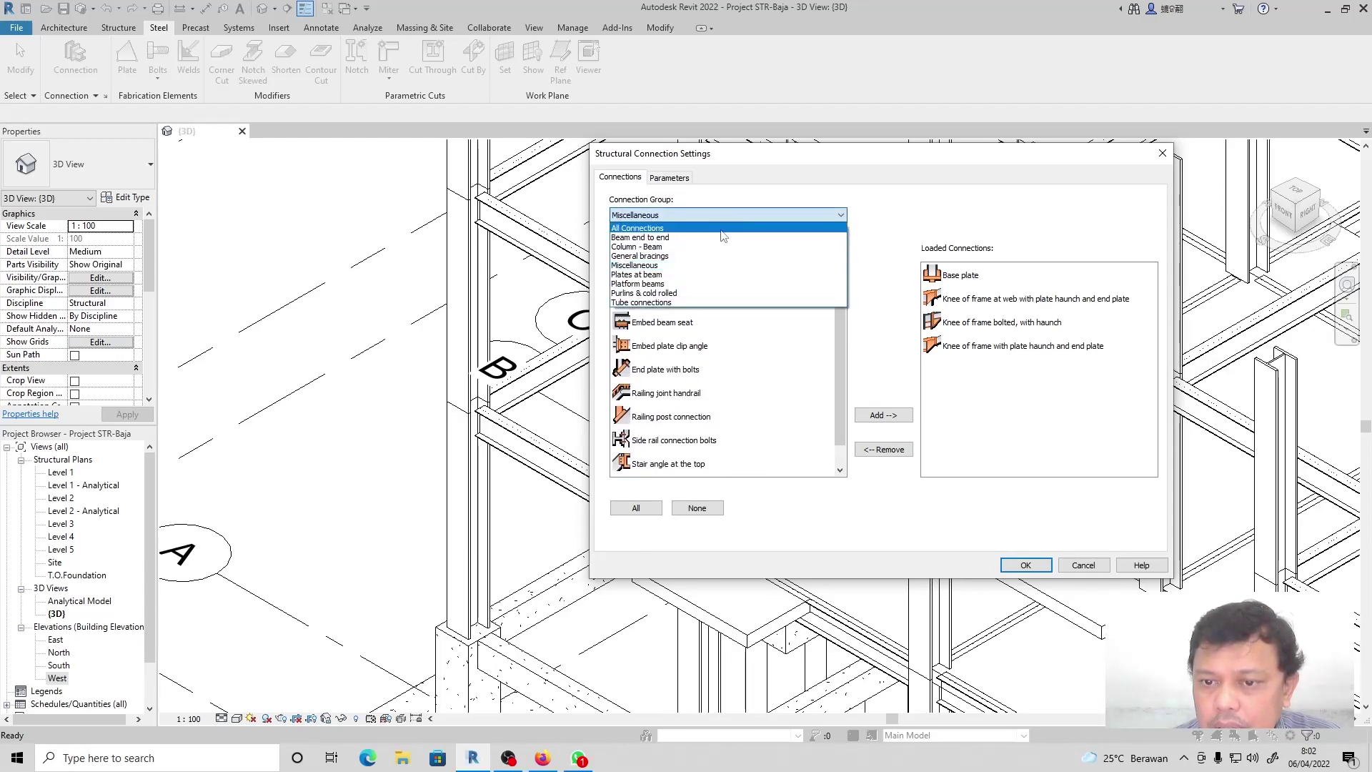
{"action": "left_click", "coordinate": [737, 274]}
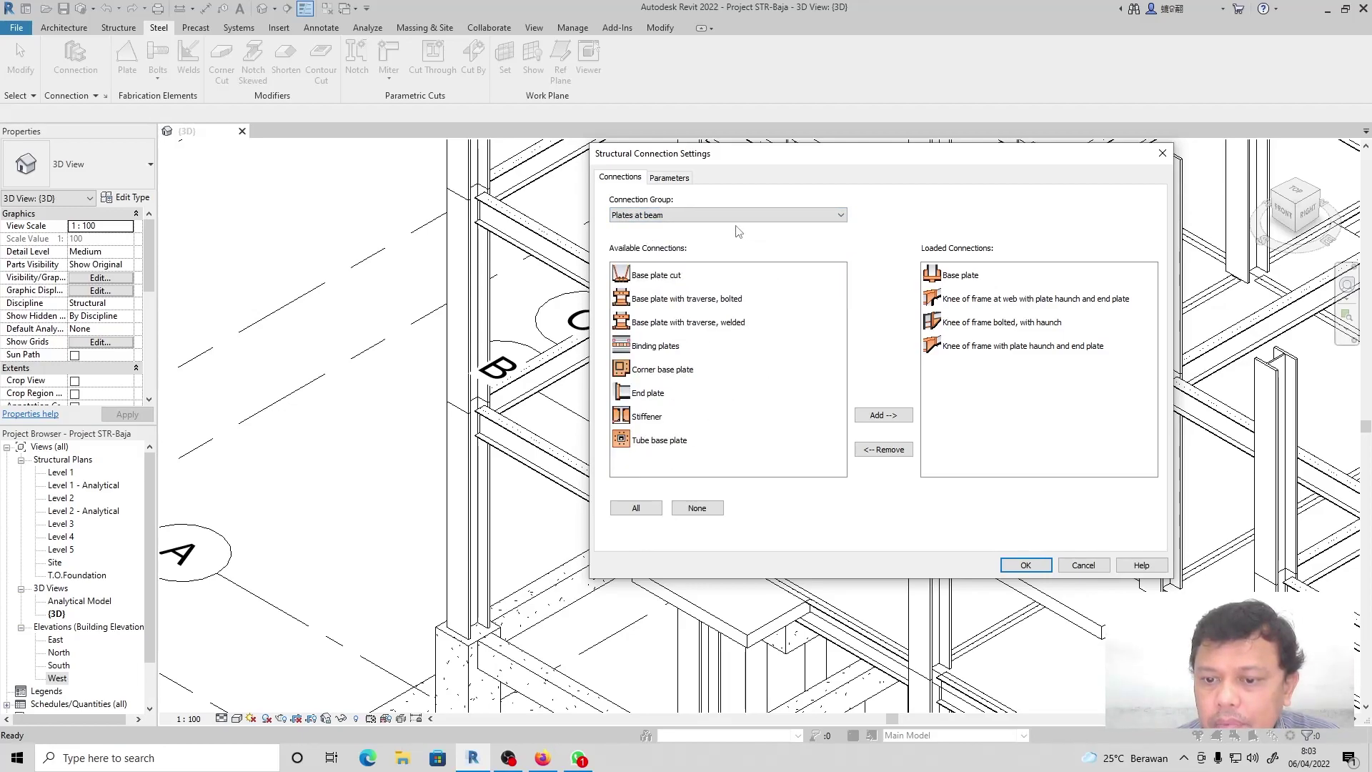
{"action": "left_click", "coordinate": [636, 418]}
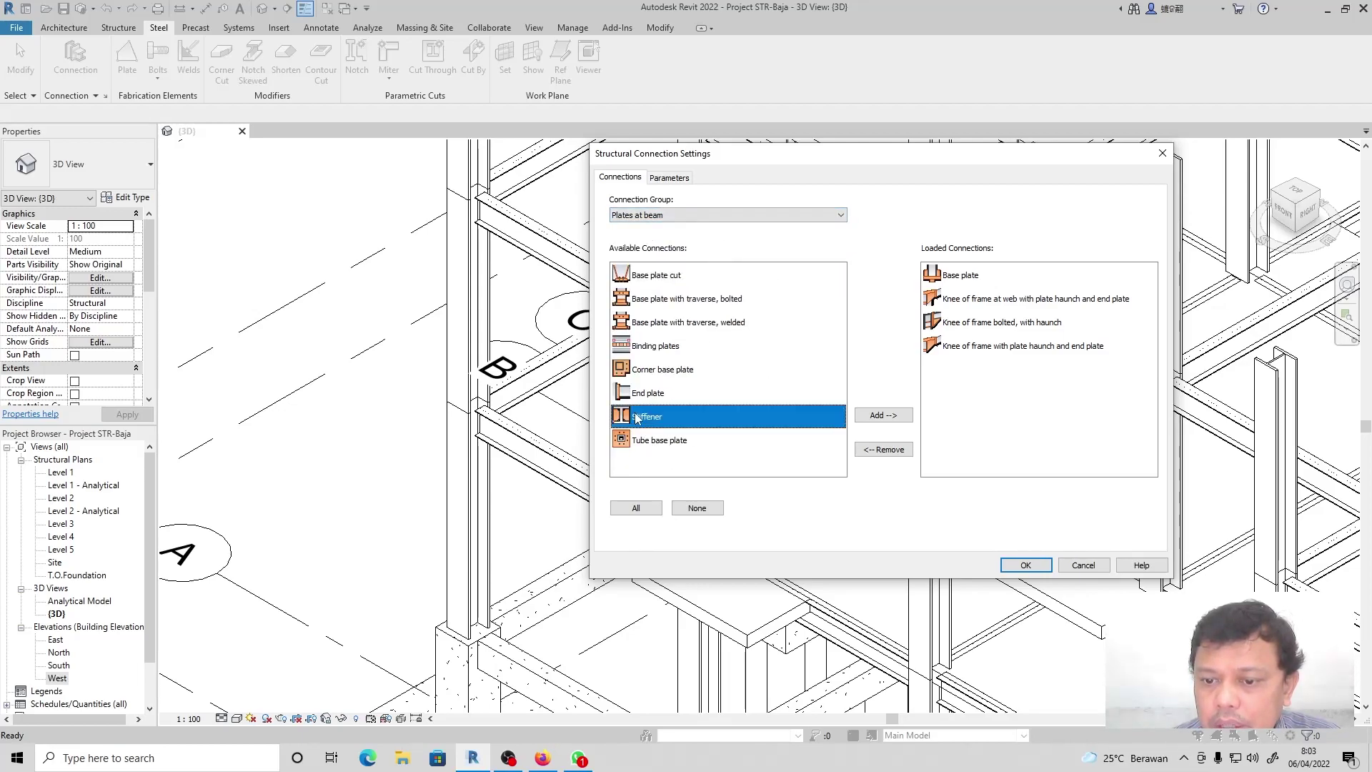
{"action": "left_click", "coordinate": [911, 416]}
Look through the connections in the Platform beams, Purlins & cold rolled and Tube connections groups.
{"action": "left_click", "coordinate": [699, 216]}
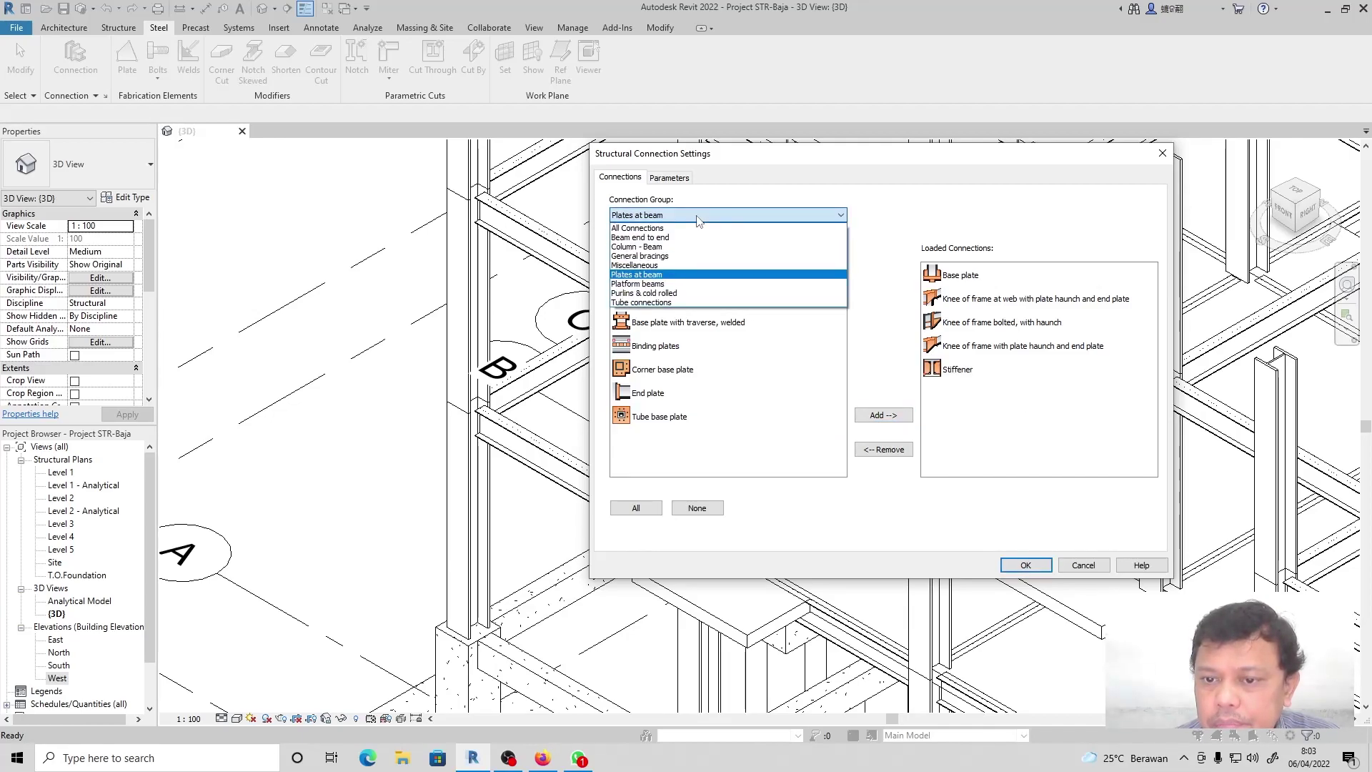
{"action": "left_click", "coordinate": [736, 284]}
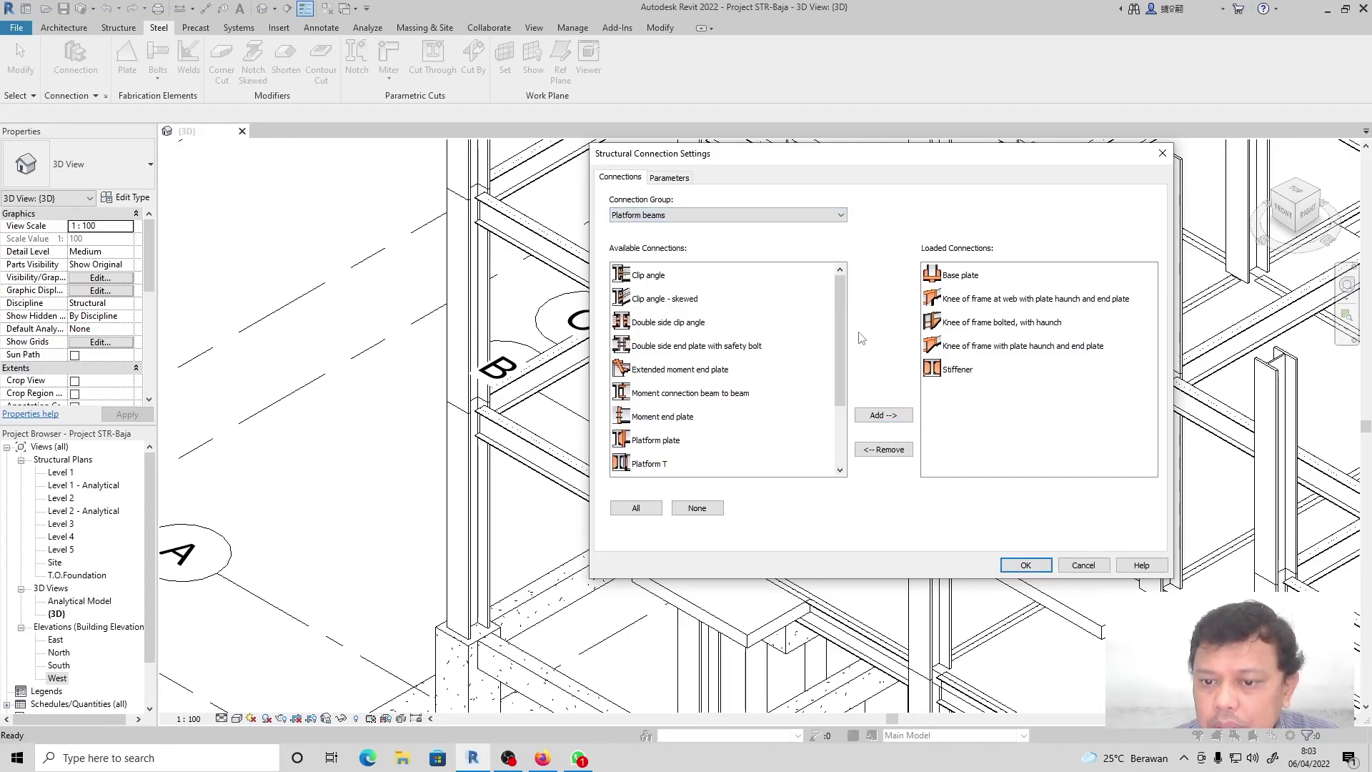
{"action": "left_click_drag", "start_coordinate": [839, 312], "coordinate": [850, 280]}
{"action": "left_click", "coordinate": [718, 218]}
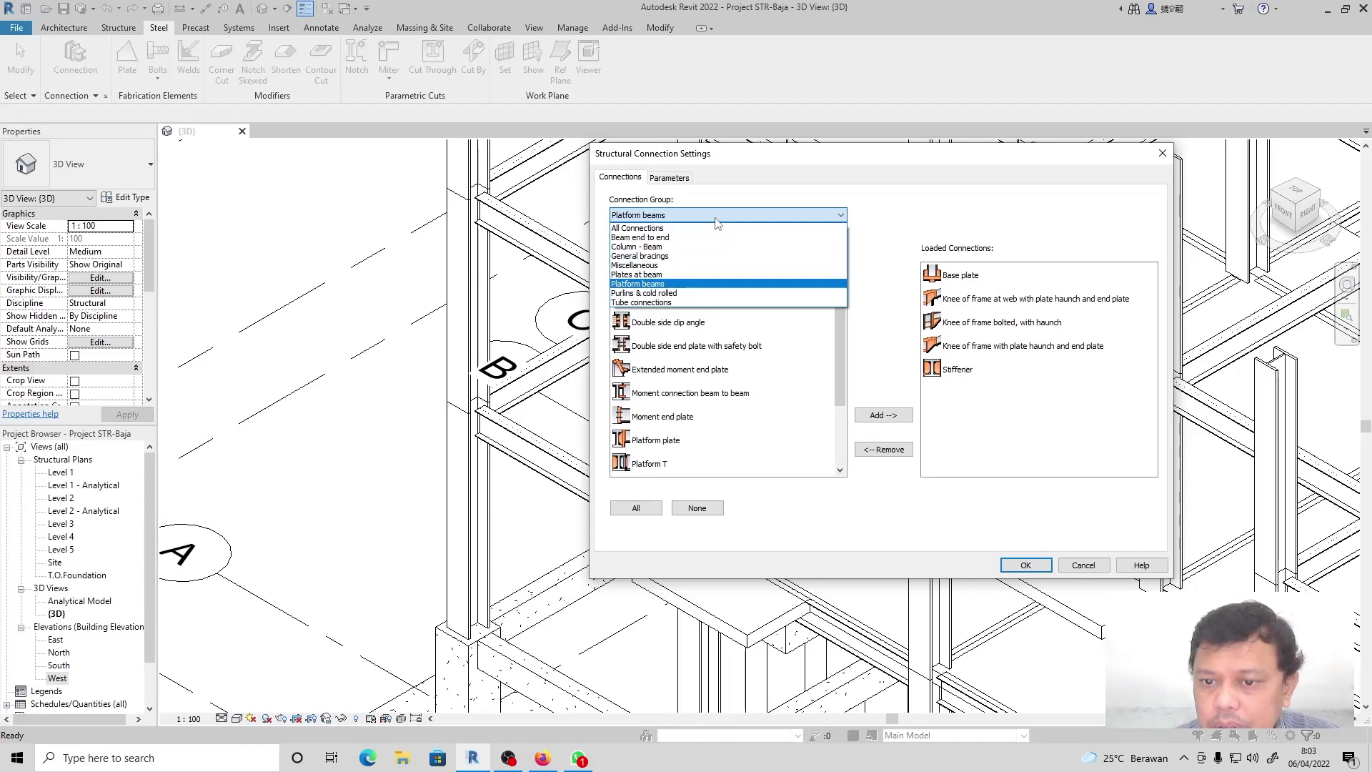
{"action": "left_click", "coordinate": [661, 294]}
{"action": "mouse_move", "coordinate": [842, 293]}
{"action": "left_mouse_down"}
{"action": "mouse_move", "coordinate": [829, 443]}
{"action": "mouse_move", "coordinate": [849, 276]}
{"action": "left_mouse_up"}
{"action": "left_click", "coordinate": [714, 215]}
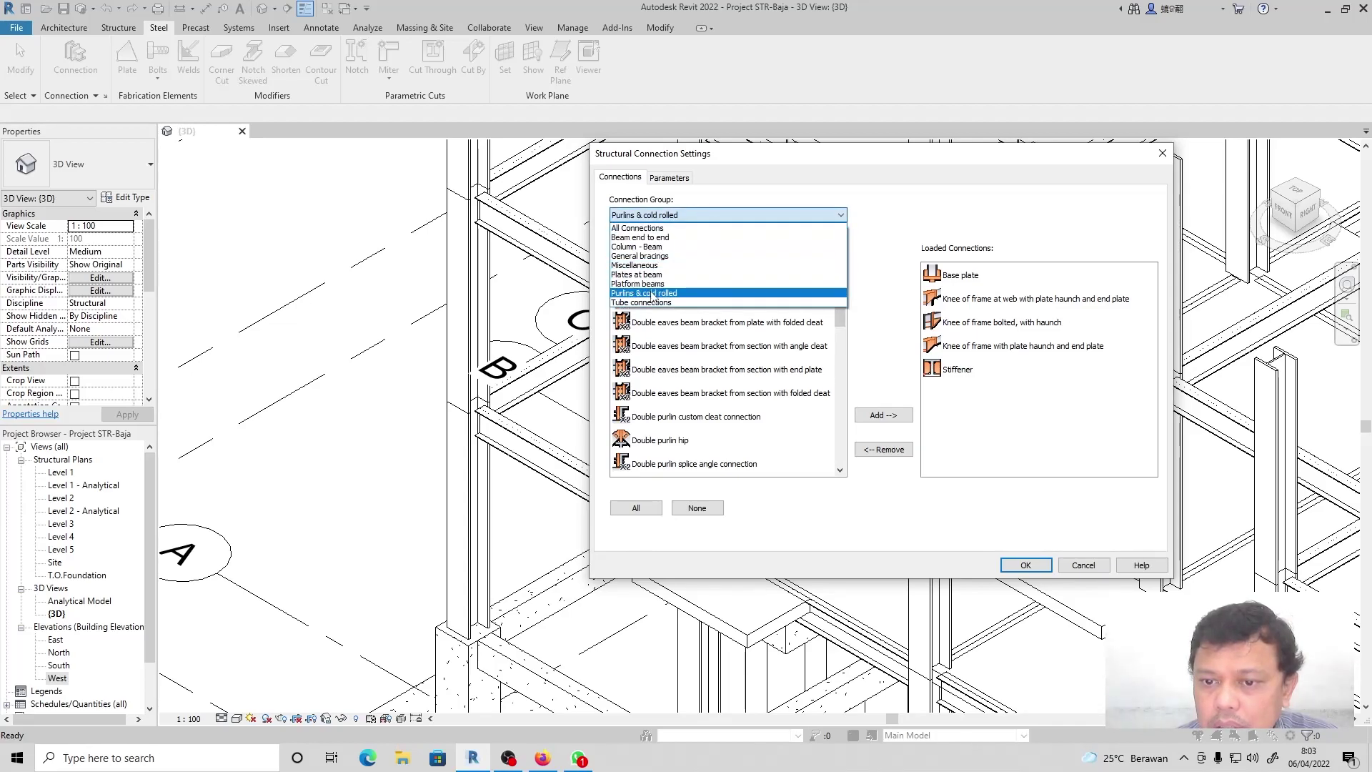
{"action": "left_click", "coordinate": [650, 302]}
{"action": "left_click_drag", "start_coordinate": [838, 303], "coordinate": [838, 334]}
Check the General bracings, Beam end to end and Column - Beam groups, and accept the loaded connections.
{"action": "left_click", "coordinate": [733, 215]}
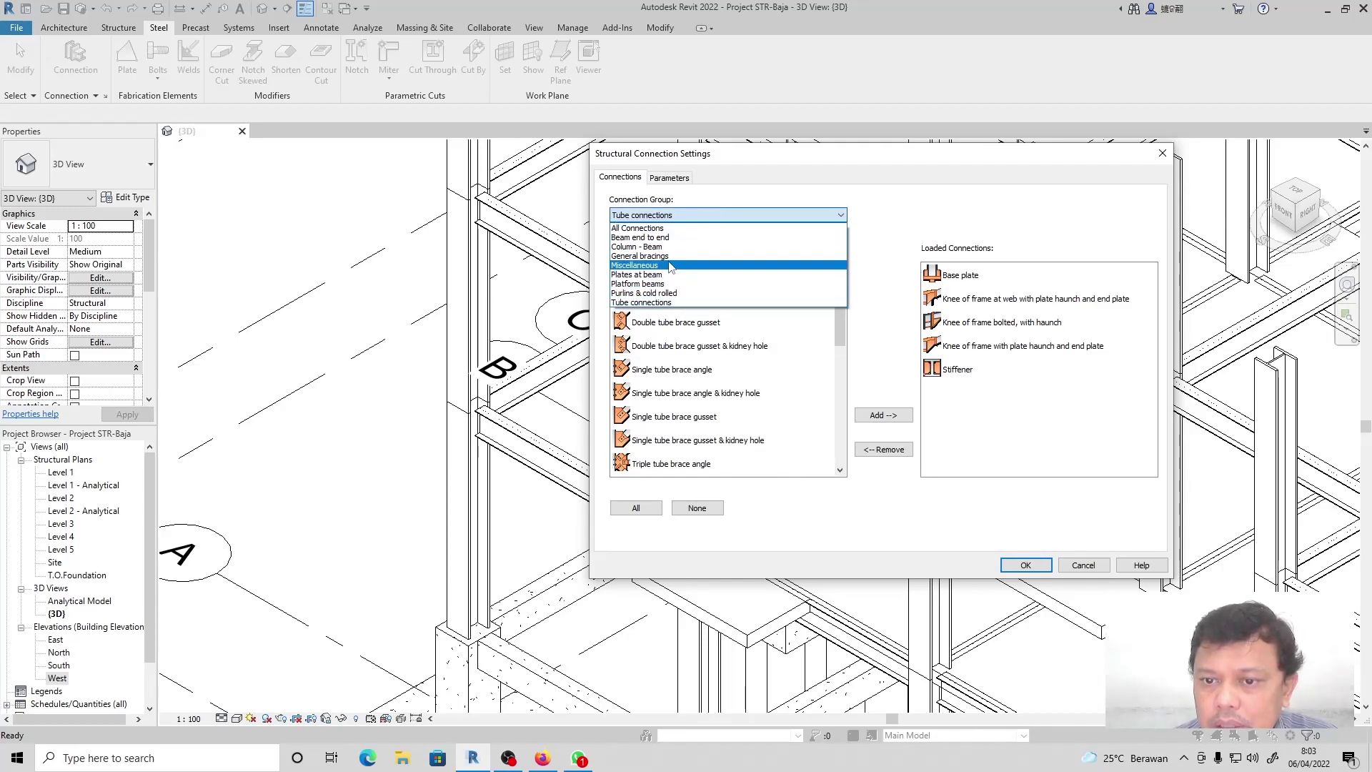
{"action": "left_click", "coordinate": [640, 256]}
{"action": "left_click_drag", "start_coordinate": [837, 293], "coordinate": [842, 257]}
{"action": "left_click", "coordinate": [772, 216]}
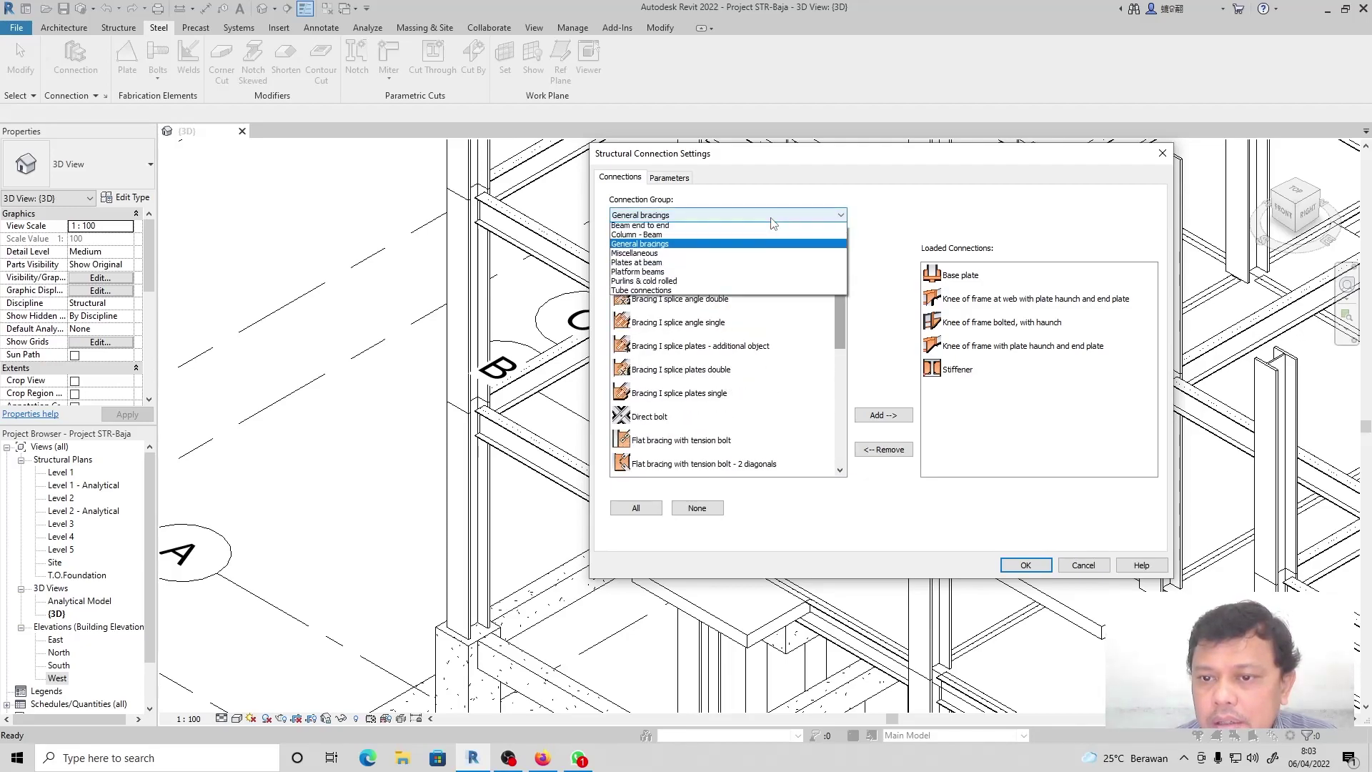
{"action": "left_click", "coordinate": [677, 239]}
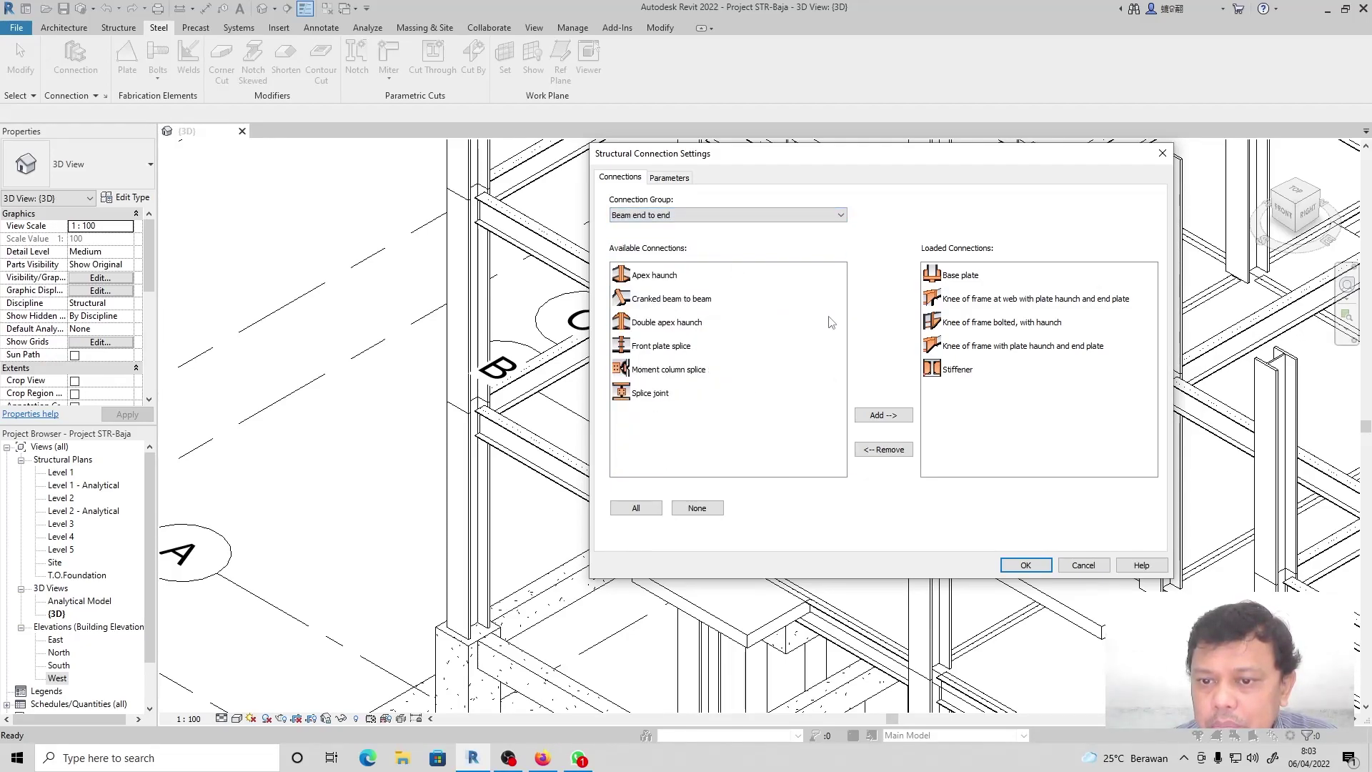
{"action": "left_click", "coordinate": [710, 216]}
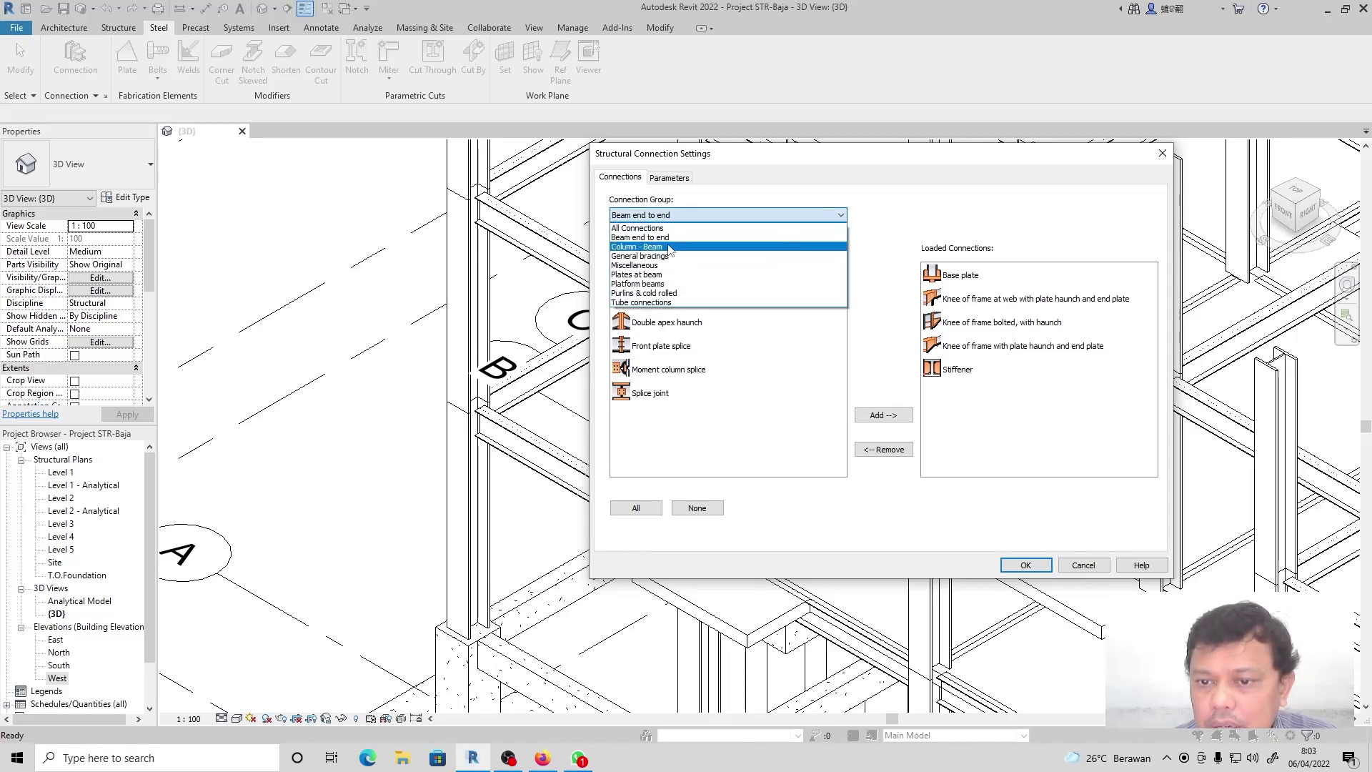
{"action": "left_click", "coordinate": [715, 247]}
{"action": "scroll", "coordinate": [775, 379], "scroll_direction": "down", "scroll_amount": 1}
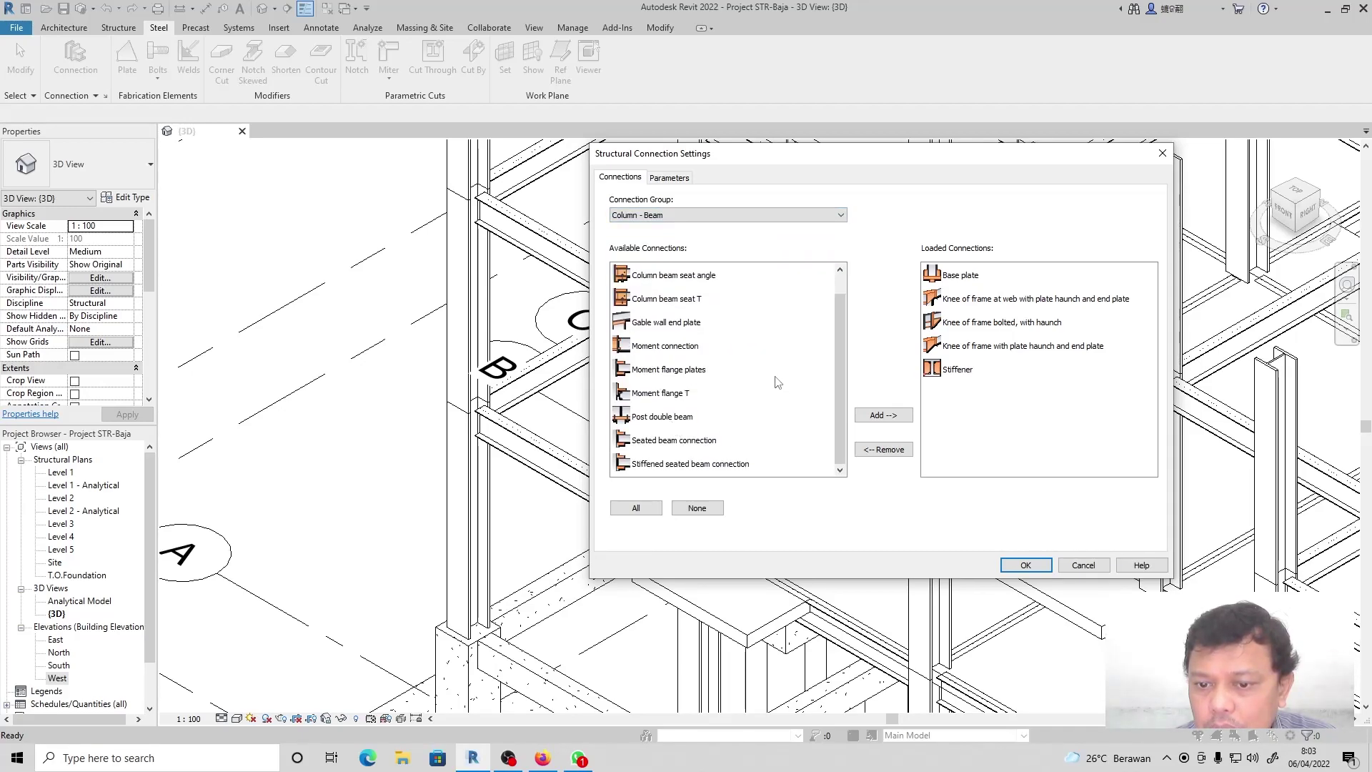
{"action": "left_click", "coordinate": [1026, 564]}
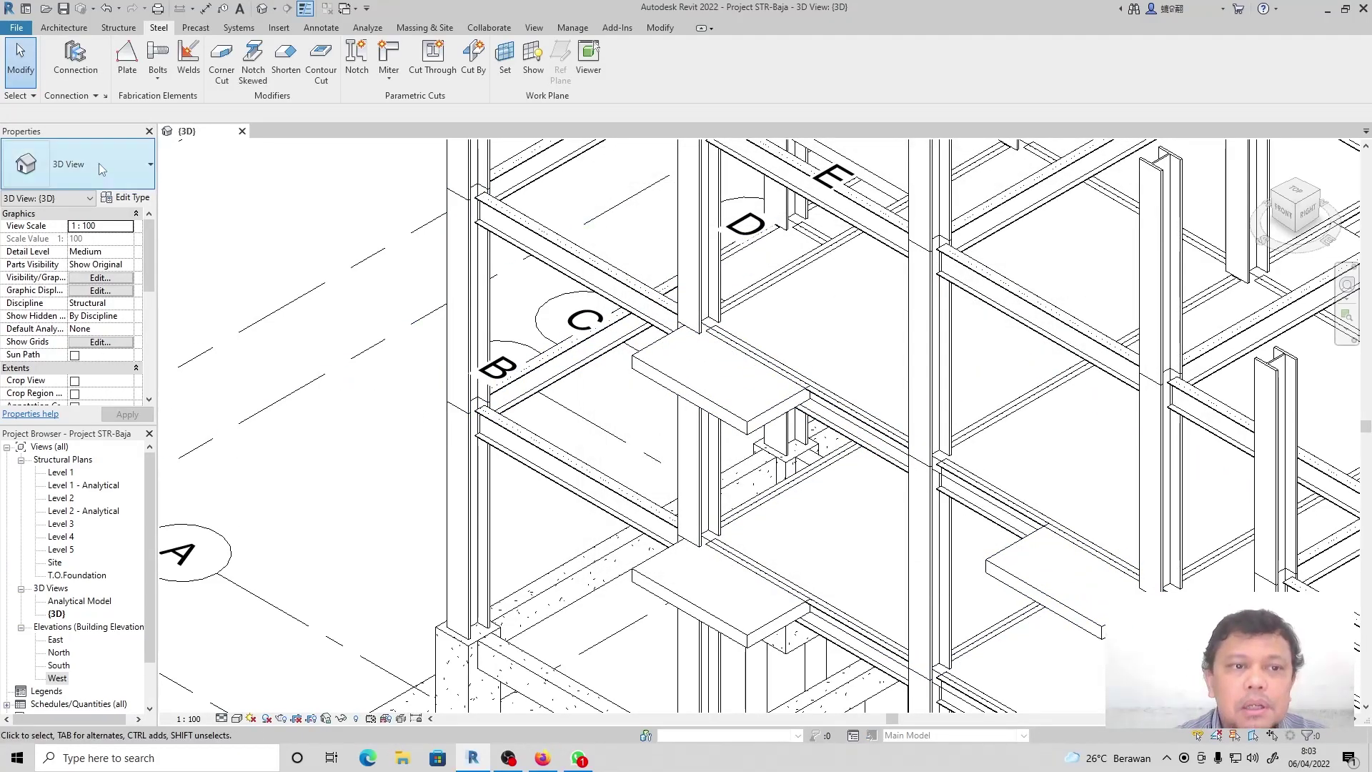
Start placing a structural connection with the Base plate type.
{"action": "left_click", "coordinate": [138, 168]}
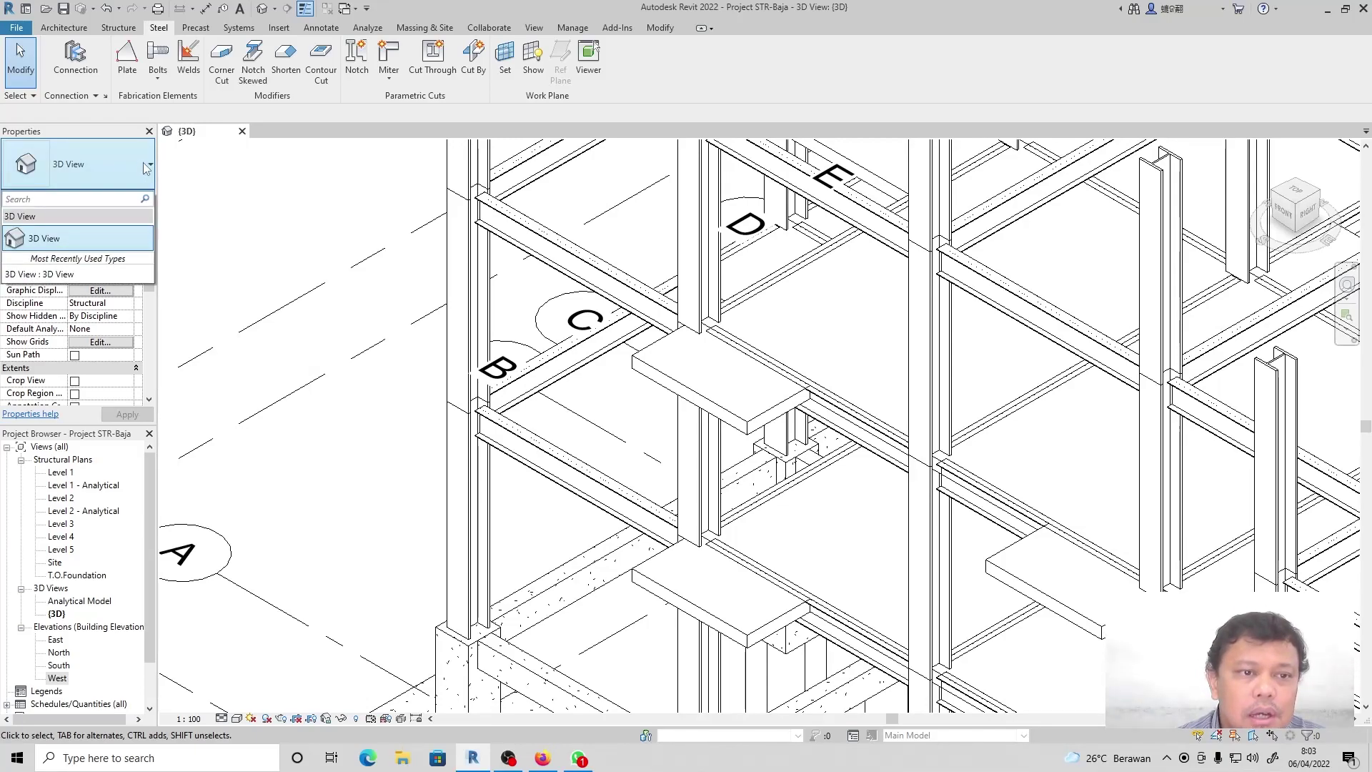
{"action": "left_click", "coordinate": [95, 95]}
{"action": "left_click", "coordinate": [75, 59]}
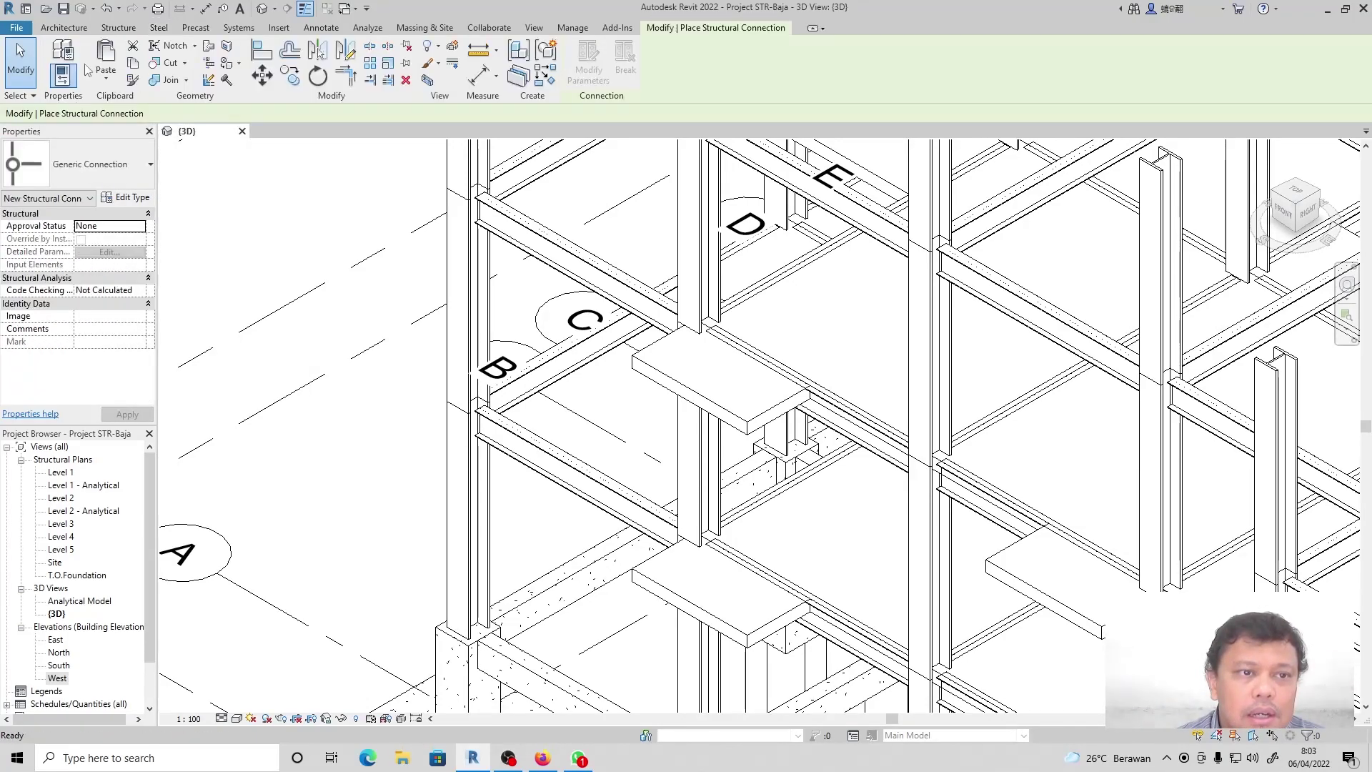
{"action": "left_click", "coordinate": [148, 164]}
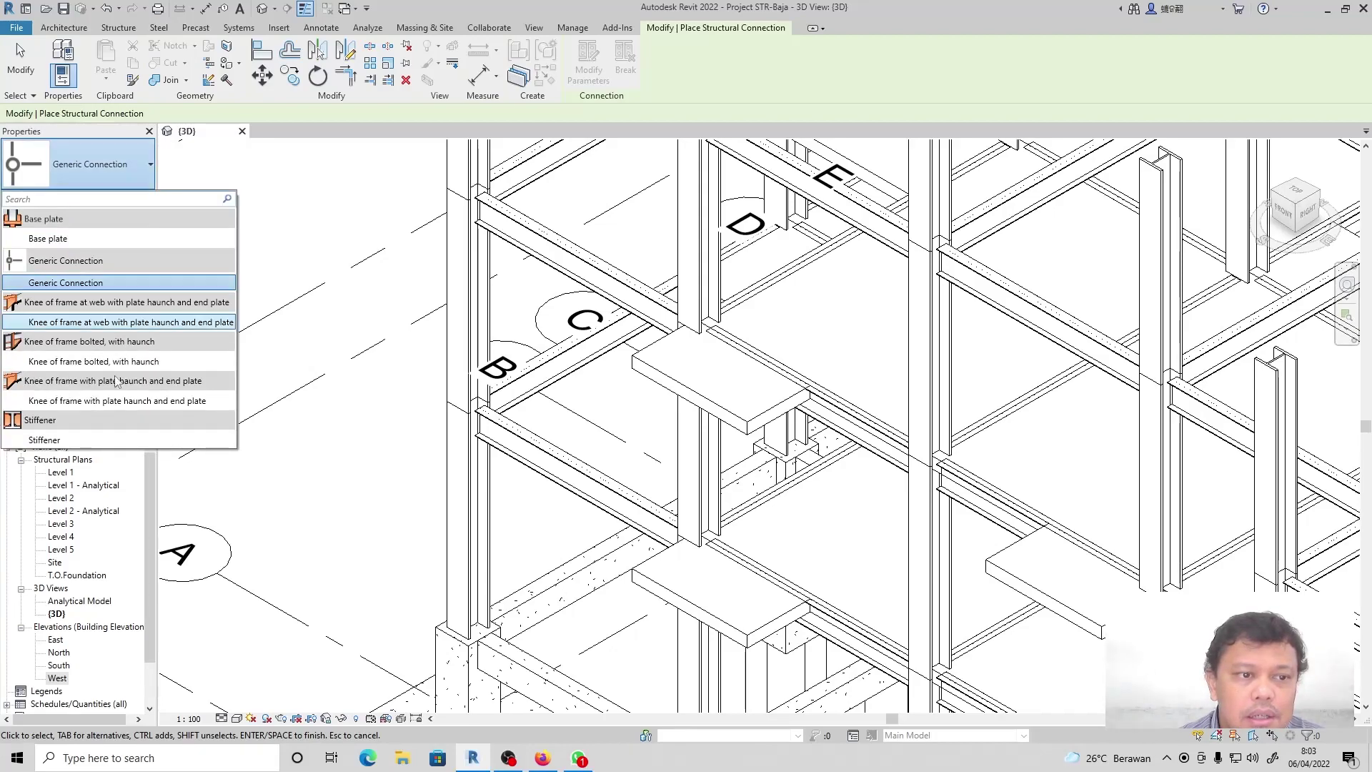
{"action": "left_click", "coordinate": [47, 239]}
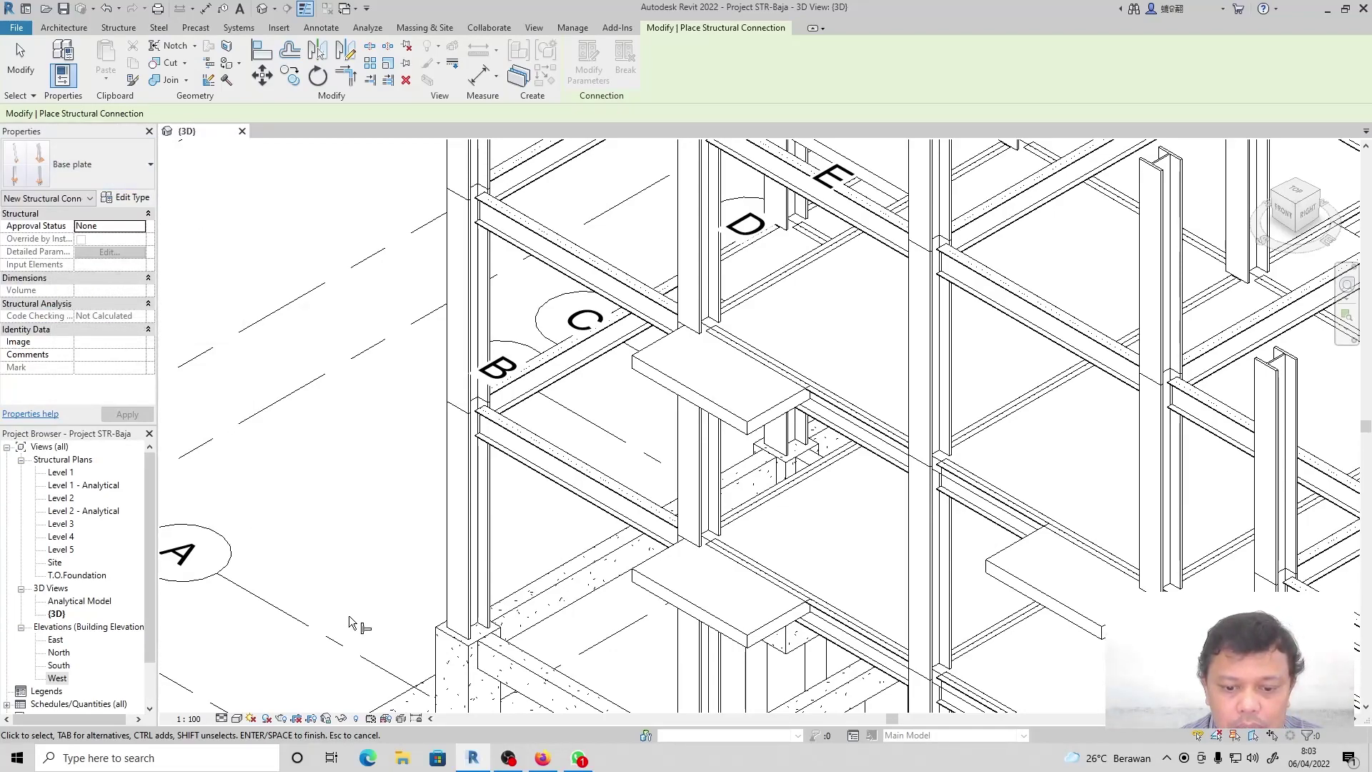
Duplicate the Base plate connection type under the name Plat Landasan.
{"action": "left_click", "coordinate": [131, 201]}
{"action": "left_click", "coordinate": [989, 118]}
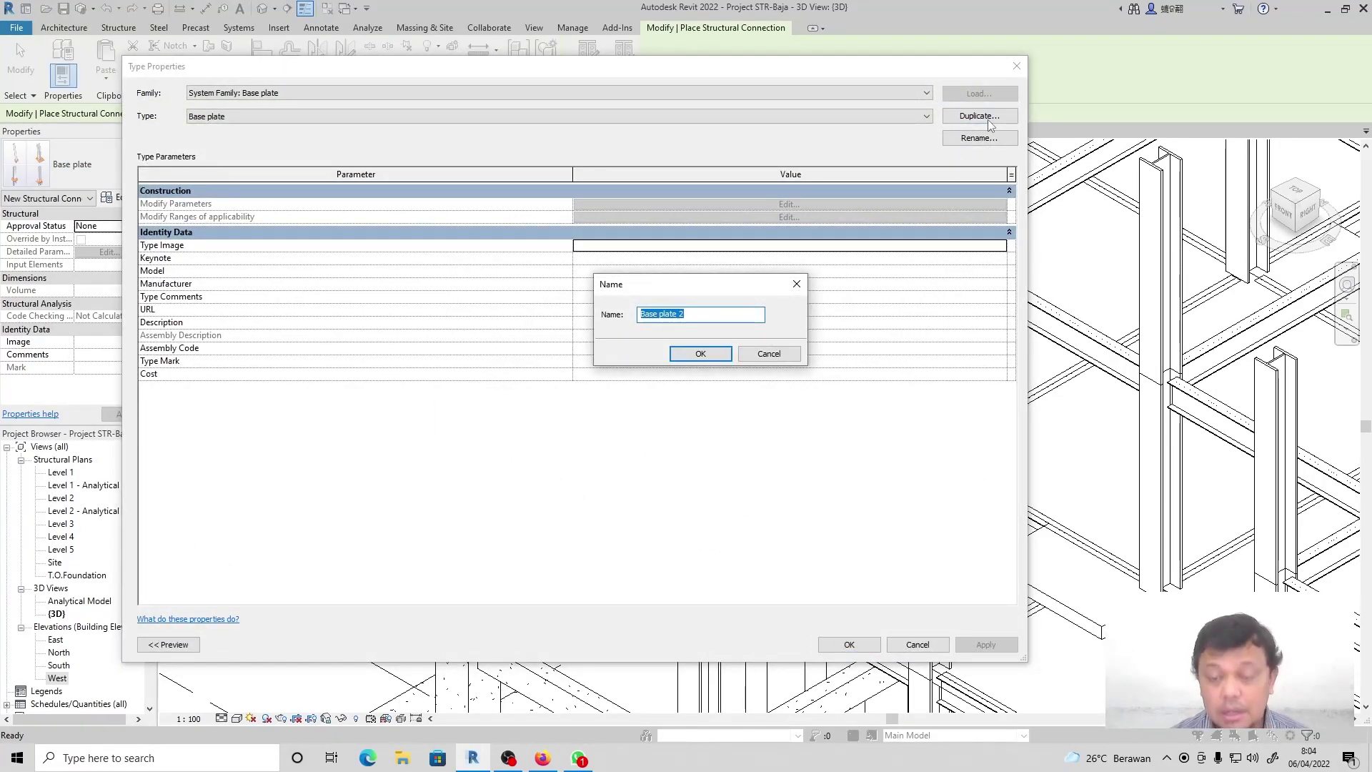
{"action": "type", "text": "Plat Landasan"}
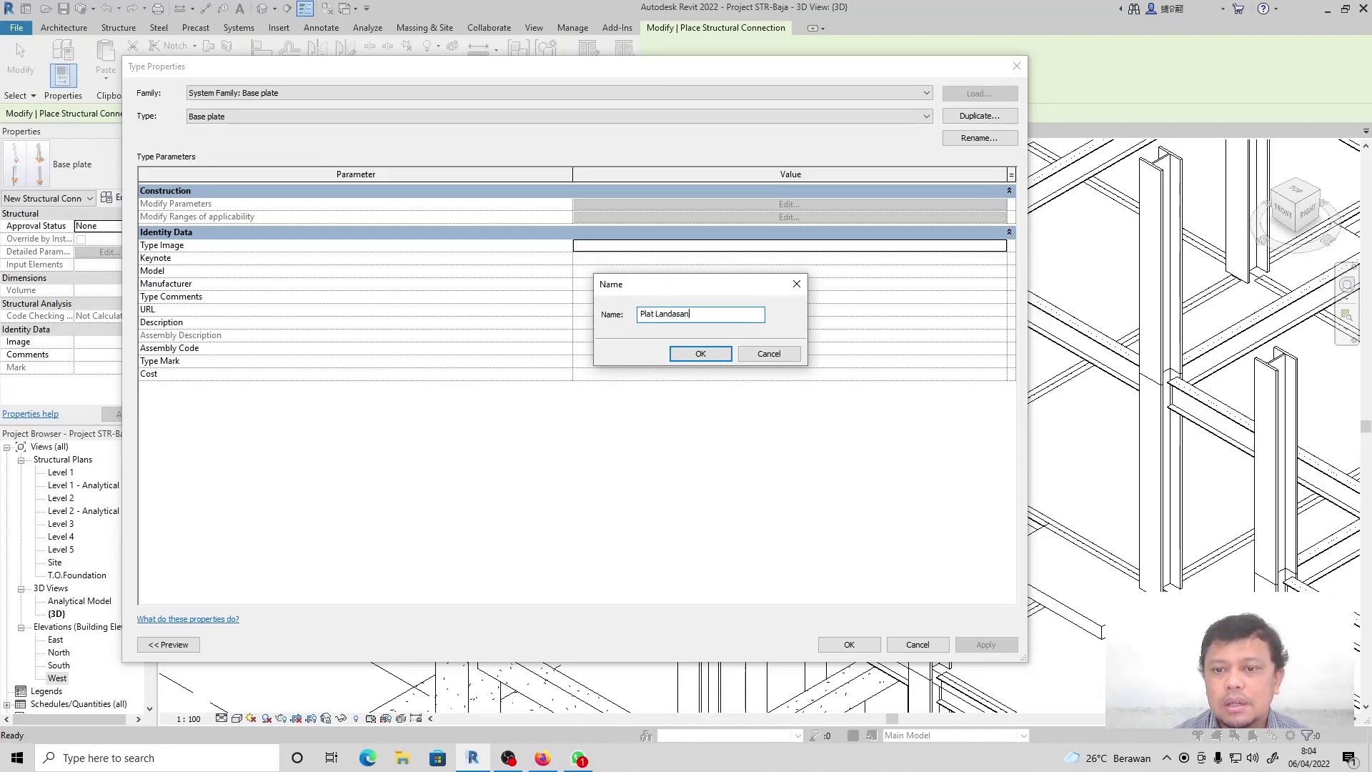
{"action": "key", "text": "Return"}
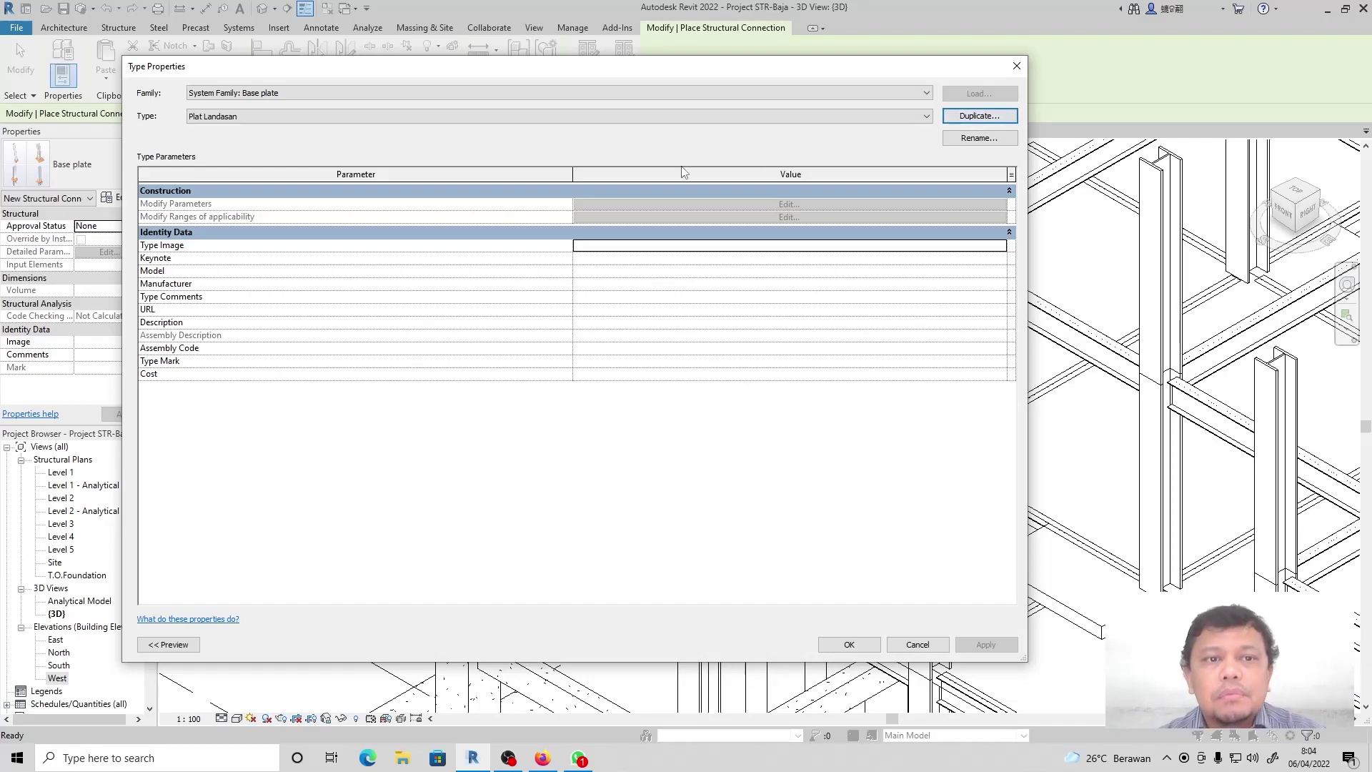
{"action": "left_click", "coordinate": [849, 645]}
Place the Plat Landasan base plate connection between the steel column at grid A-1 and the concrete pedestal below it.
{"action": "scroll", "coordinate": [510, 496], "scroll_direction": "up", "scroll_amount": 6}
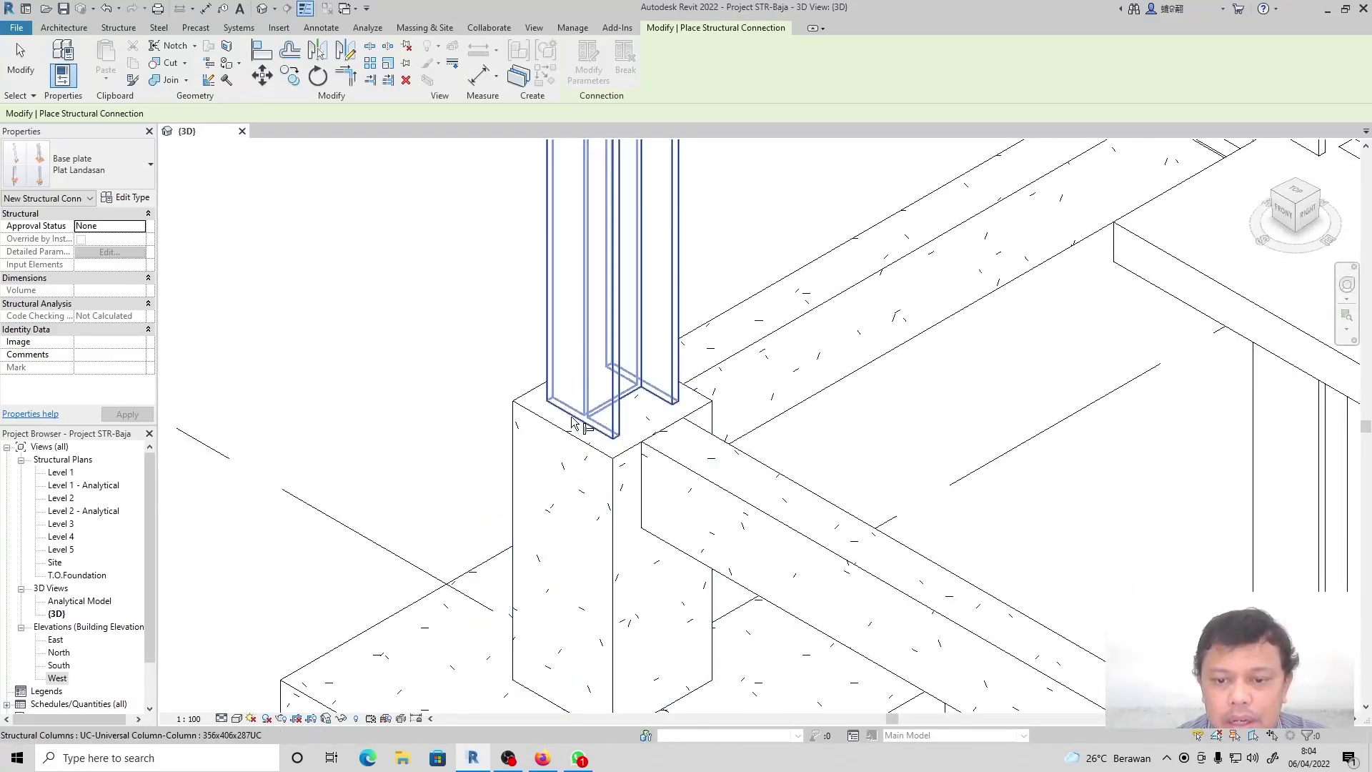
{"action": "left_click", "coordinate": [581, 421]}
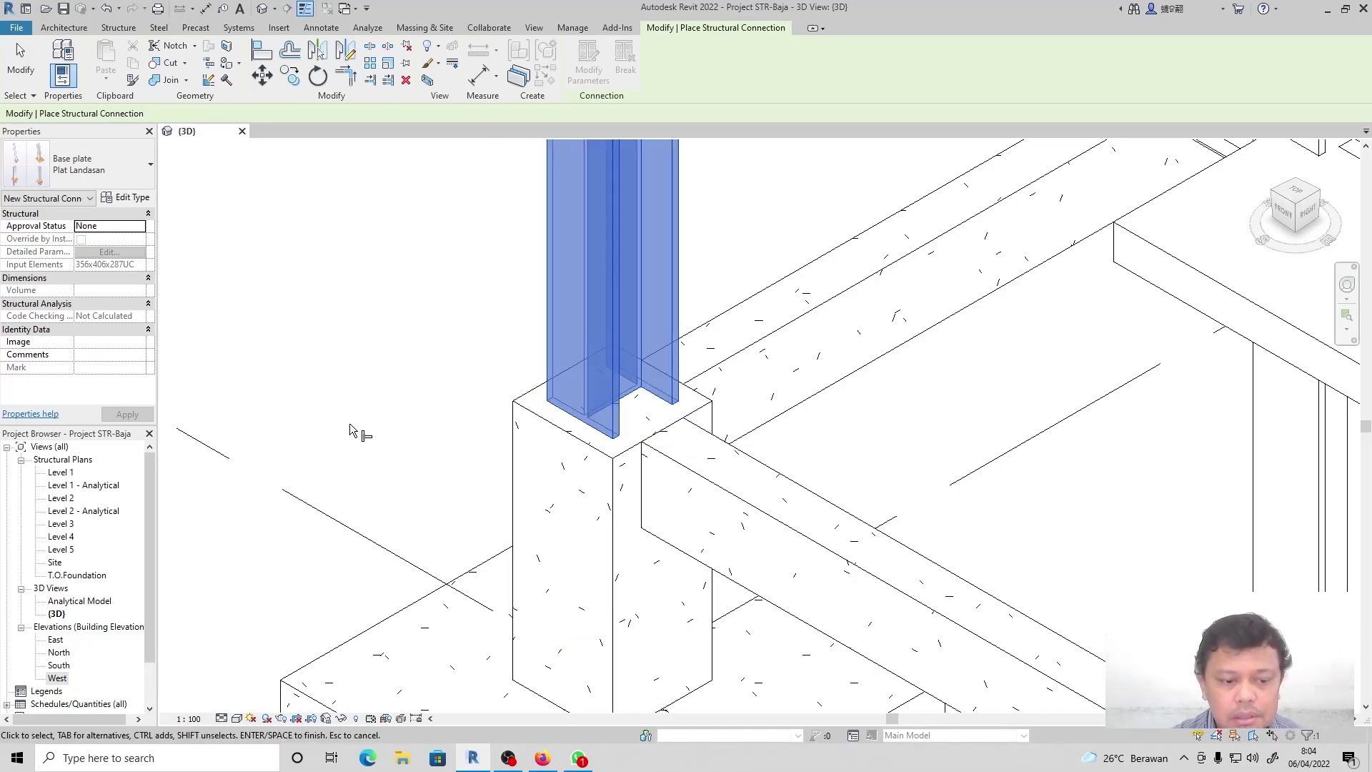
{"action": "left_click", "coordinate": [545, 437]}
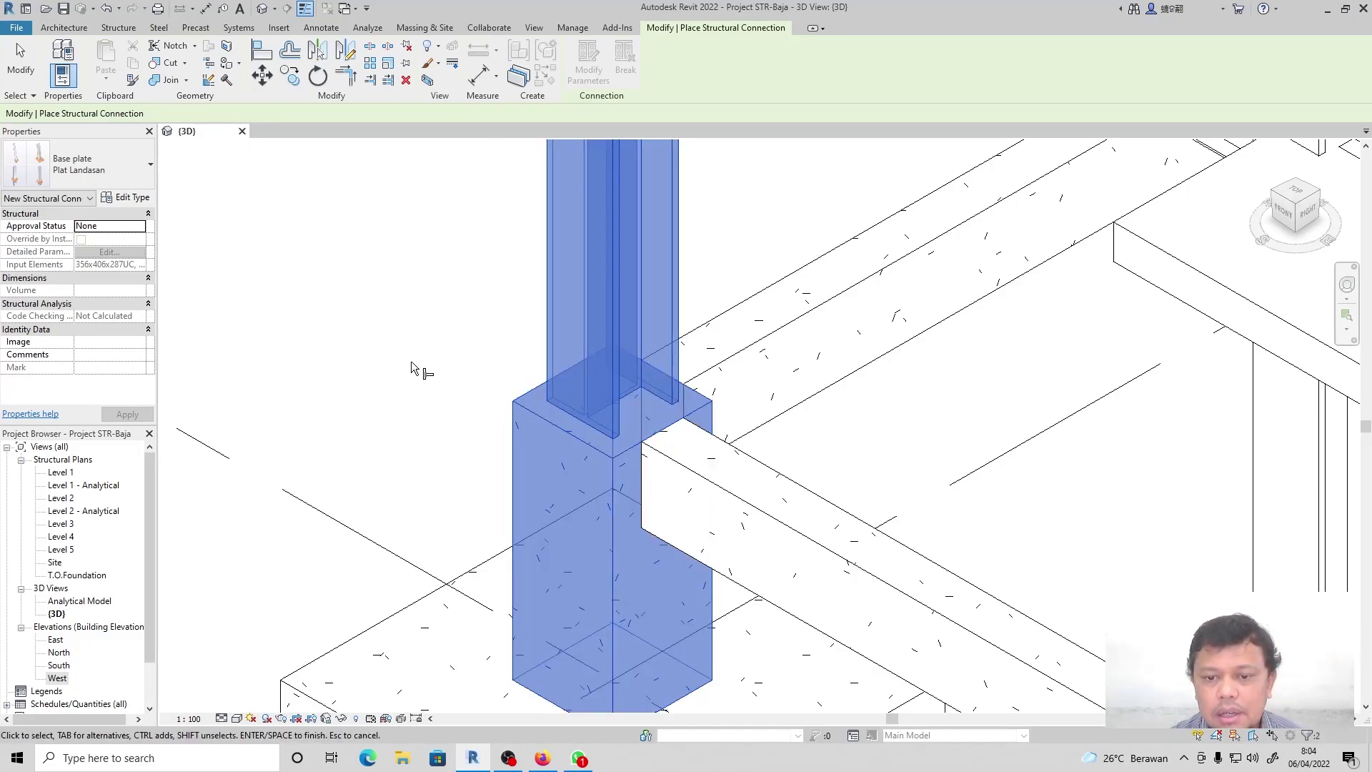
{"action": "right_click", "coordinate": [404, 319]}
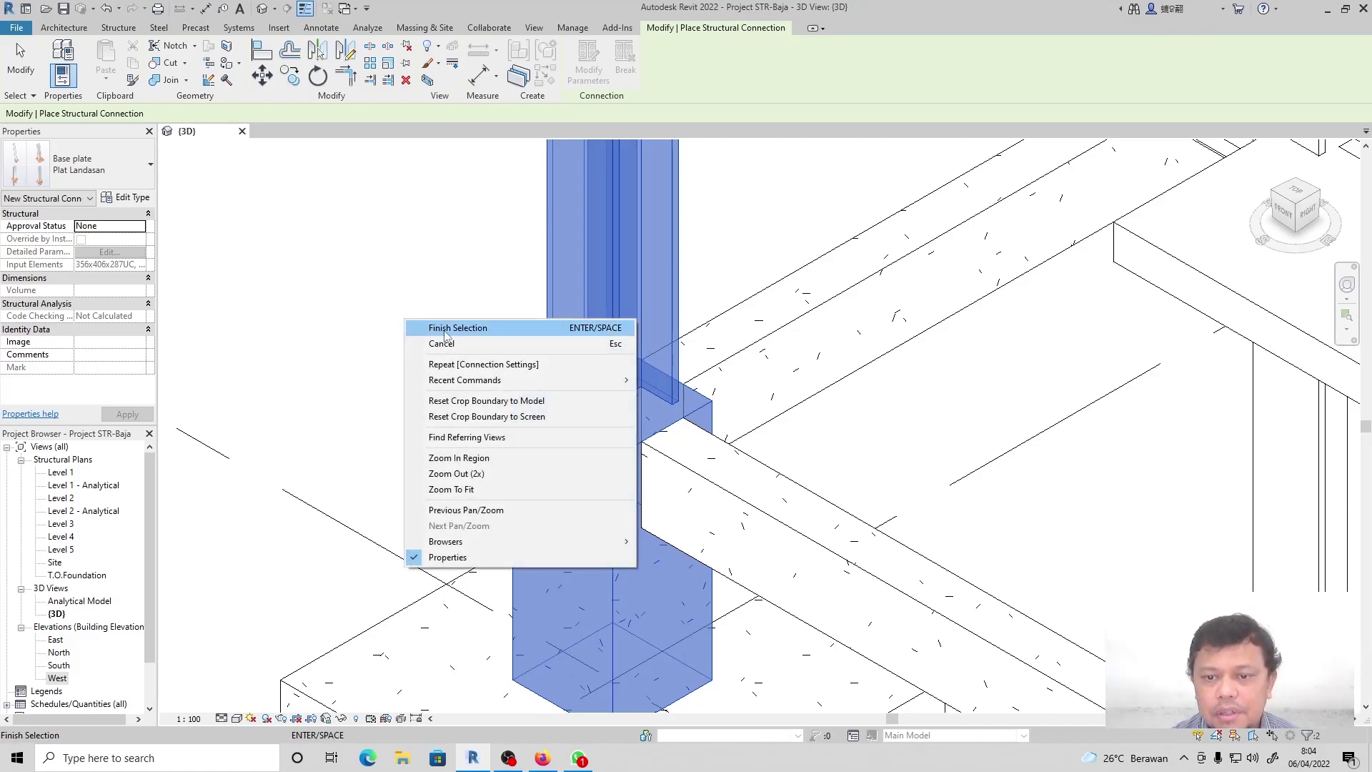
{"action": "left_click", "coordinate": [445, 329]}
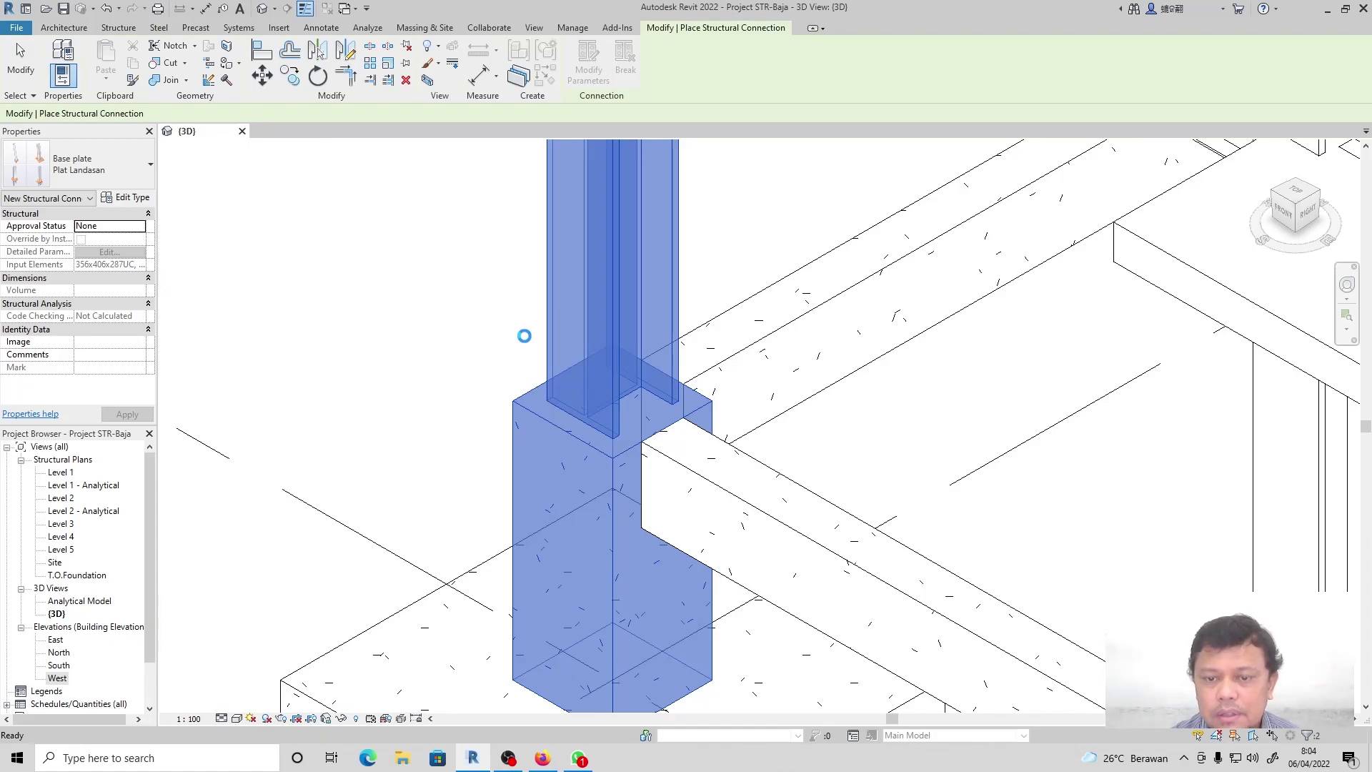
{"action": "left_click", "coordinate": [431, 353]}
Set the 3D view's detail level to Fine and inspect the base plate and bolts at the column base.
{"action": "scroll", "coordinate": [445, 354], "scroll_direction": "down", "scroll_amount": 6}
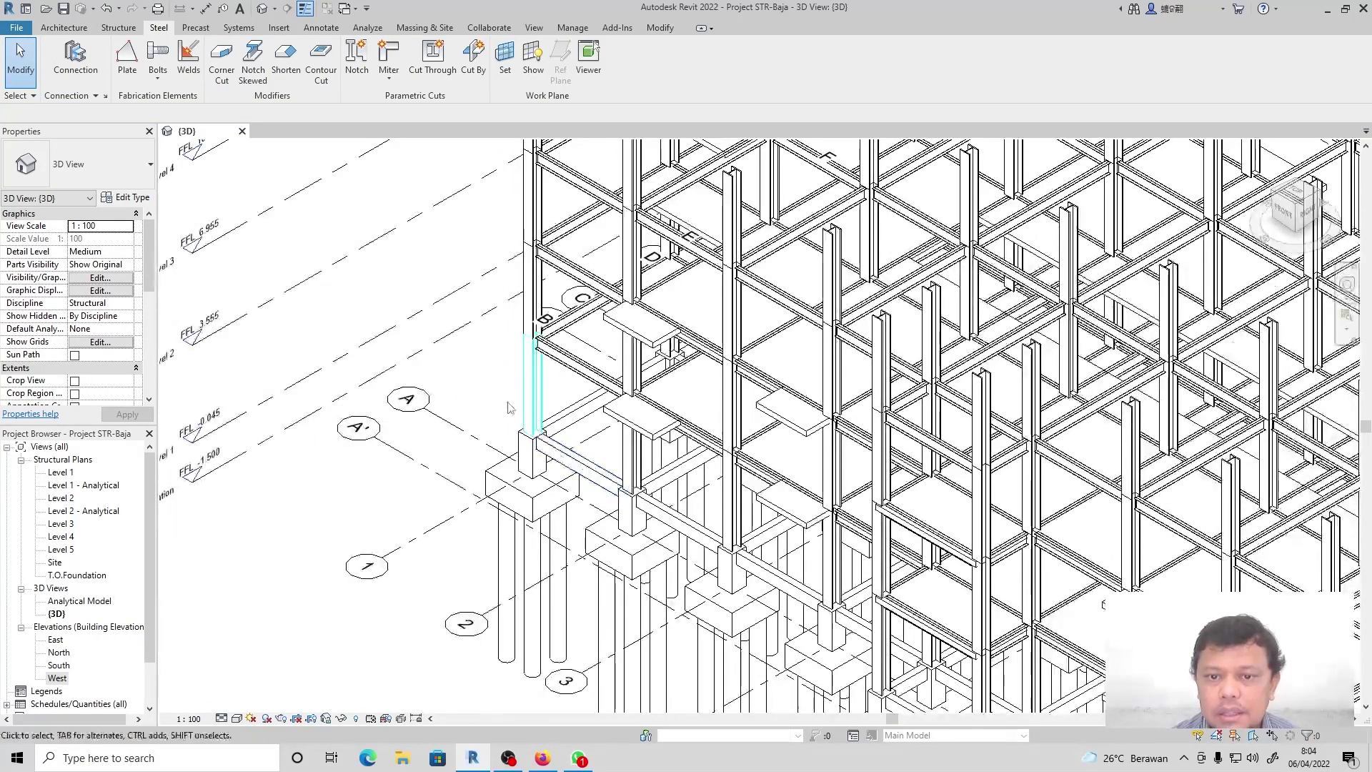
{"action": "scroll", "coordinate": [509, 409], "scroll_direction": "up", "scroll_amount": 5}
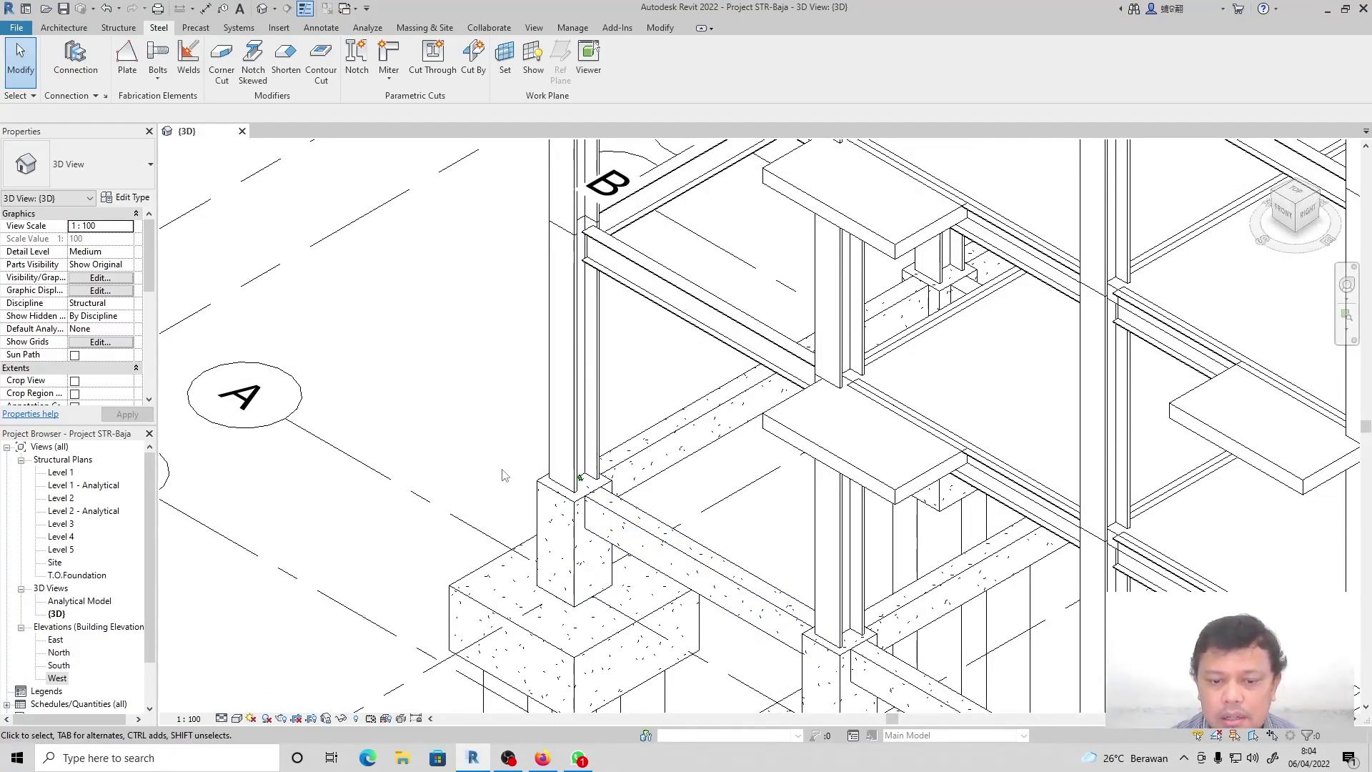
{"action": "left_click", "coordinate": [554, 468]}
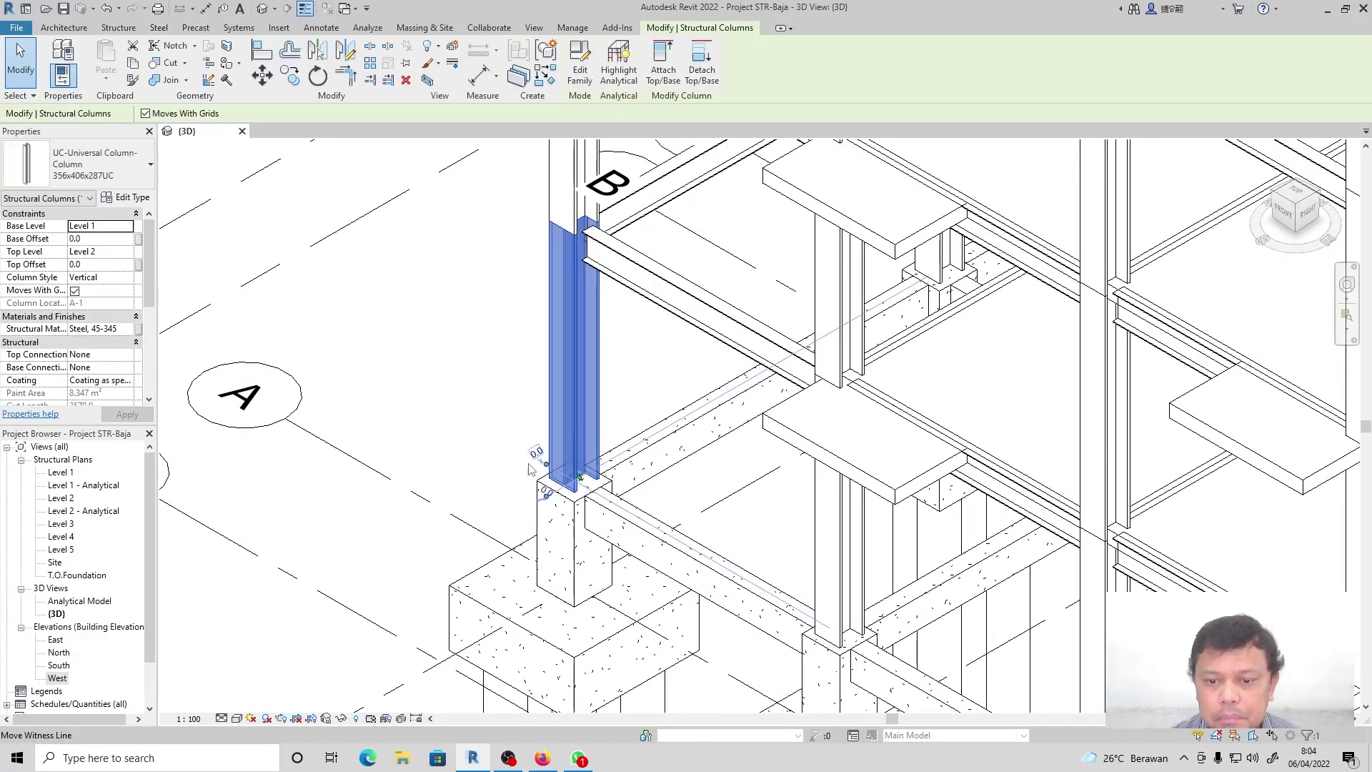
{"action": "middle_click_drag", "start_coordinate": [486, 469], "coordinate": [495, 474], "text": "shift"}
{"action": "middle_click_drag", "start_coordinate": [474, 466], "coordinate": [474, 435], "text": "shift"}
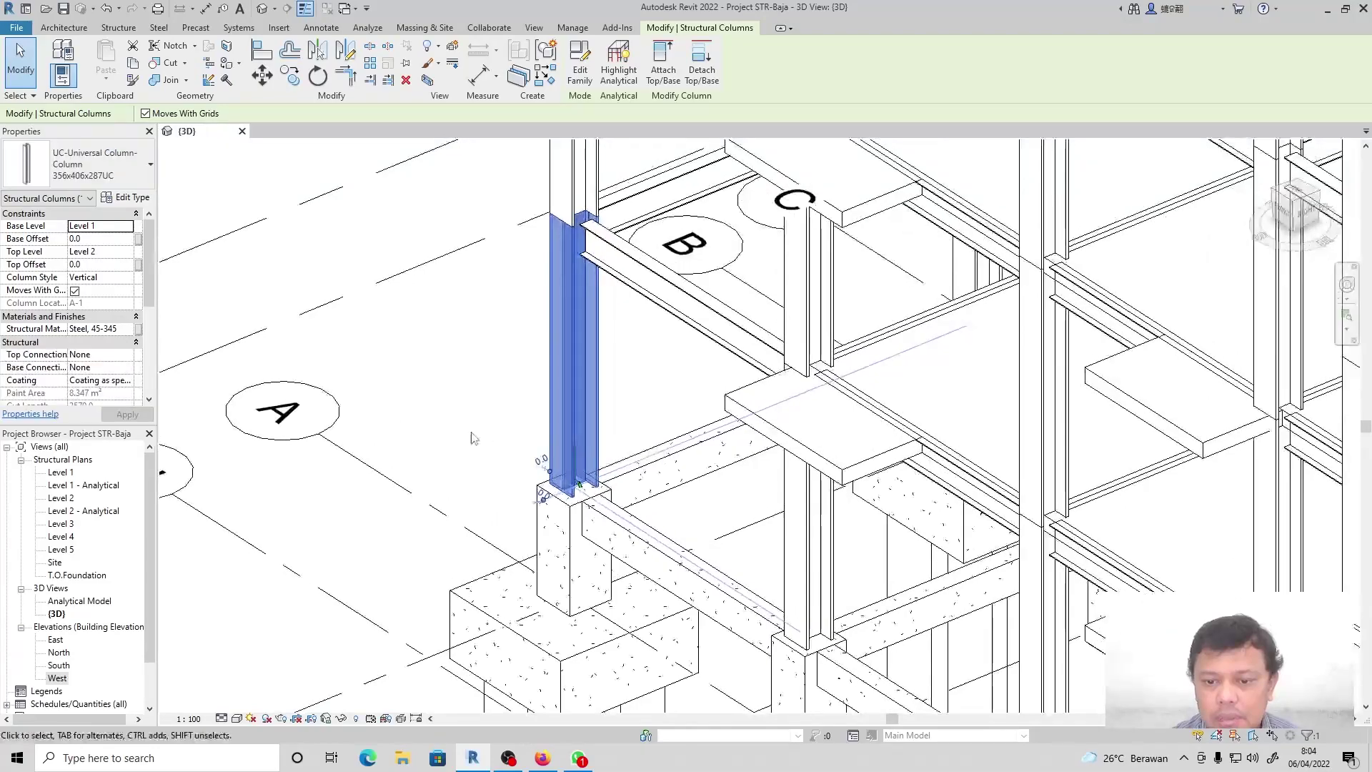
{"action": "key", "text": "Escape"}
{"action": "left_click", "coordinate": [237, 718]}
{"action": "left_click", "coordinate": [222, 718]}
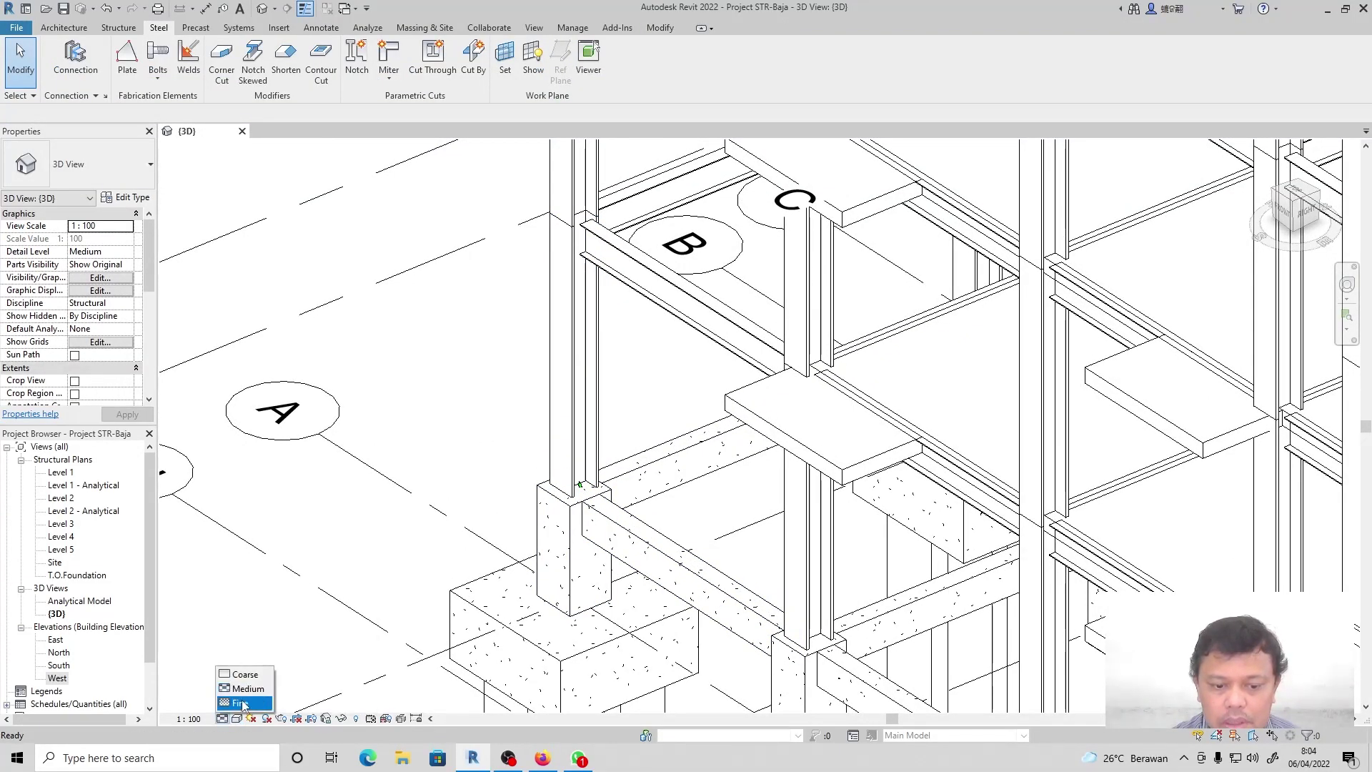
{"action": "left_click", "coordinate": [240, 703]}
{"action": "scroll", "coordinate": [571, 493], "scroll_direction": "up", "scroll_amount": 5}
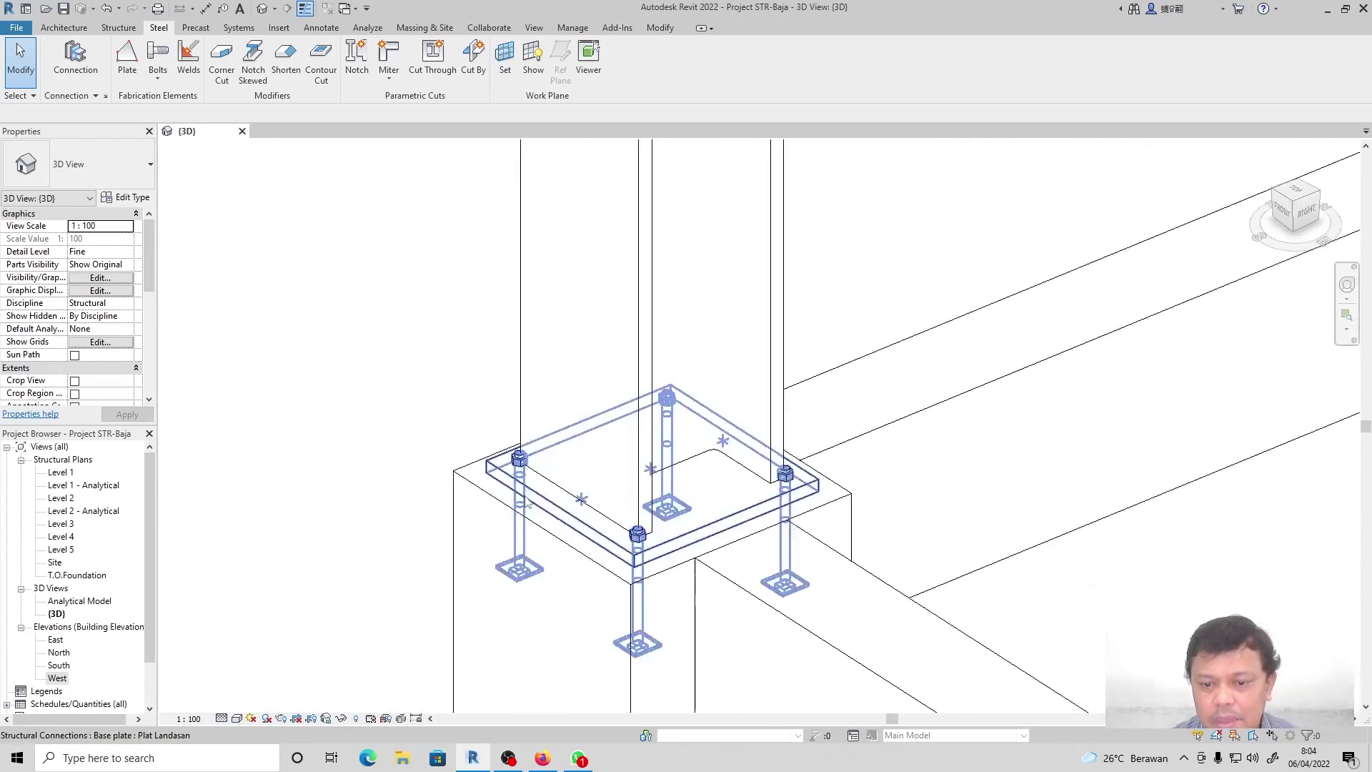
{"action": "scroll", "coordinate": [226, 395], "scroll_direction": "down", "scroll_amount": 2}
{"action": "middle_click_drag", "start_coordinate": [267, 414], "coordinate": [390, 428]}
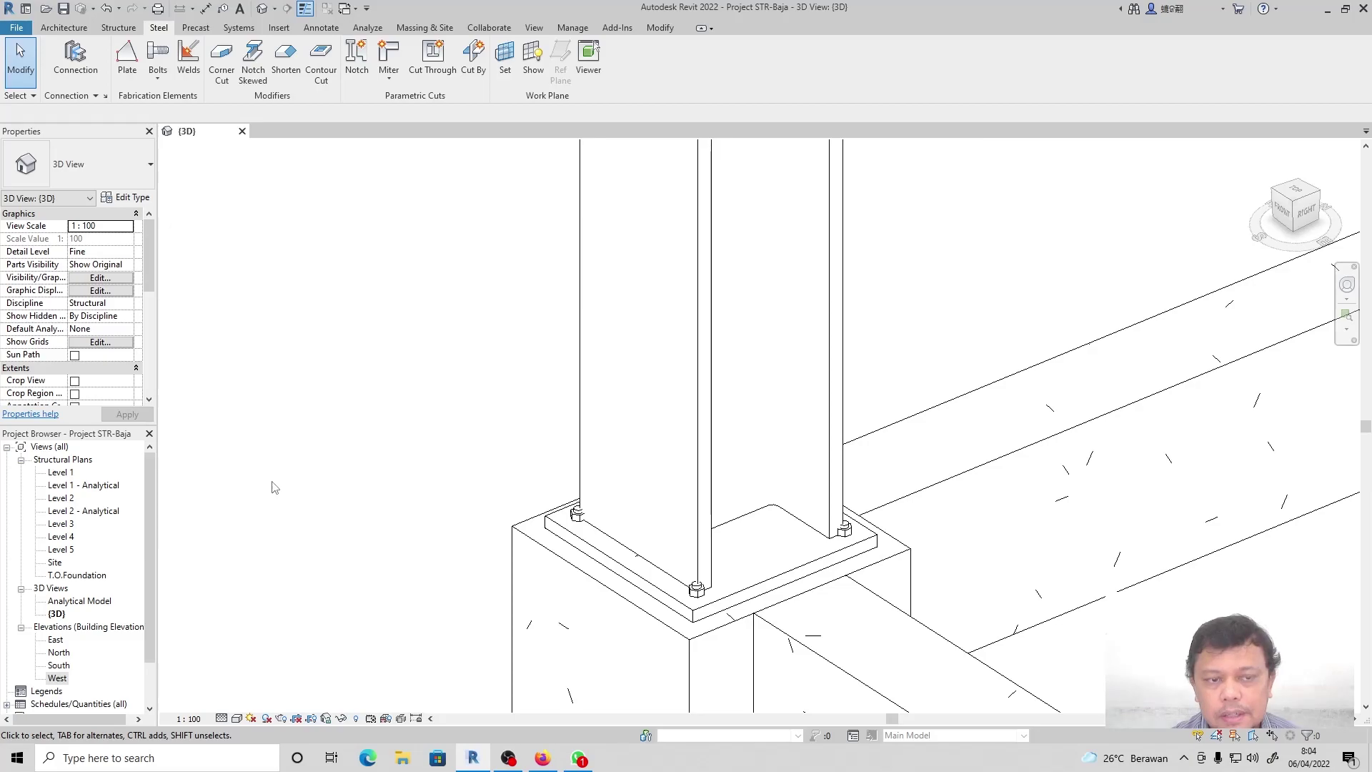
{"action": "left_click", "coordinate": [583, 542]}
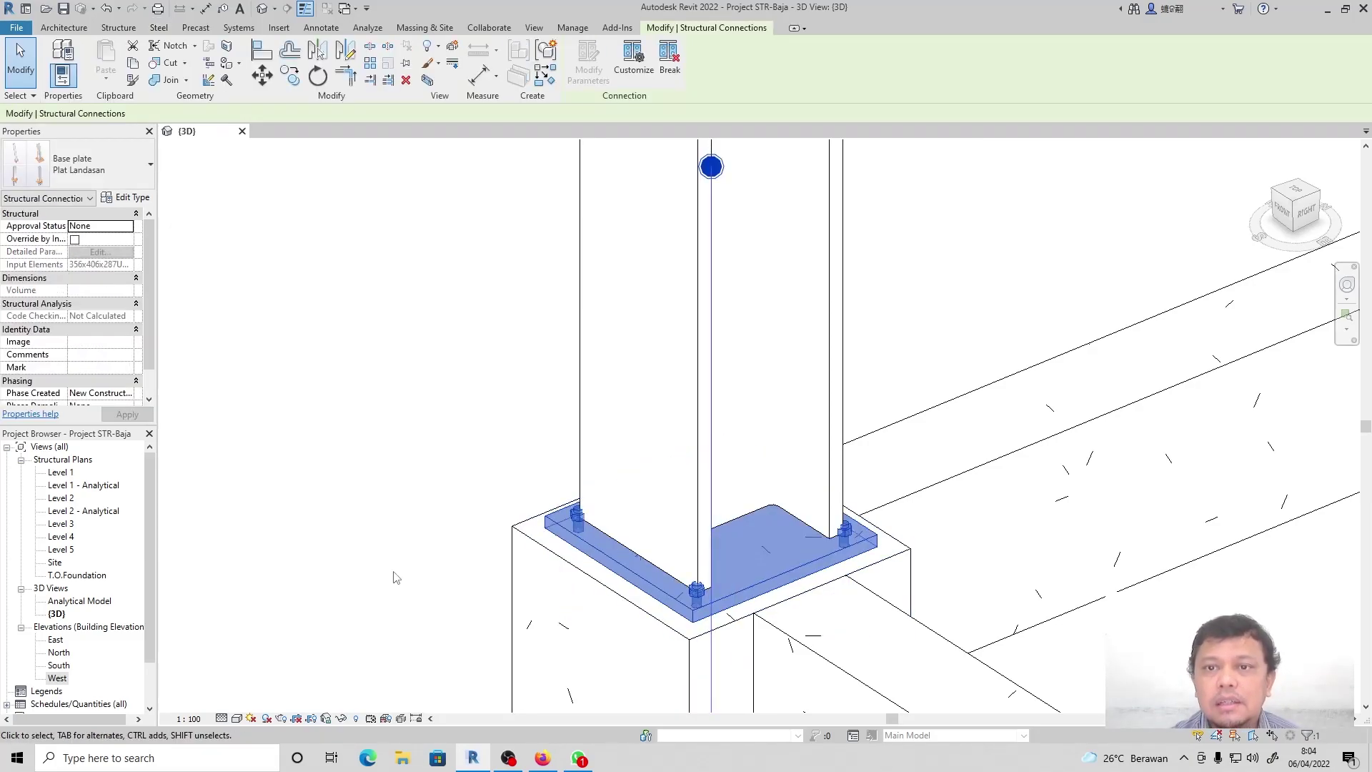
{"action": "left_click", "coordinate": [126, 200]}
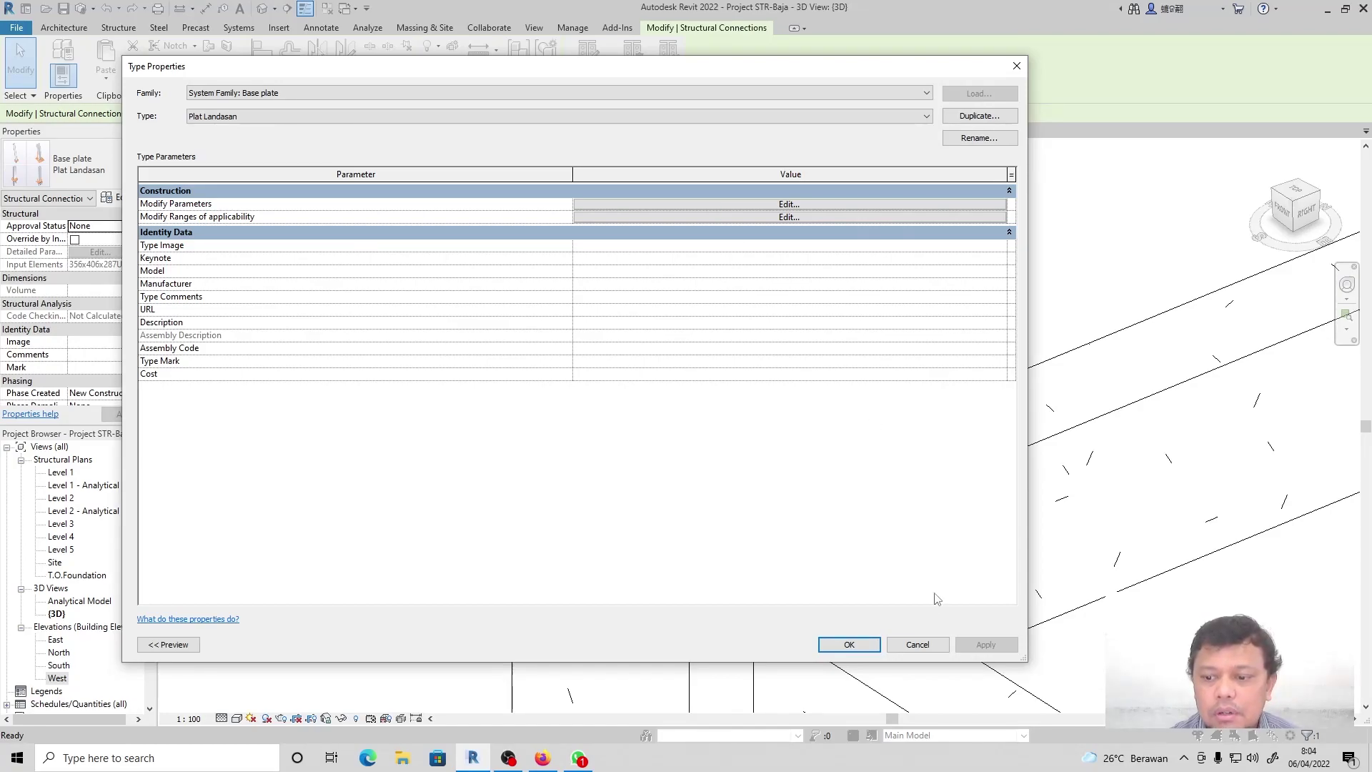
{"action": "left_click", "coordinate": [918, 645]}
{"action": "key", "text": "Escape"}
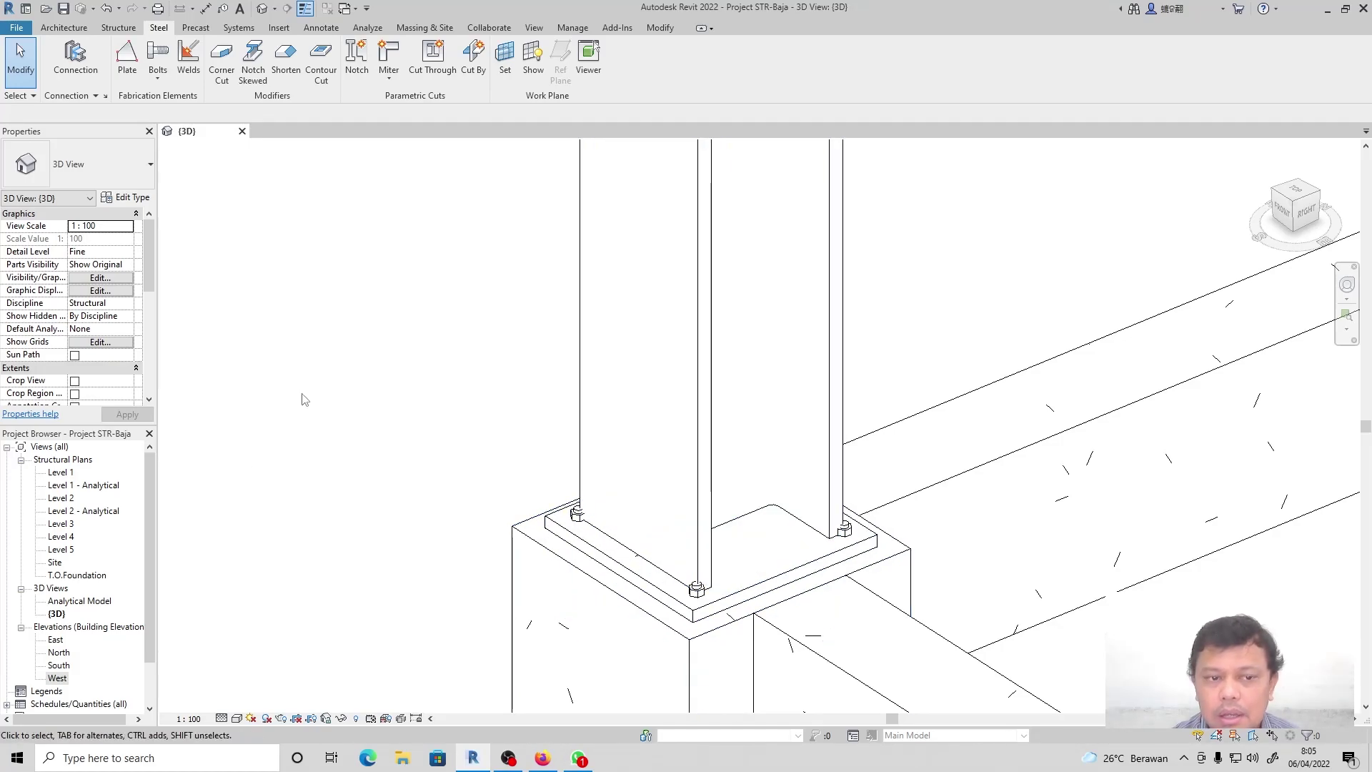
{"action": "left_click", "coordinate": [603, 550]}
{"action": "left_click", "coordinate": [399, 439]}
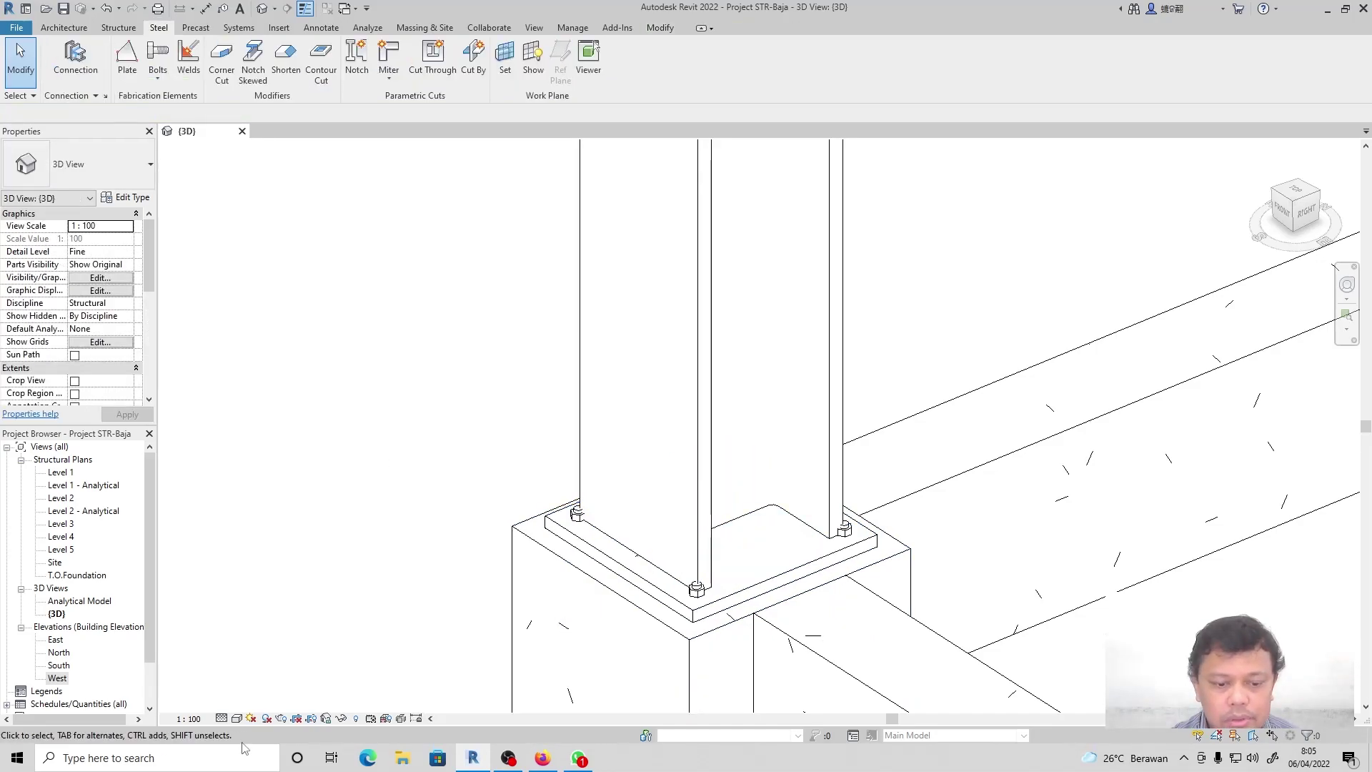
Show the 3D view in Wireframe style and open the placed Plat Landasan type's connection parameters for editing.
{"action": "left_click", "coordinate": [235, 720]}
{"action": "left_click", "coordinate": [286, 648]}
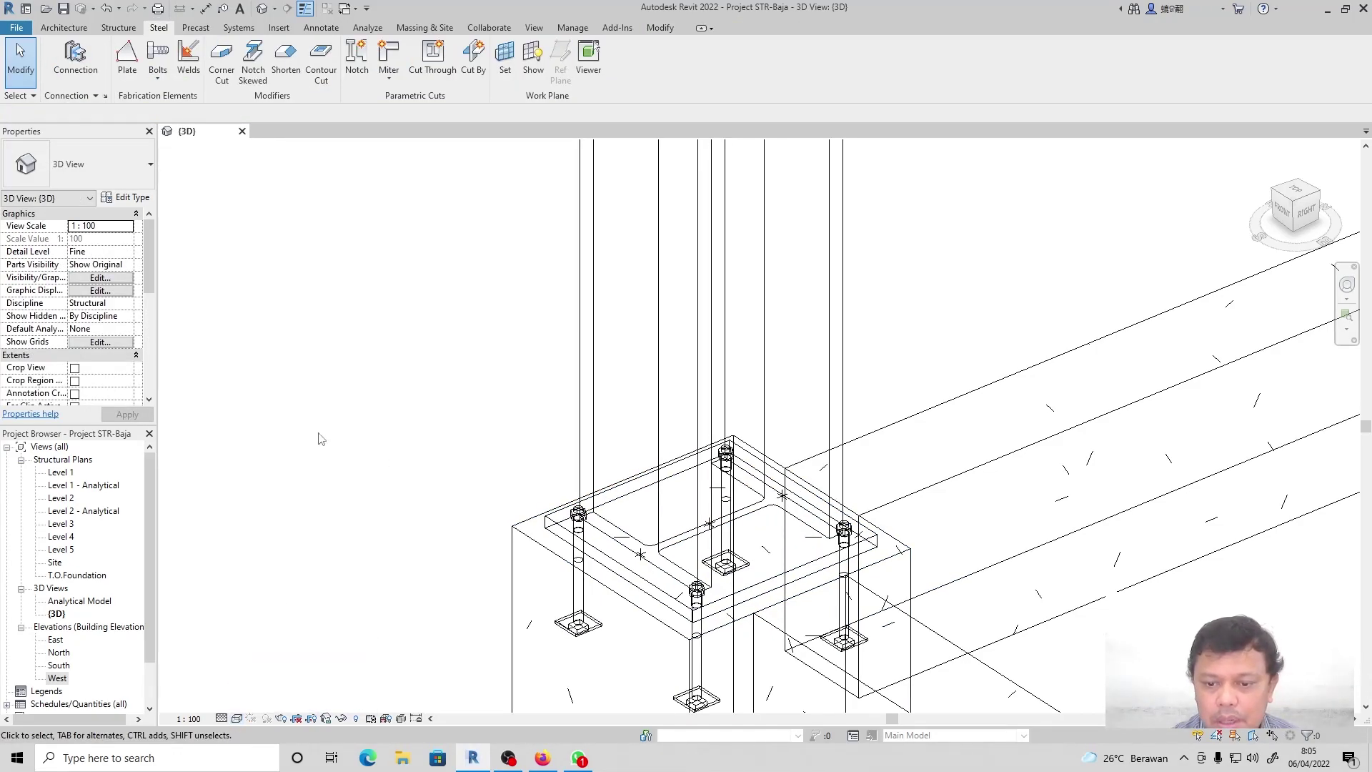
{"action": "left_click", "coordinate": [638, 572]}
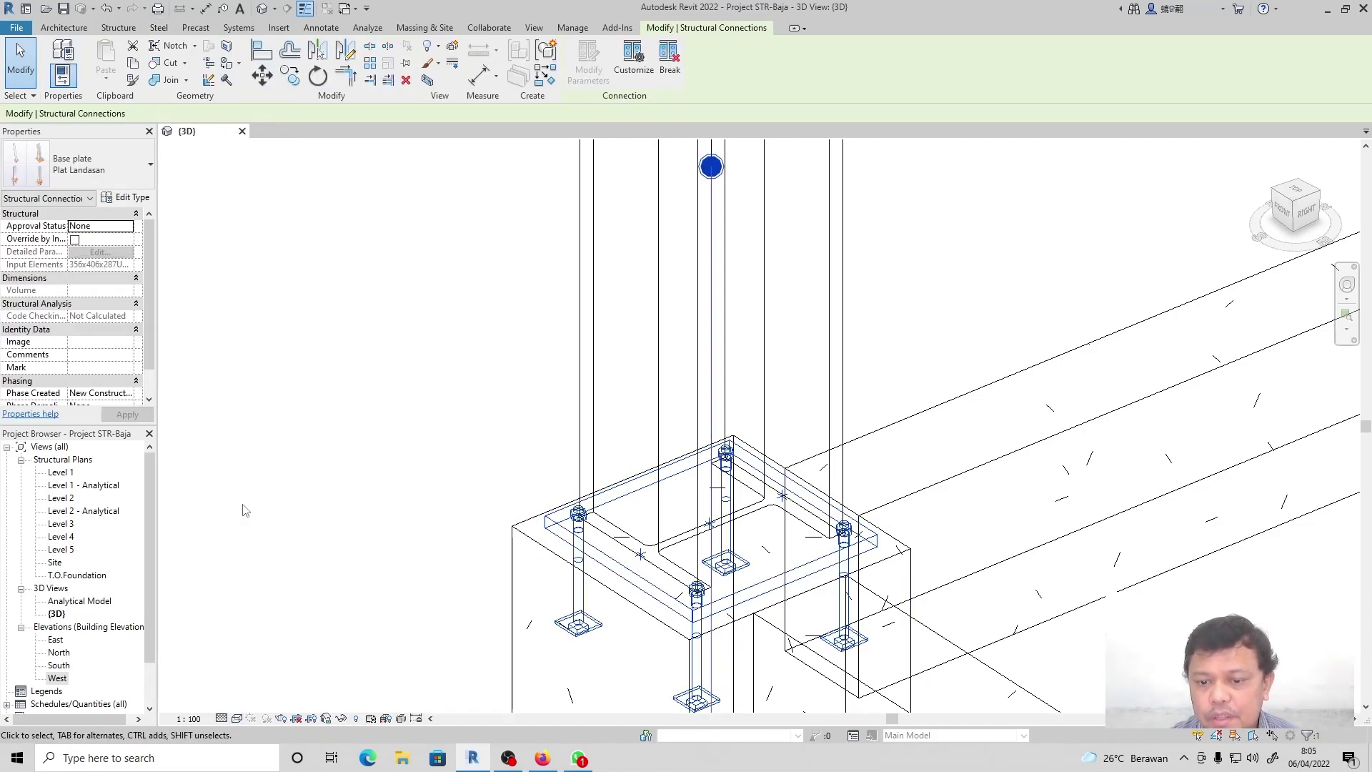
{"action": "left_click", "coordinate": [136, 198]}
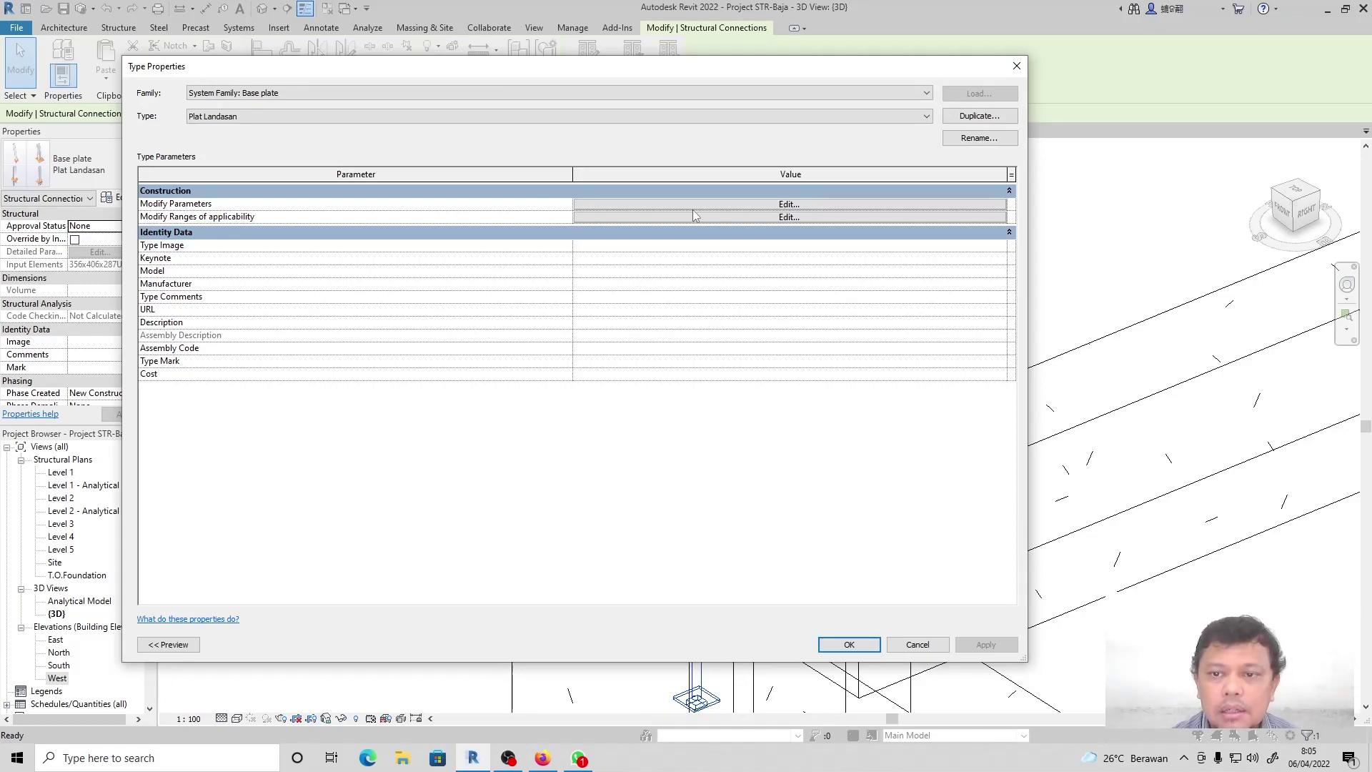
{"action": "left_click", "coordinate": [693, 206]}
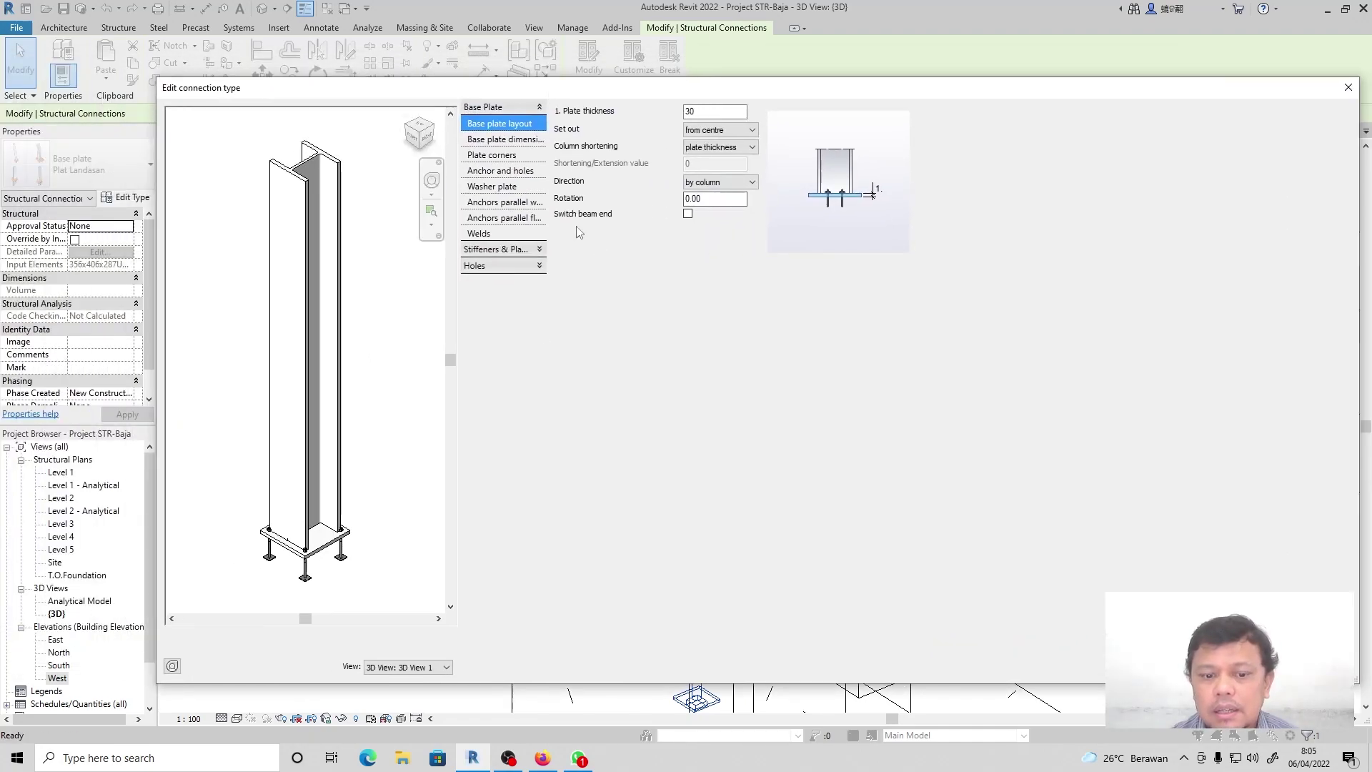
Set the base plate thickness to 12 and its equal projections to 300.
{"action": "scroll", "coordinate": [312, 567], "scroll_direction": "up", "scroll_amount": 5}
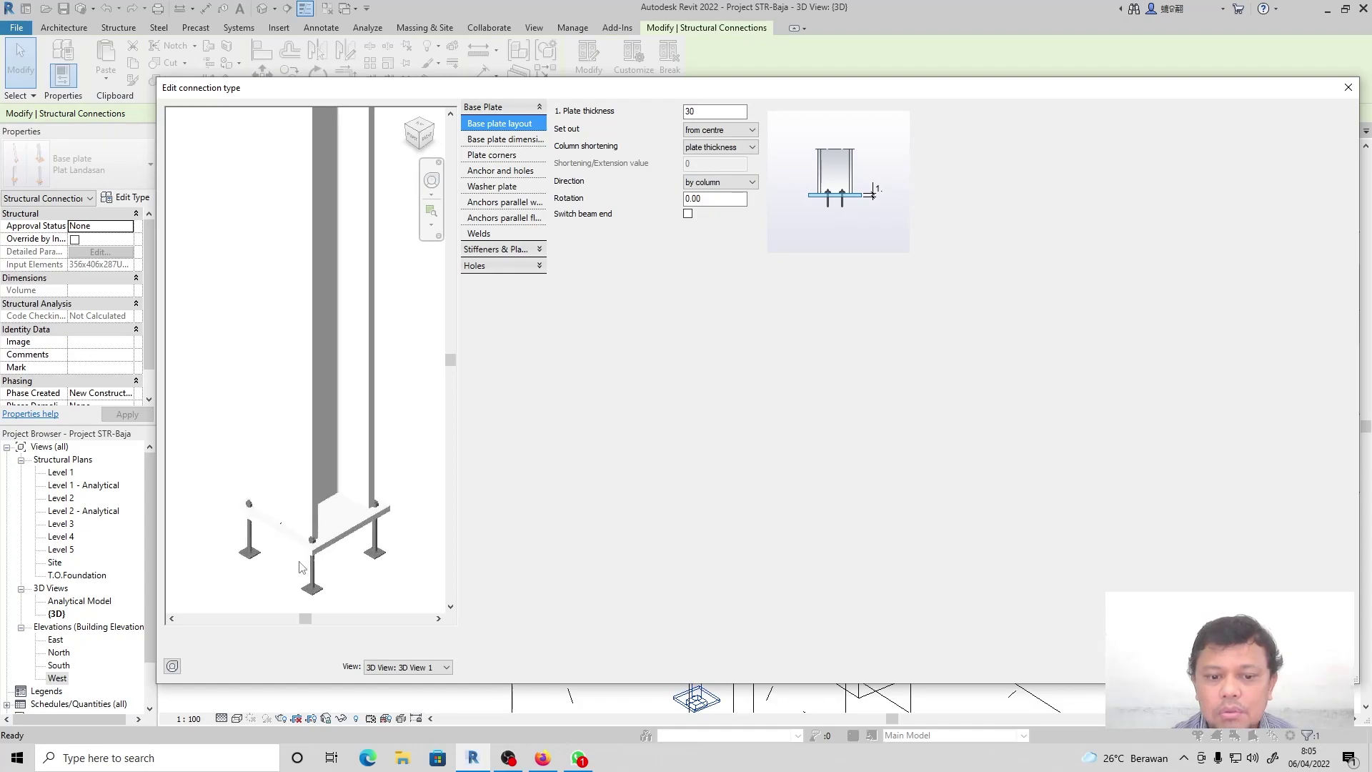
{"action": "scroll", "coordinate": [276, 401], "scroll_direction": "down", "scroll_amount": 4}
{"action": "left_click", "coordinate": [718, 111]}
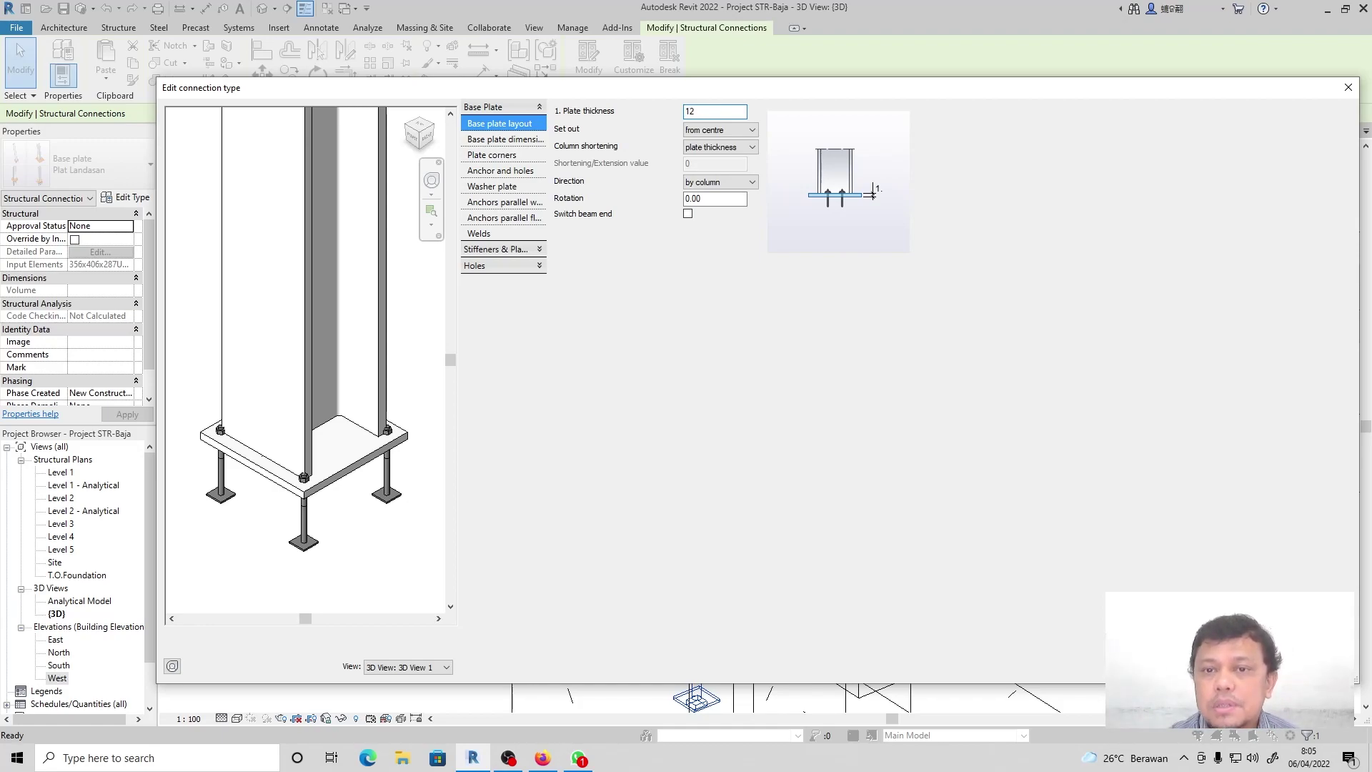
{"action": "left_click", "coordinate": [537, 138]}
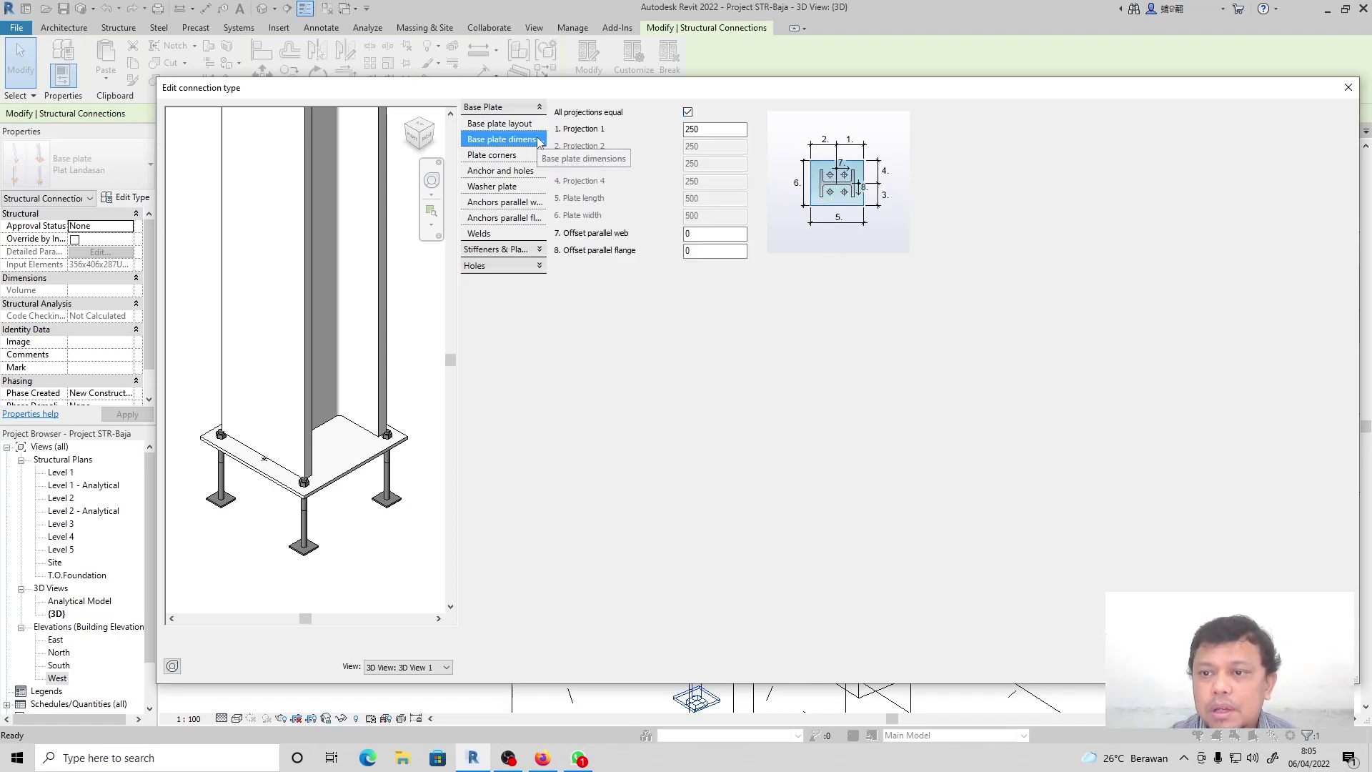
{"action": "double_click", "coordinate": [719, 129]}
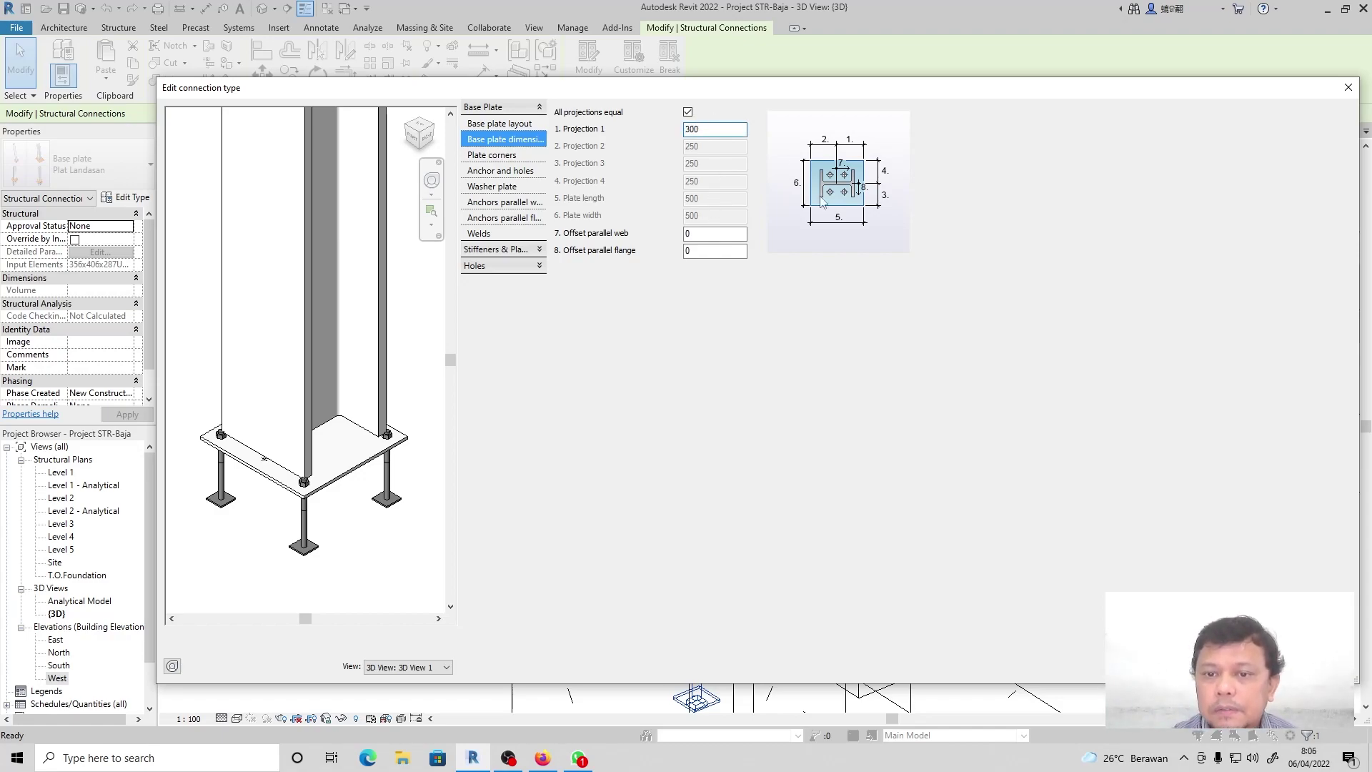
{"action": "left_click", "coordinate": [731, 233]}
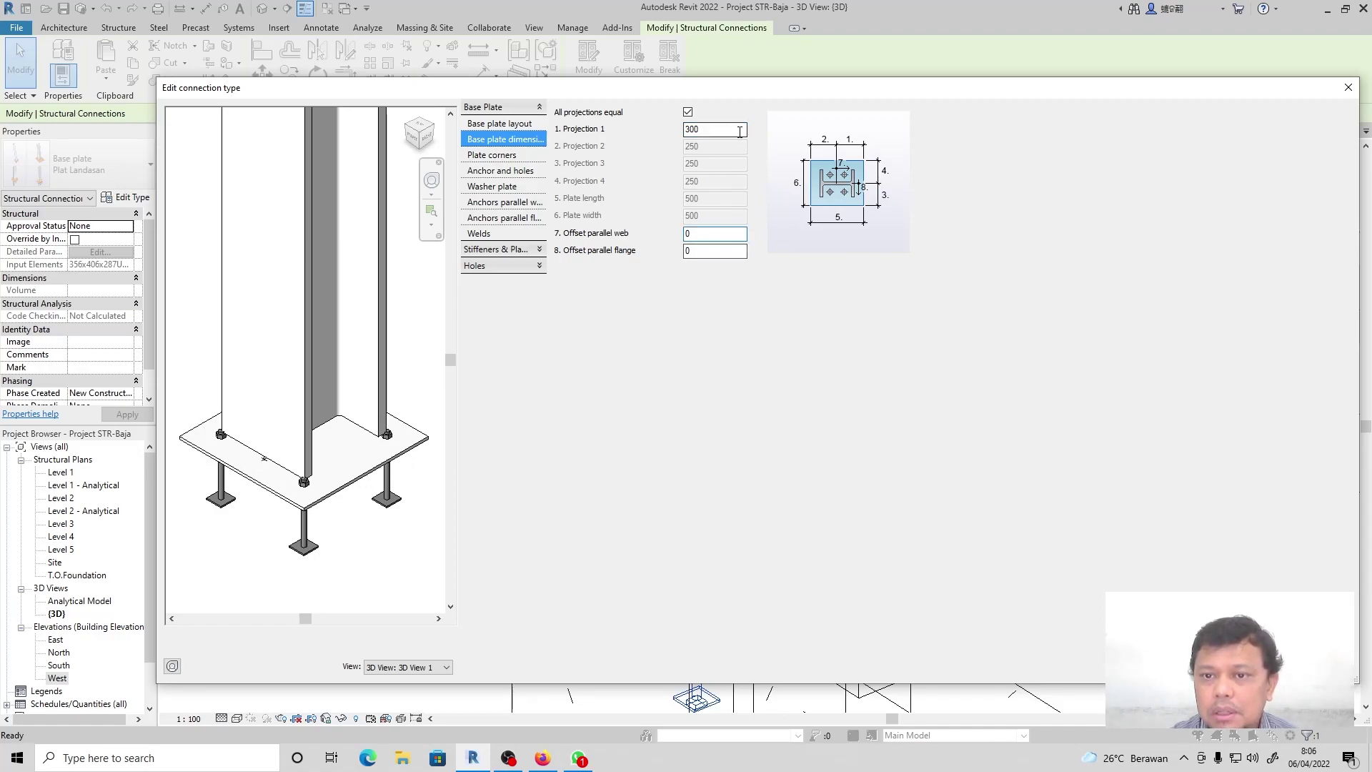
Set the base plate anchors to 16.00 mm diameter and the German J-Anchor type.
{"action": "left_click", "coordinate": [494, 157]}
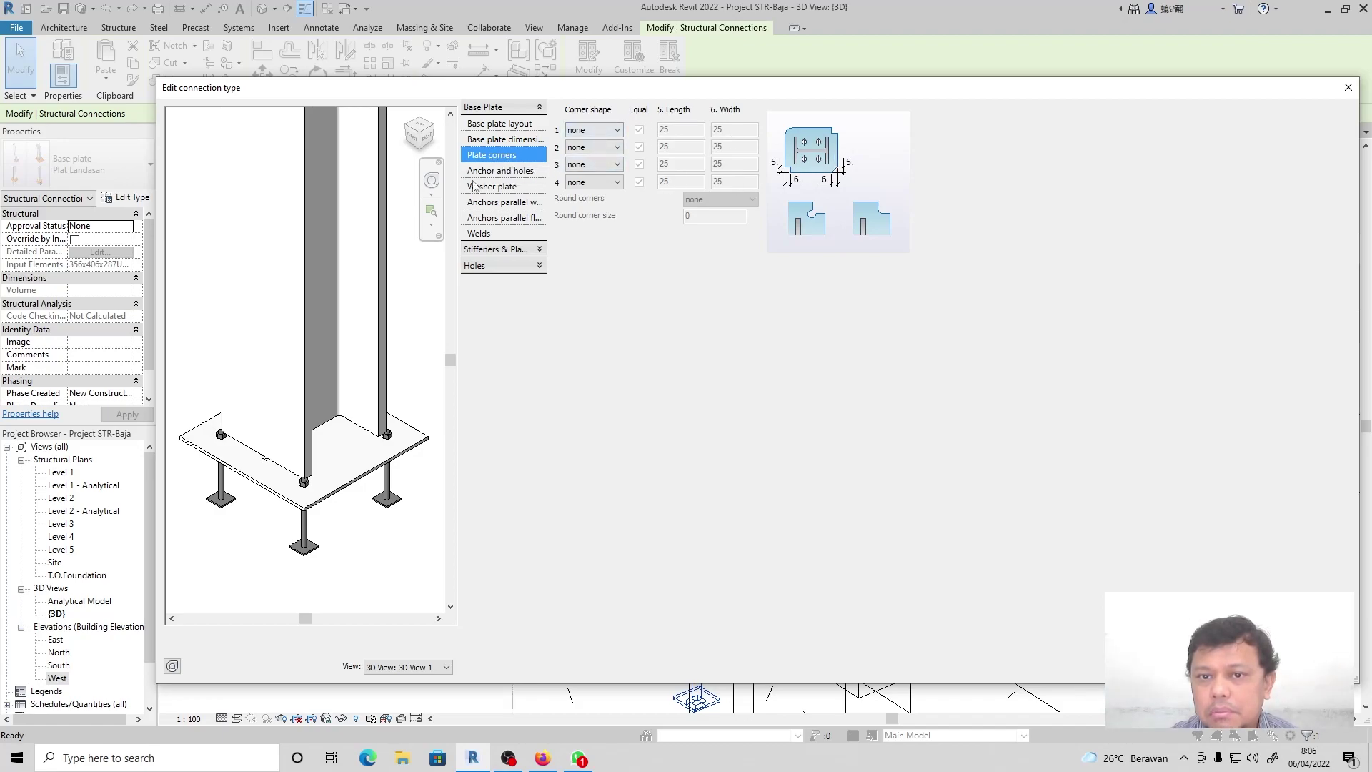
{"action": "left_click", "coordinate": [516, 173]}
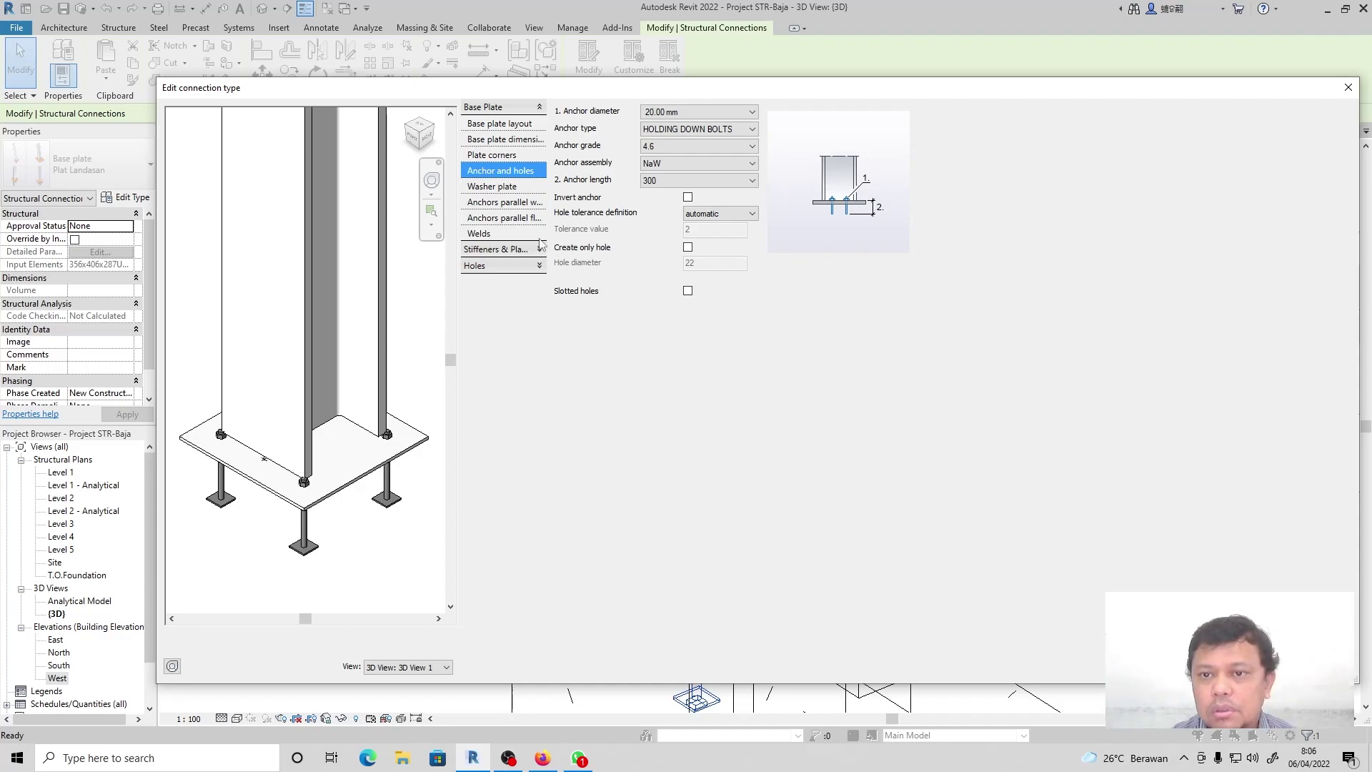
{"action": "left_click", "coordinate": [690, 113]}
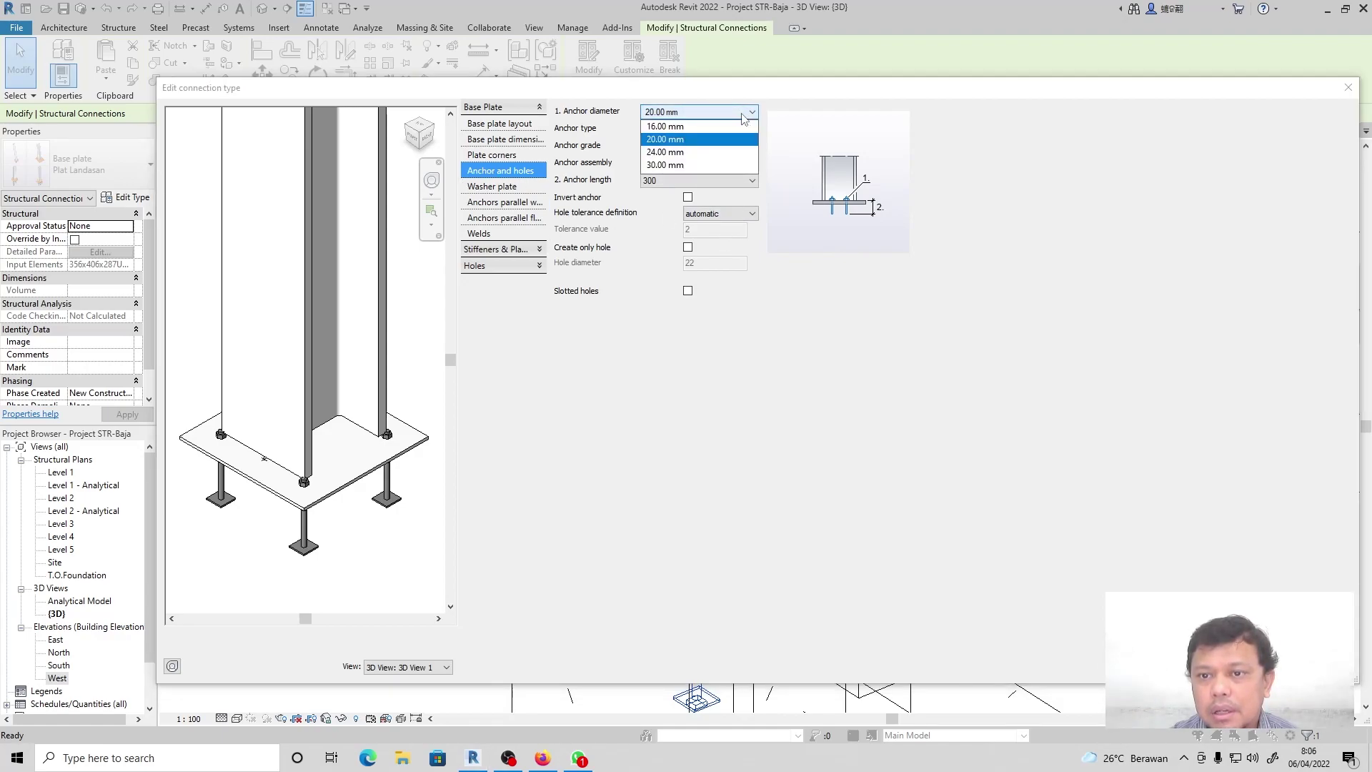
{"action": "left_click", "coordinate": [664, 126]}
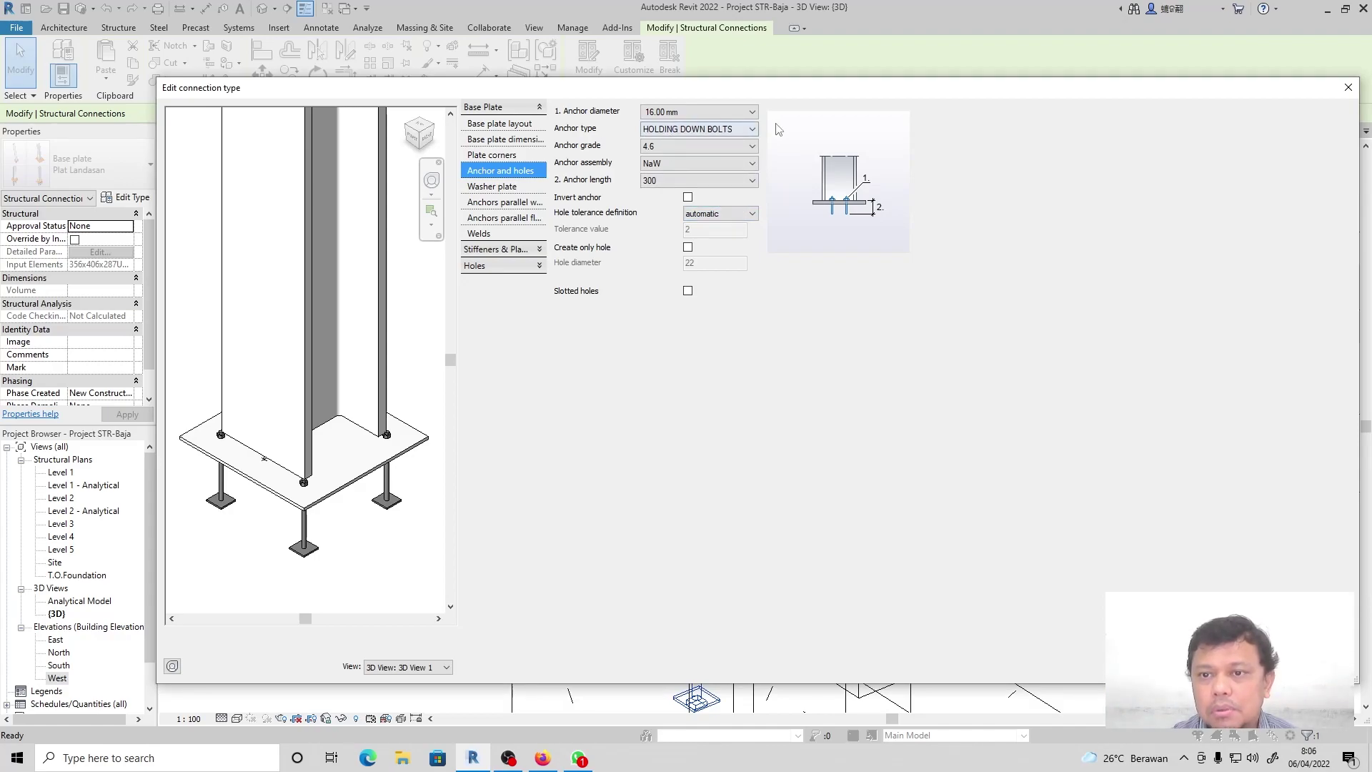
{"action": "left_click", "coordinate": [751, 130]}
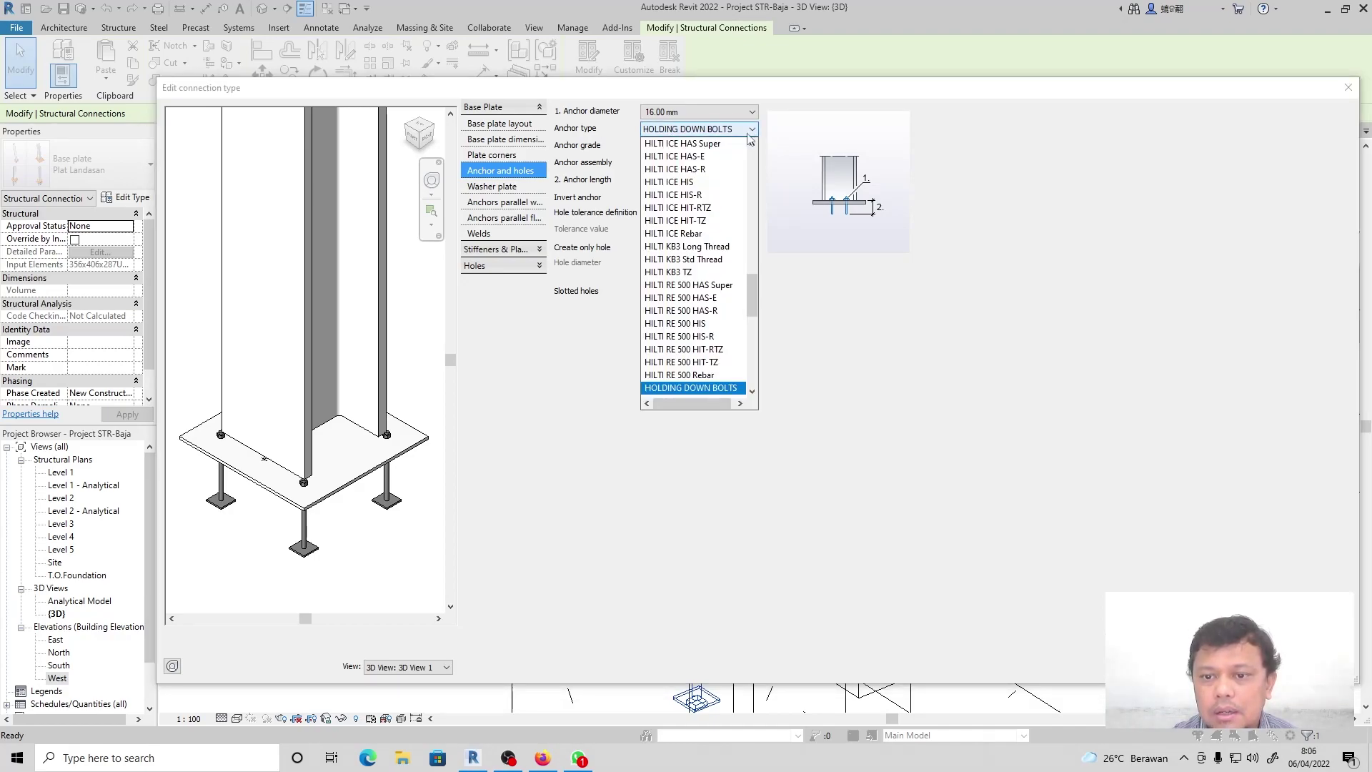
{"action": "left_click_drag", "start_coordinate": [749, 284], "coordinate": [768, 186]}
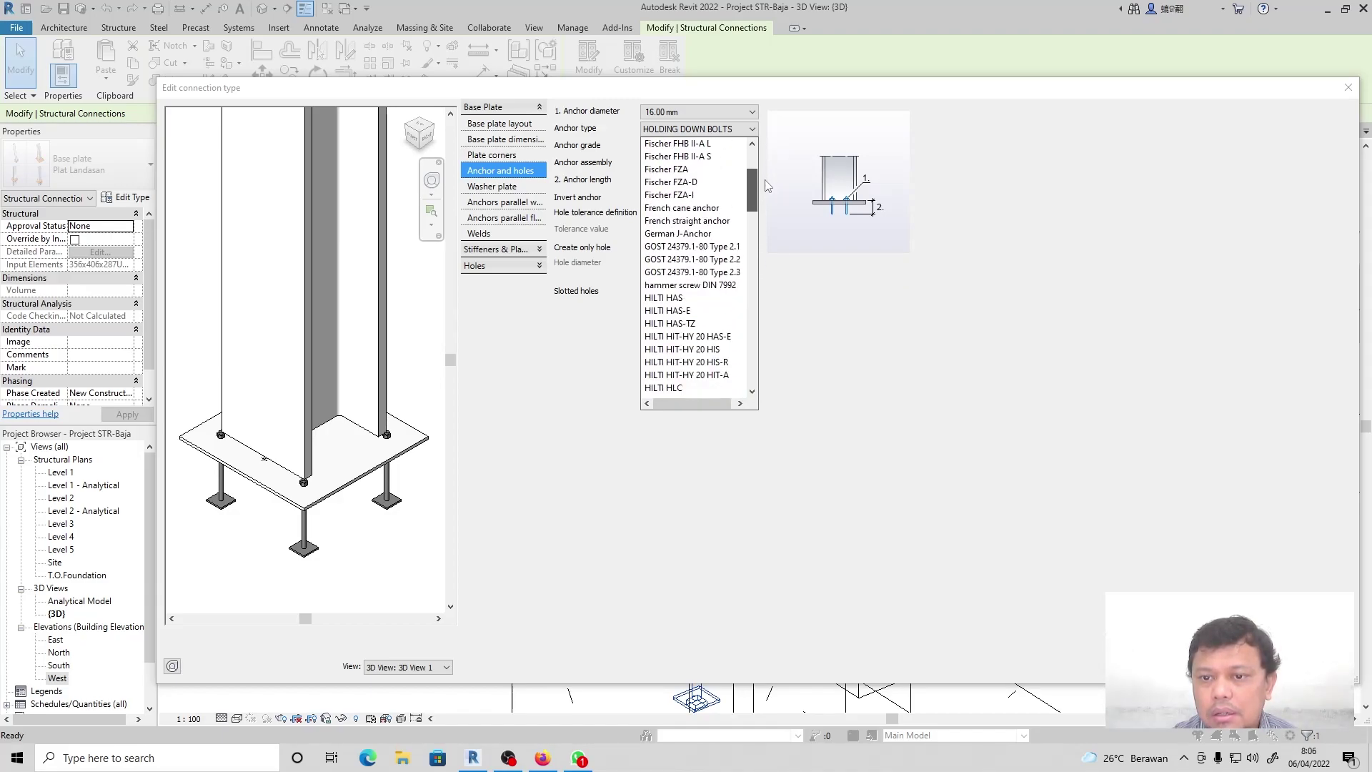
{"action": "left_click", "coordinate": [679, 234]}
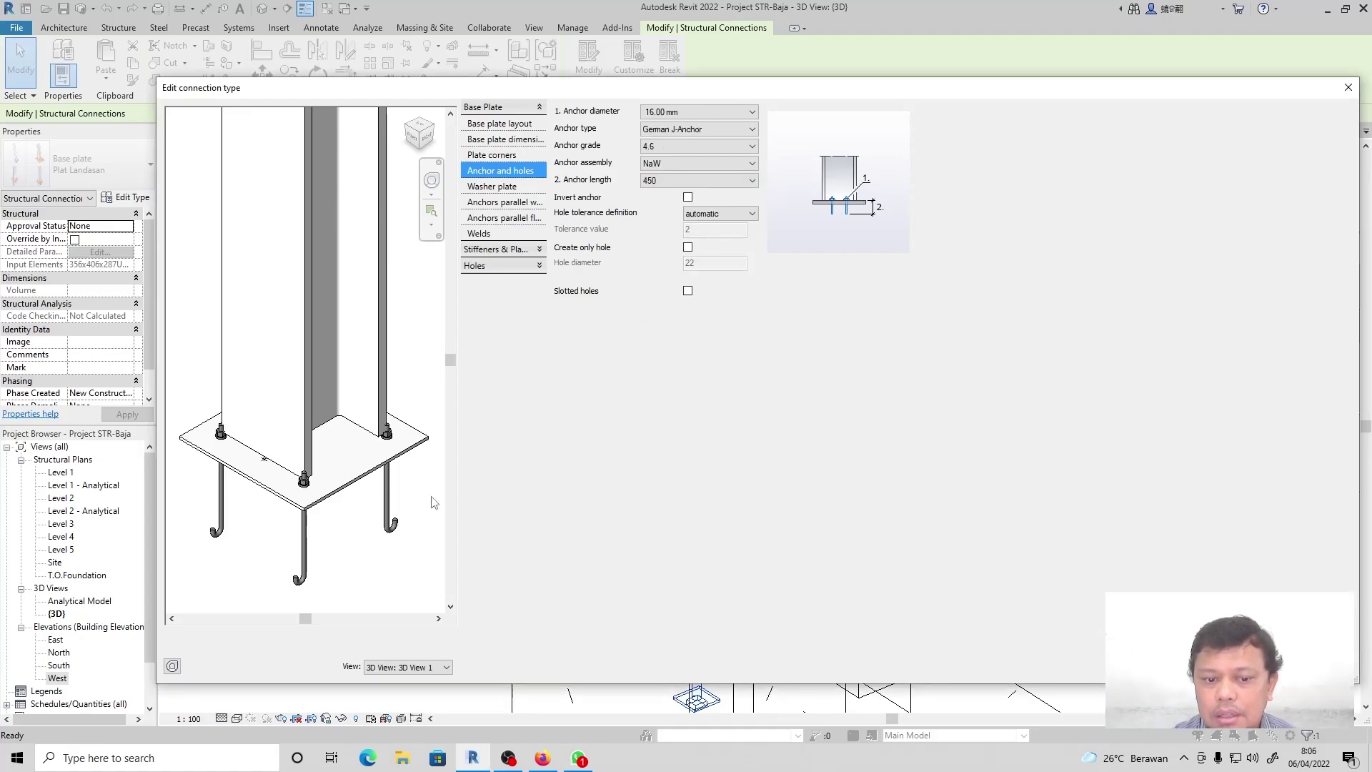
Change the base plate's anchor type to US J-Round Anchors, with grade 10.9 and the NaW assembly.
{"action": "left_click", "coordinate": [750, 129]}
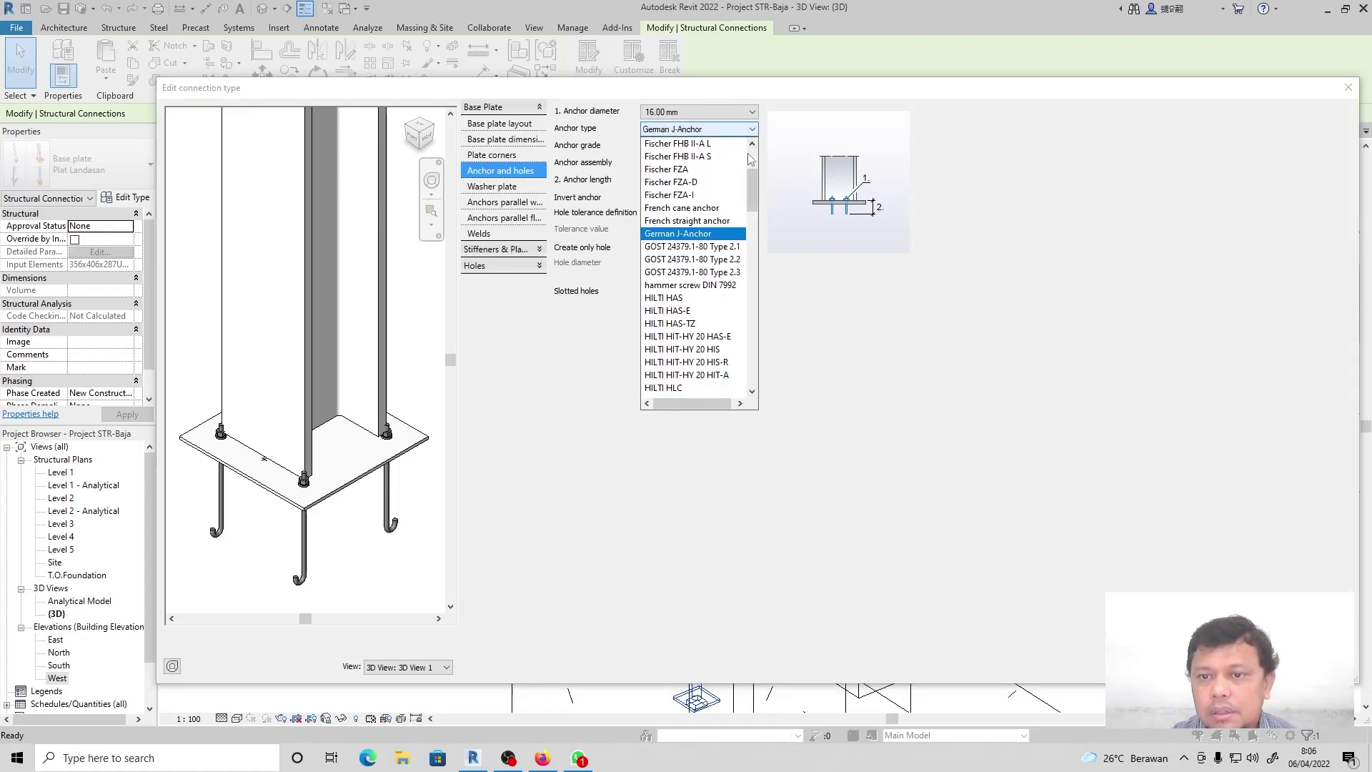
{"action": "left_click_drag", "start_coordinate": [753, 191], "coordinate": [755, 326]}
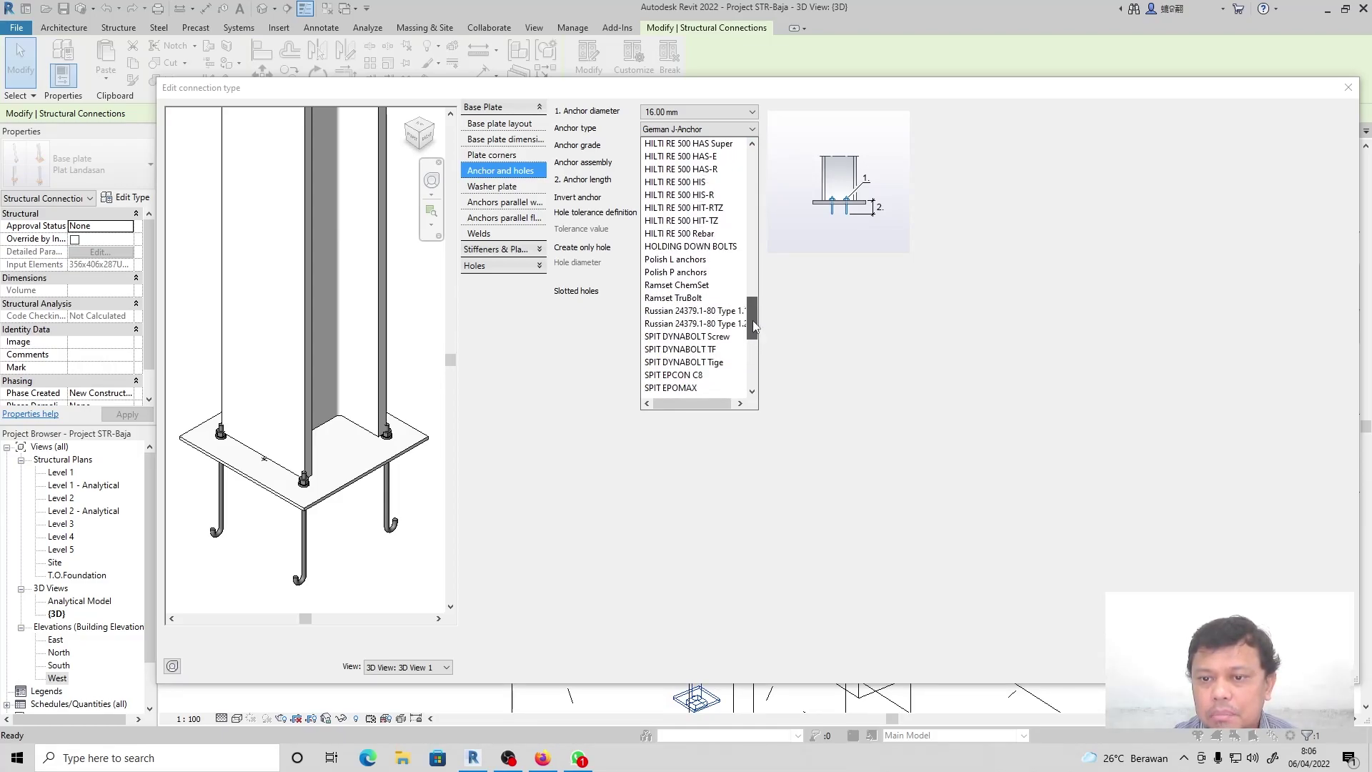
{"action": "left_click_drag", "start_coordinate": [755, 326], "coordinate": [752, 379]}
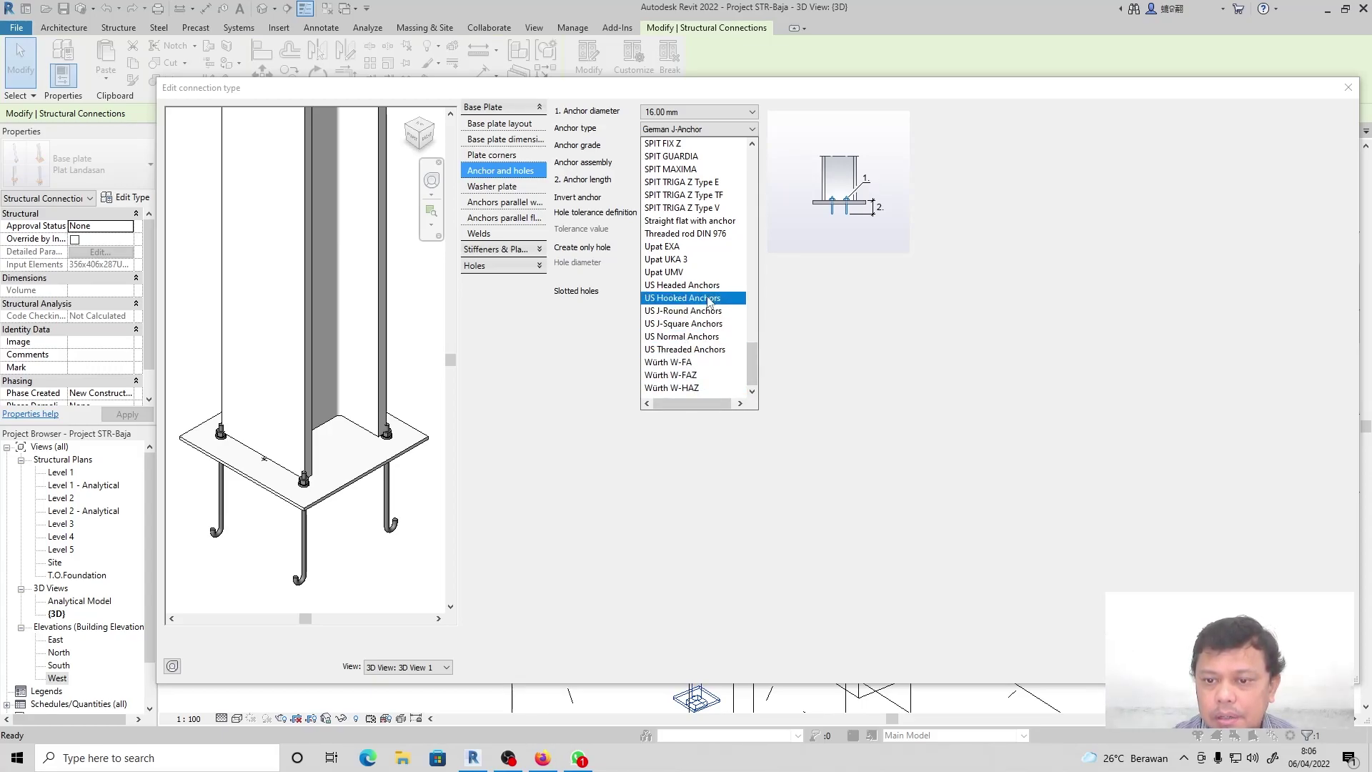
{"action": "left_click", "coordinate": [689, 311]}
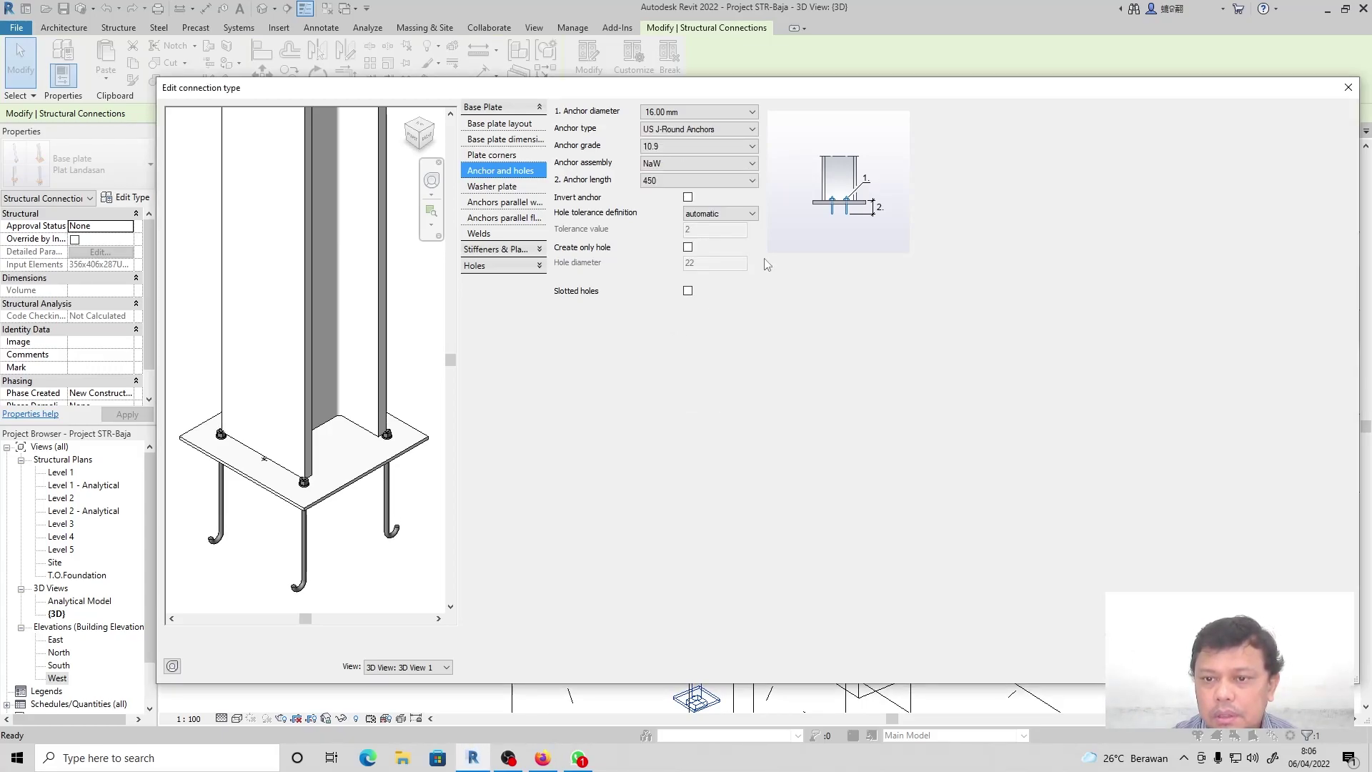
{"action": "left_click", "coordinate": [752, 146]}
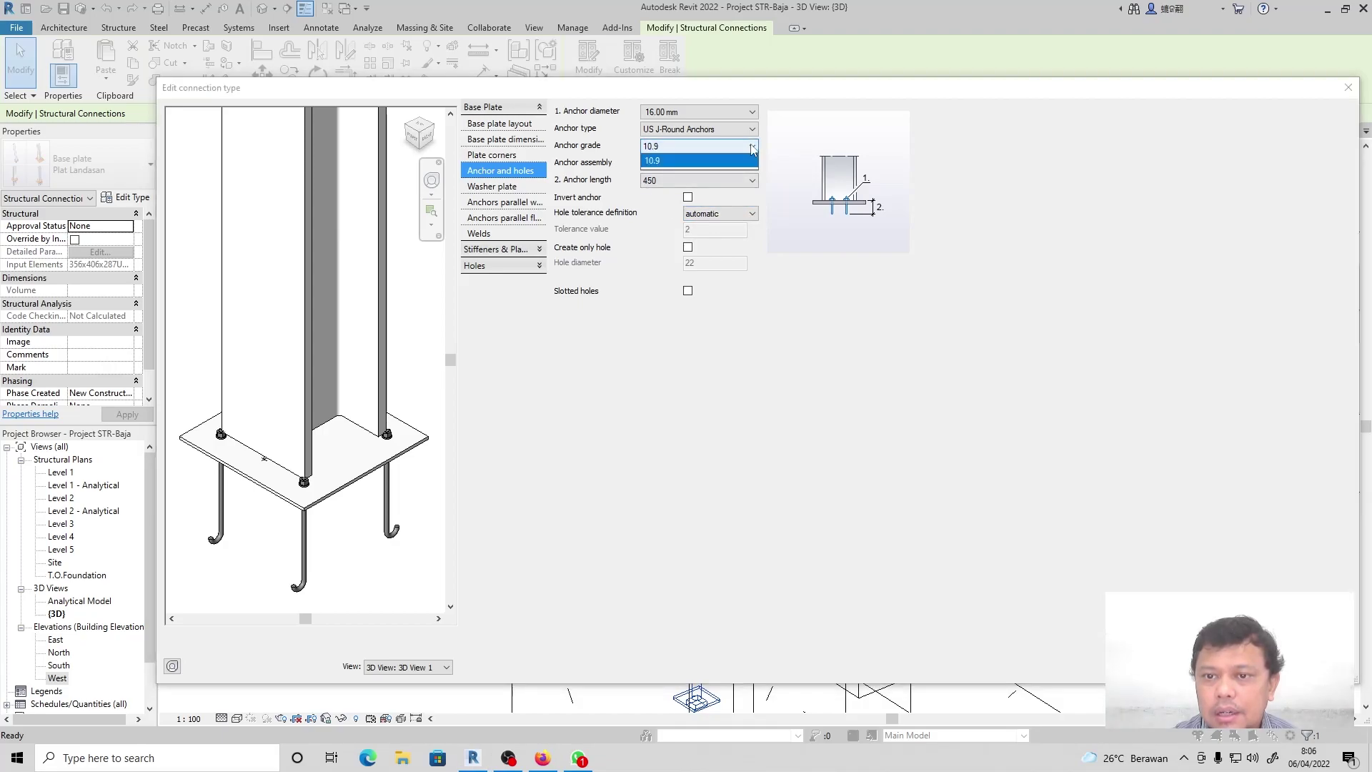
{"action": "left_click", "coordinate": [750, 160]}
{"action": "left_click", "coordinate": [749, 164]}
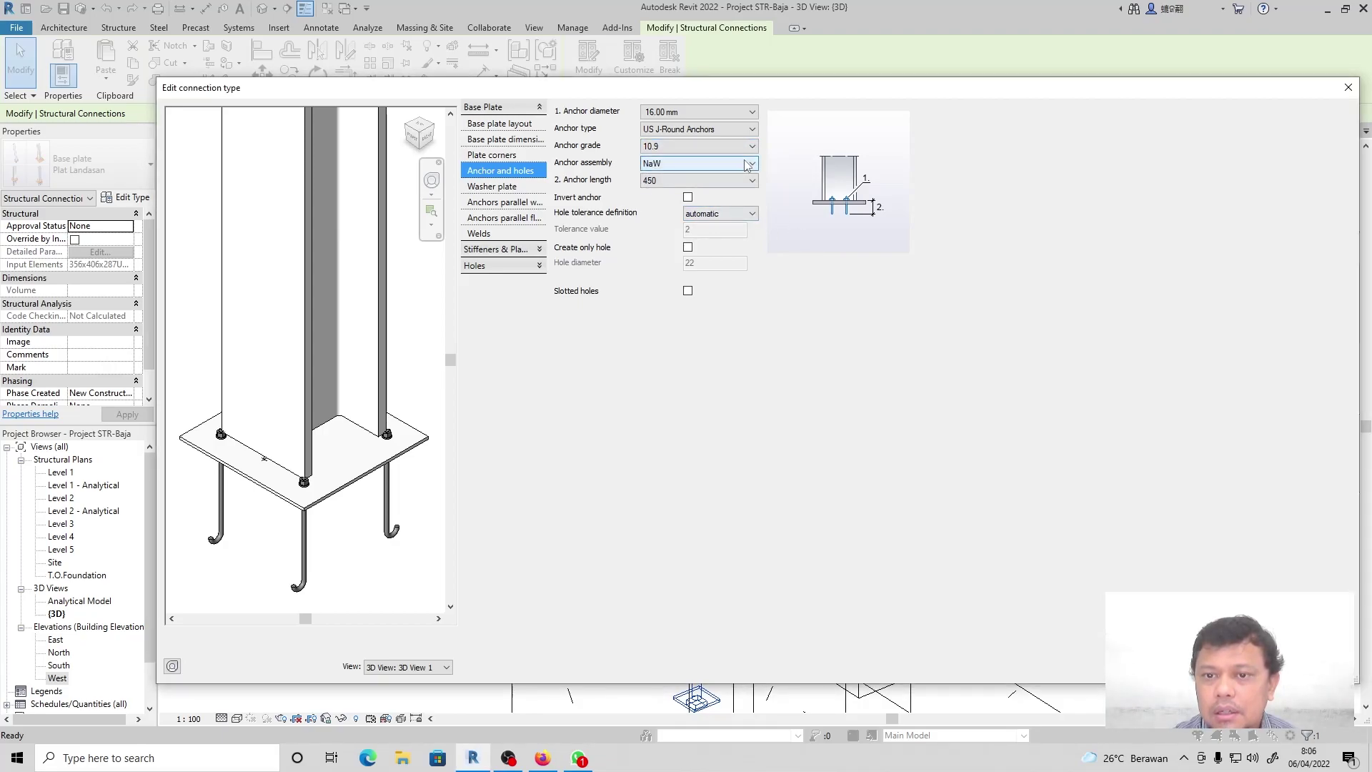
{"action": "left_click", "coordinate": [731, 190]}
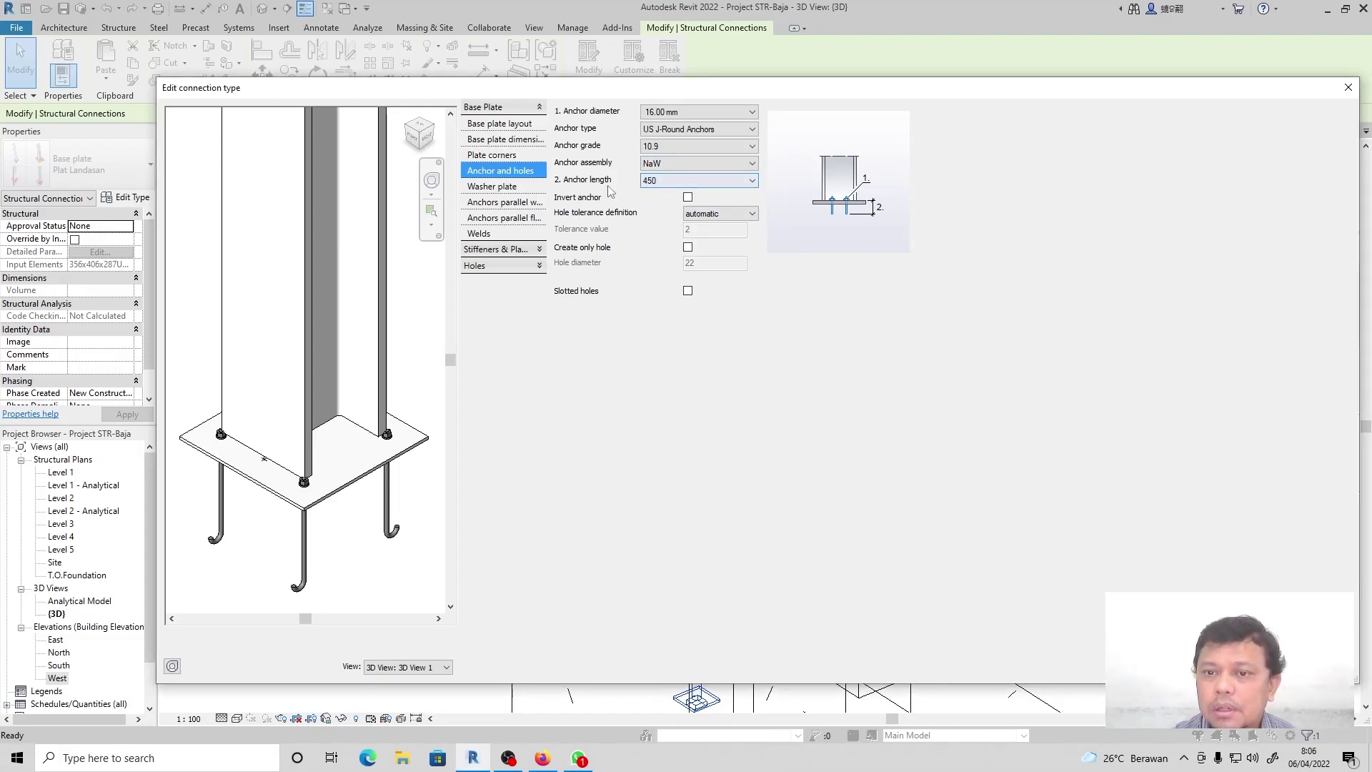
Set the anchor length to 500 and leave the anchors not inverted.
{"action": "left_click", "coordinate": [751, 180]}
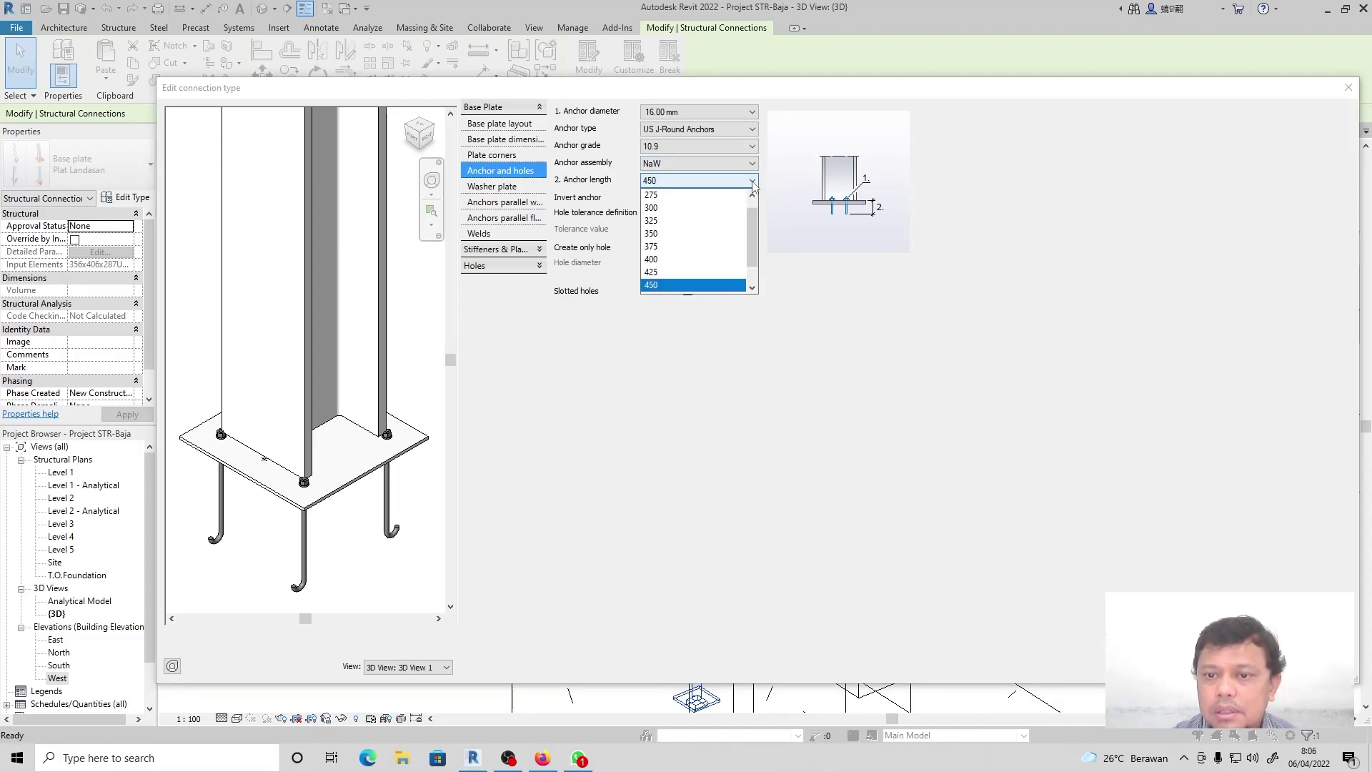
{"action": "left_click_drag", "start_coordinate": [752, 234], "coordinate": [753, 250]}
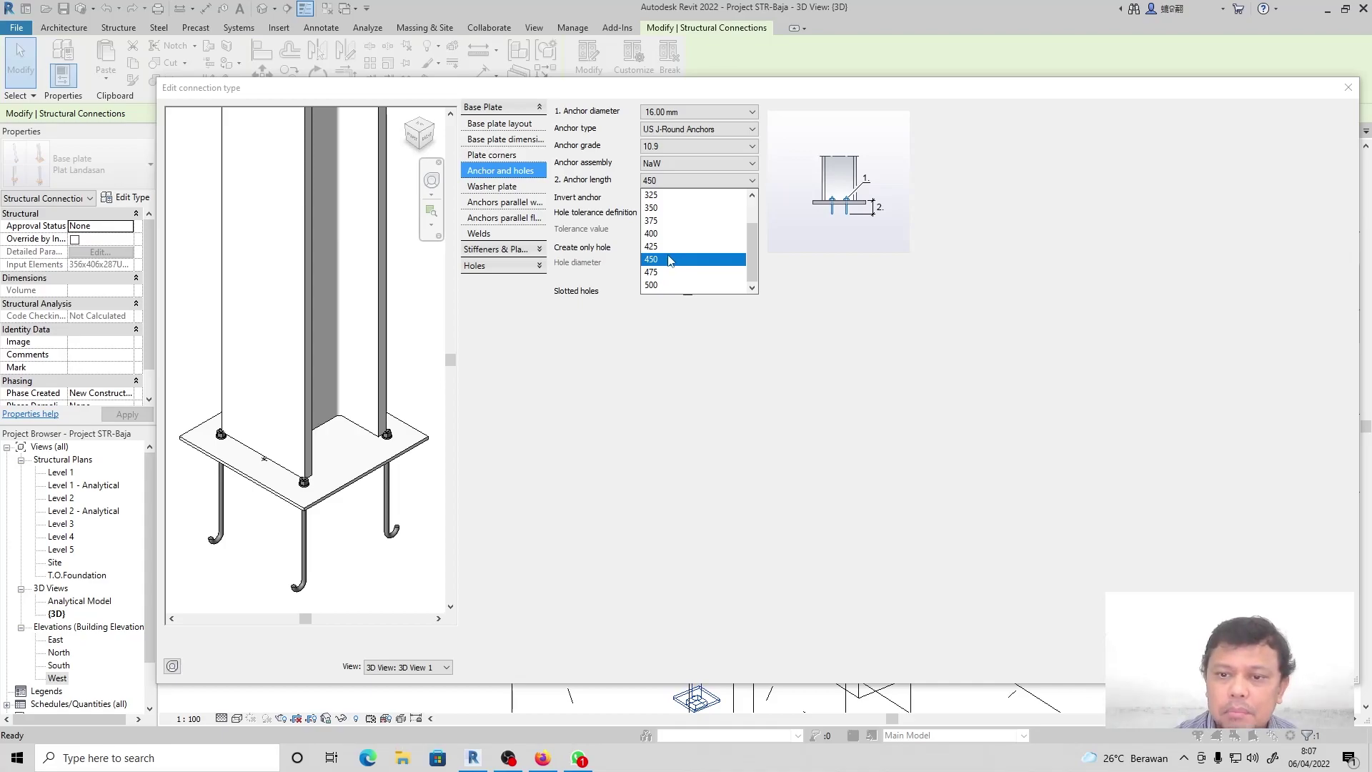
{"action": "left_click", "coordinate": [664, 286]}
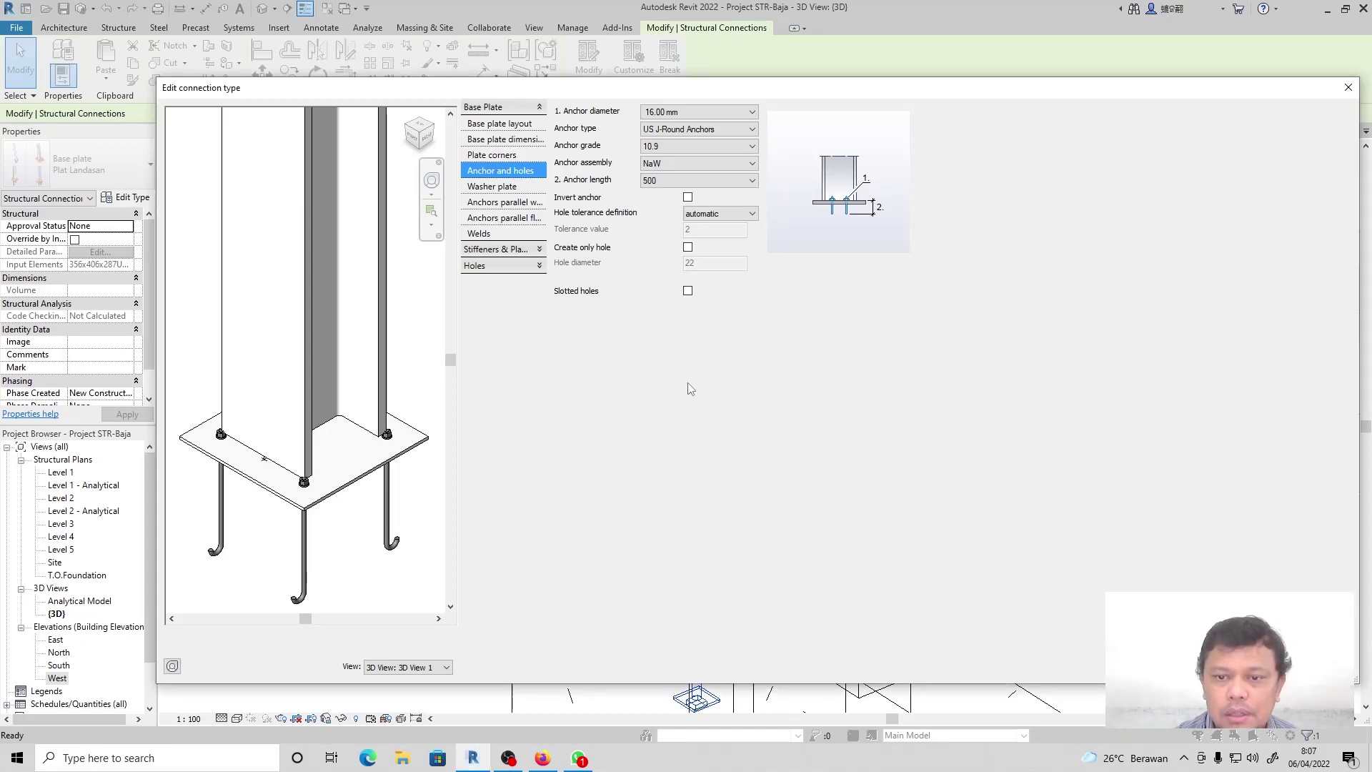
{"action": "left_click", "coordinate": [688, 198]}
{"action": "left_click", "coordinate": [689, 198]}
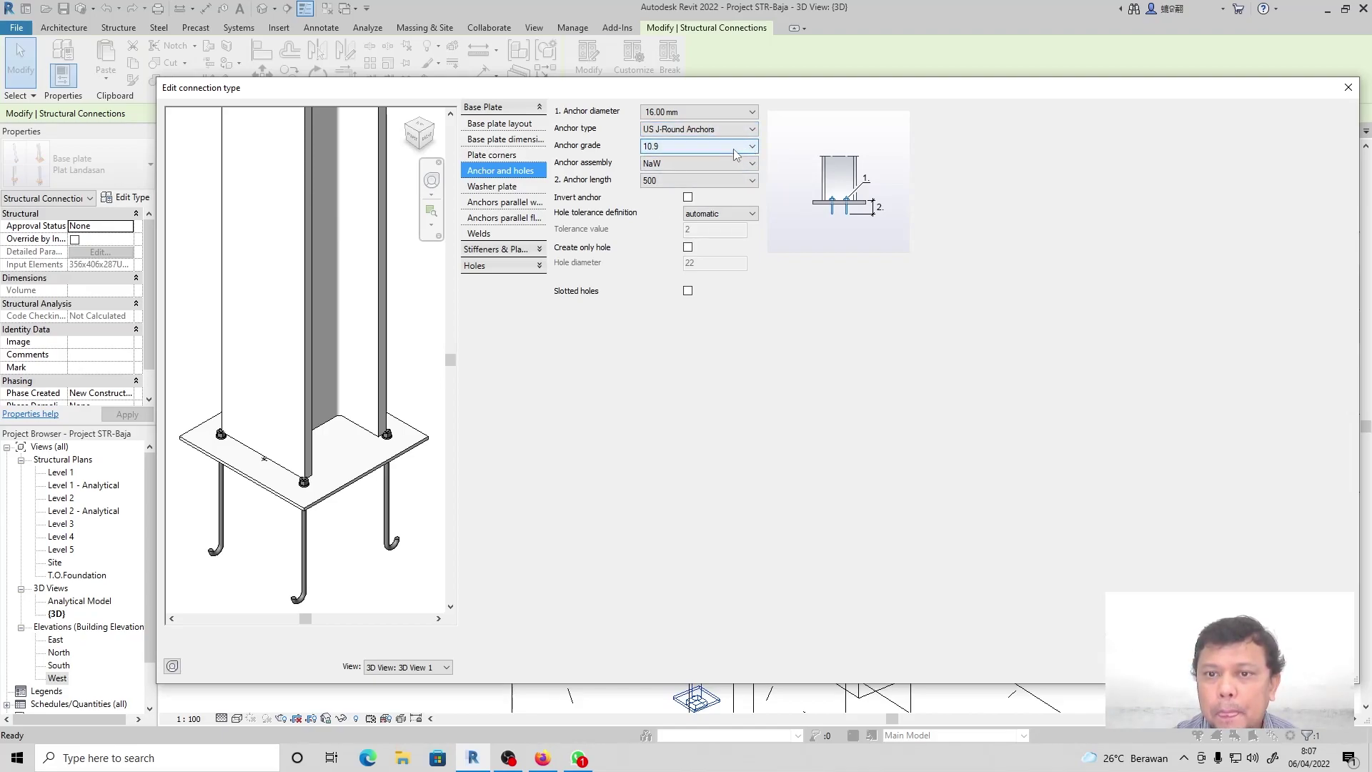
Enable washer plates for the base plate anchors.
{"action": "left_click", "coordinate": [498, 187]}
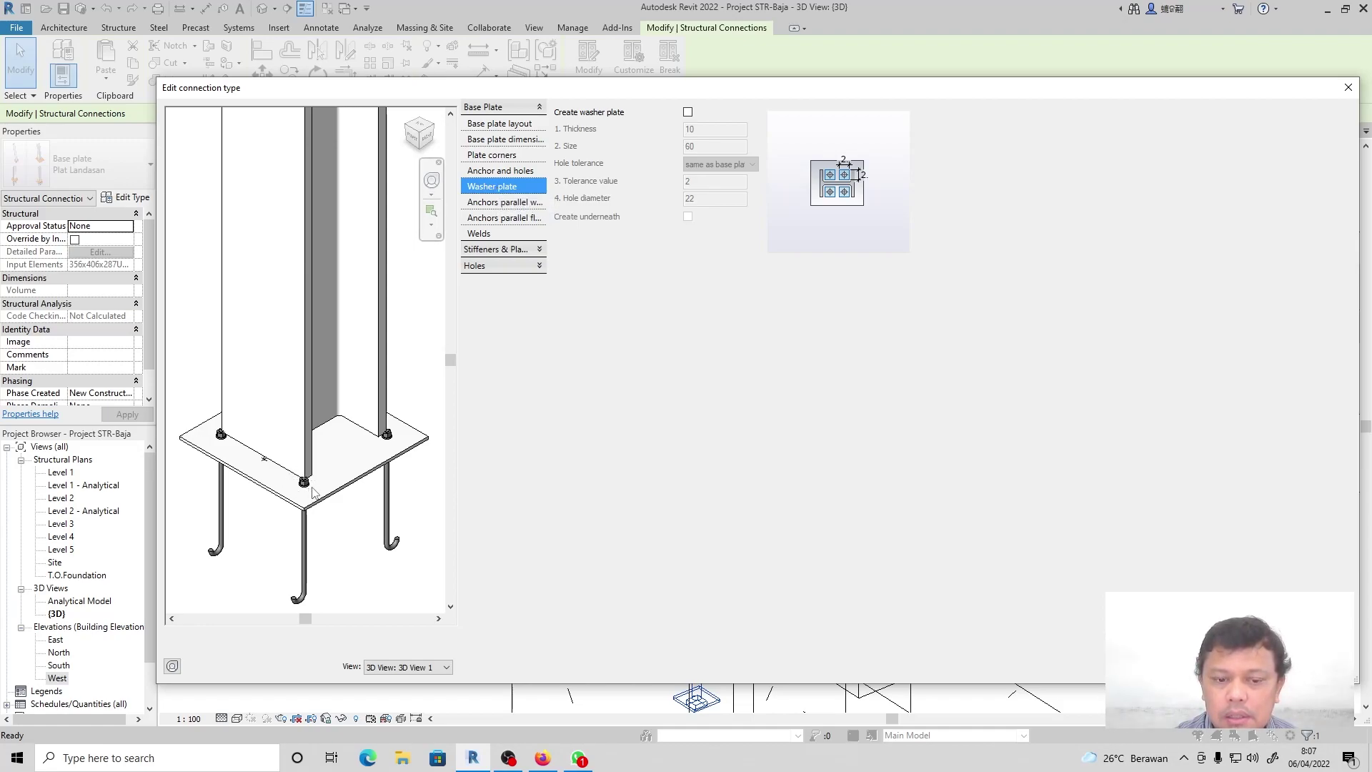
{"action": "left_click", "coordinate": [687, 113]}
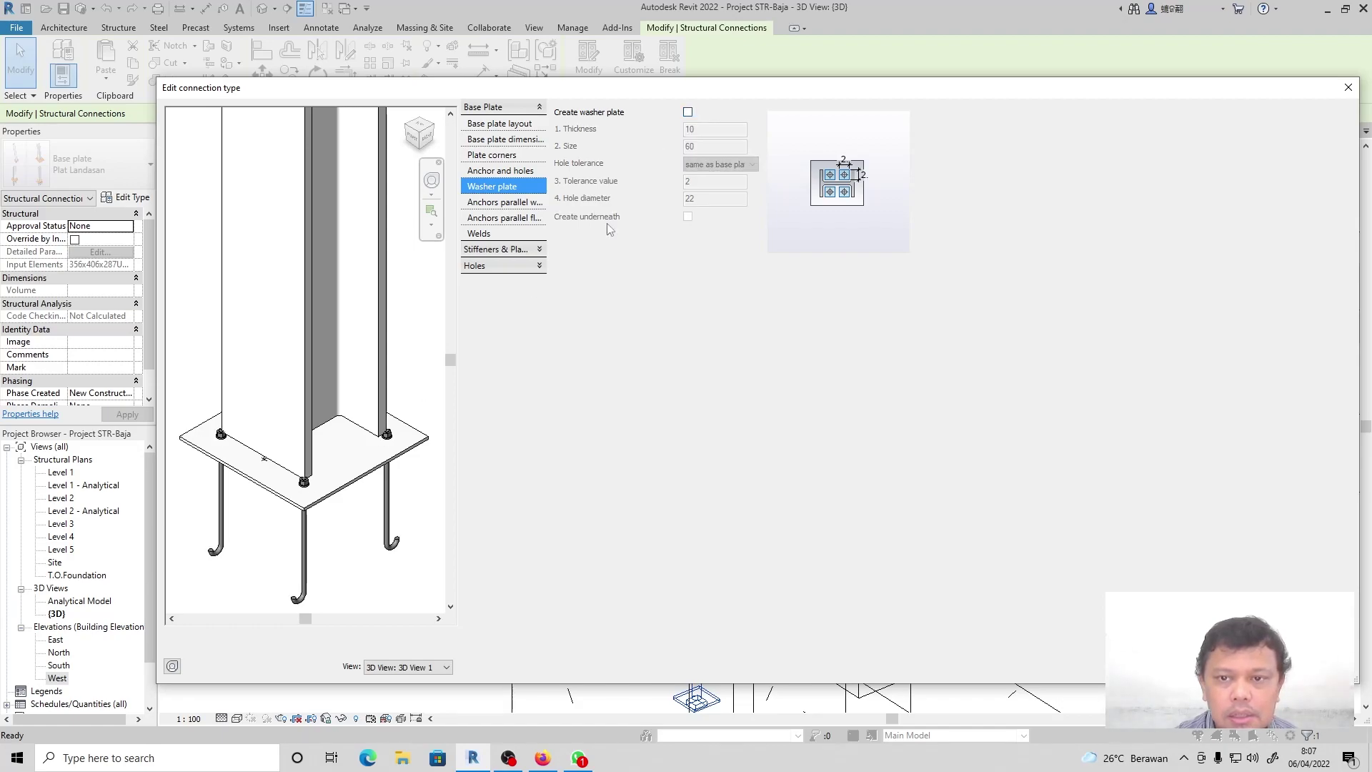
{"action": "left_click", "coordinate": [688, 112]}
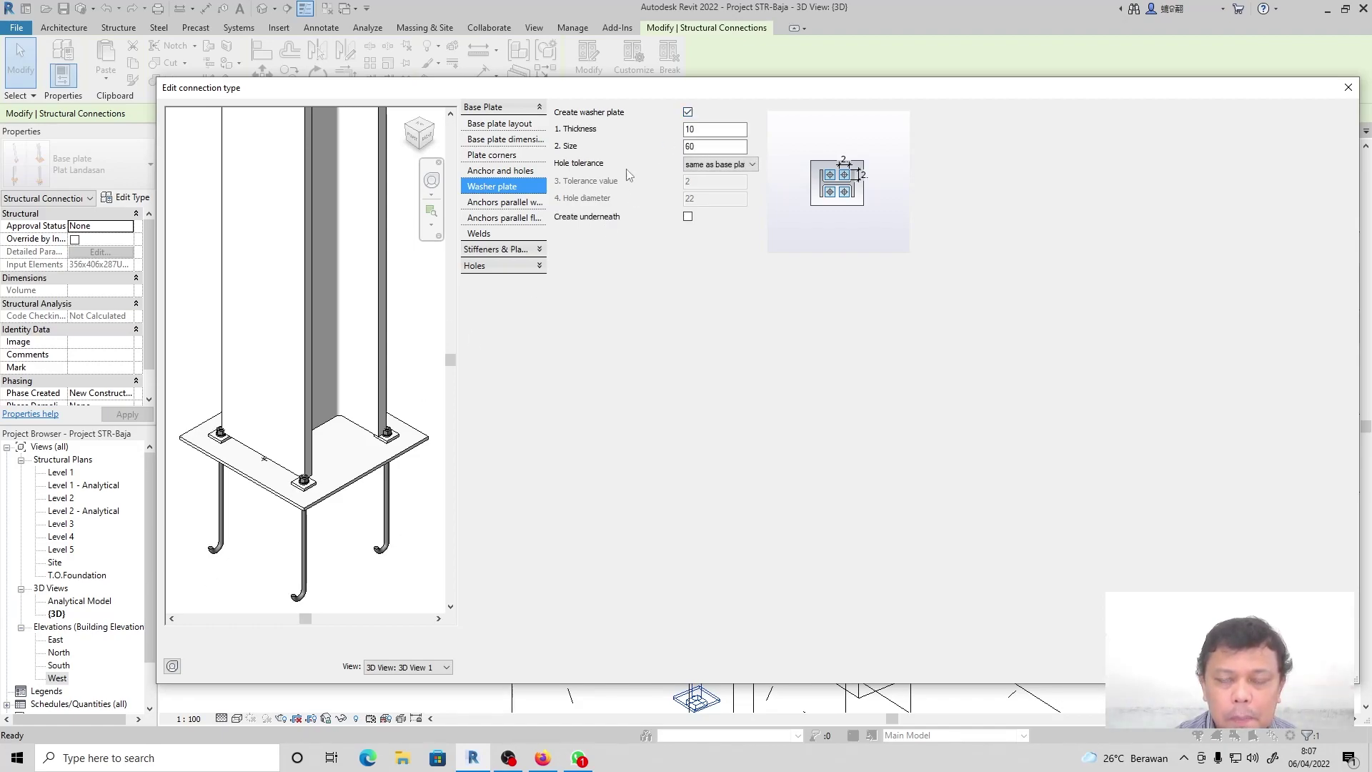
{"action": "left_click", "coordinate": [688, 112]}
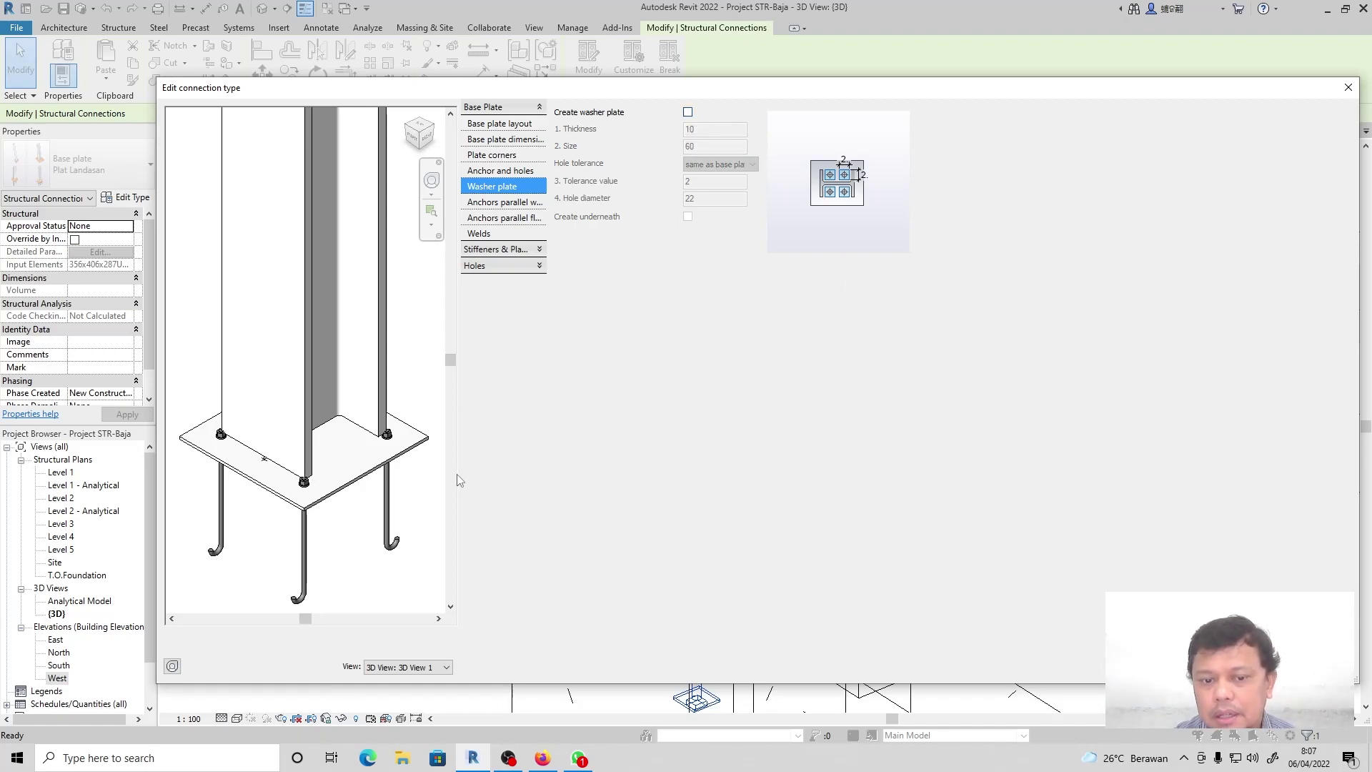
{"action": "left_click", "coordinate": [688, 112]}
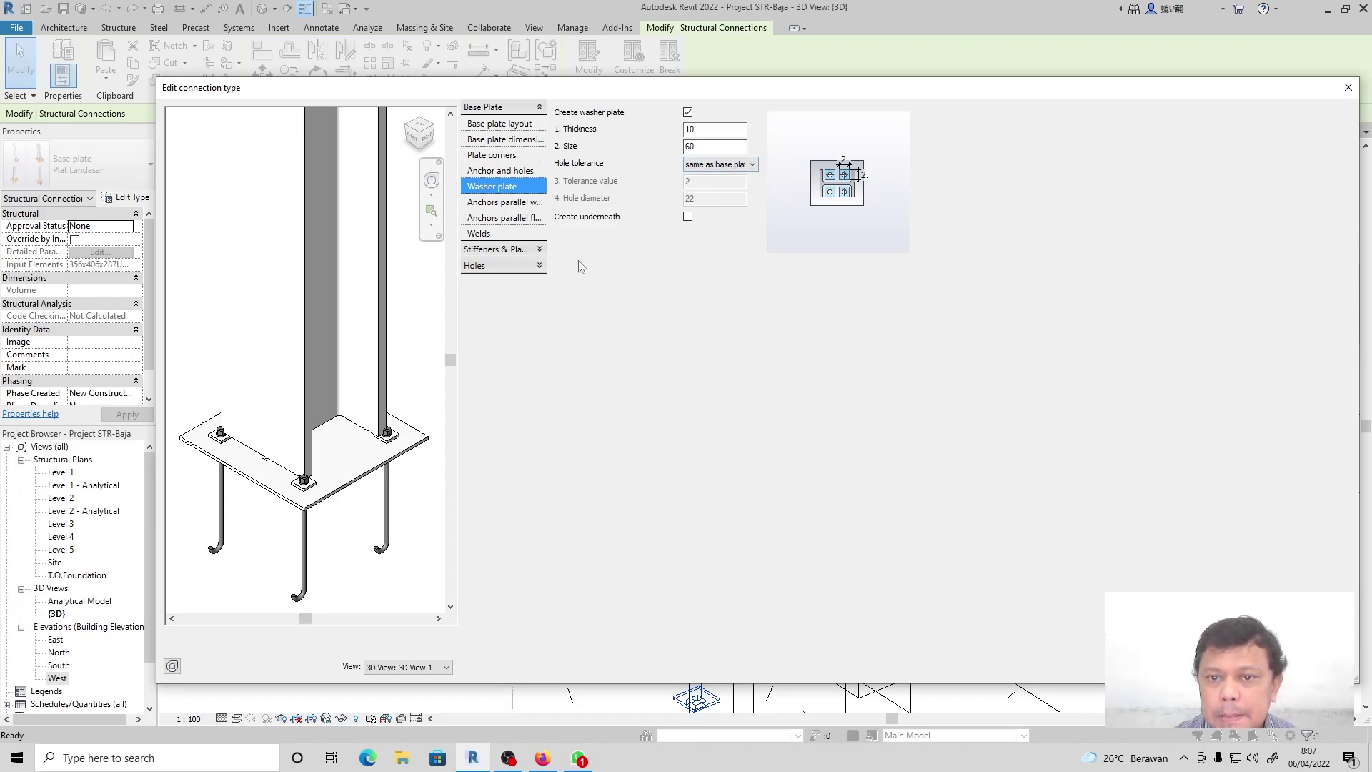
Set the anchors parallel to the web to 3 with an intermediate distance of 200, and enable removal of the center bolts.
{"action": "left_click", "coordinate": [514, 203]}
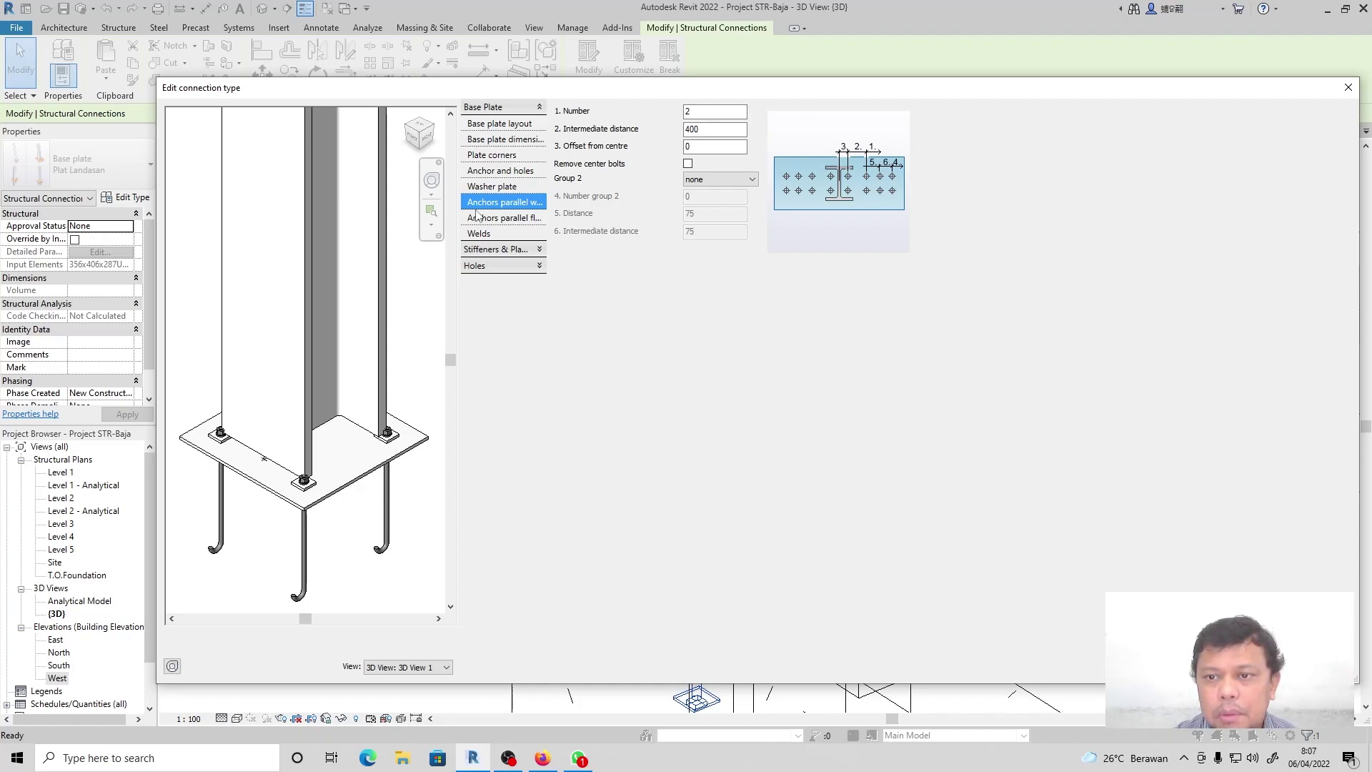
{"action": "double_click", "coordinate": [710, 112]}
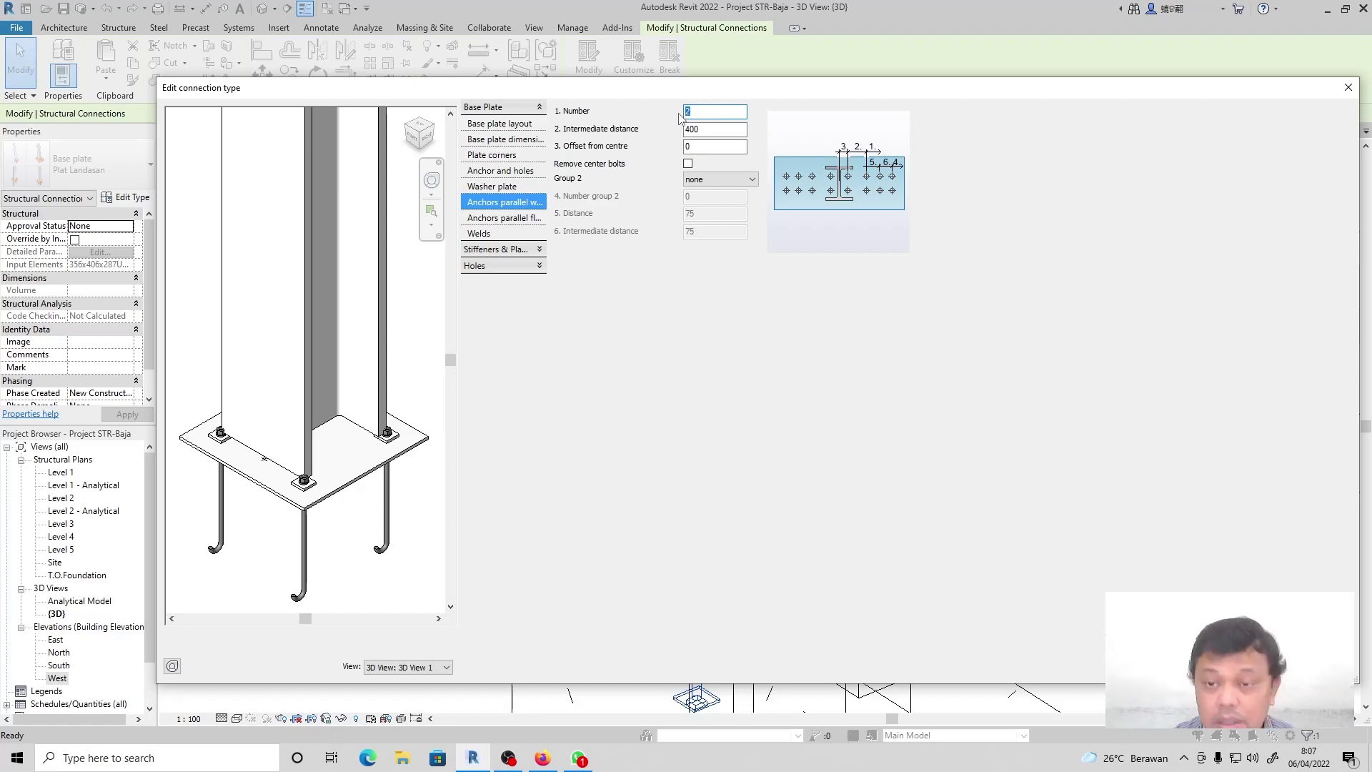
{"action": "double_click", "coordinate": [737, 131]}
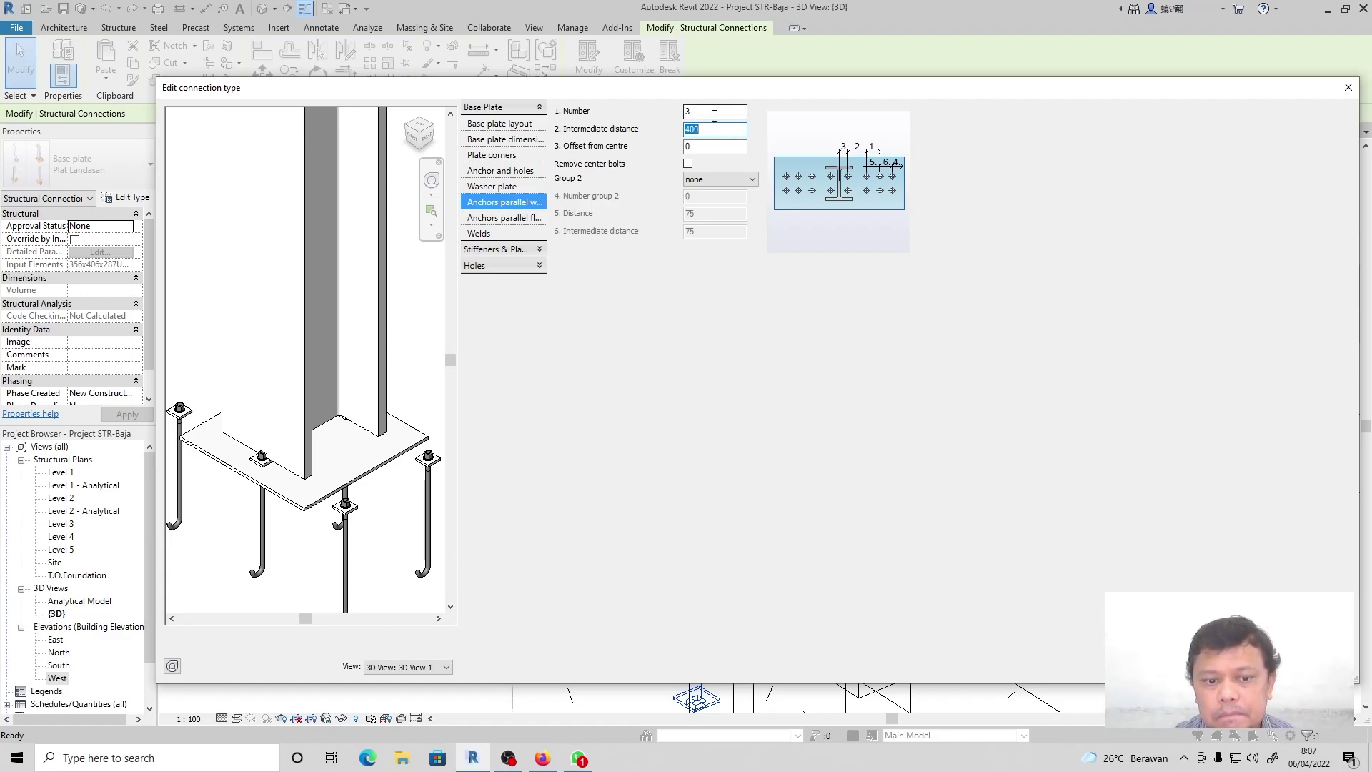
{"action": "double_click", "coordinate": [715, 115]}
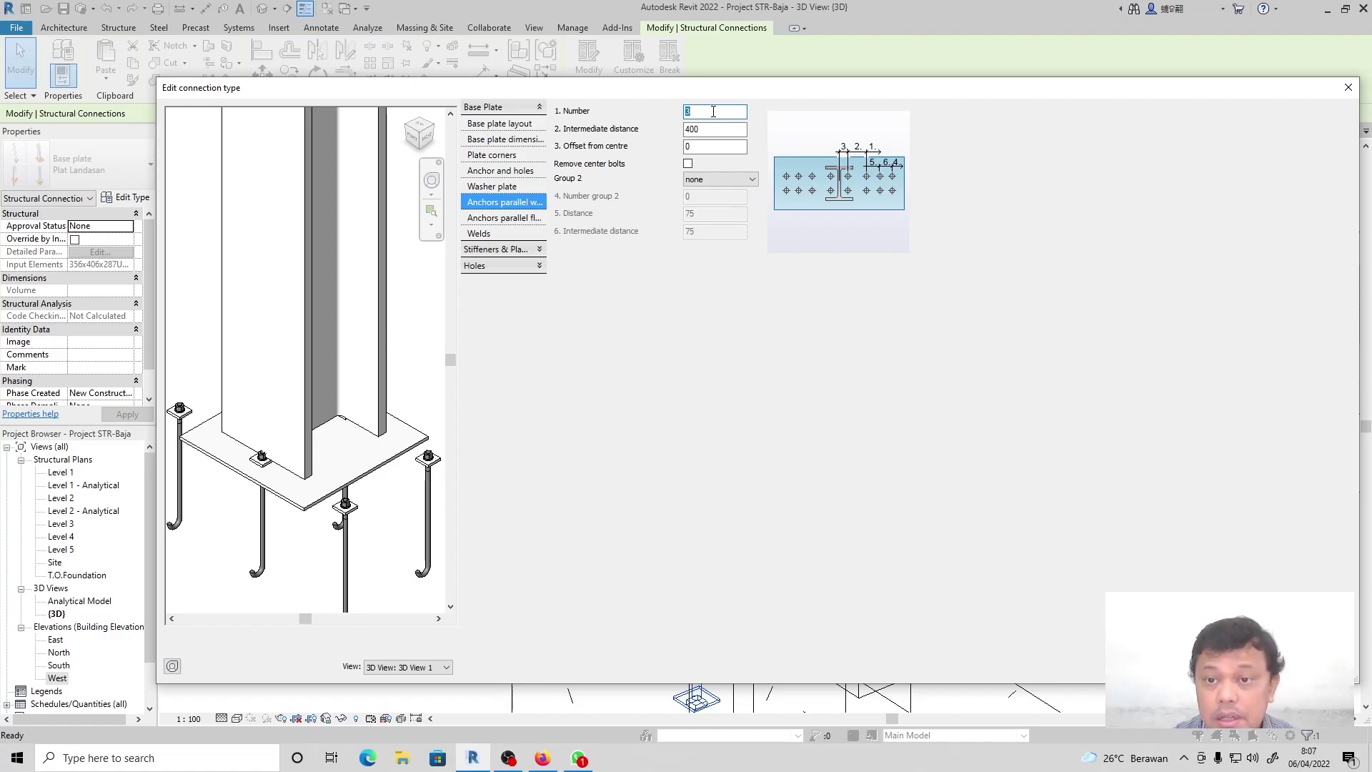
{"action": "key", "text": "Tab"}
{"action": "left_click", "coordinate": [720, 109]}
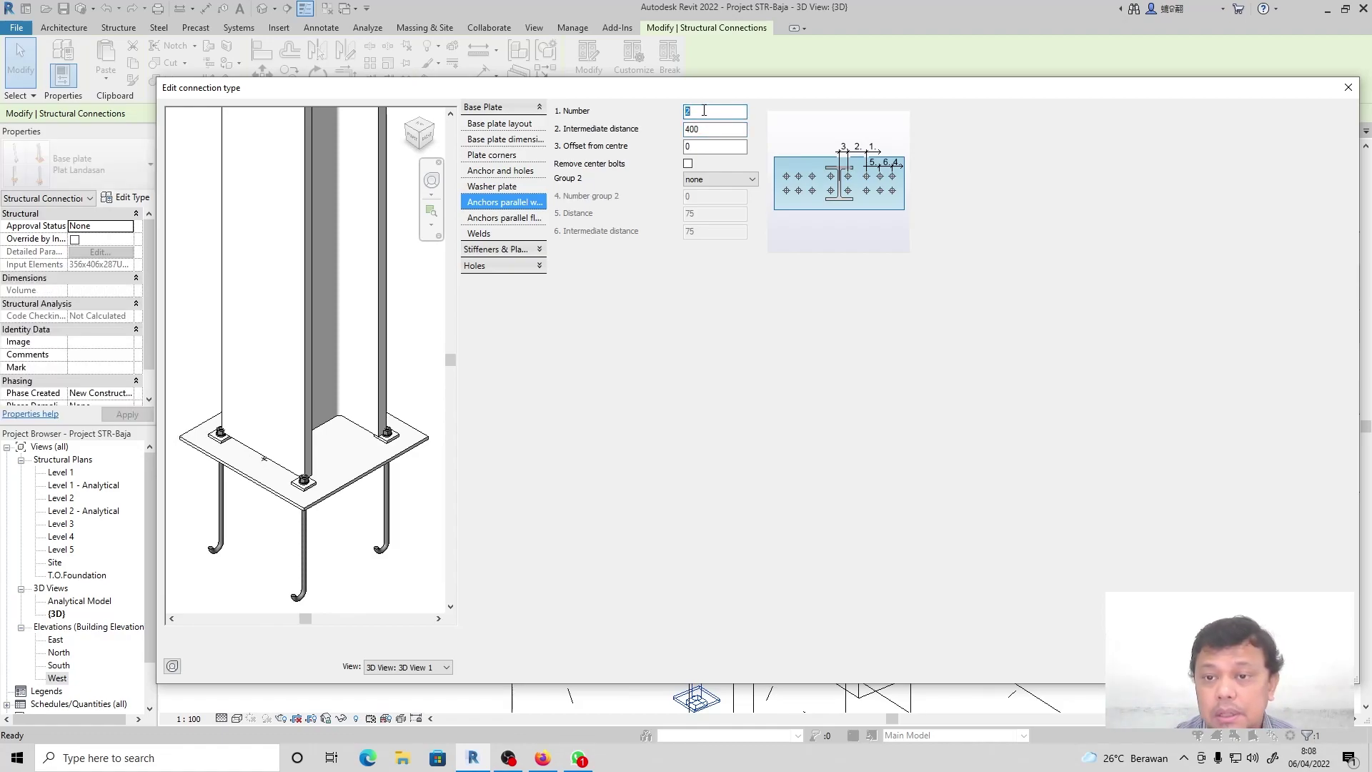
{"action": "left_click", "coordinate": [717, 128]}
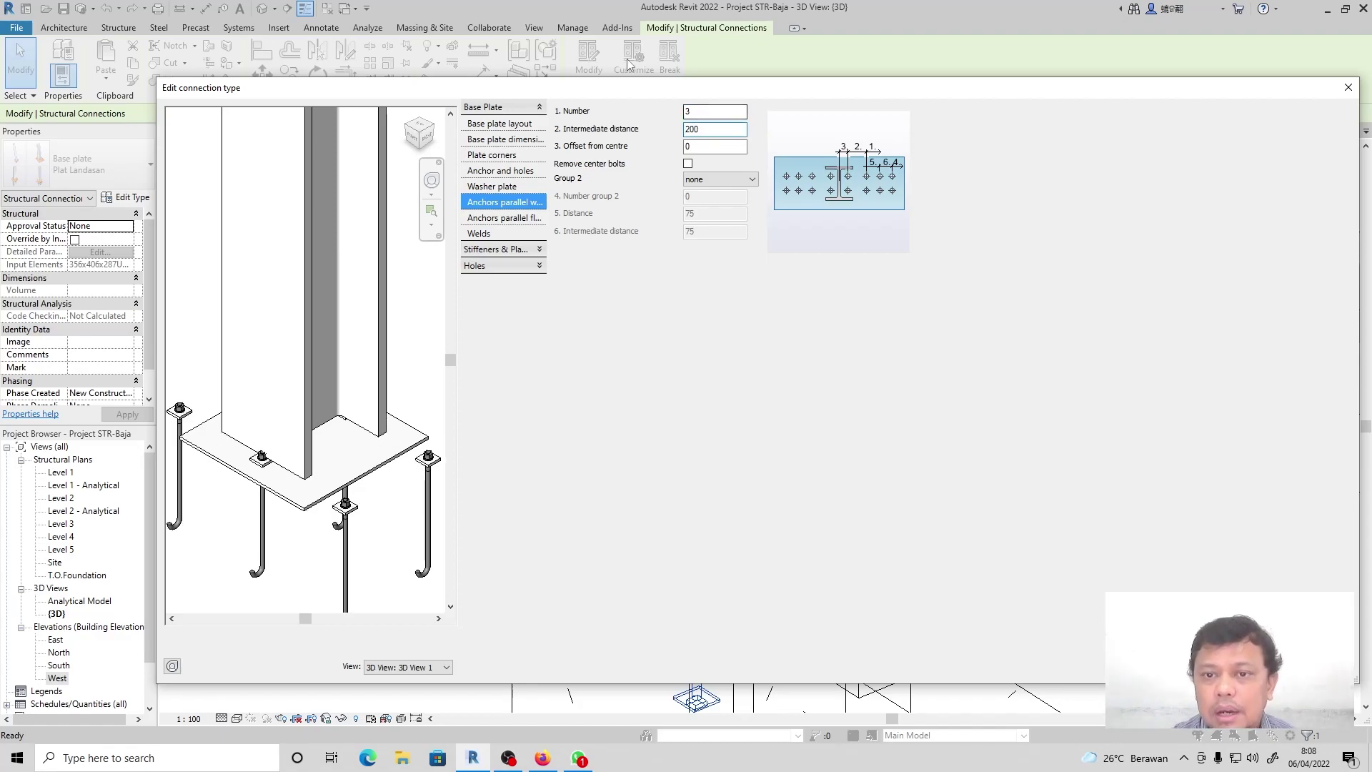
{"action": "left_click", "coordinate": [717, 147]}
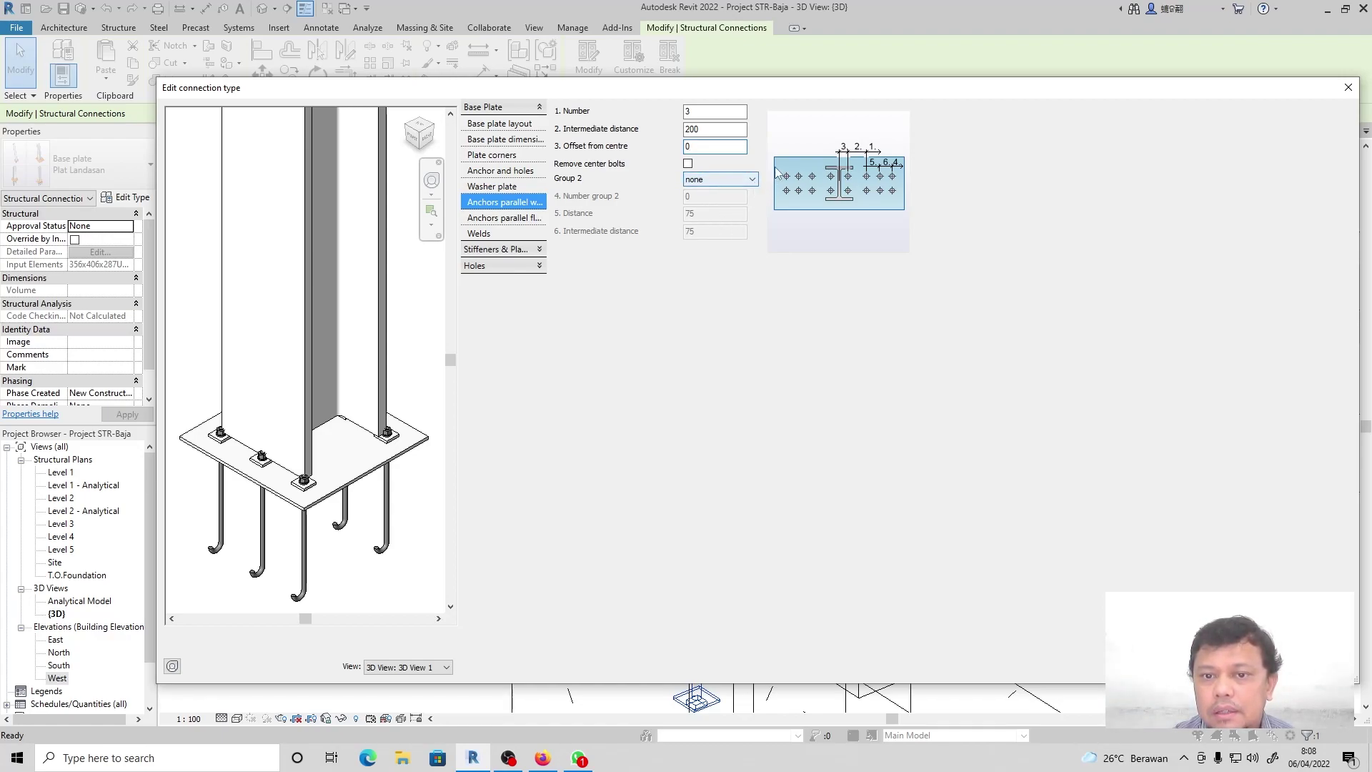
{"action": "left_click", "coordinate": [689, 164]}
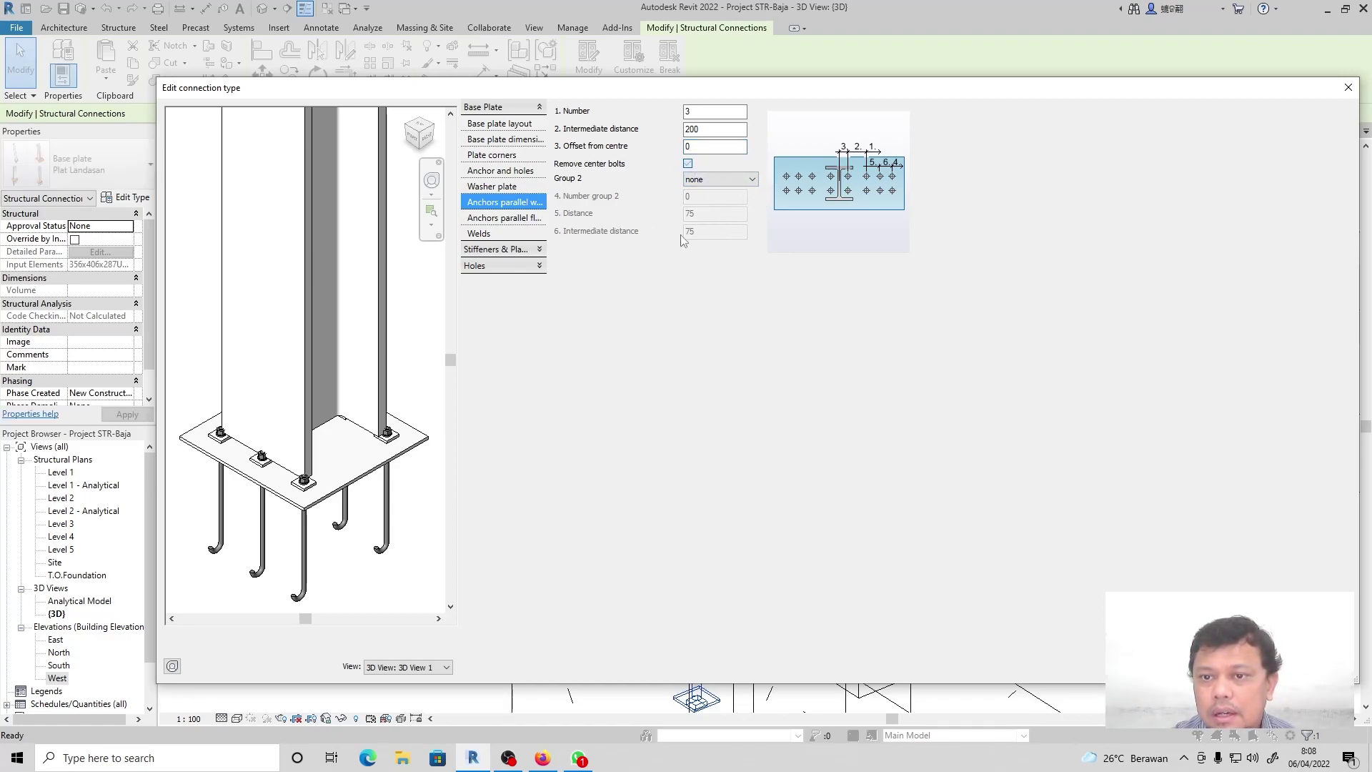
{"action": "left_click", "coordinate": [728, 181]}
{"action": "left_click", "coordinate": [734, 187]}
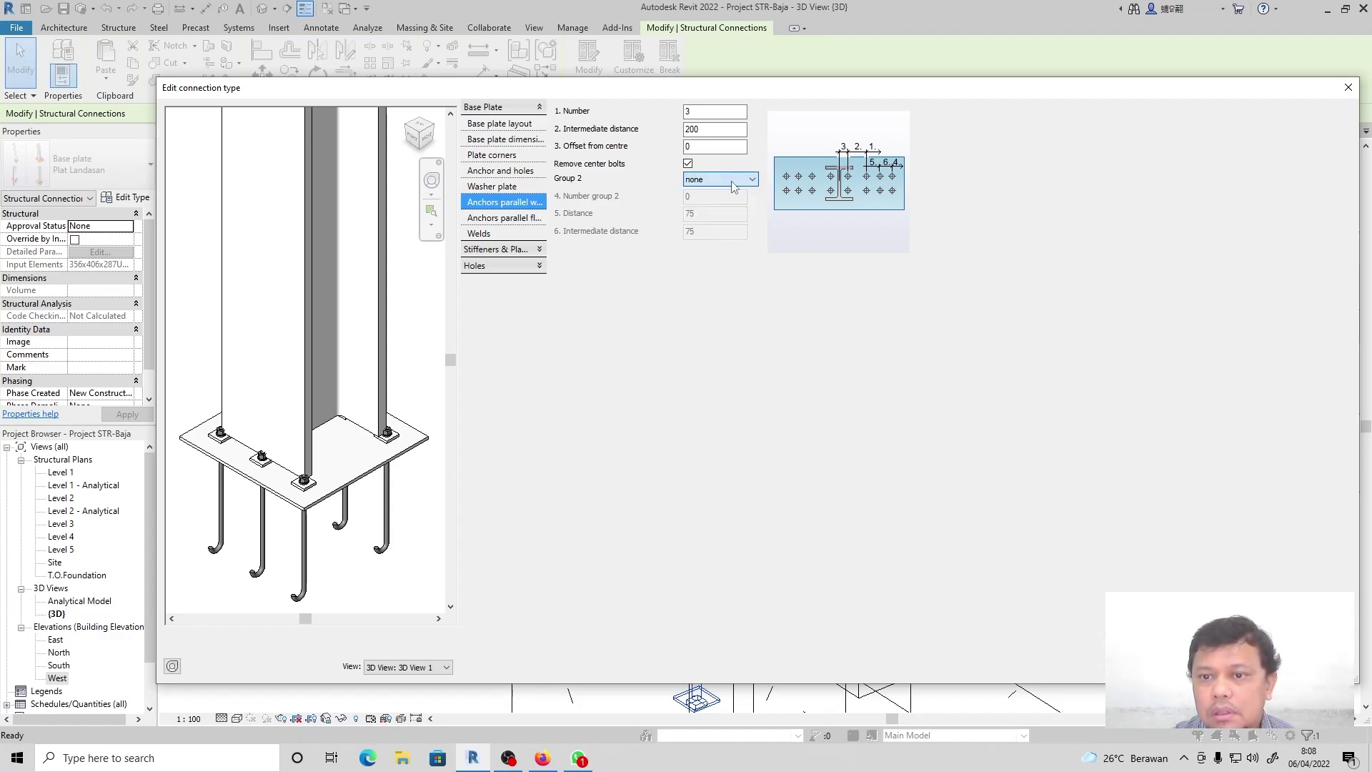
Set the anchors parallel to the flange to 3 with an intermediate distance of 225.
{"action": "left_click", "coordinate": [501, 217]}
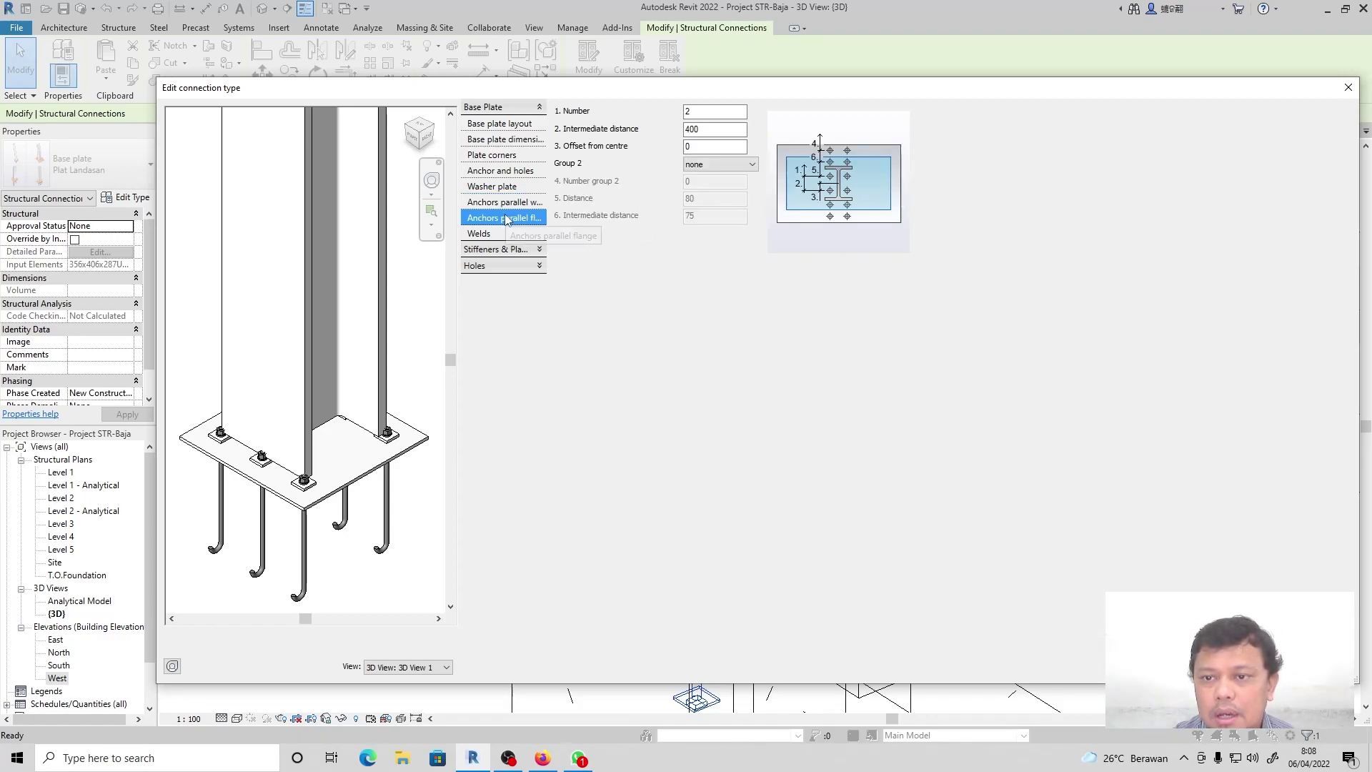
{"action": "double_click", "coordinate": [707, 112]}
{"action": "type", "text": "3"}
{"action": "double_click", "coordinate": [717, 131]}
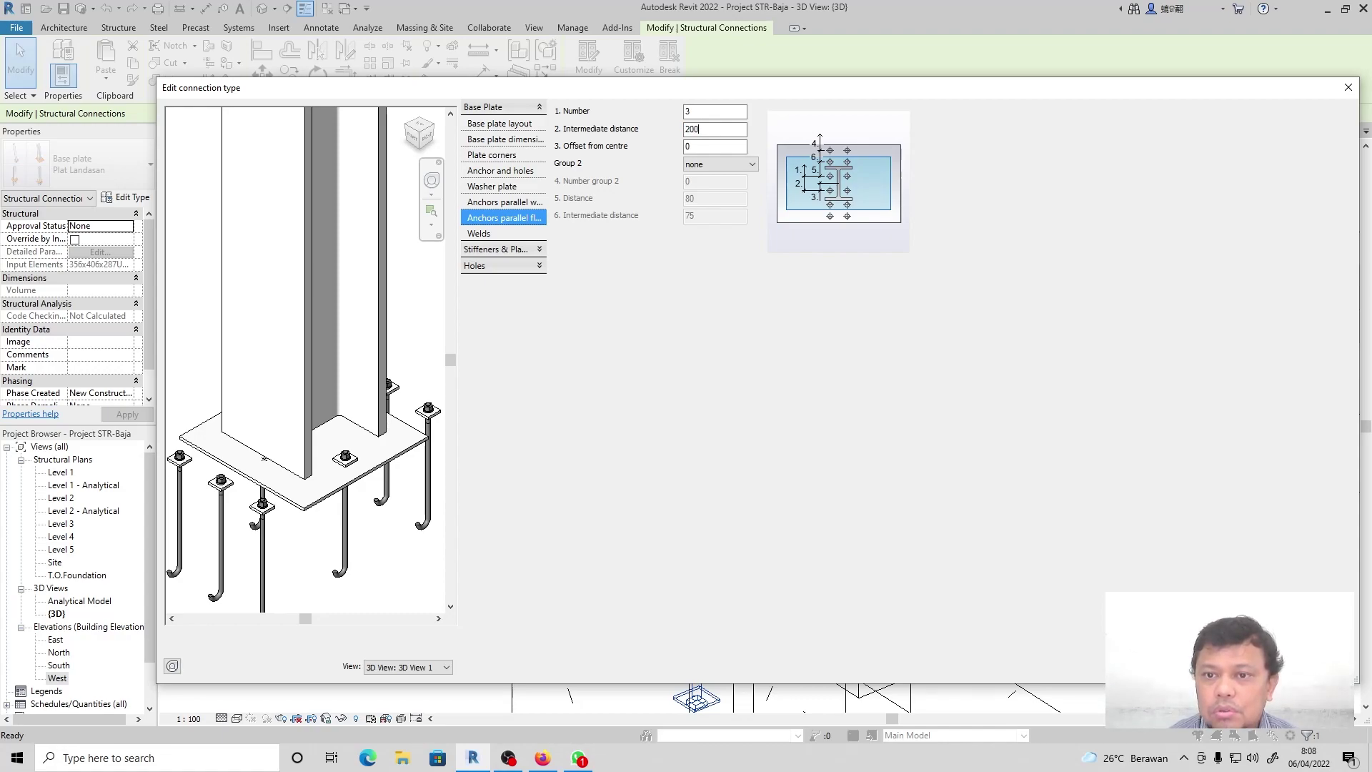
{"action": "left_click", "coordinate": [722, 147]}
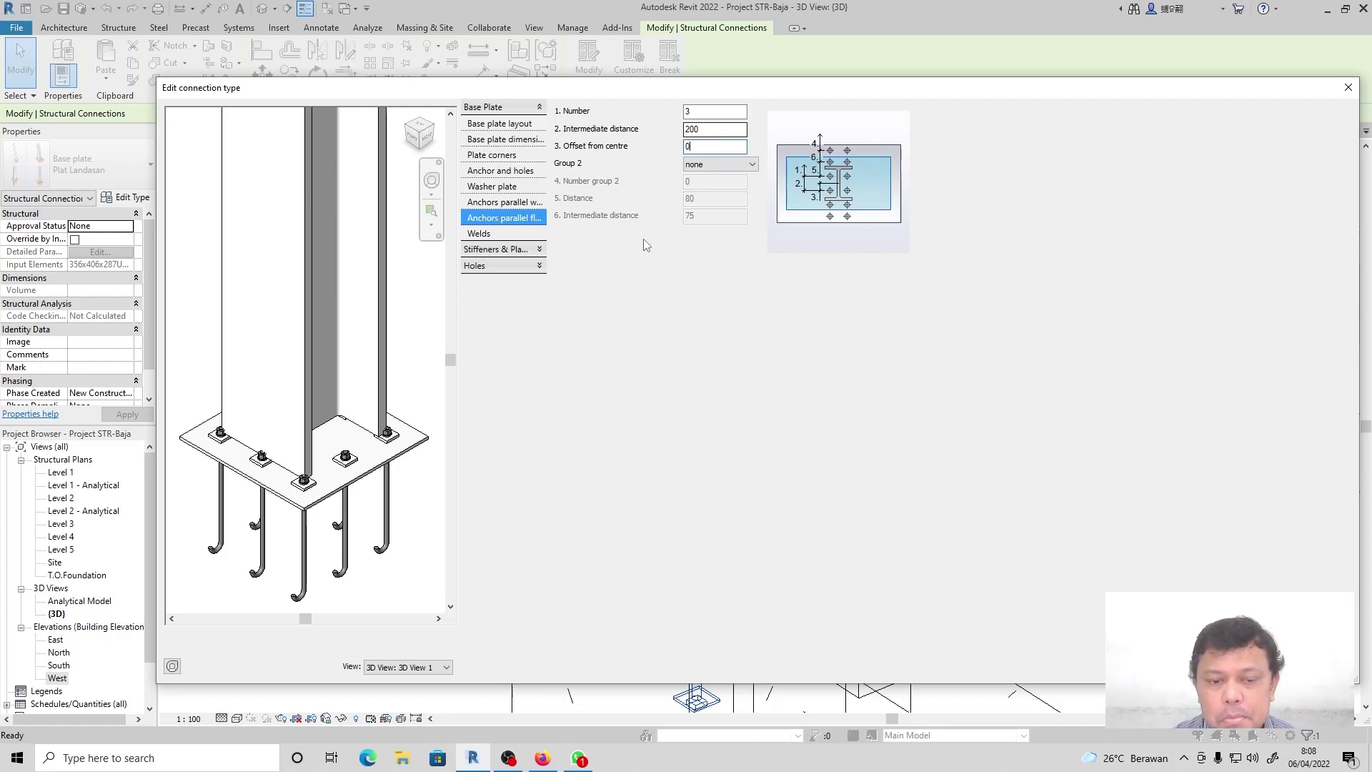
{"action": "double_click", "coordinate": [716, 128]}
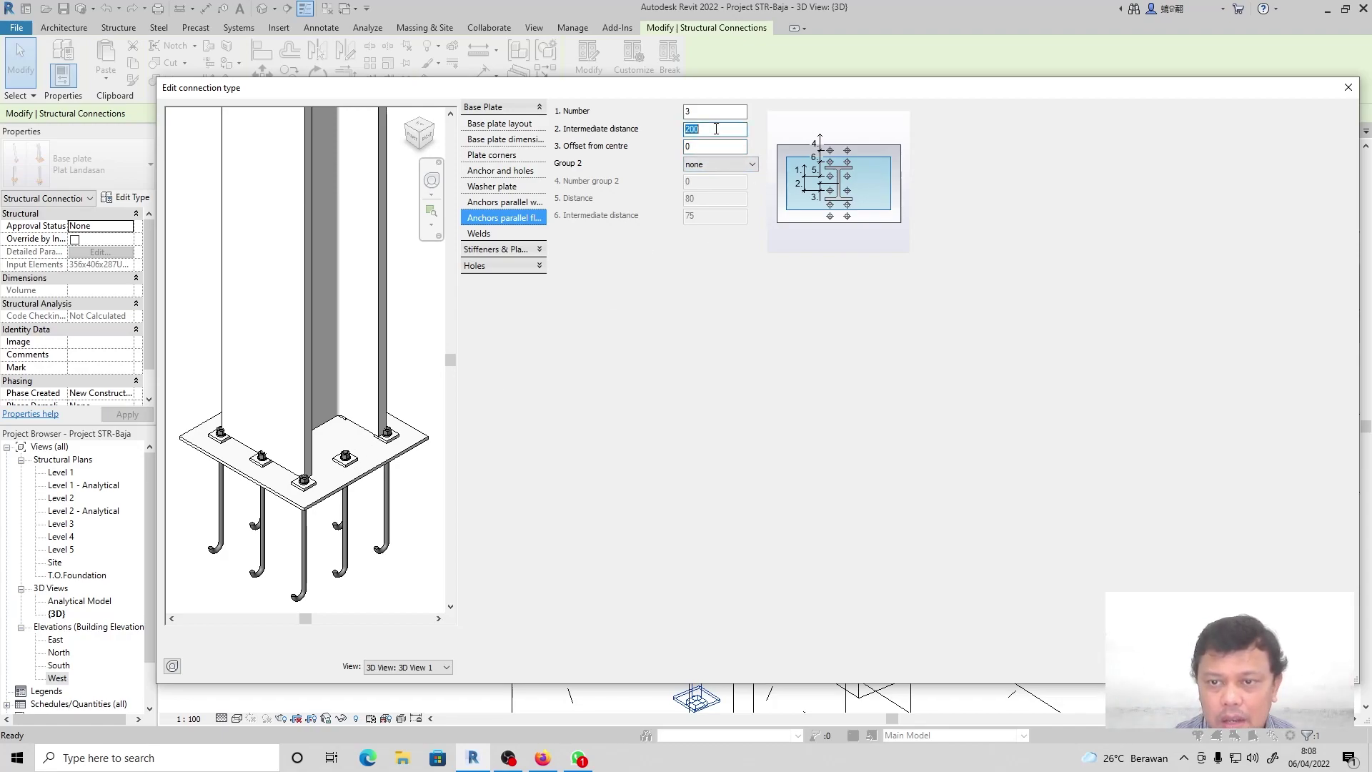
{"action": "left_click", "coordinate": [703, 148]}
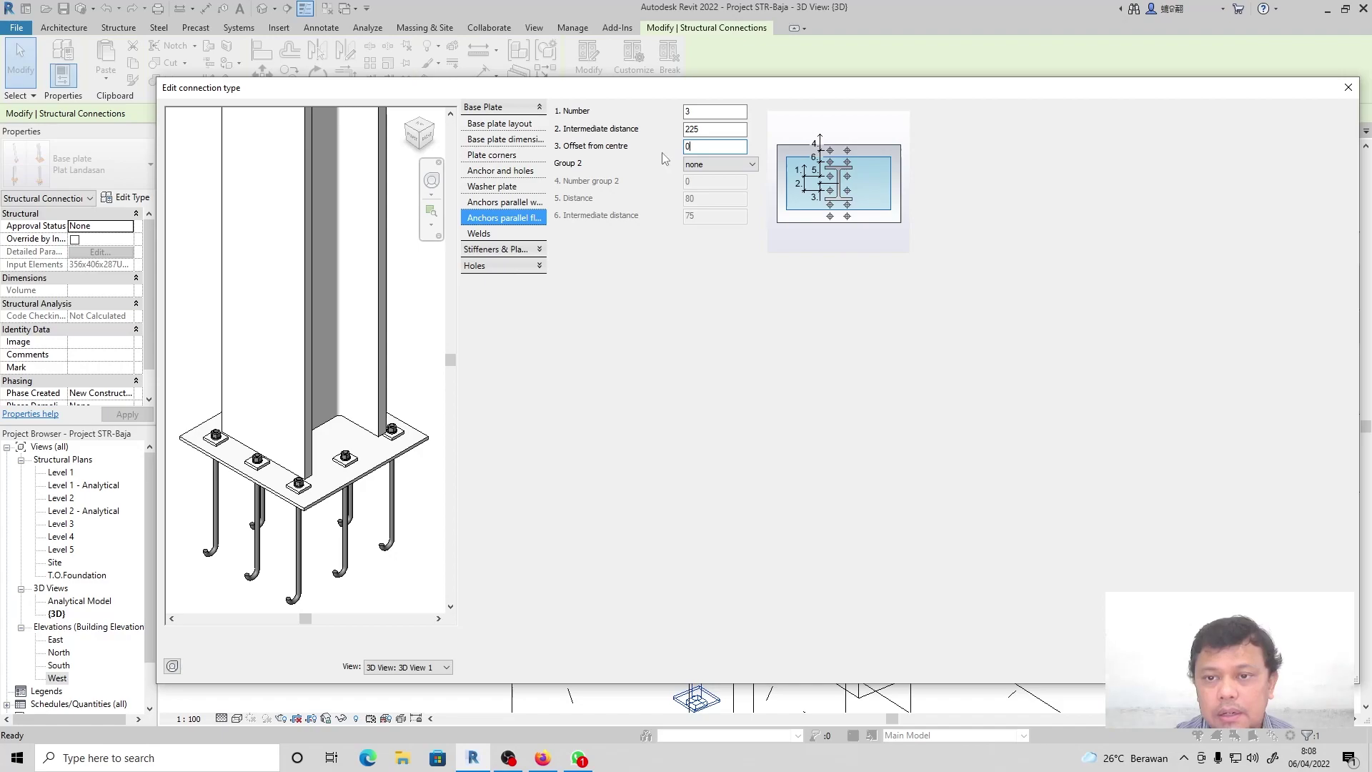
Review the base plate's weld, levelling plate, shim plate, shear anchor, web stiffener and flange stiffener settings.
{"action": "left_click", "coordinate": [497, 236]}
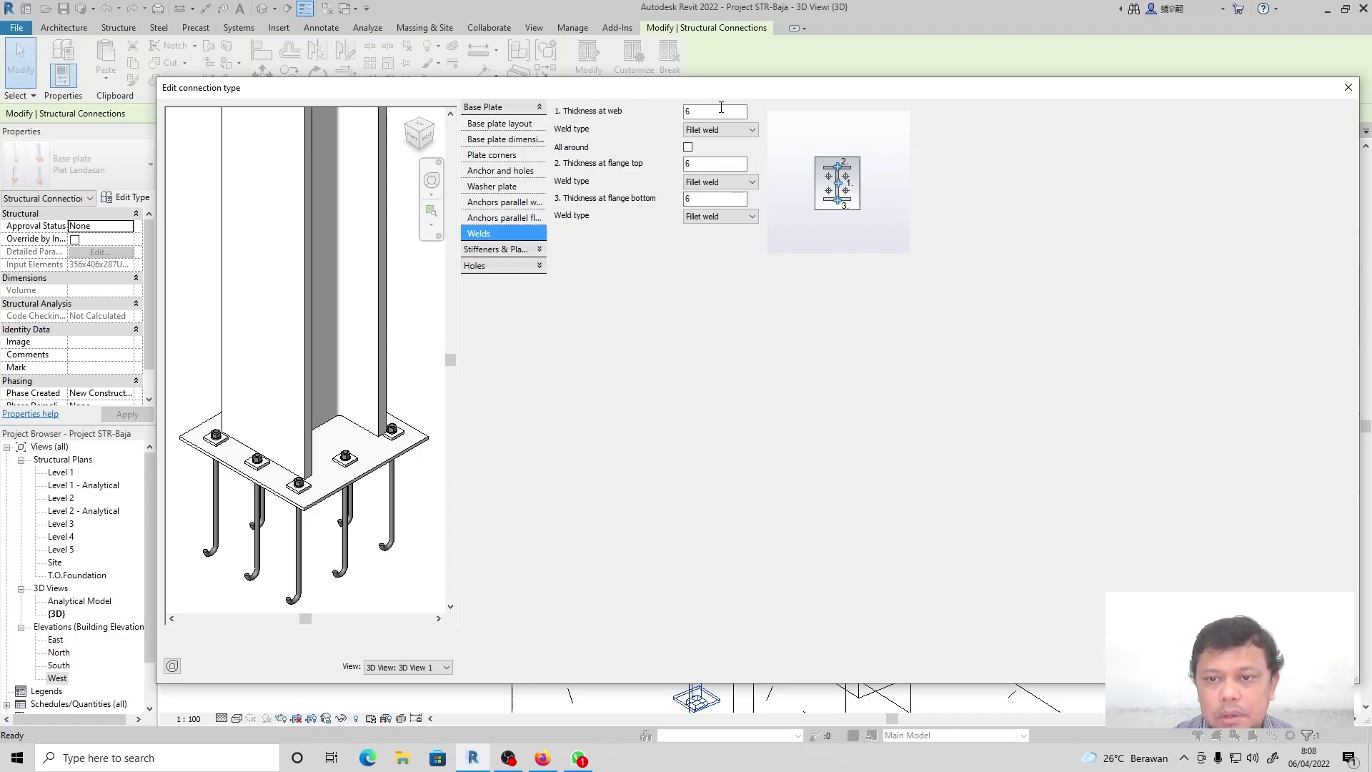
{"action": "left_click", "coordinate": [496, 249]}
{"action": "left_click", "coordinate": [504, 142]}
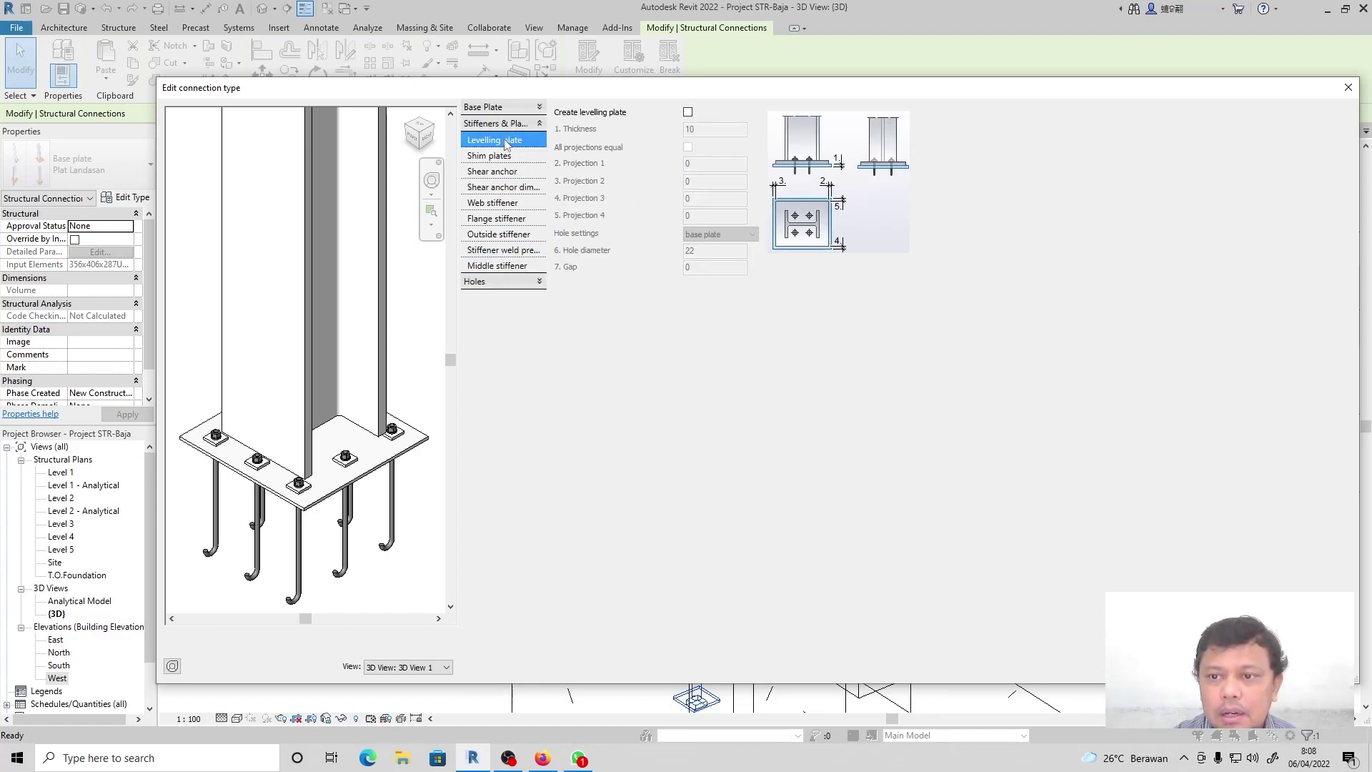
{"action": "left_click", "coordinate": [506, 157]}
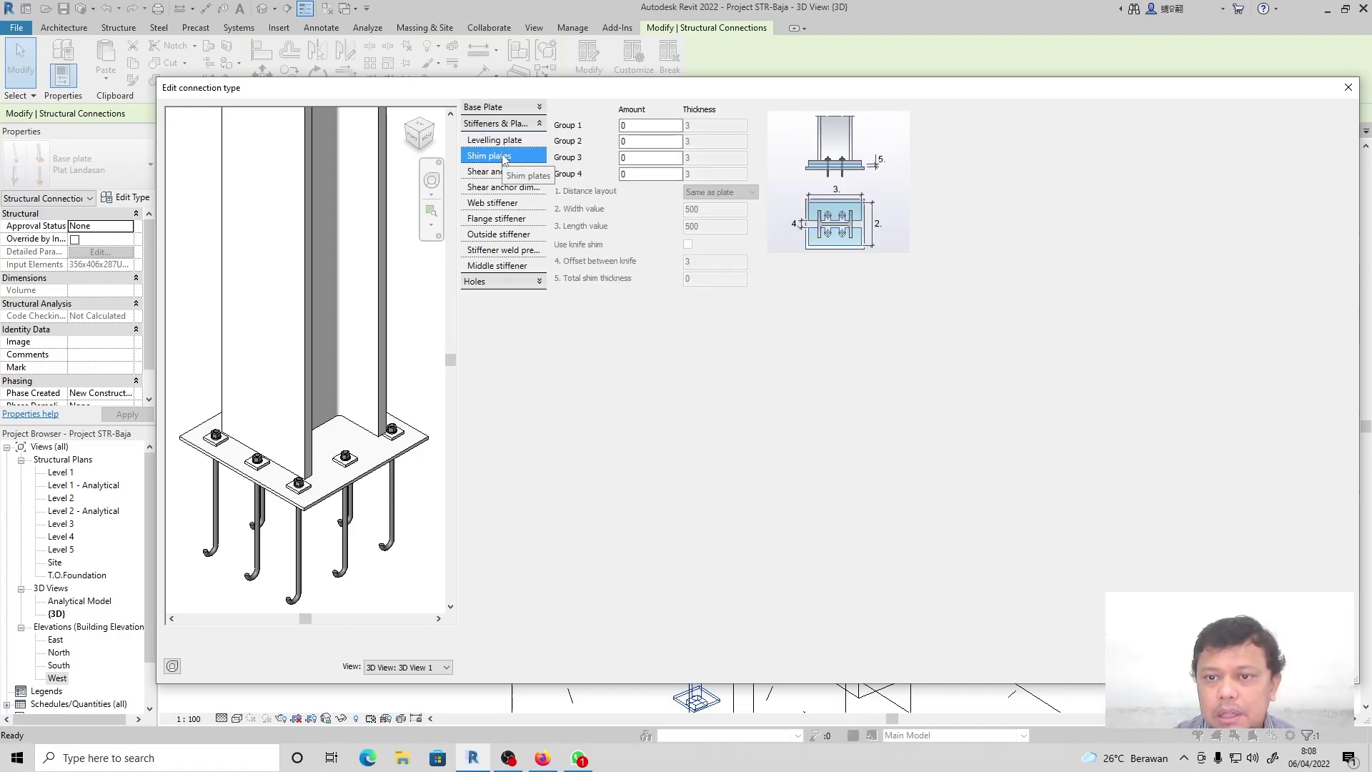
{"action": "left_click", "coordinate": [511, 173]}
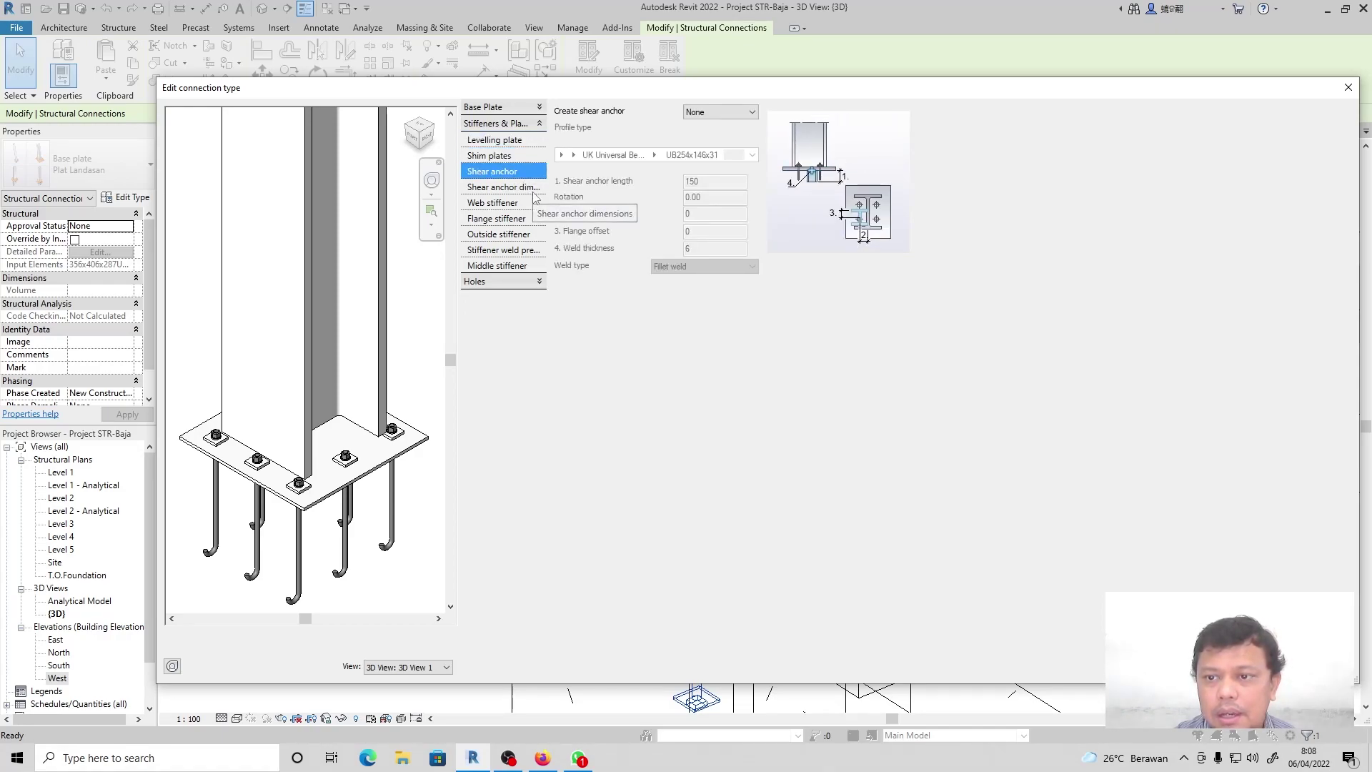
{"action": "left_click", "coordinate": [500, 188]}
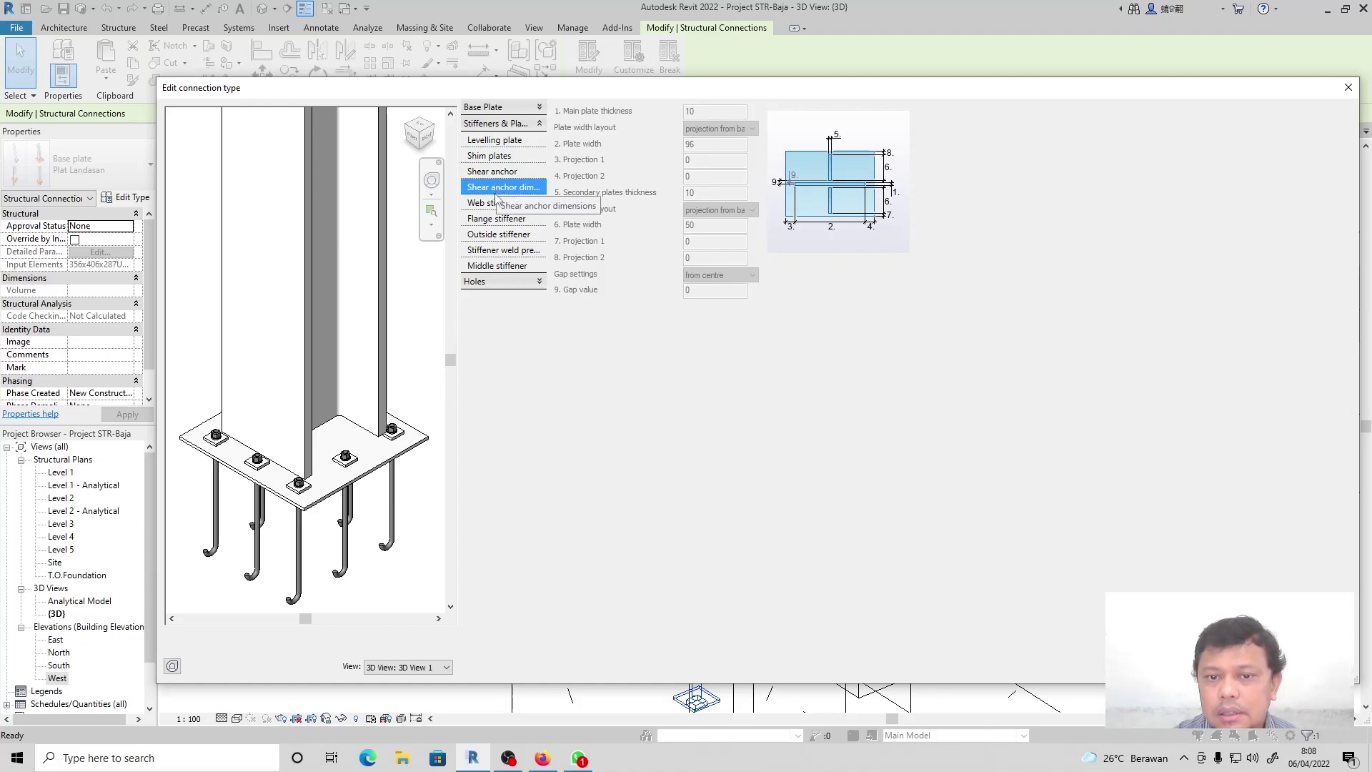
{"action": "left_click", "coordinate": [496, 203]}
{"action": "left_click", "coordinate": [502, 220]}
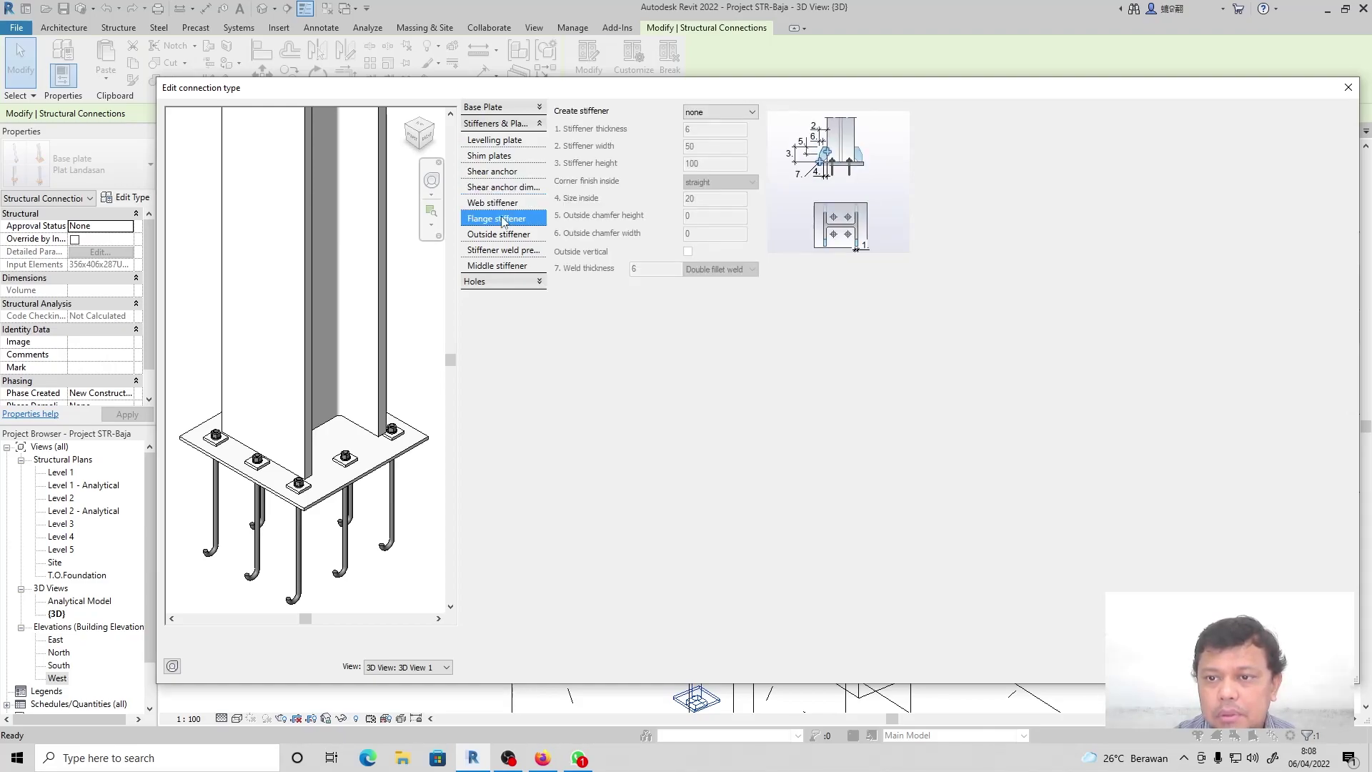
Try web stiffeners on both sides with their location at corners, and set stiffener creation back to none.
{"action": "left_click", "coordinate": [502, 210]}
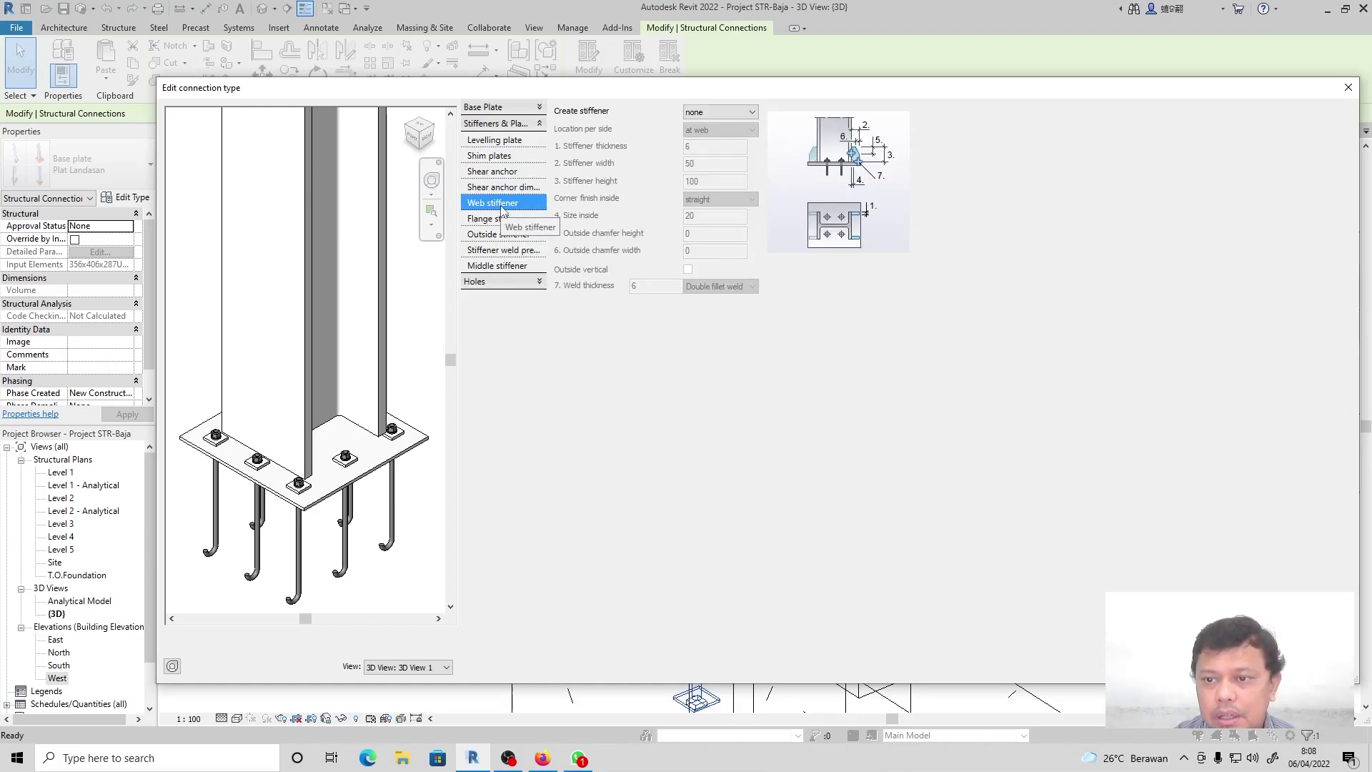
{"action": "left_click", "coordinate": [724, 115]}
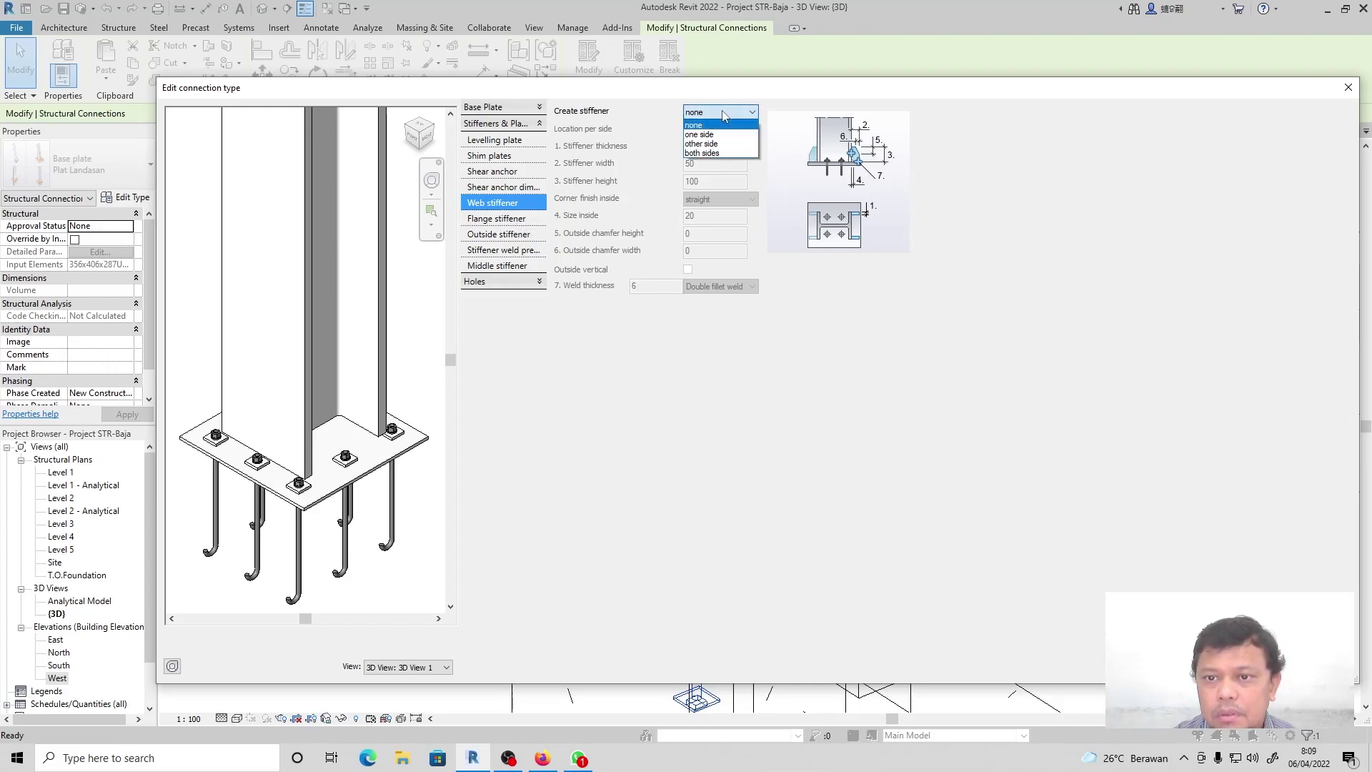
{"action": "left_click", "coordinate": [704, 153]}
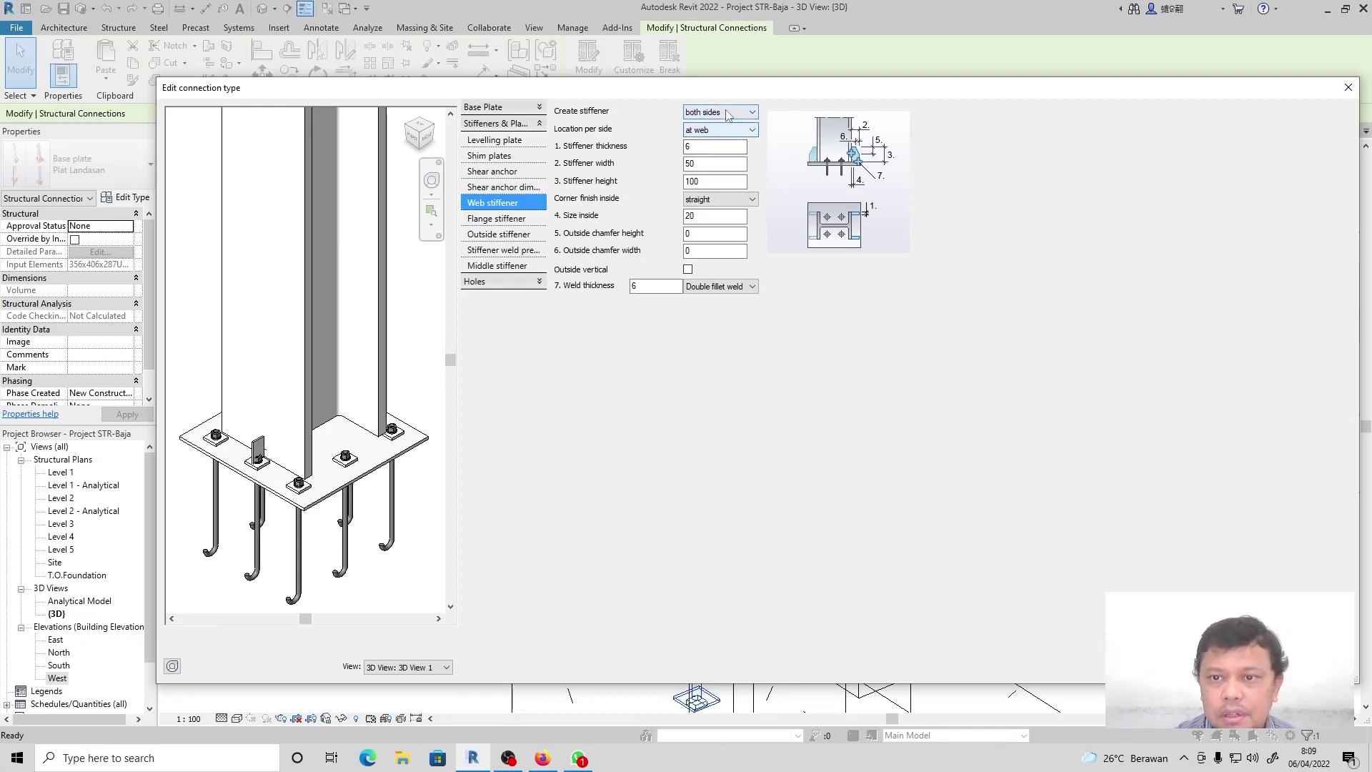
{"action": "left_click", "coordinate": [722, 130]}
{"action": "left_click", "coordinate": [706, 153]}
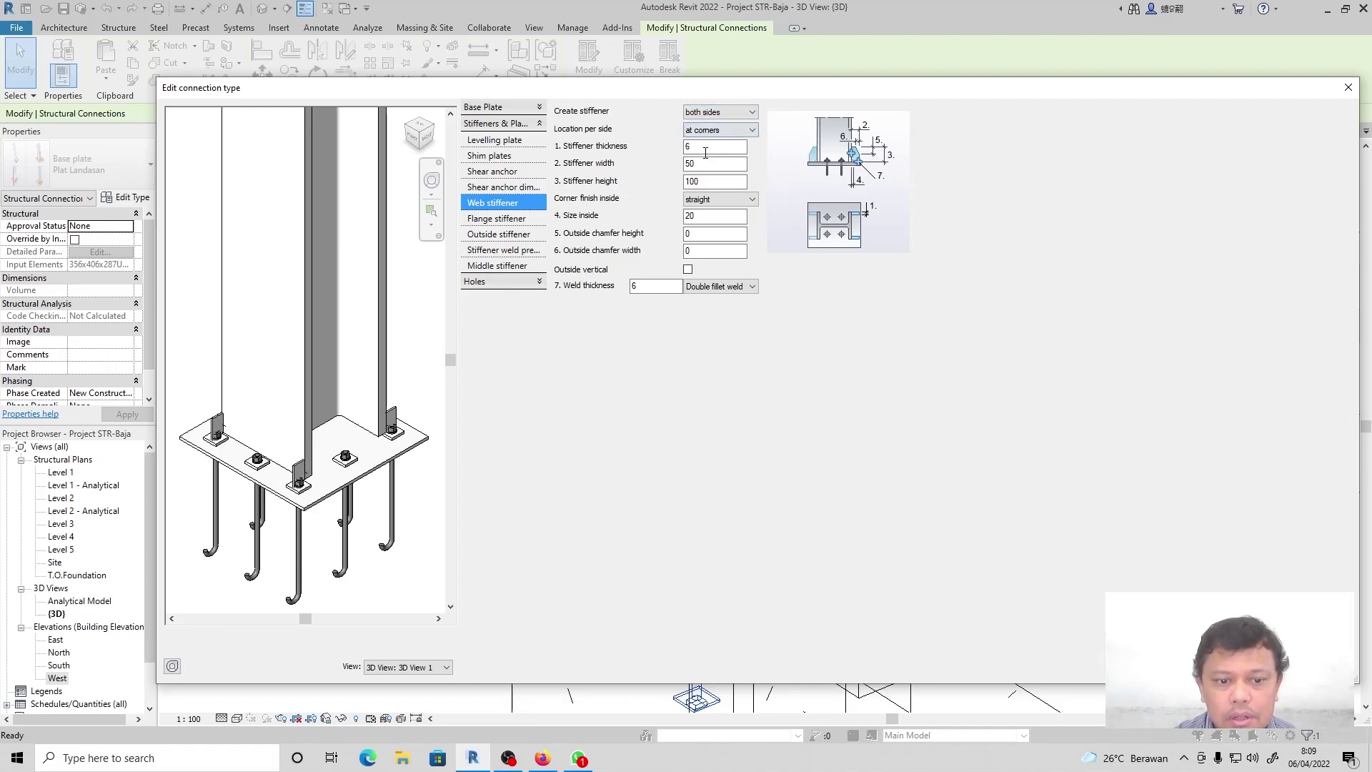
{"action": "left_click", "coordinate": [721, 114]}
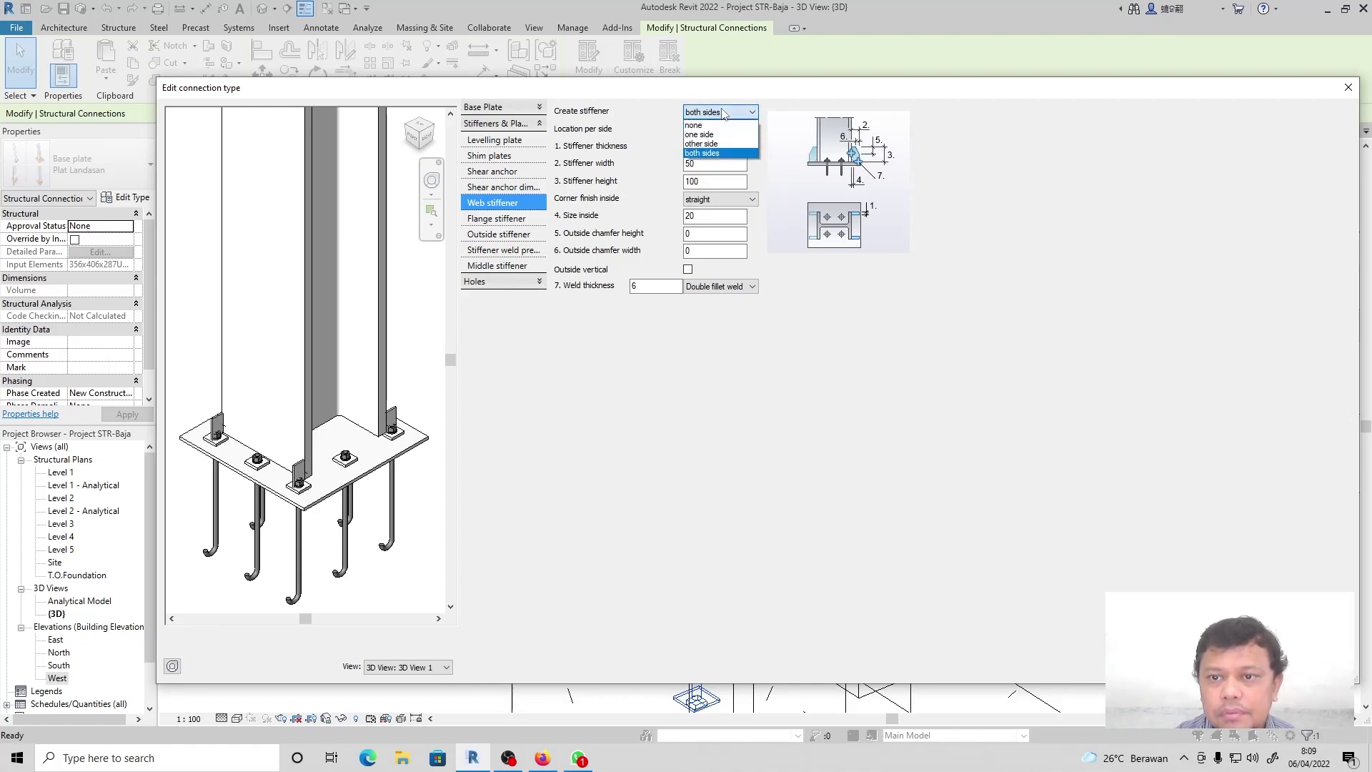
{"action": "left_click", "coordinate": [708, 124]}
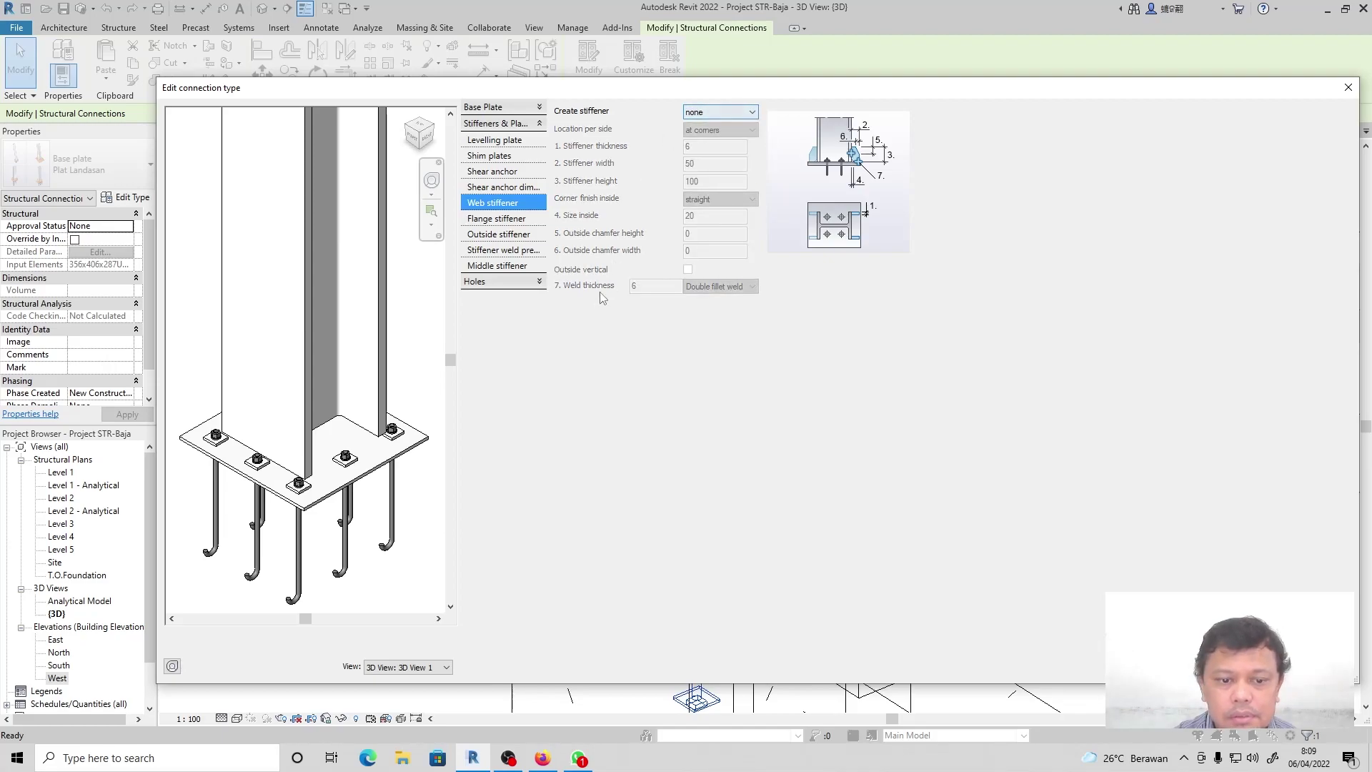
Try flange stiffeners on both sides of the column and set their creation back to none.
{"action": "left_click", "coordinate": [516, 223]}
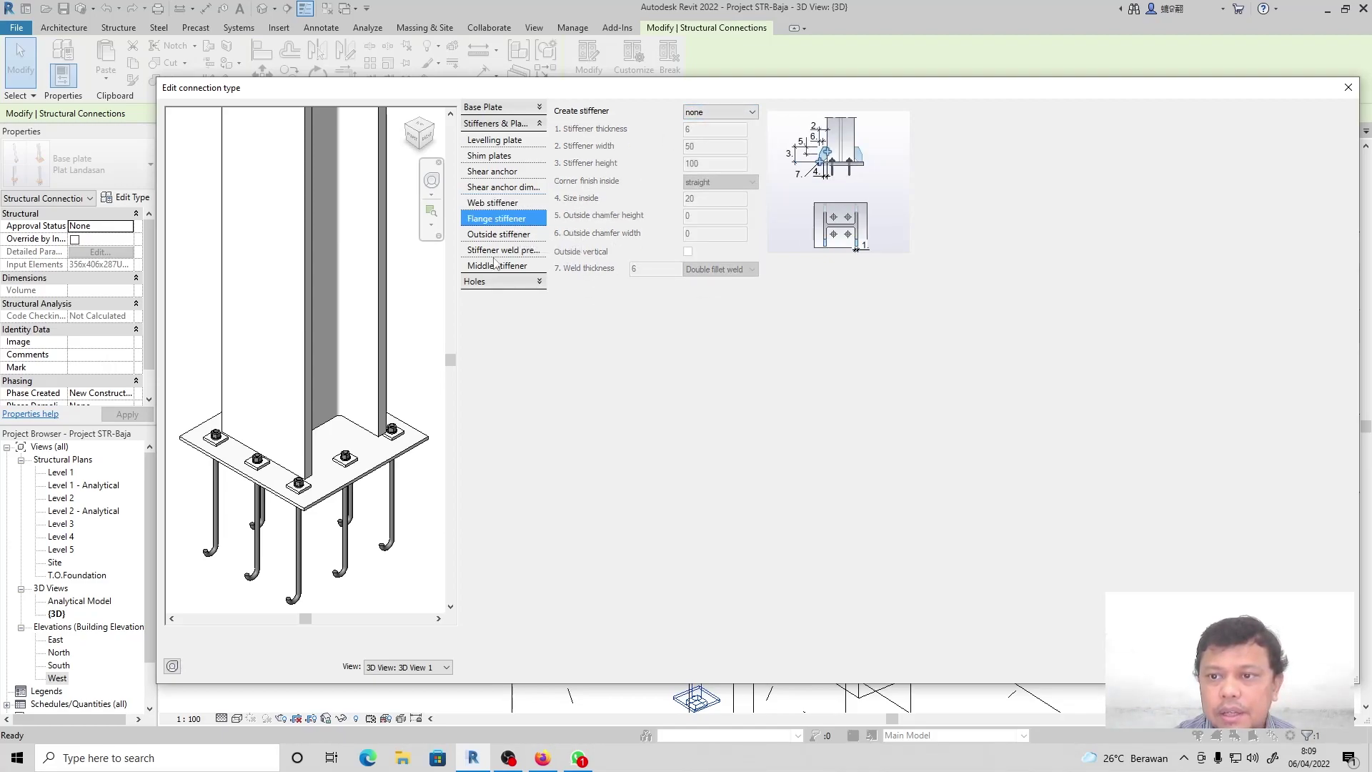
{"action": "left_click", "coordinate": [721, 113]}
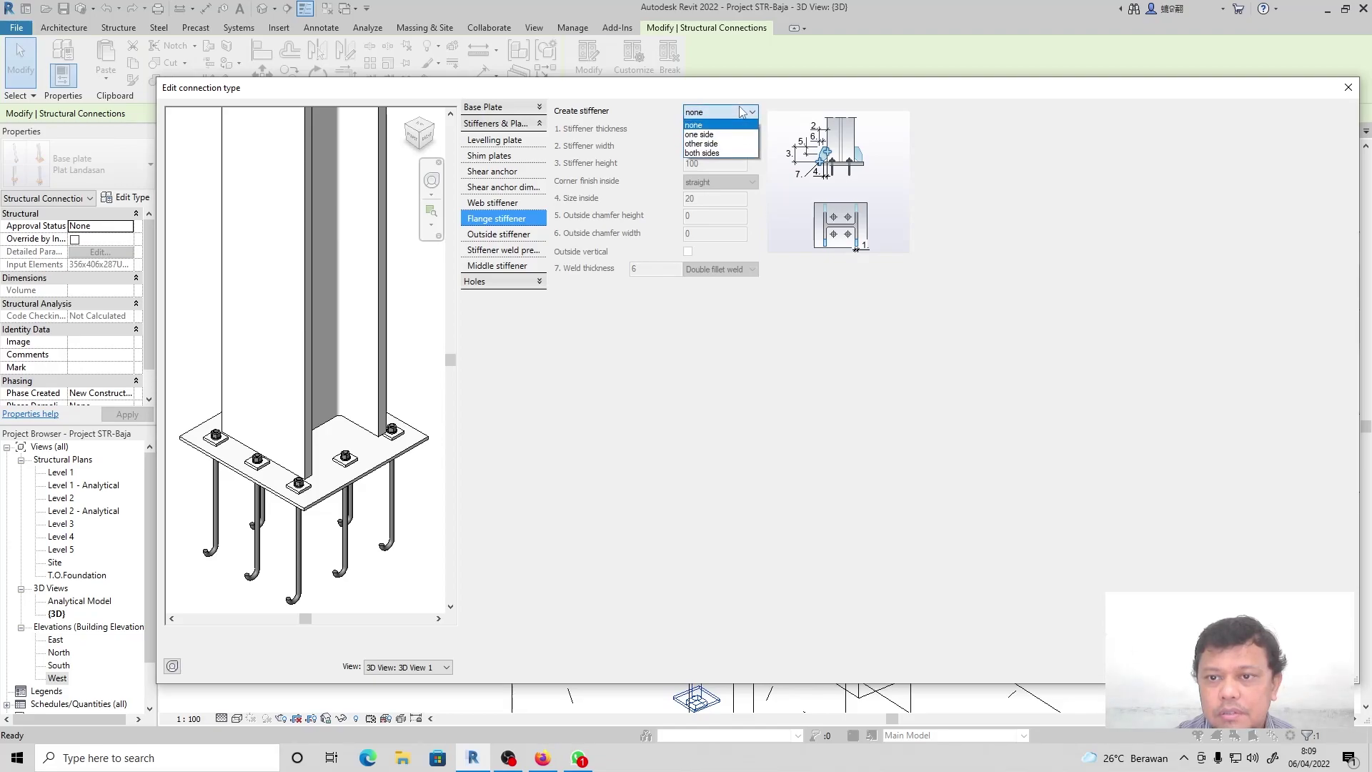
{"action": "left_click", "coordinate": [715, 138]}
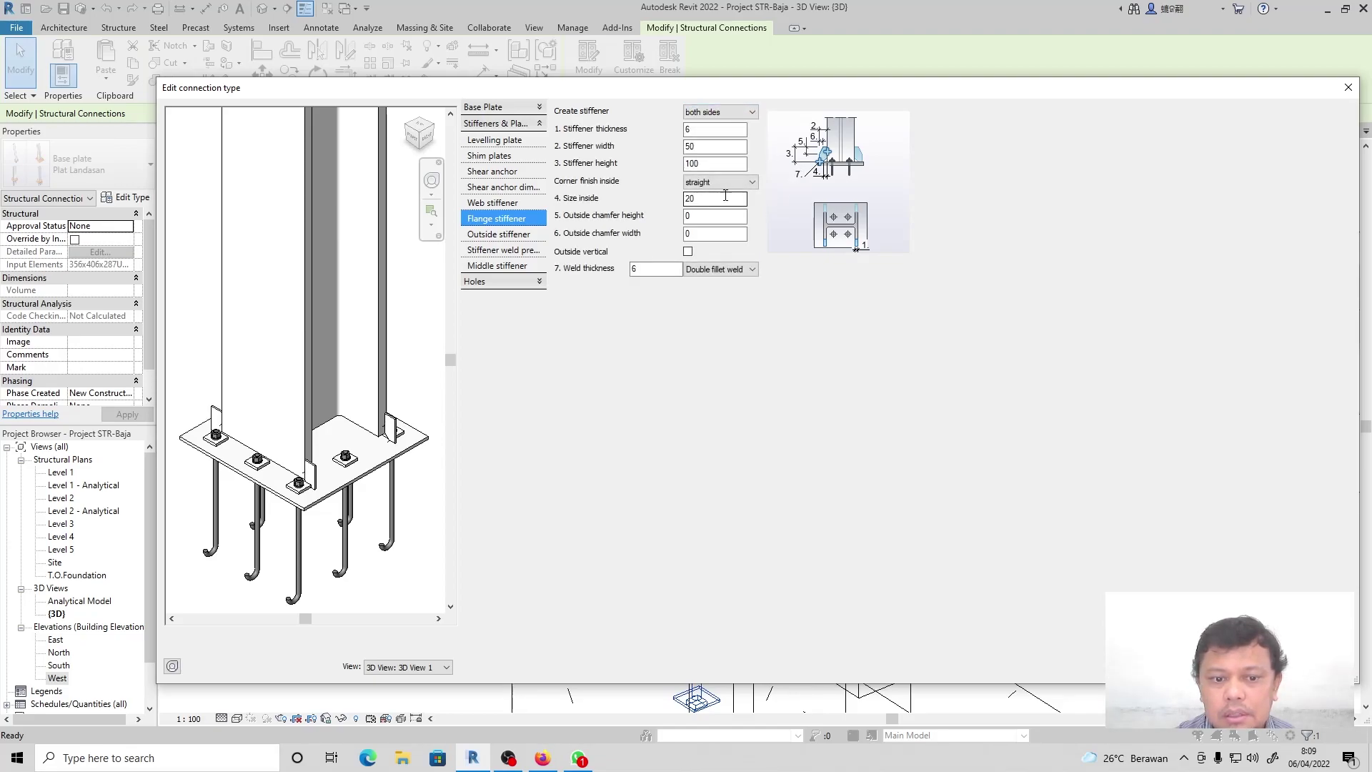
{"action": "left_click", "coordinate": [729, 114]}
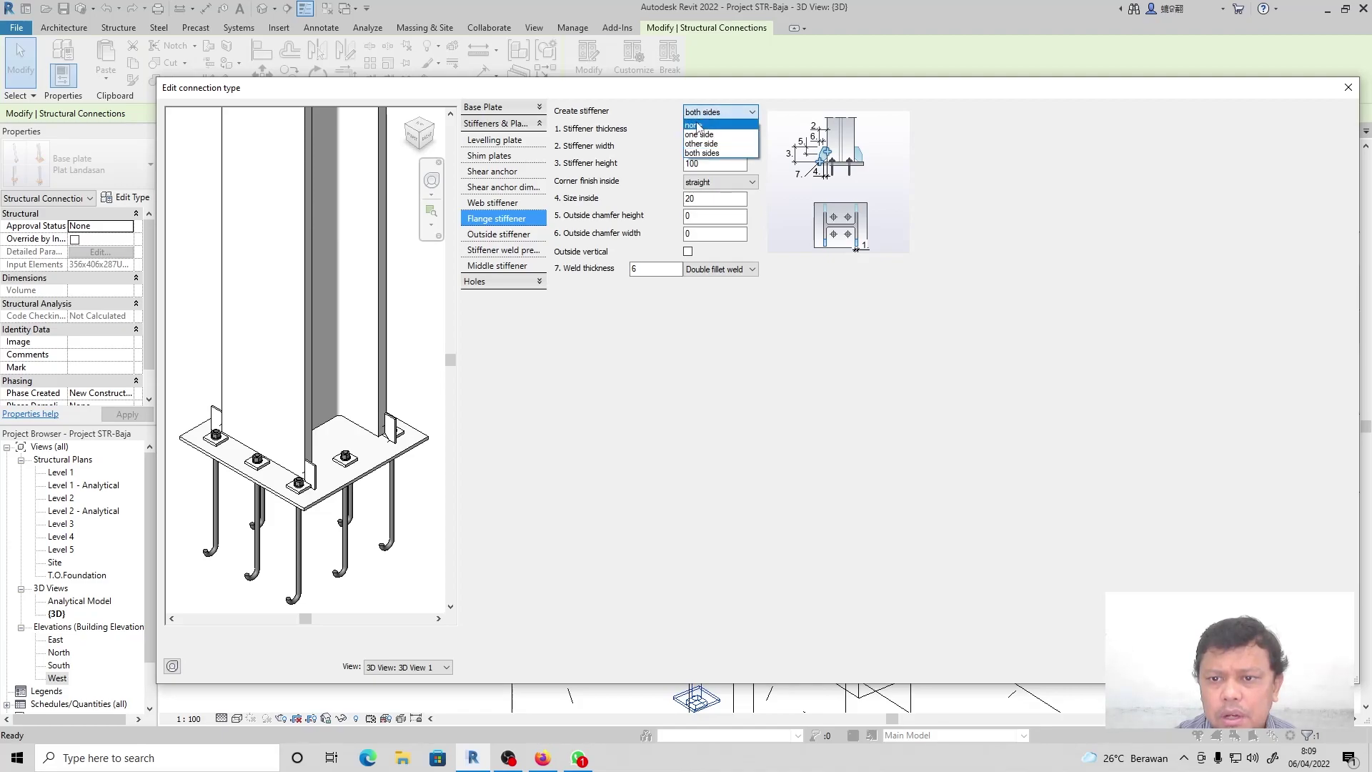
{"action": "left_click", "coordinate": [698, 125]}
Try web stiffeners on both sides with their location at web, and turn them back to none.
{"action": "left_click", "coordinate": [502, 235]}
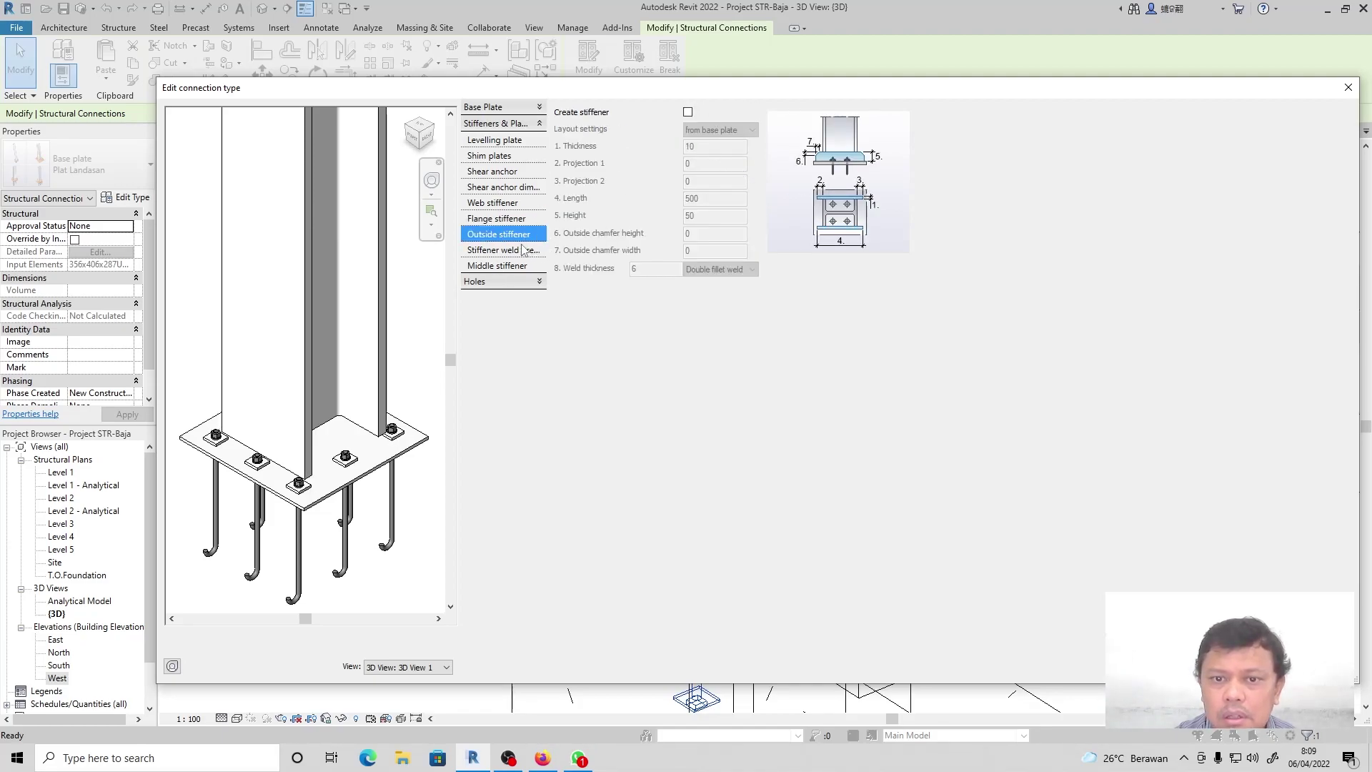
{"action": "left_click", "coordinate": [499, 203]}
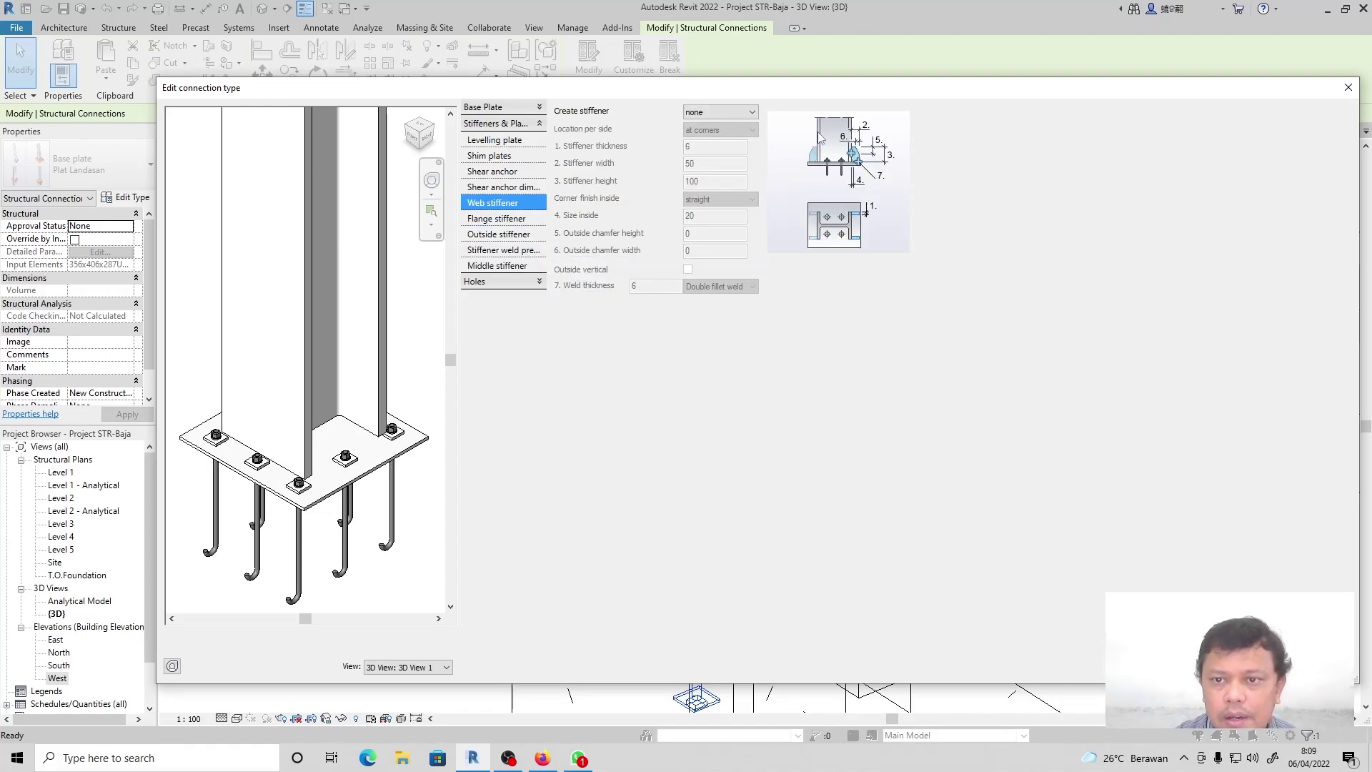
{"action": "left_click", "coordinate": [738, 113]}
{"action": "left_click", "coordinate": [707, 142]}
{"action": "left_click", "coordinate": [721, 130]}
{"action": "left_click", "coordinate": [707, 152]}
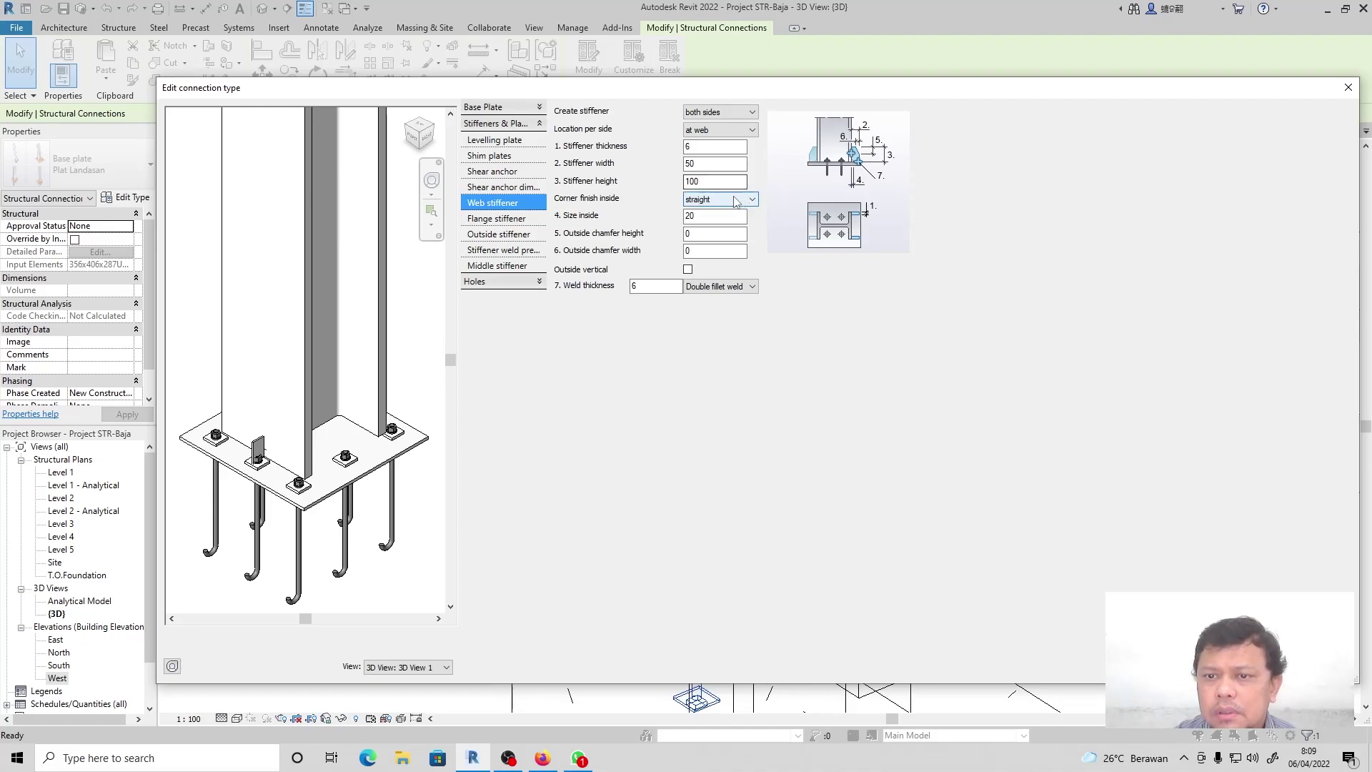
{"action": "left_click", "coordinate": [740, 113]}
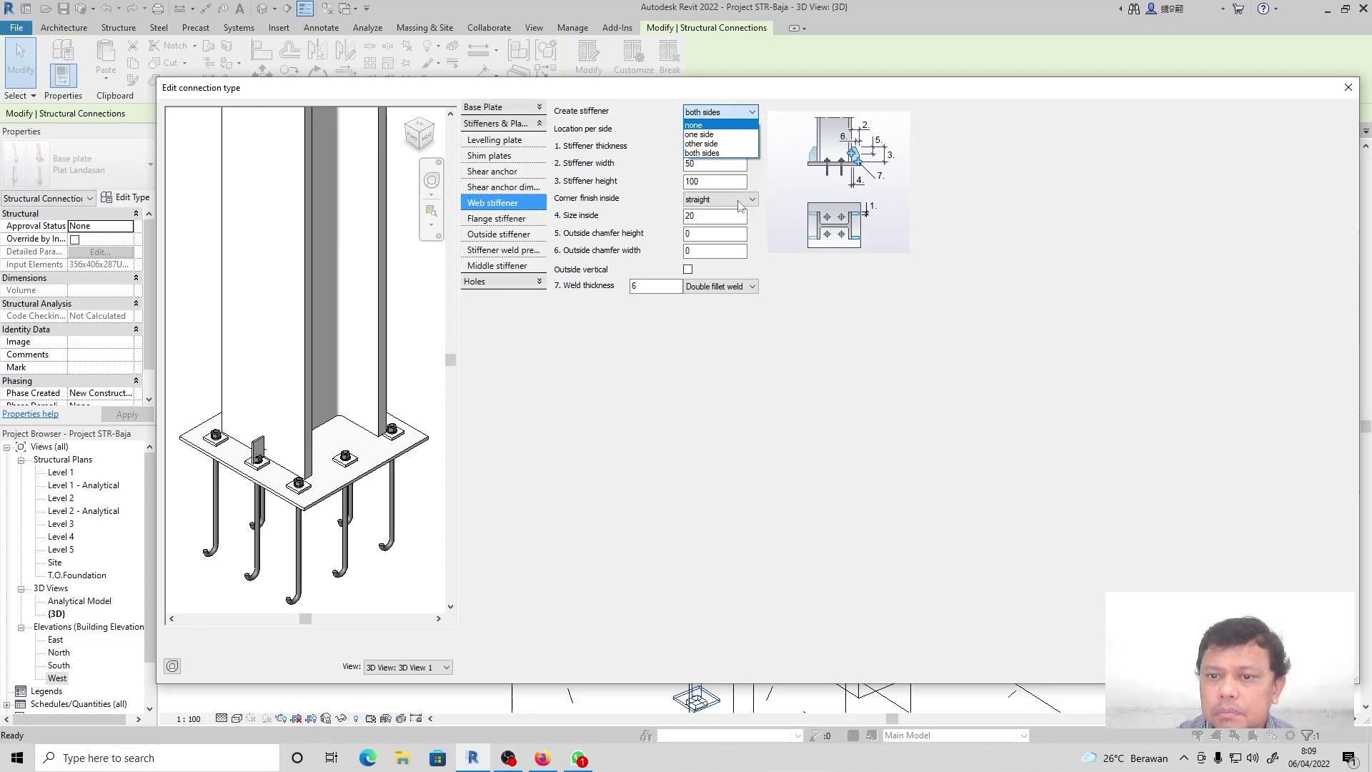
{"action": "left_click", "coordinate": [699, 126]}
Create middle stiffeners on both sides of the column web.
{"action": "left_click", "coordinate": [519, 220]}
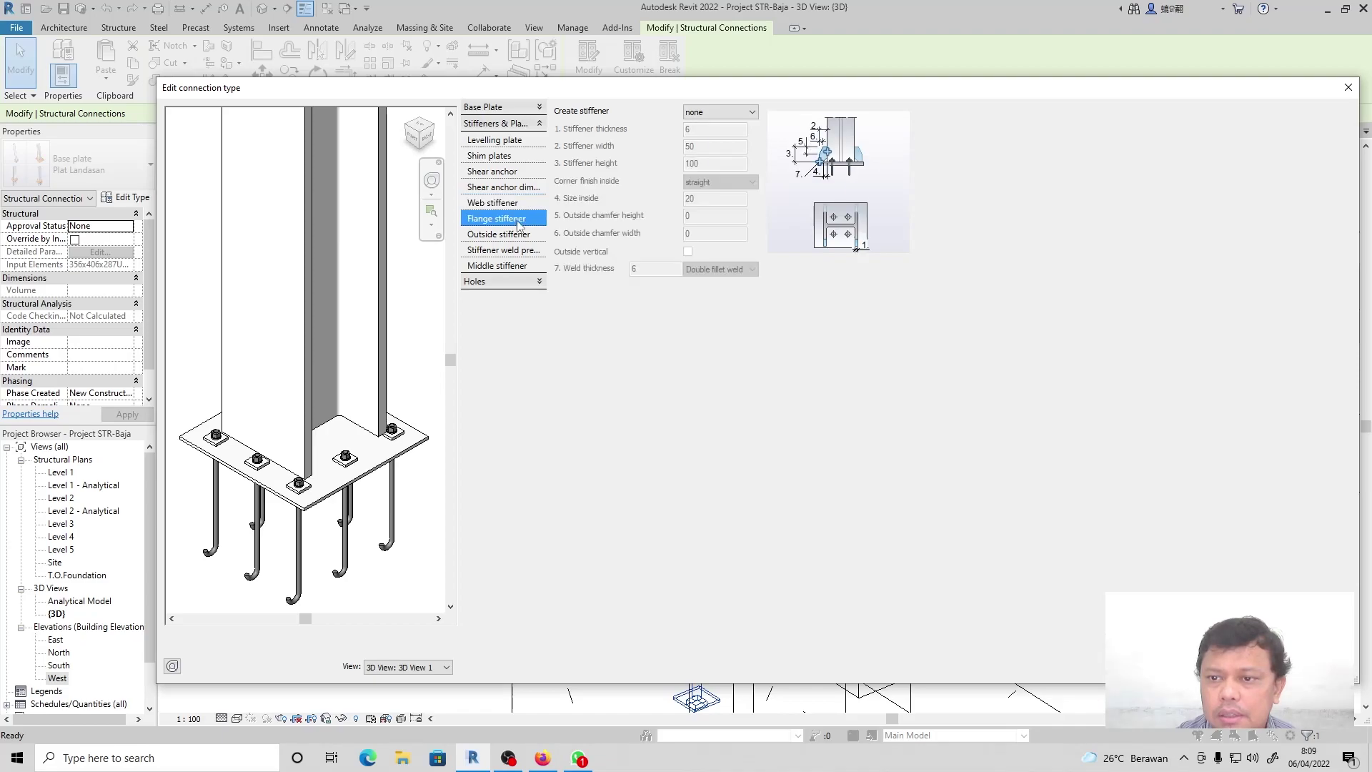
{"action": "left_click", "coordinate": [510, 236]}
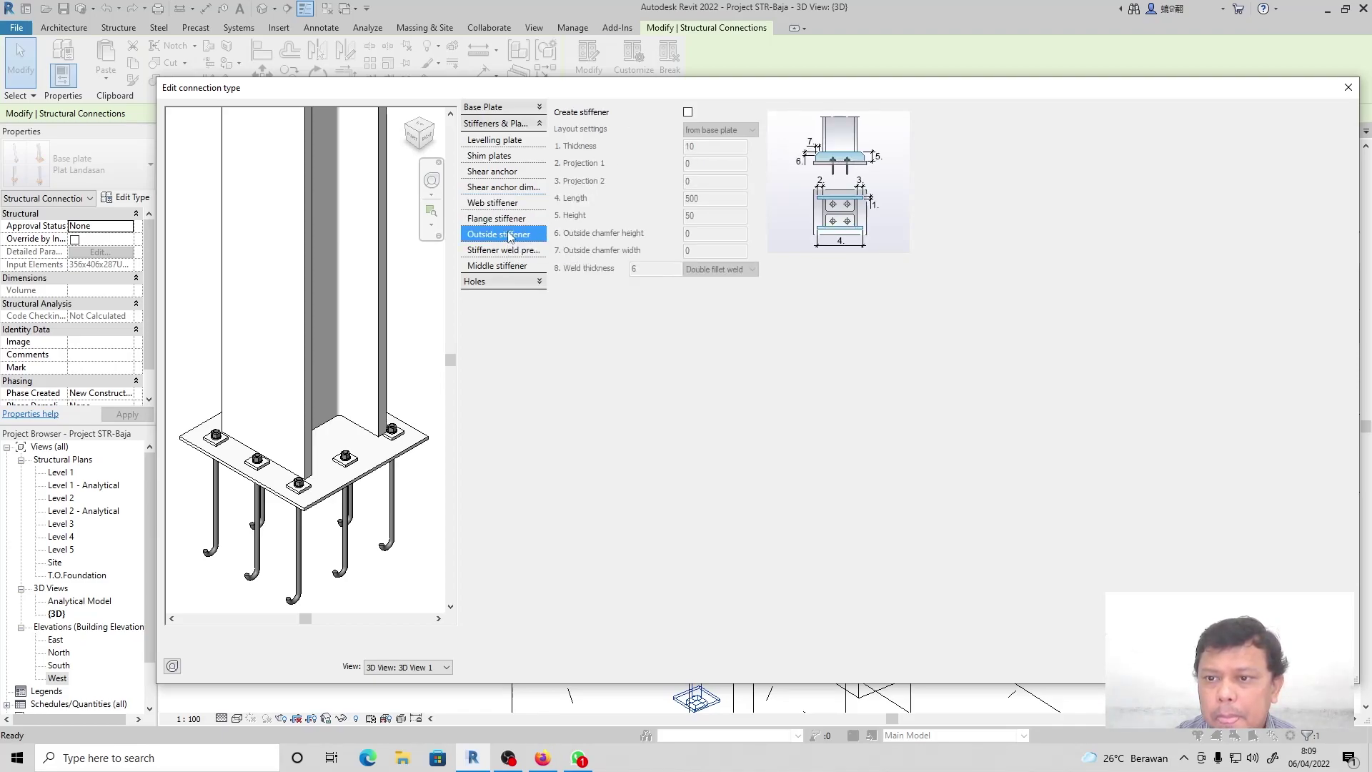
{"action": "left_click", "coordinate": [490, 251]}
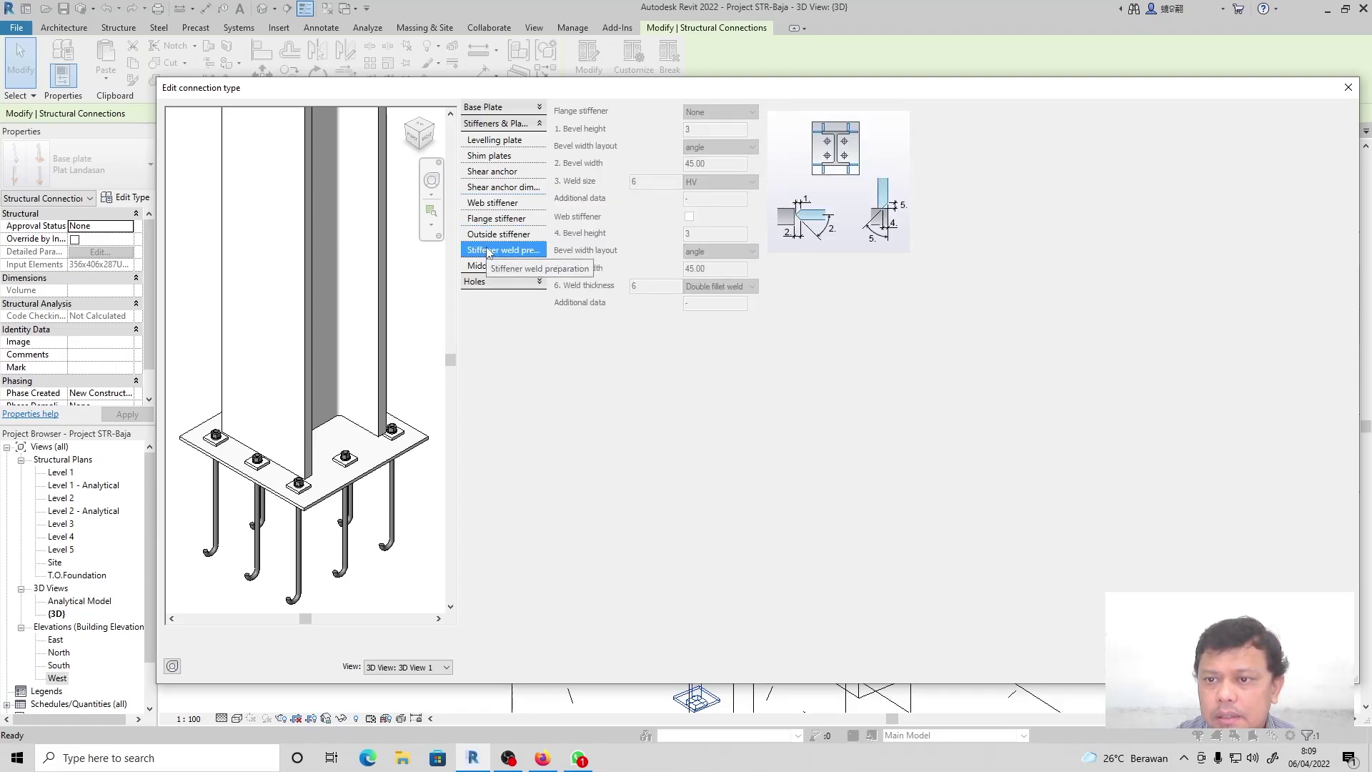
{"action": "left_click", "coordinate": [489, 266]}
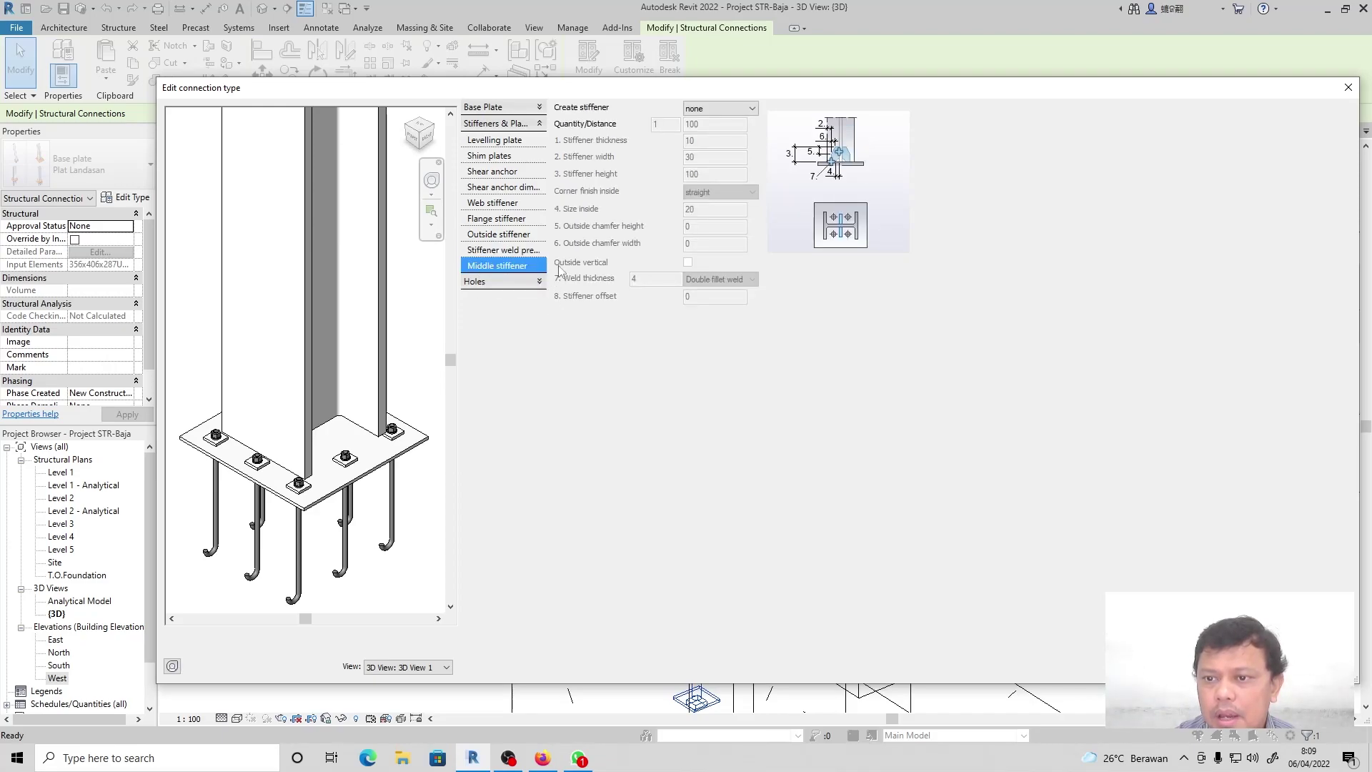
{"action": "left_click", "coordinate": [722, 108]}
{"action": "left_click", "coordinate": [706, 147]}
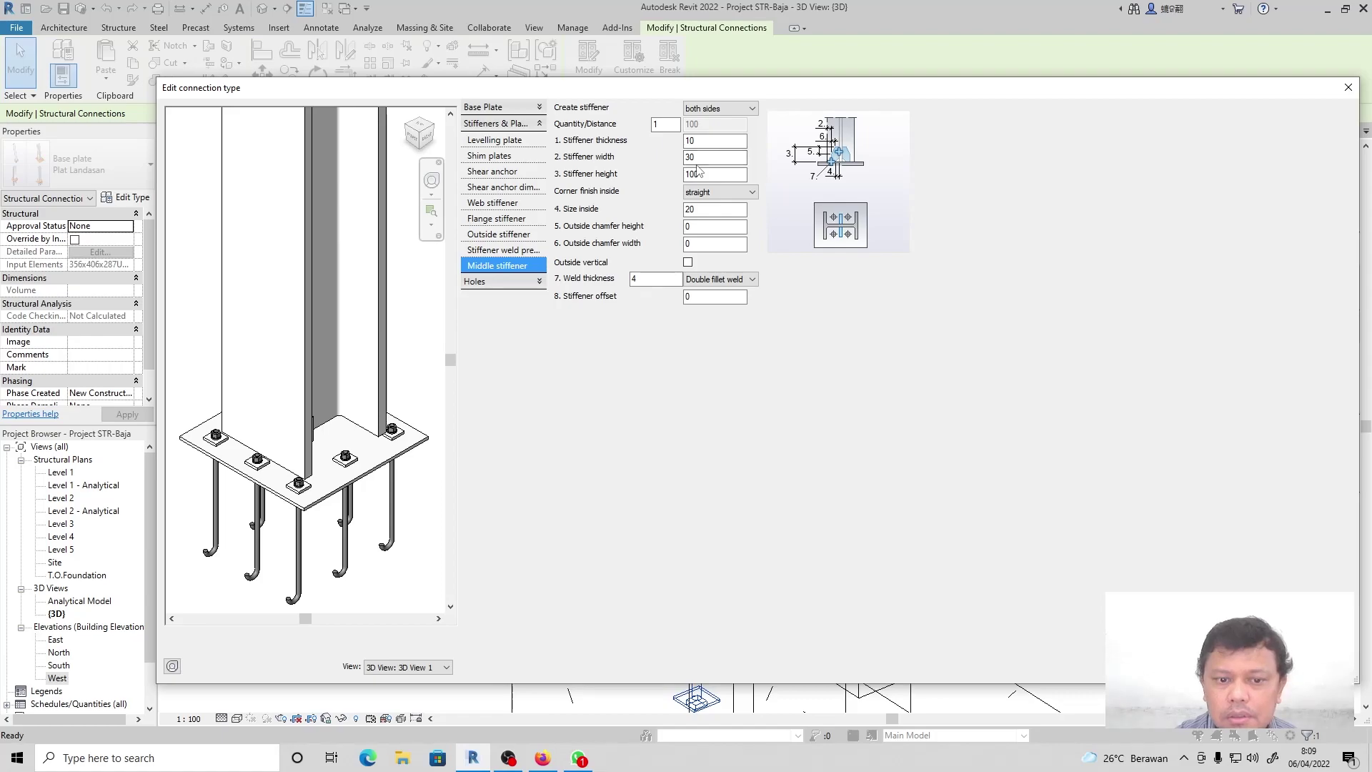
{"action": "middle_click_drag", "start_coordinate": [390, 504], "coordinate": [346, 513], "text": "shift"}
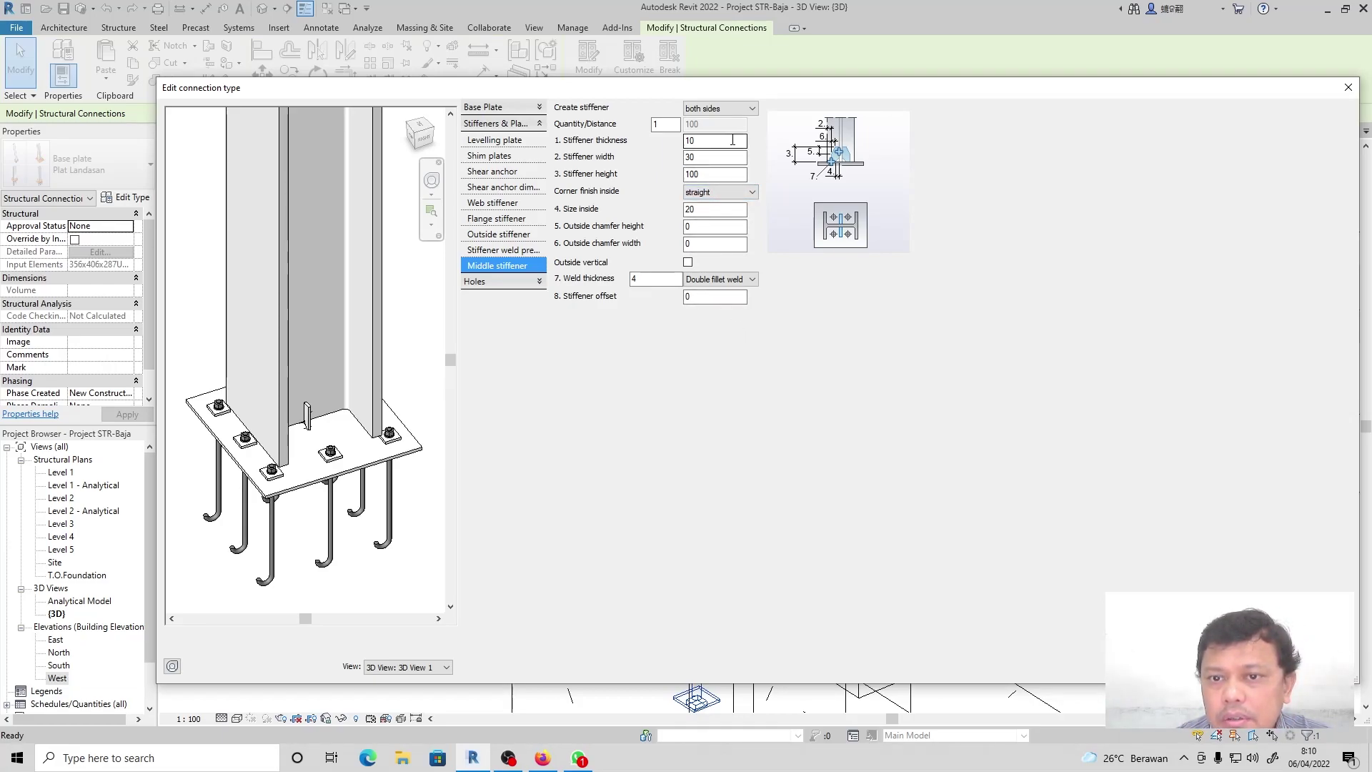
Set the middle stiffener's thickness to 20, width to 100 and height to 500.
{"action": "double_click", "coordinate": [736, 163]}
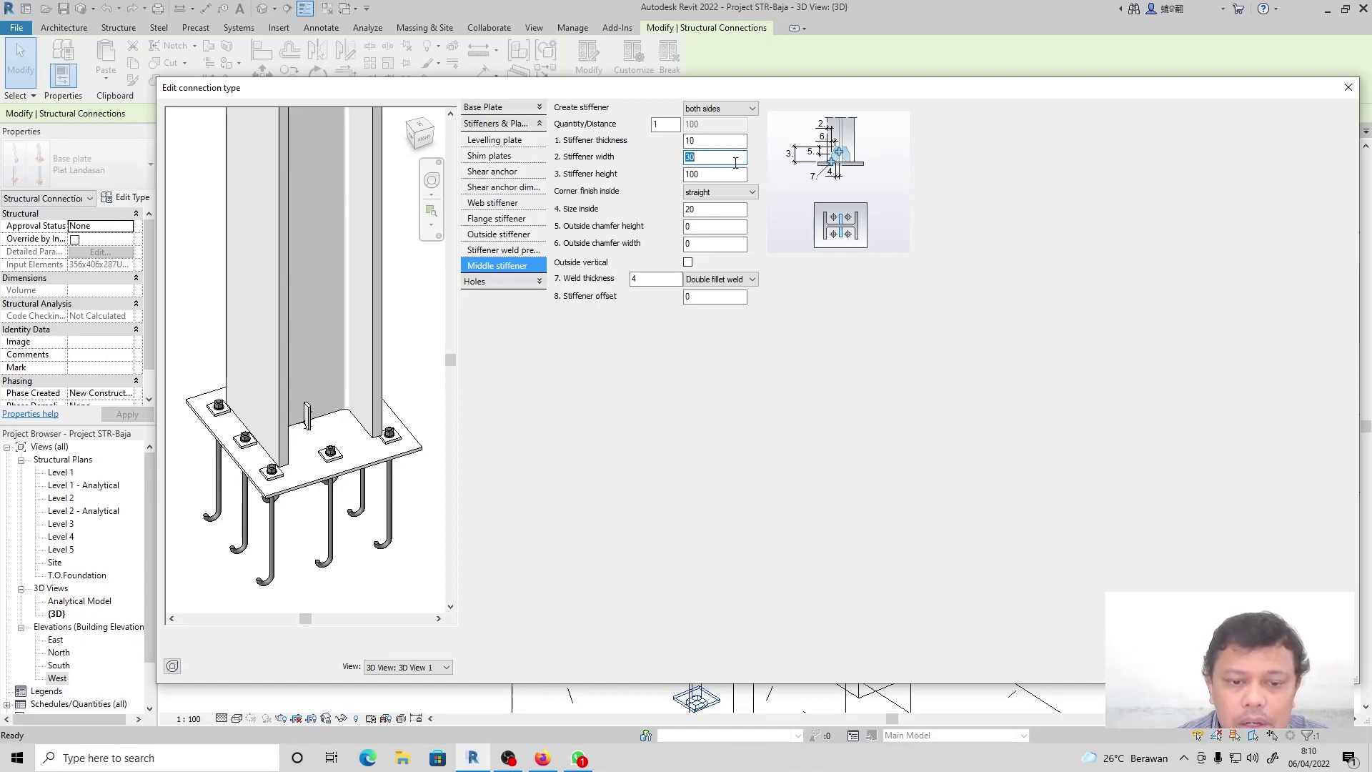
{"action": "double_click", "coordinate": [713, 142]}
{"action": "type", "text": "20"}
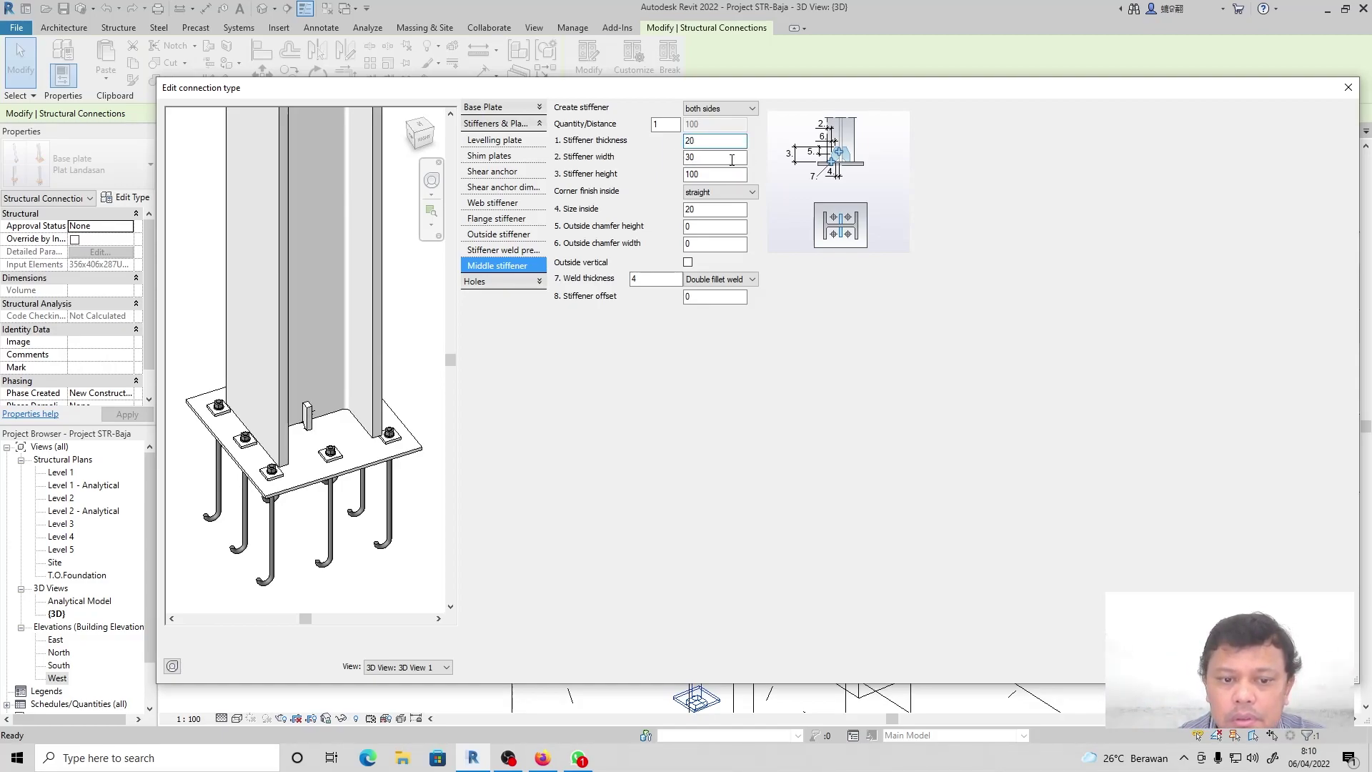
{"action": "double_click", "coordinate": [736, 158]}
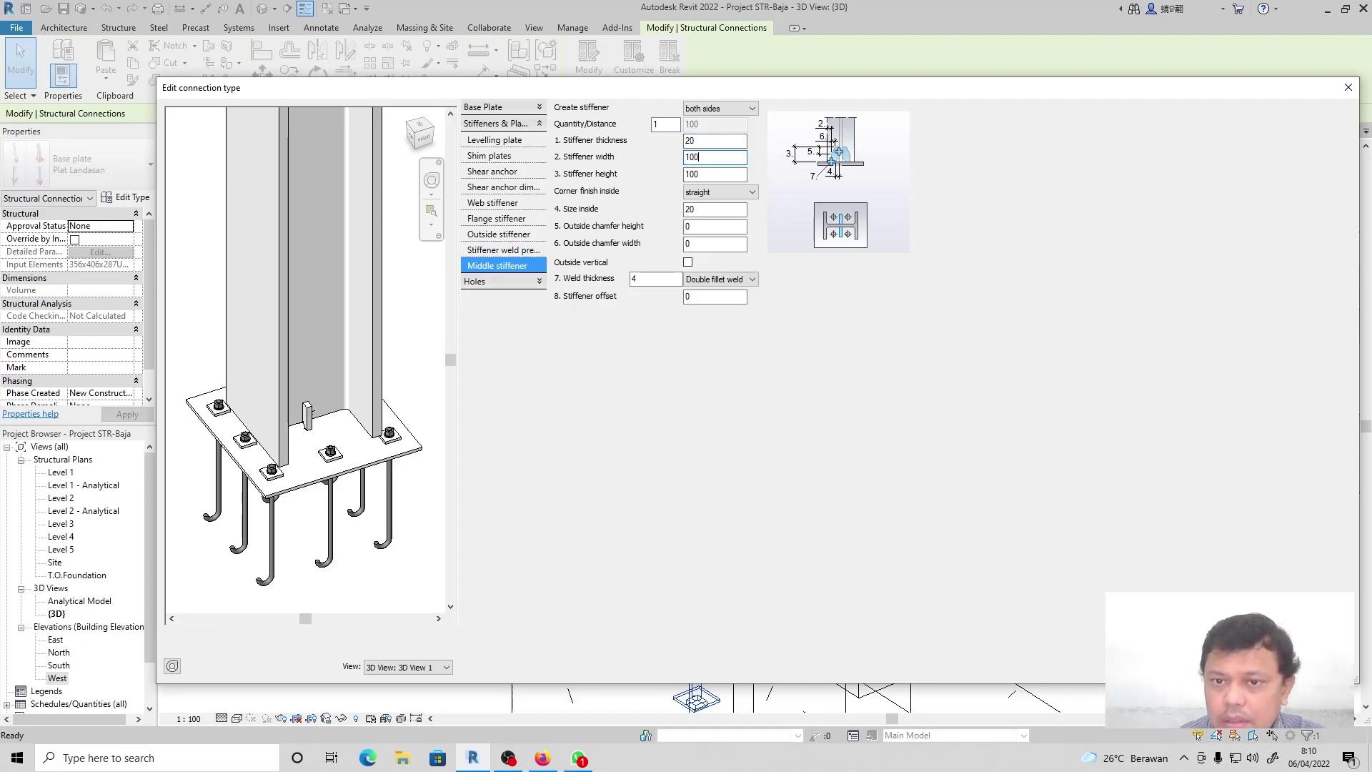
{"action": "left_click", "coordinate": [719, 175]}
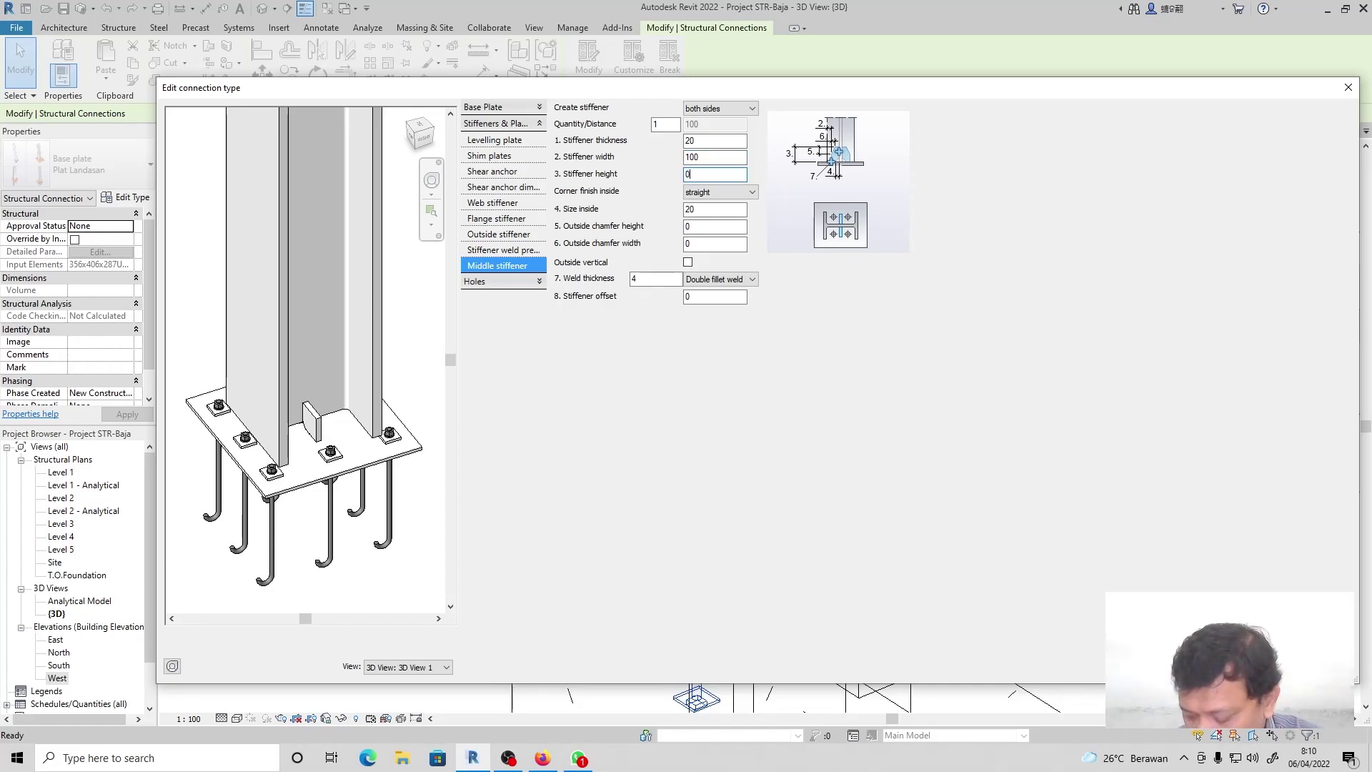
{"action": "type", "text": "500"}
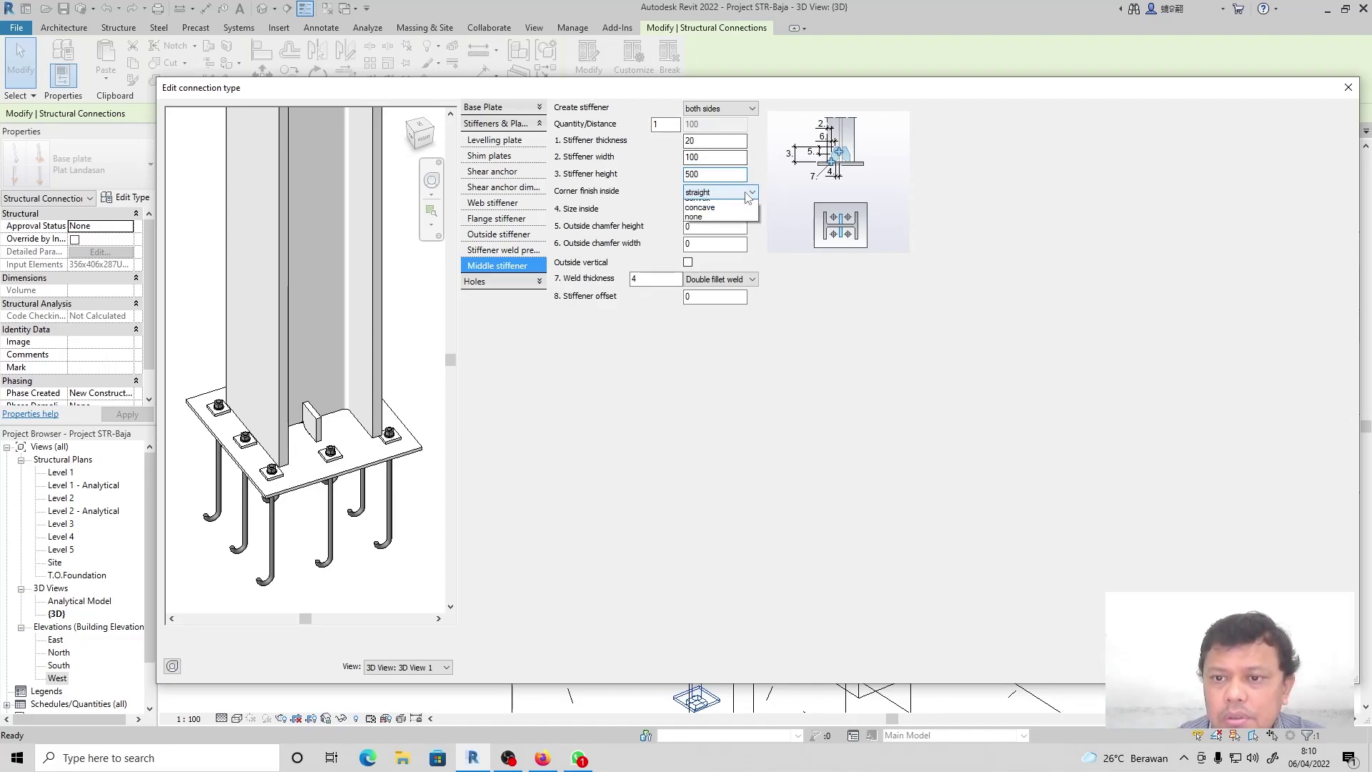
Try convex and none as the middle stiffener's inside corner finish, and restore it to straight.
{"action": "left_click", "coordinate": [744, 192]}
{"action": "left_click", "coordinate": [719, 215]}
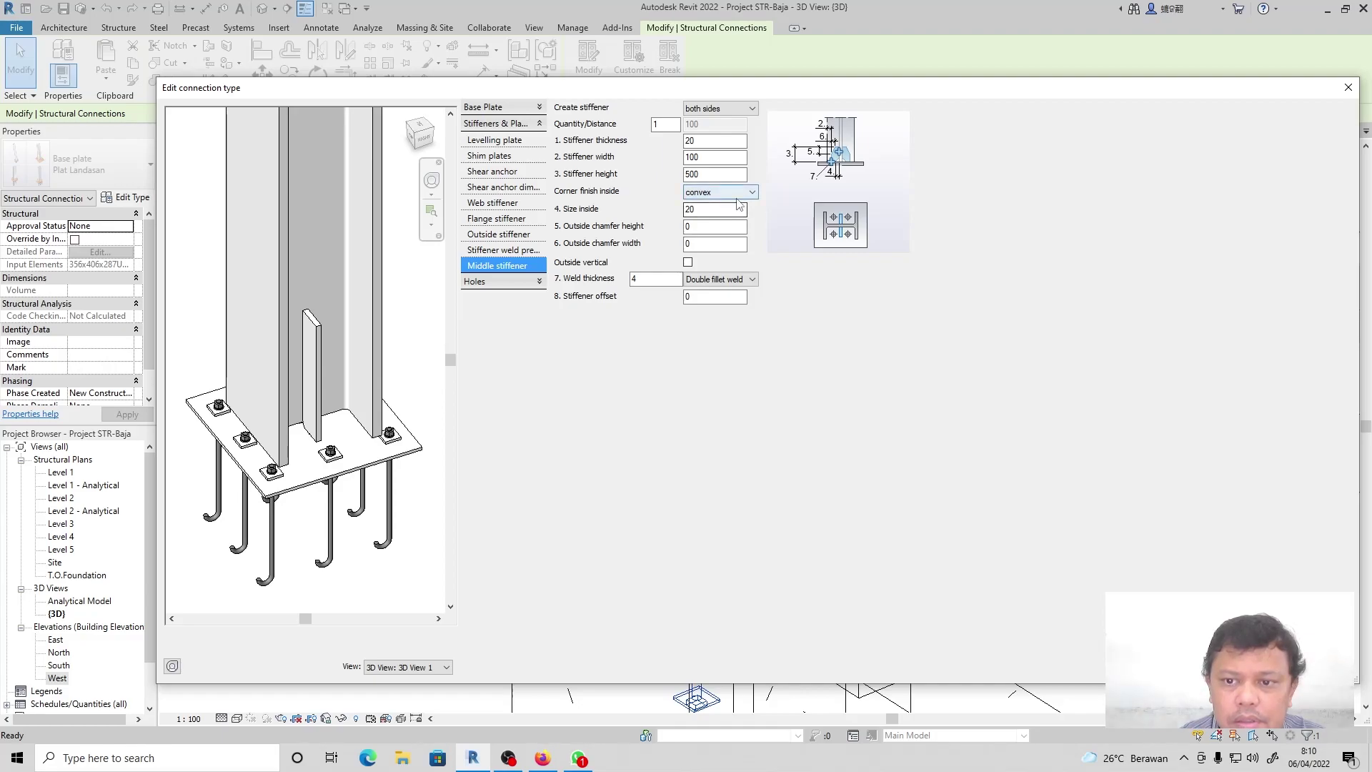
{"action": "left_click", "coordinate": [738, 193]}
{"action": "left_click", "coordinate": [720, 227]}
{"action": "left_click", "coordinate": [738, 192]}
{"action": "left_click", "coordinate": [719, 203]}
{"action": "left_click", "coordinate": [723, 191]}
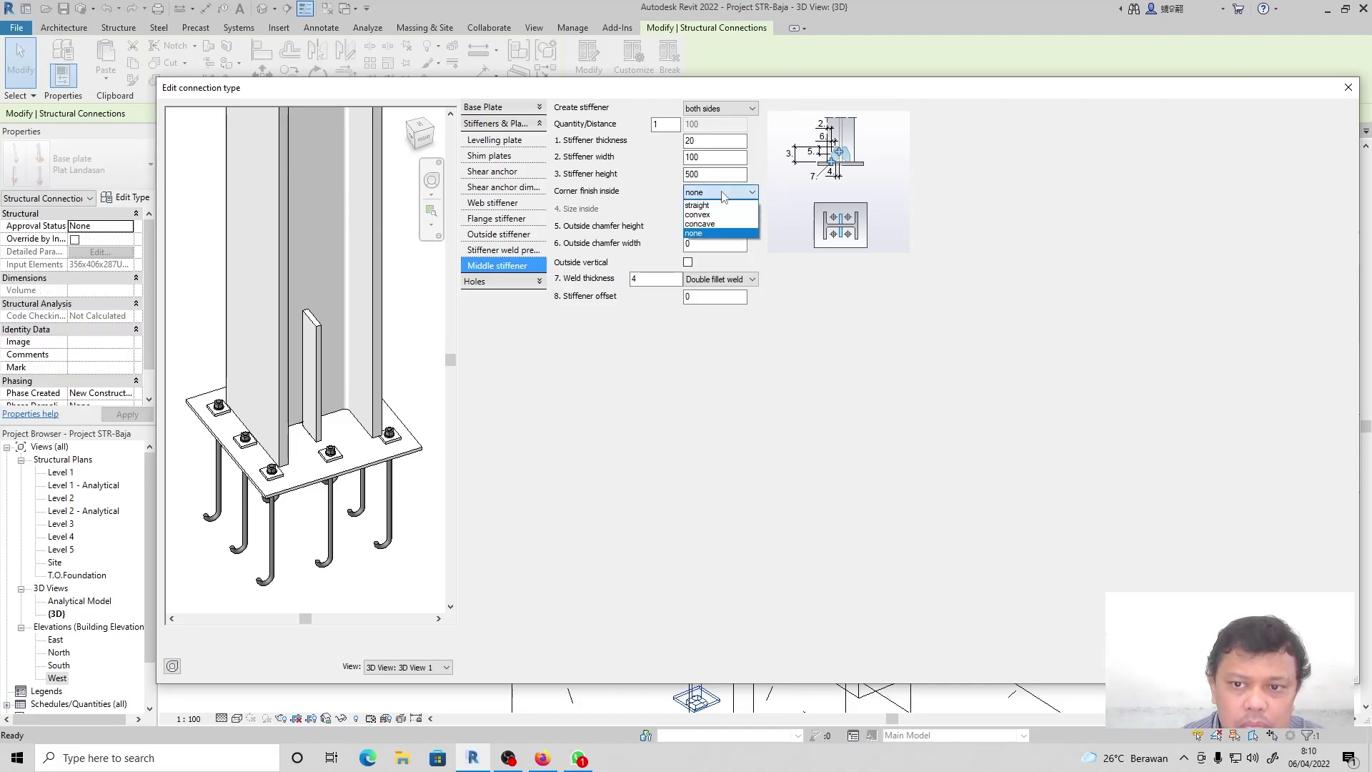
{"action": "left_click", "coordinate": [720, 209]}
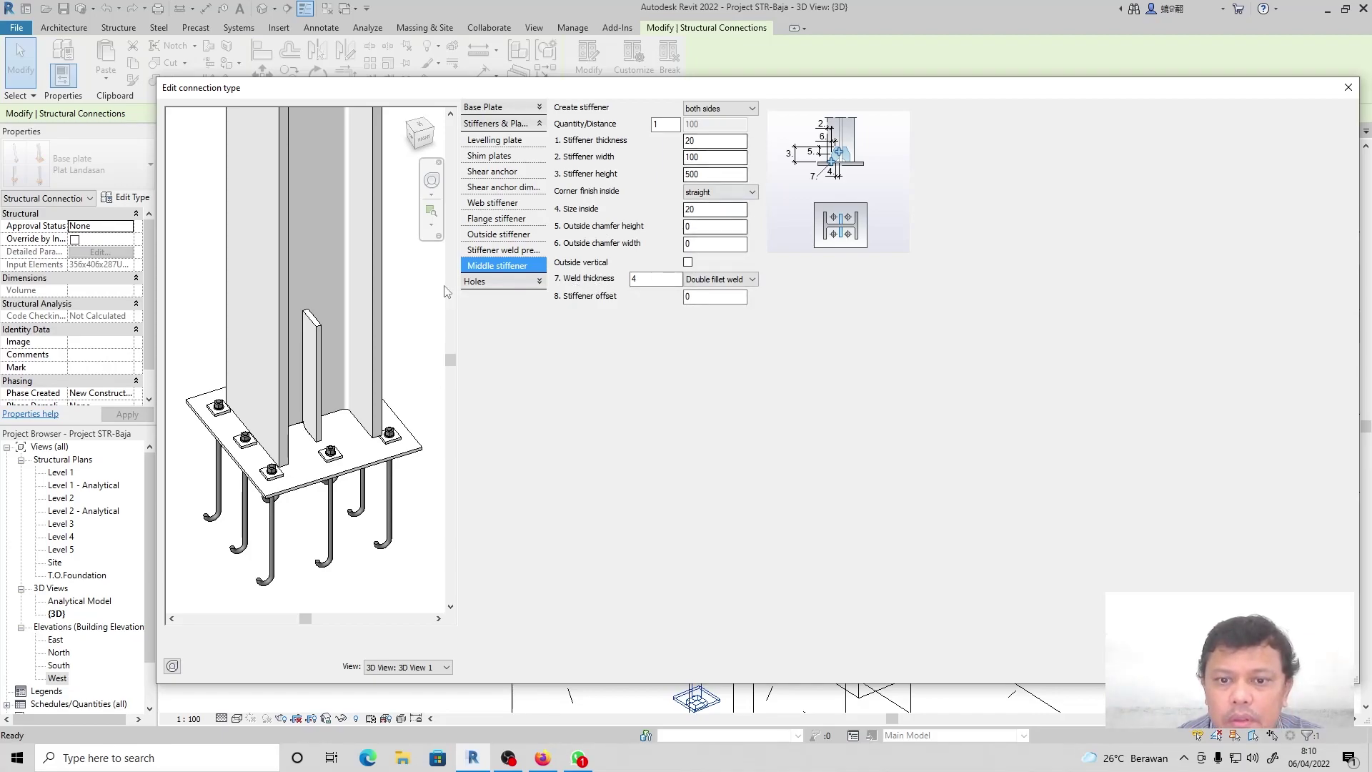
Examine the middle stiffener weld types, the galvanising hole, grout hole and punch mark settings, and the base plate preview.
{"action": "left_click", "coordinate": [752, 279]}
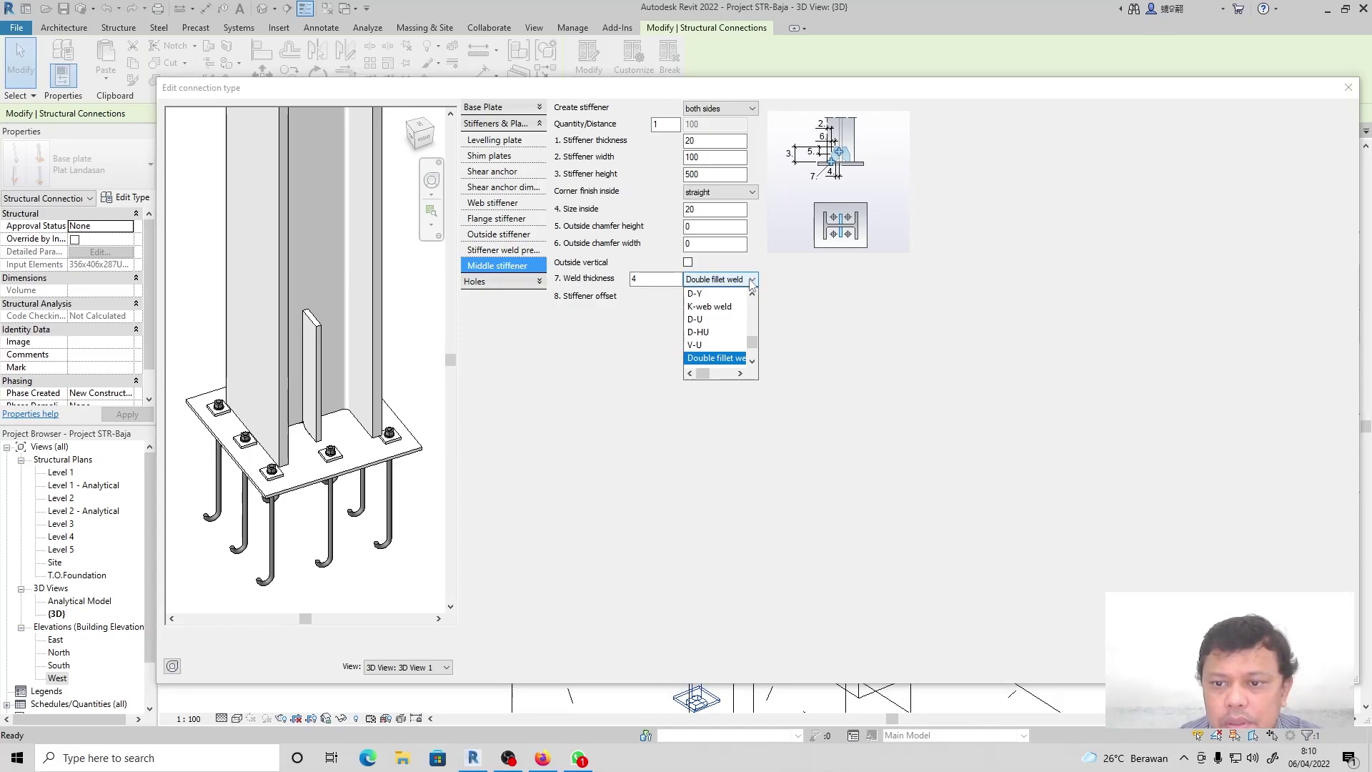
{"action": "left_click", "coordinate": [533, 281]}
{"action": "left_click", "coordinate": [510, 159]}
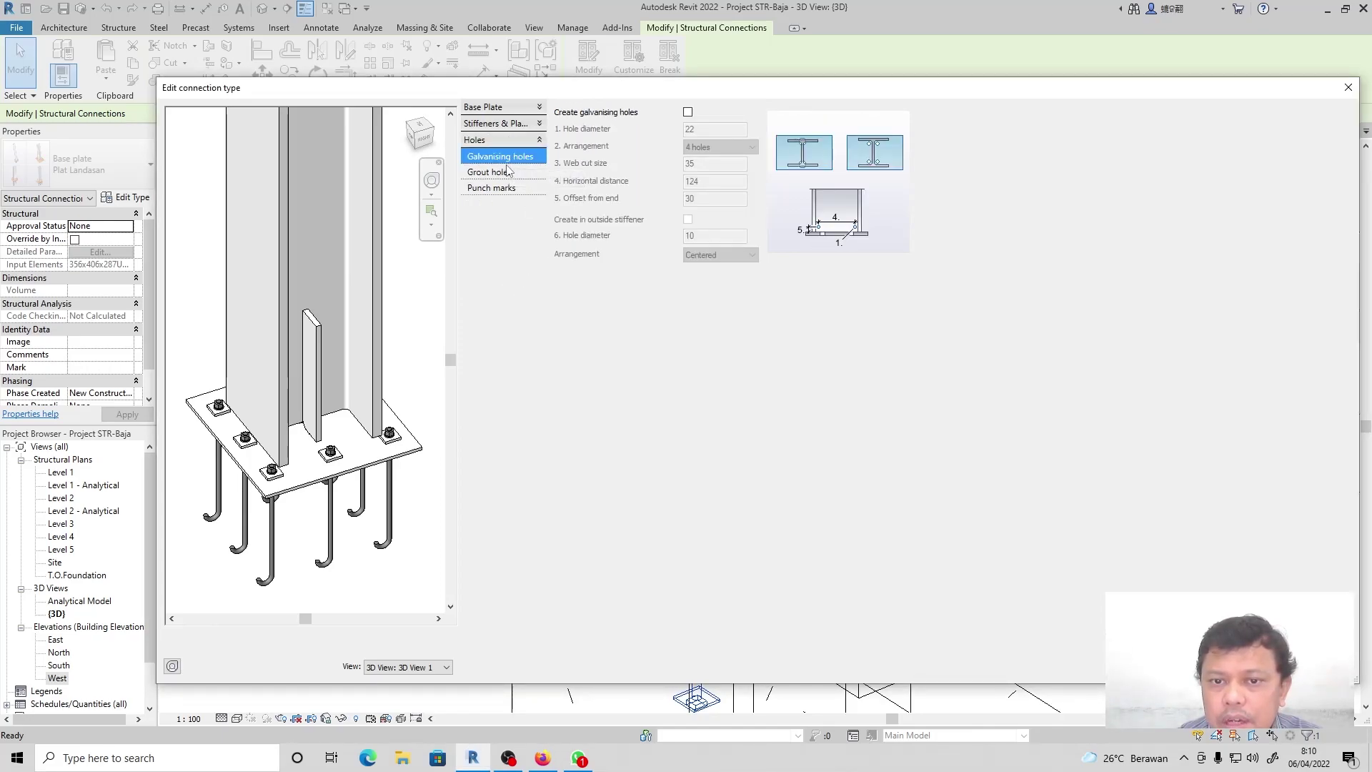
{"action": "left_click", "coordinate": [509, 172]}
{"action": "left_click", "coordinate": [505, 189]}
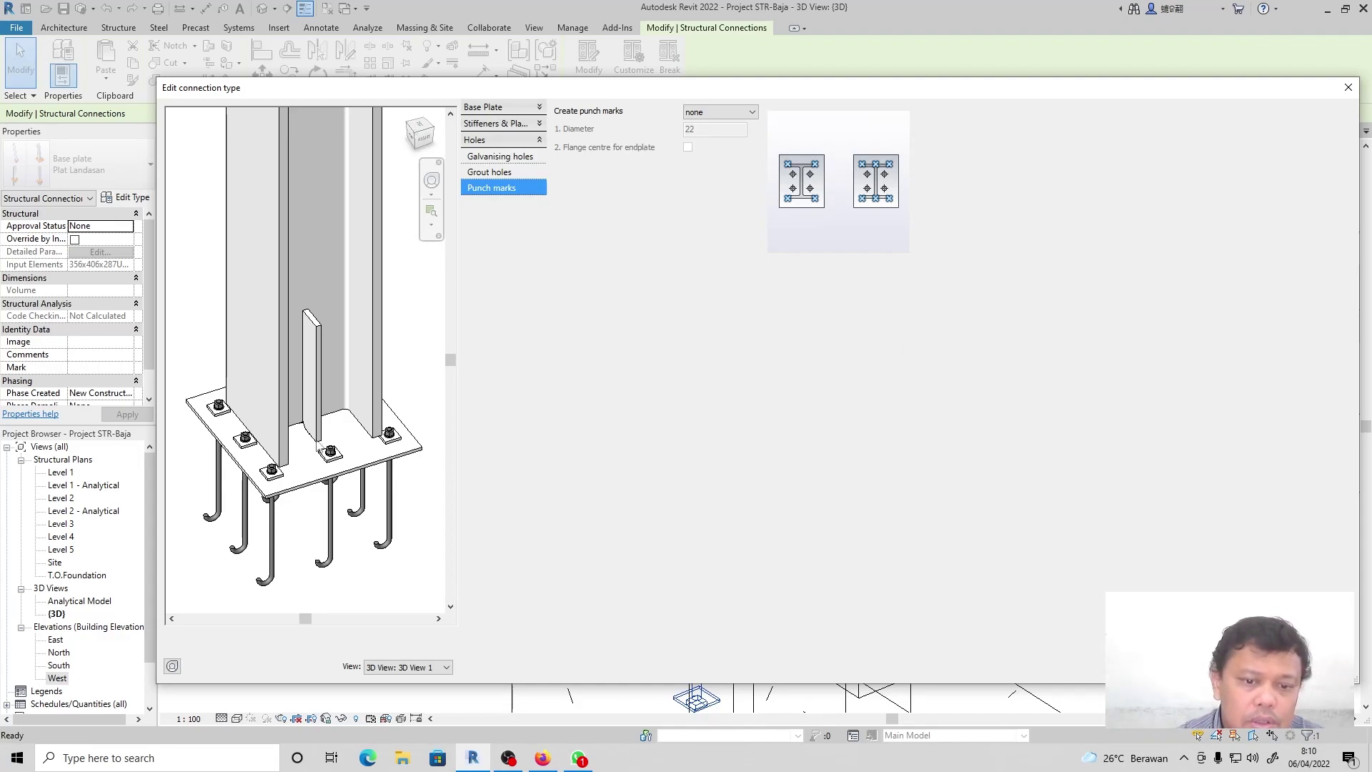
{"action": "middle_click_drag", "start_coordinate": [384, 515], "coordinate": [350, 384], "text": "shift"}
{"action": "scroll", "coordinate": [241, 247], "scroll_direction": "up", "scroll_amount": 2}
{"action": "scroll", "coordinate": [309, 386], "scroll_direction": "down", "scroll_amount": 2}
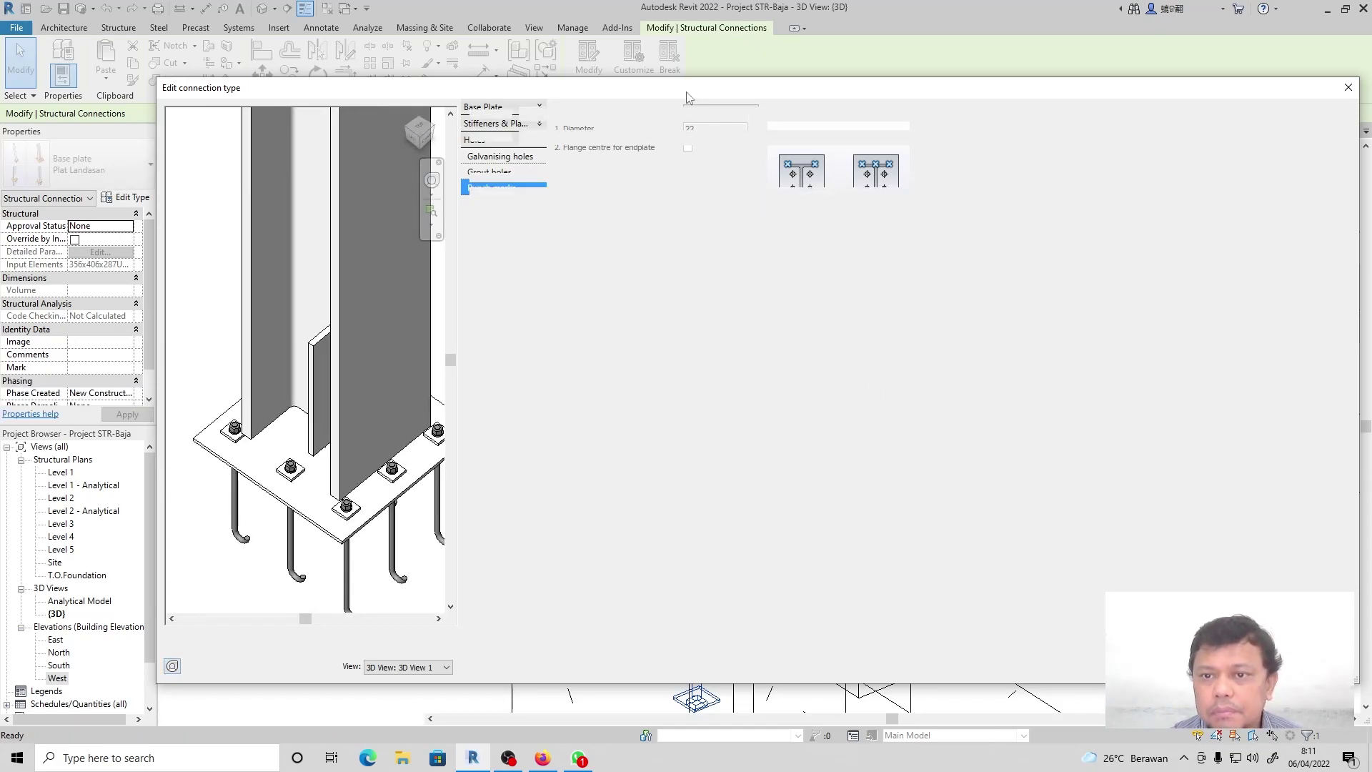
Accept the edited connection parameters, apply them to the Plat Landasan type and deselect the base plate.
{"action": "left_click", "coordinate": [1183, 666]}
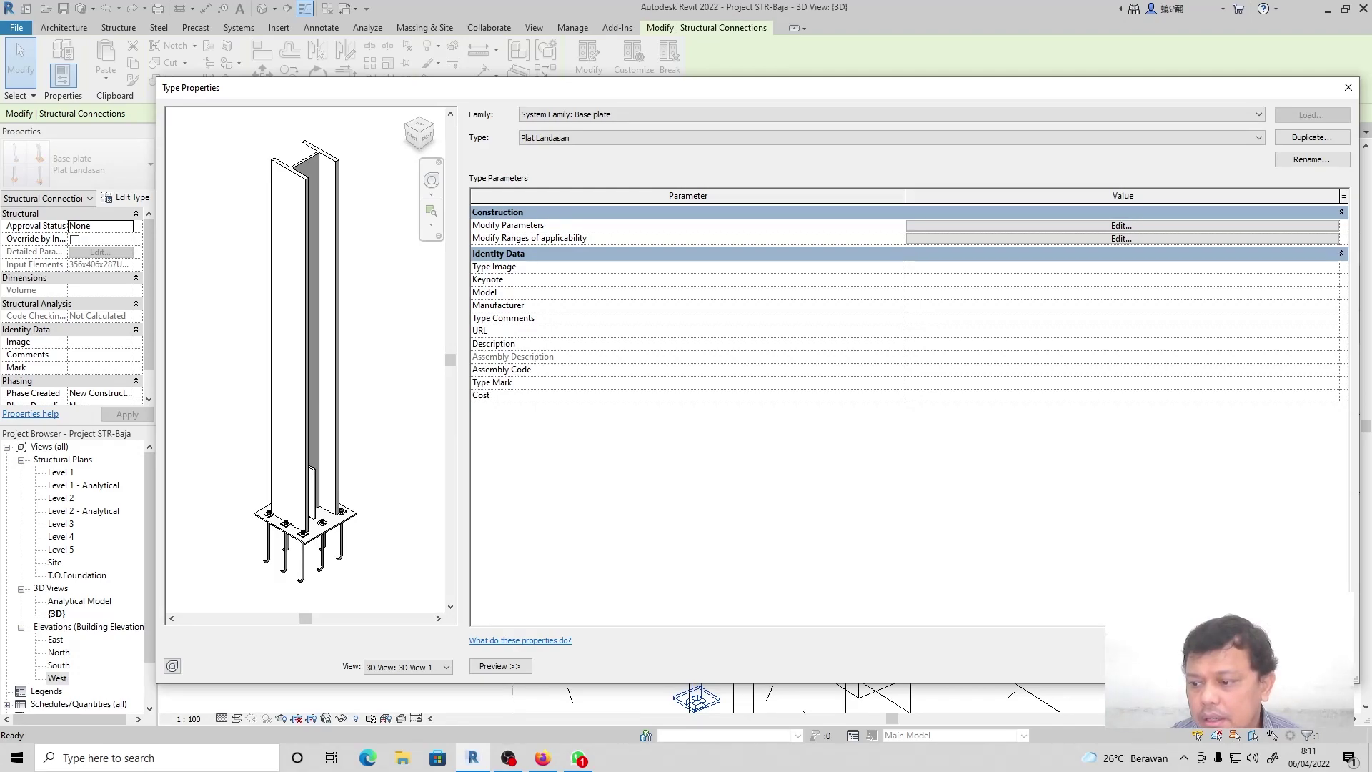
{"action": "left_click", "coordinate": [1319, 666]}
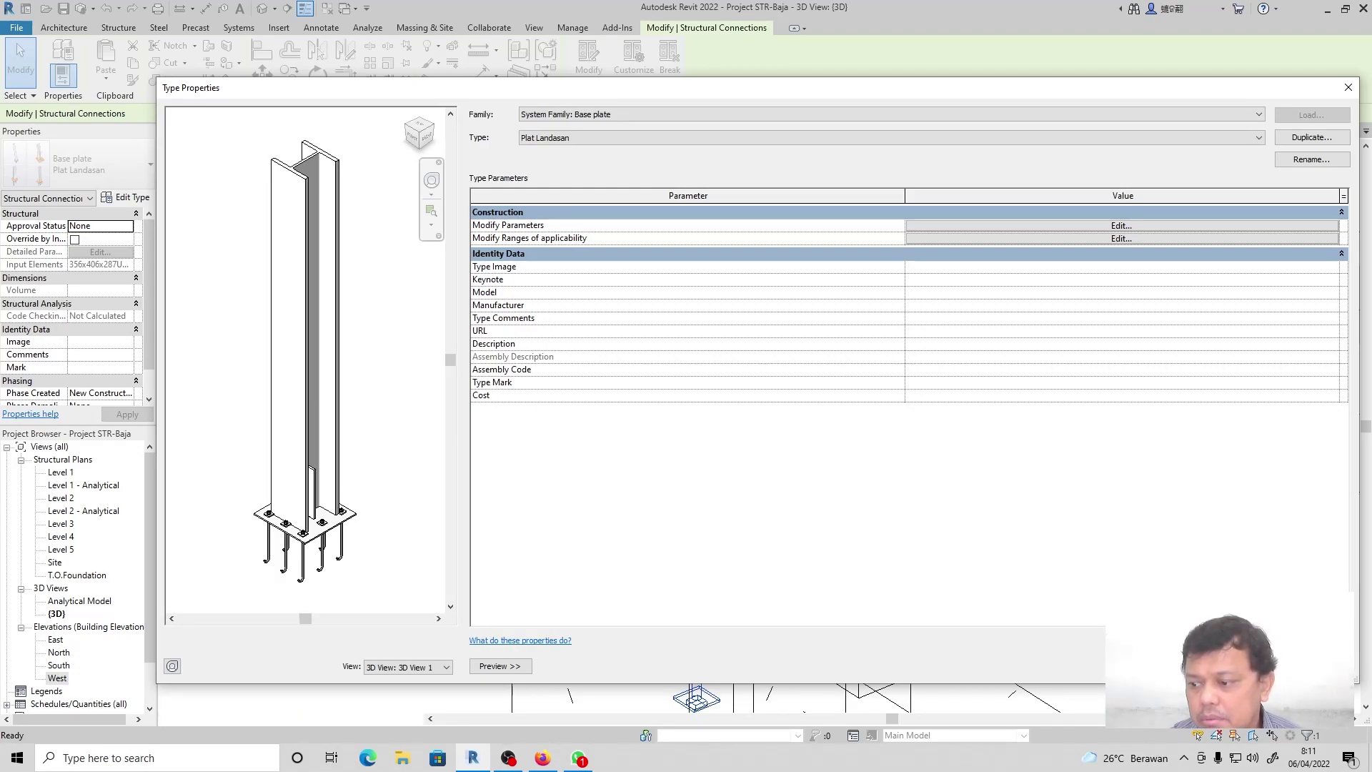
{"action": "left_click", "coordinate": [1183, 666]}
{"action": "left_click", "coordinate": [455, 350]}
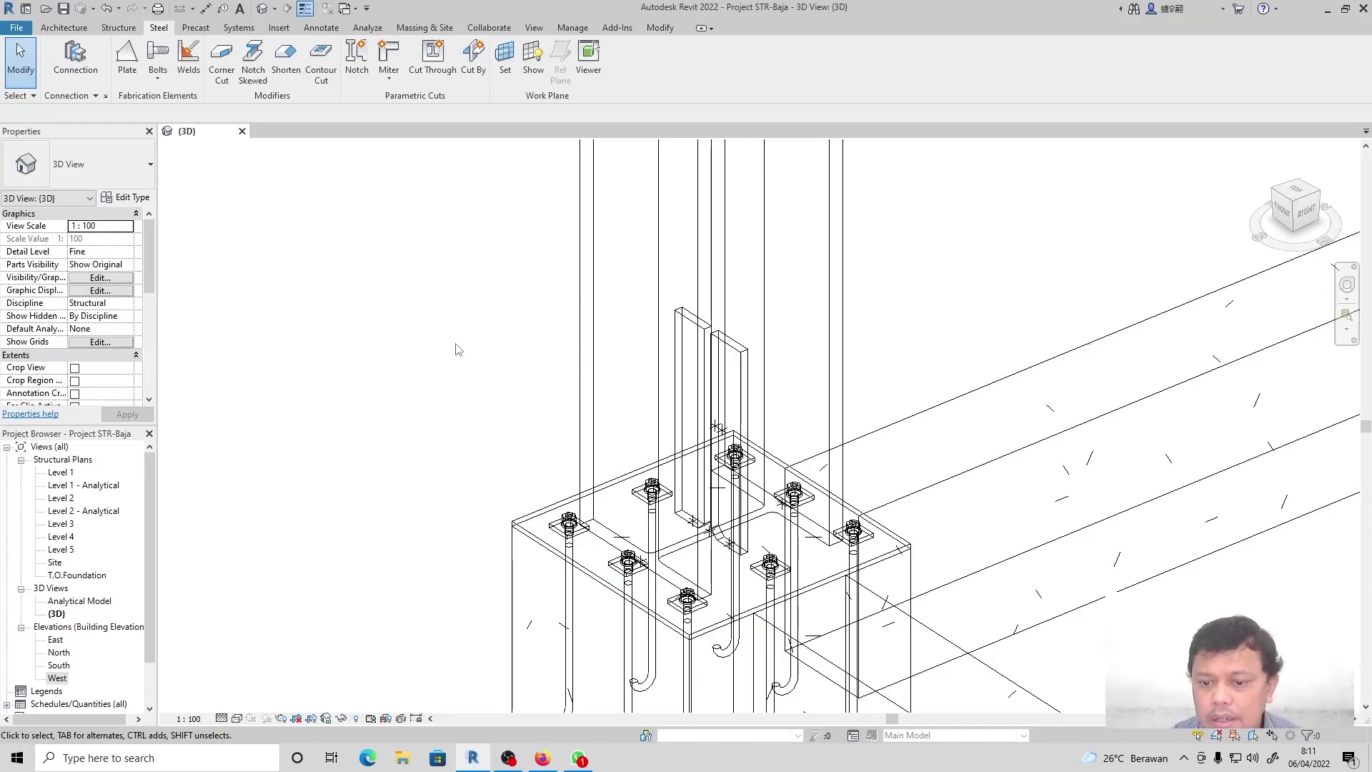
Dismiss the save reminder and place a Plat Landasan base plate between the steel column and concrete column at grid 2.
{"action": "scroll", "coordinate": [456, 349], "scroll_direction": "down", "scroll_amount": 4}
{"action": "middle_click_drag", "start_coordinate": [448, 447], "coordinate": [417, 408], "text": "shift"}
{"action": "scroll", "coordinate": [418, 408], "scroll_direction": "down", "scroll_amount": 2}
{"action": "scroll", "coordinate": [417, 408], "scroll_direction": "down", "scroll_amount": 3}
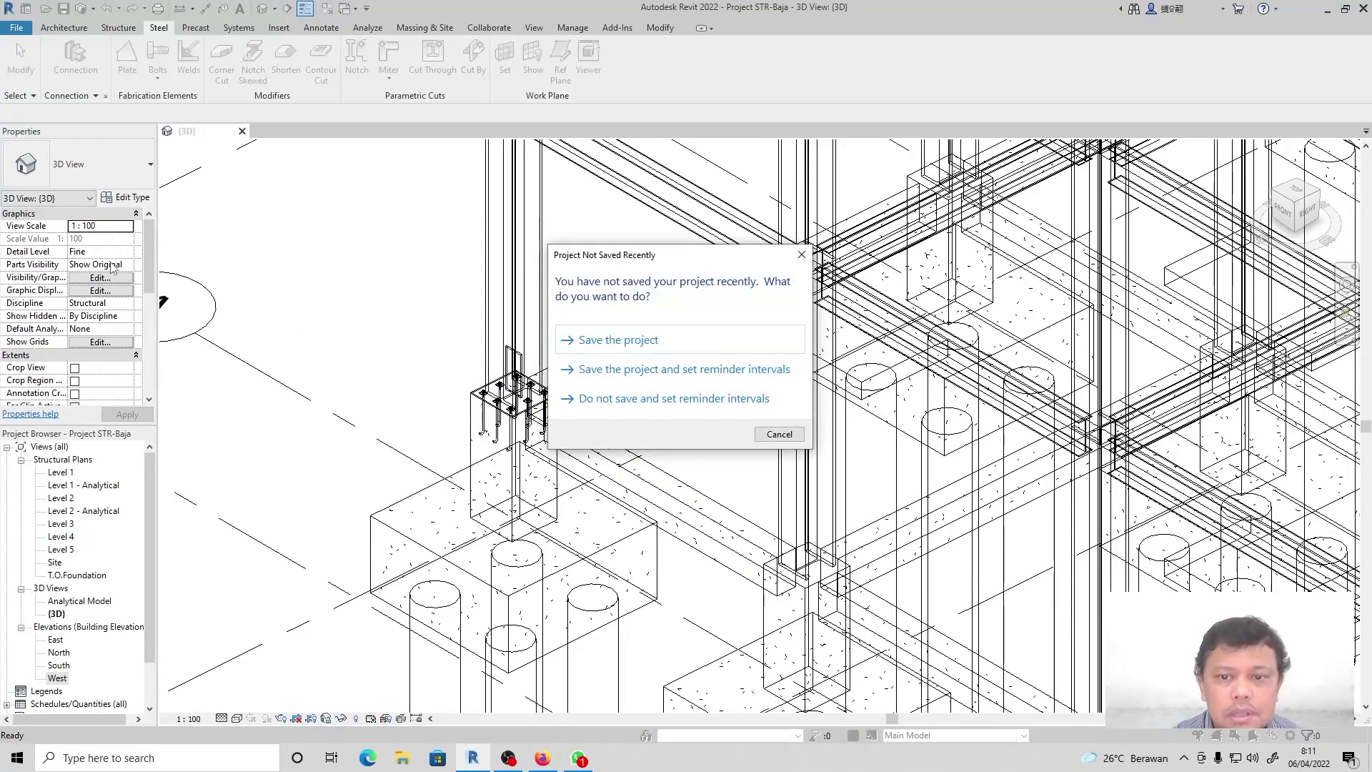
{"action": "left_click", "coordinate": [776, 434]}
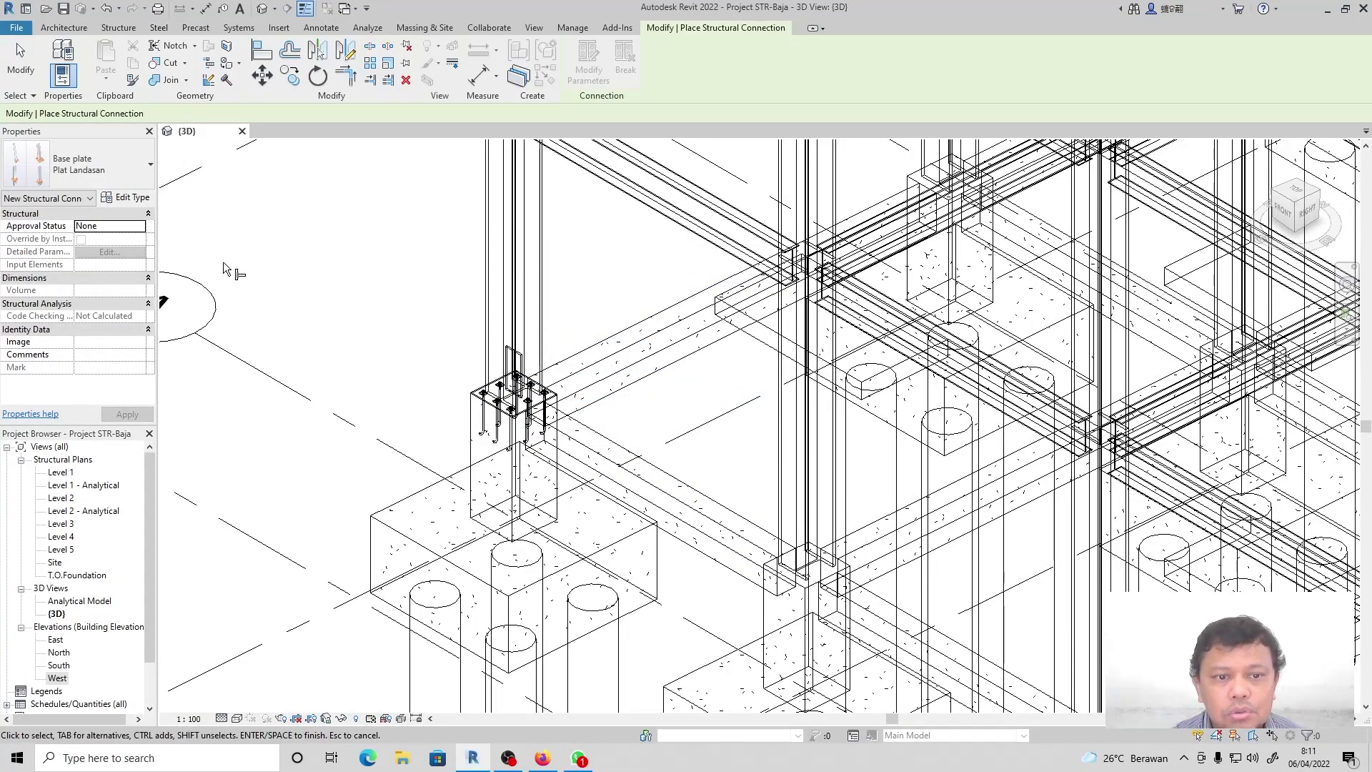
{"action": "scroll", "coordinate": [222, 263], "scroll_direction": "down", "scroll_amount": 3}
{"action": "scroll", "coordinate": [600, 529], "scroll_direction": "up", "scroll_amount": 4}
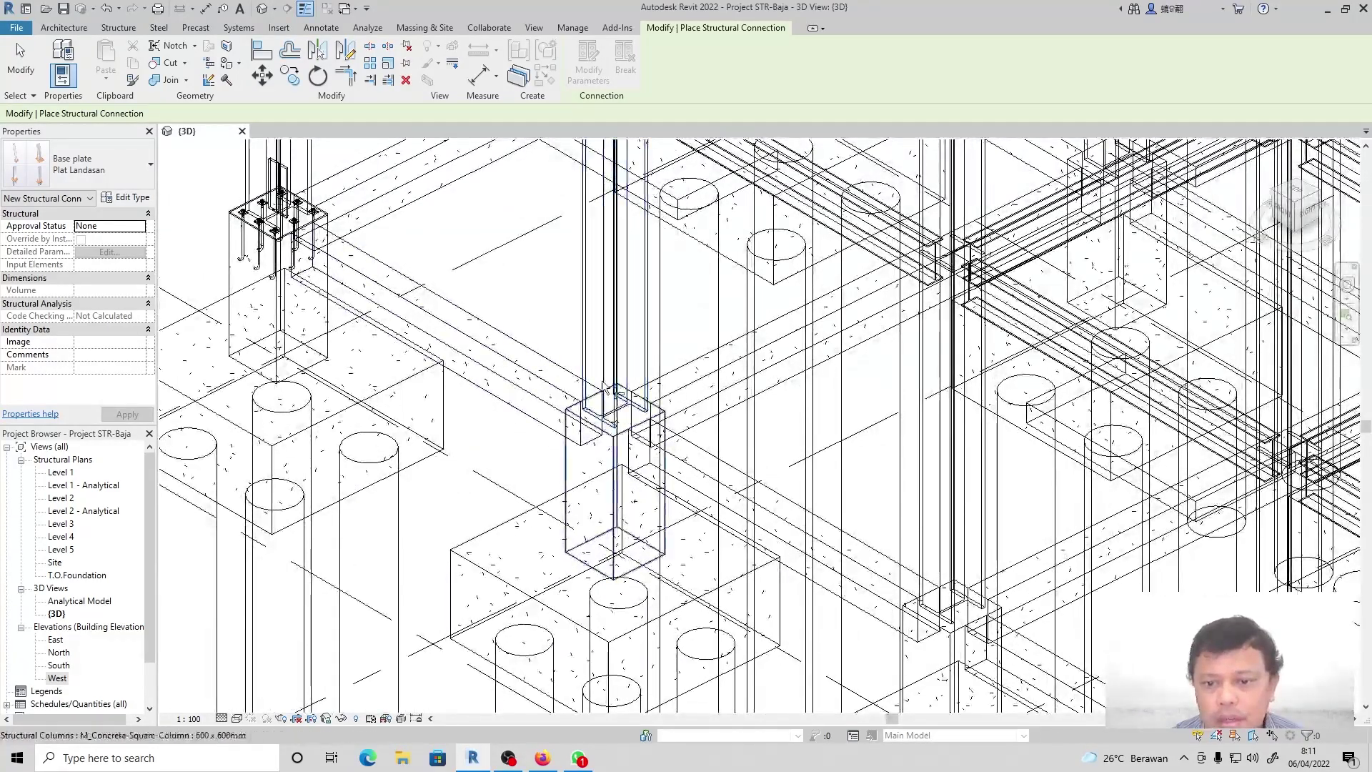
{"action": "left_click", "coordinate": [589, 319]}
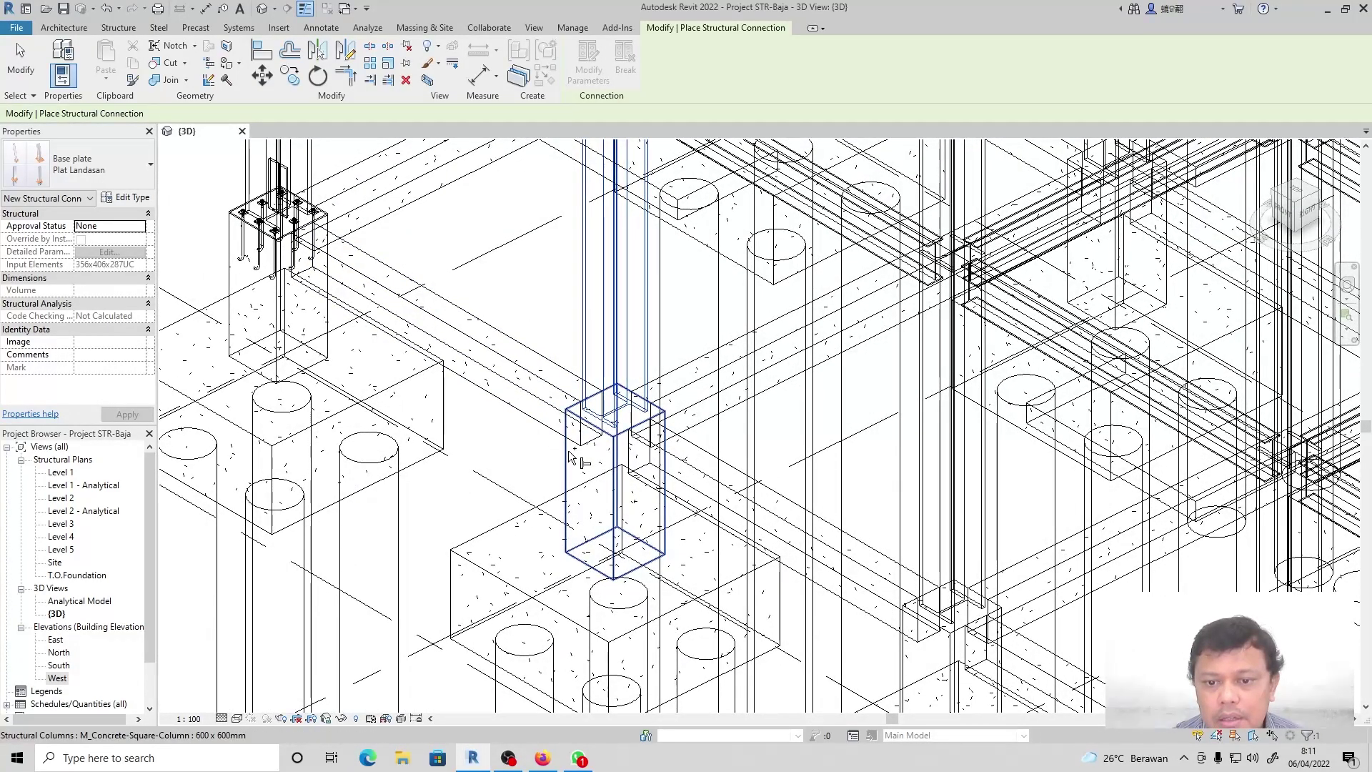
{"action": "key", "text": "Return"}
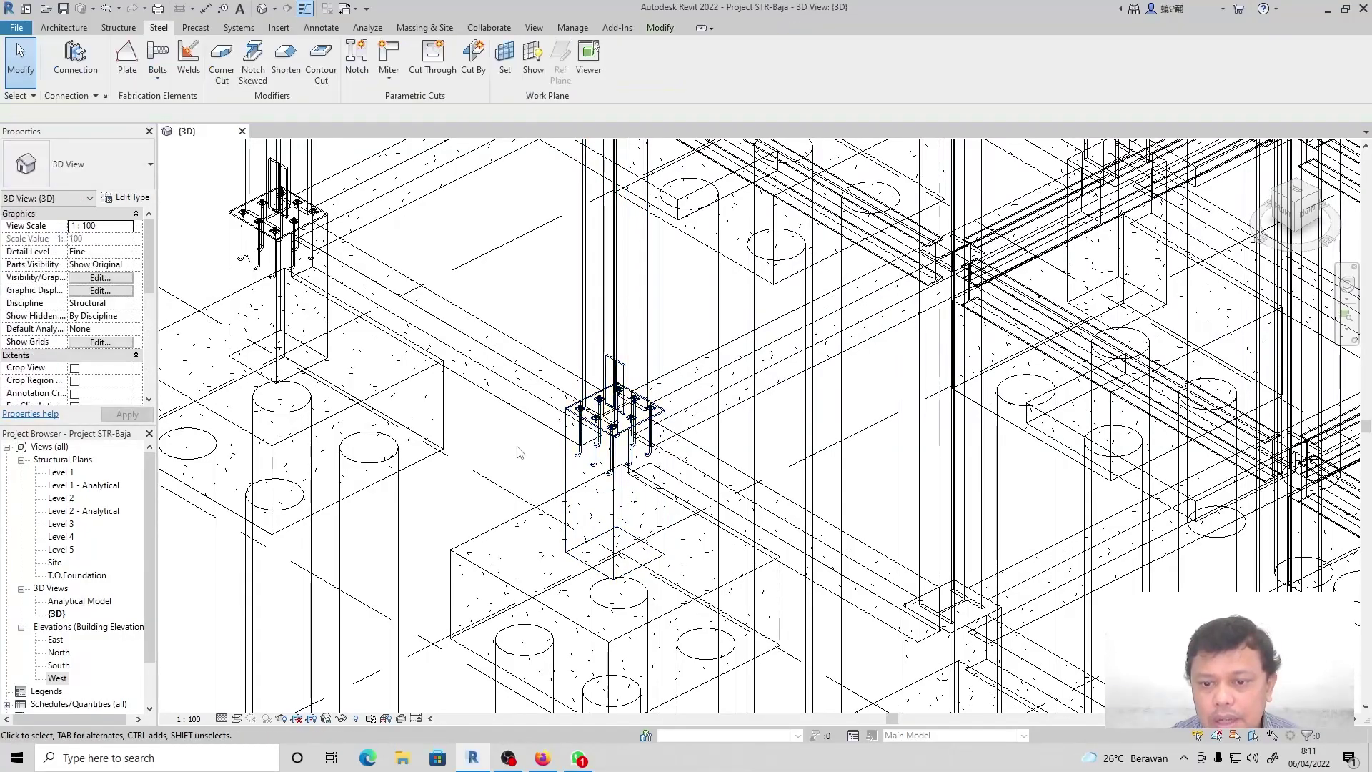
Place a Plat Landasan base plate between the steel column and its concrete column at grid 3 in the same row.
{"action": "scroll", "coordinate": [512, 456], "scroll_direction": "down", "scroll_amount": 3}
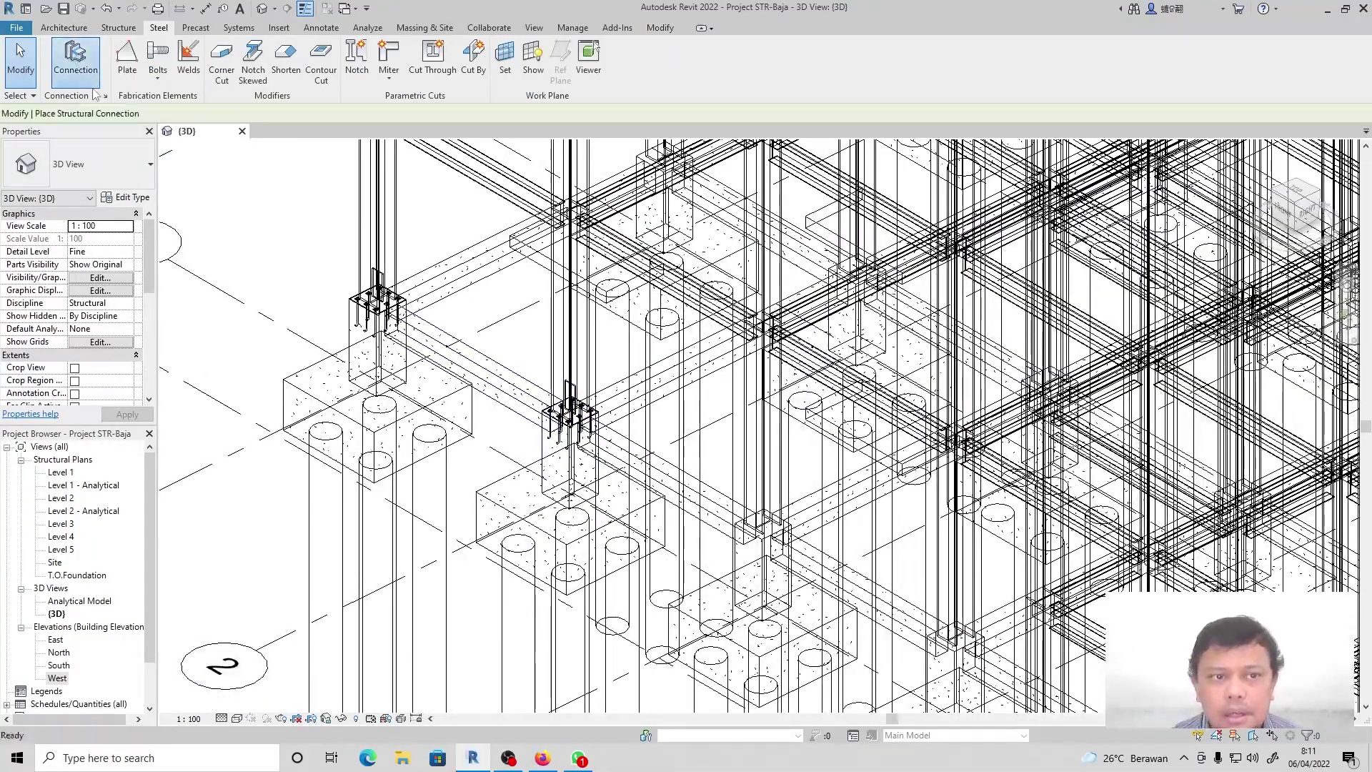
{"action": "left_click", "coordinate": [75, 65]}
{"action": "scroll", "coordinate": [536, 429], "scroll_direction": "down", "scroll_amount": 5}
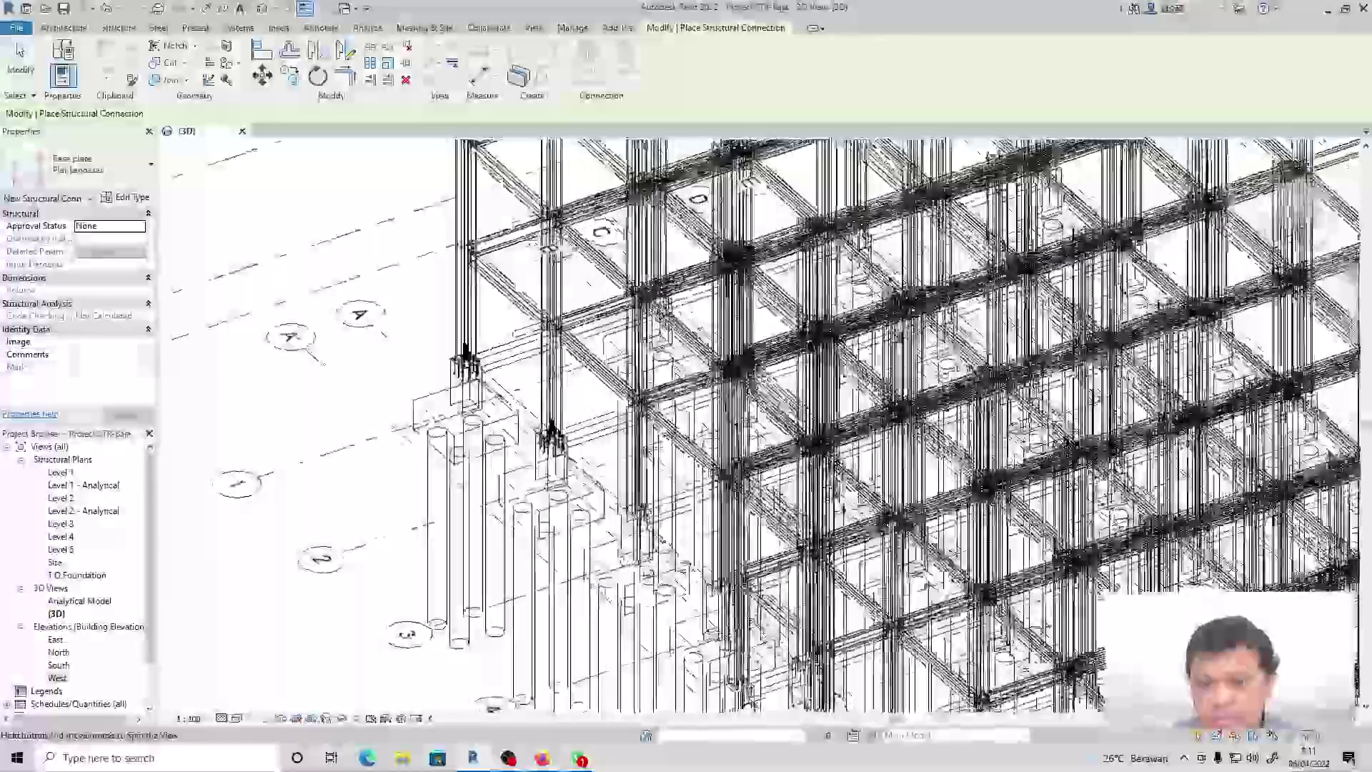
{"action": "middle_click_drag", "start_coordinate": [586, 606], "coordinate": [699, 636], "text": "shift"}
{"action": "scroll", "coordinate": [795, 487], "scroll_direction": "up", "scroll_amount": 4}
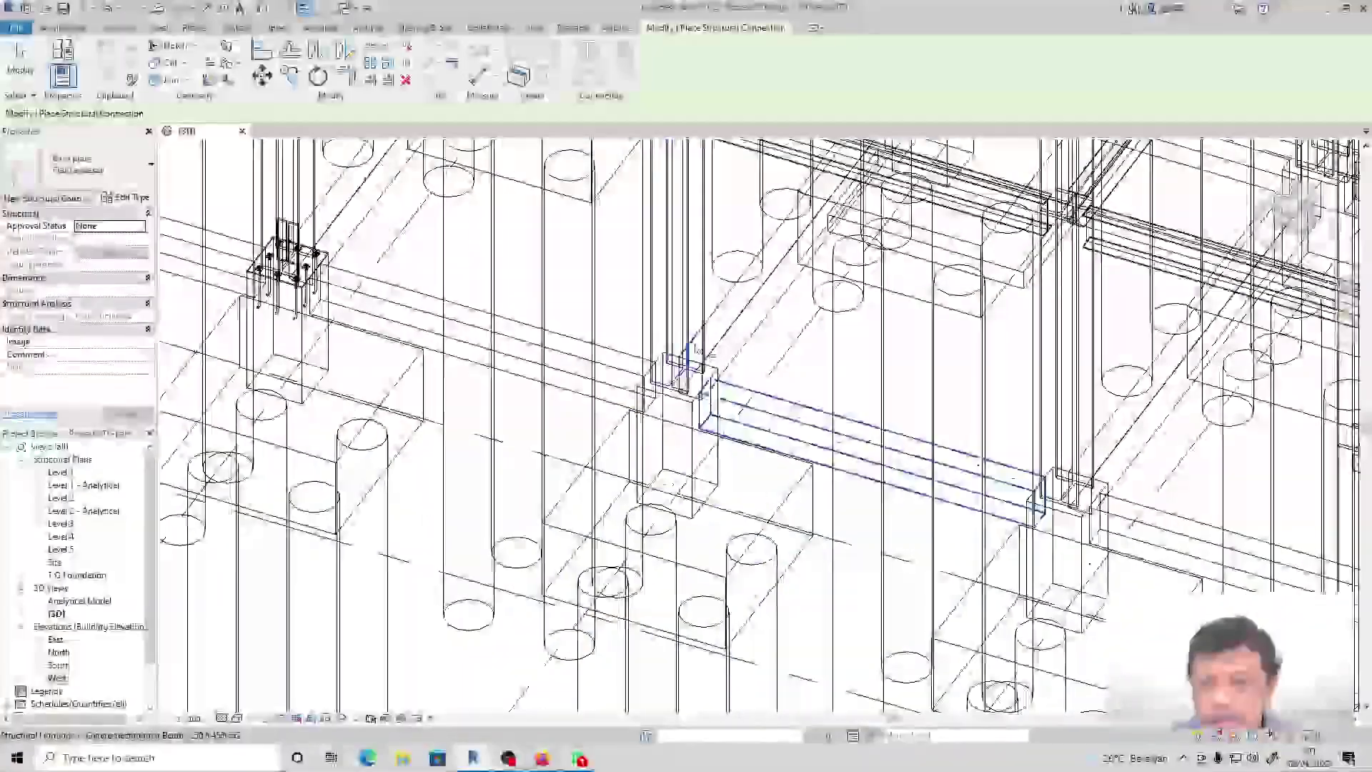
{"action": "left_click", "coordinate": [703, 336]}
{"action": "key", "text": "Return"}
{"action": "scroll", "coordinate": [710, 527], "scroll_direction": "down", "scroll_amount": 2}
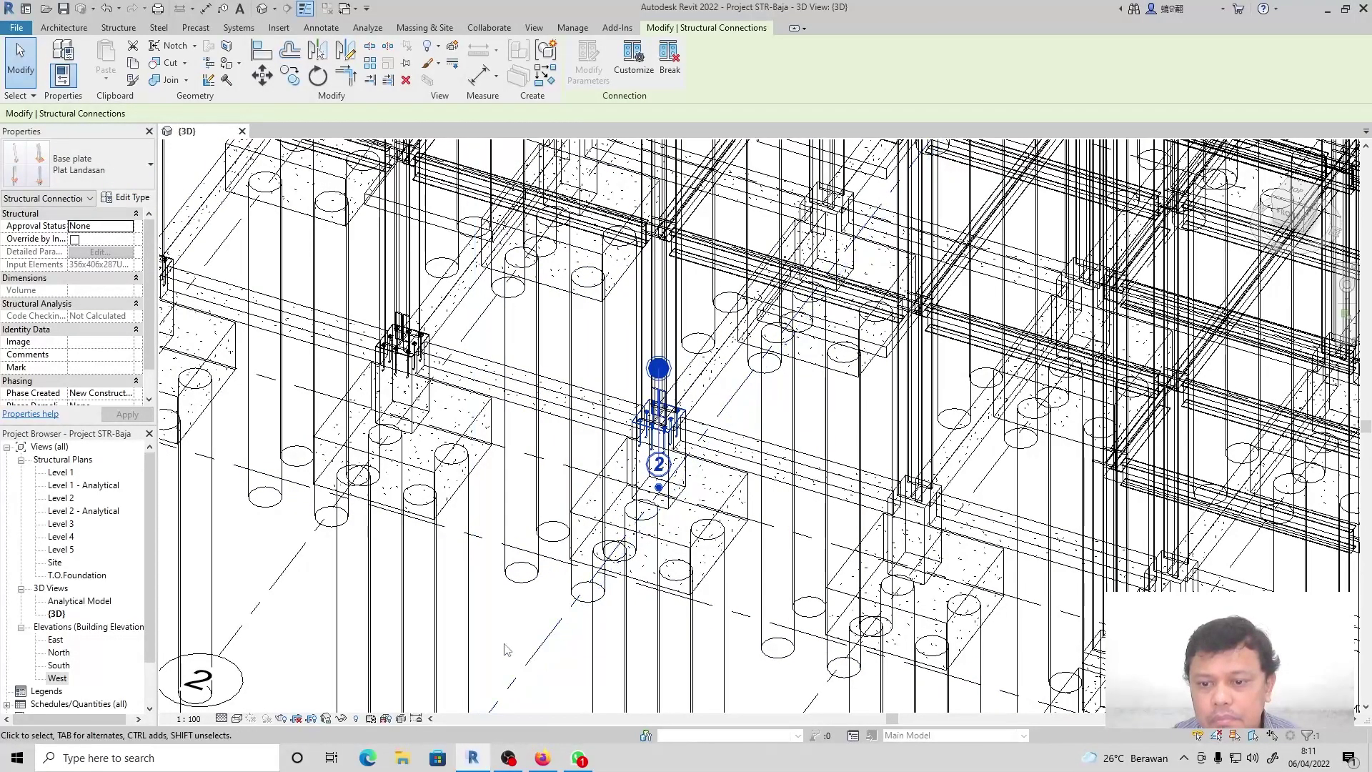
{"action": "key", "text": "Escape"}
Place a Plat Landasan base plate between the steel and concrete columns at grid 4 in the same row.
{"action": "left_click", "coordinate": [89, 74]}
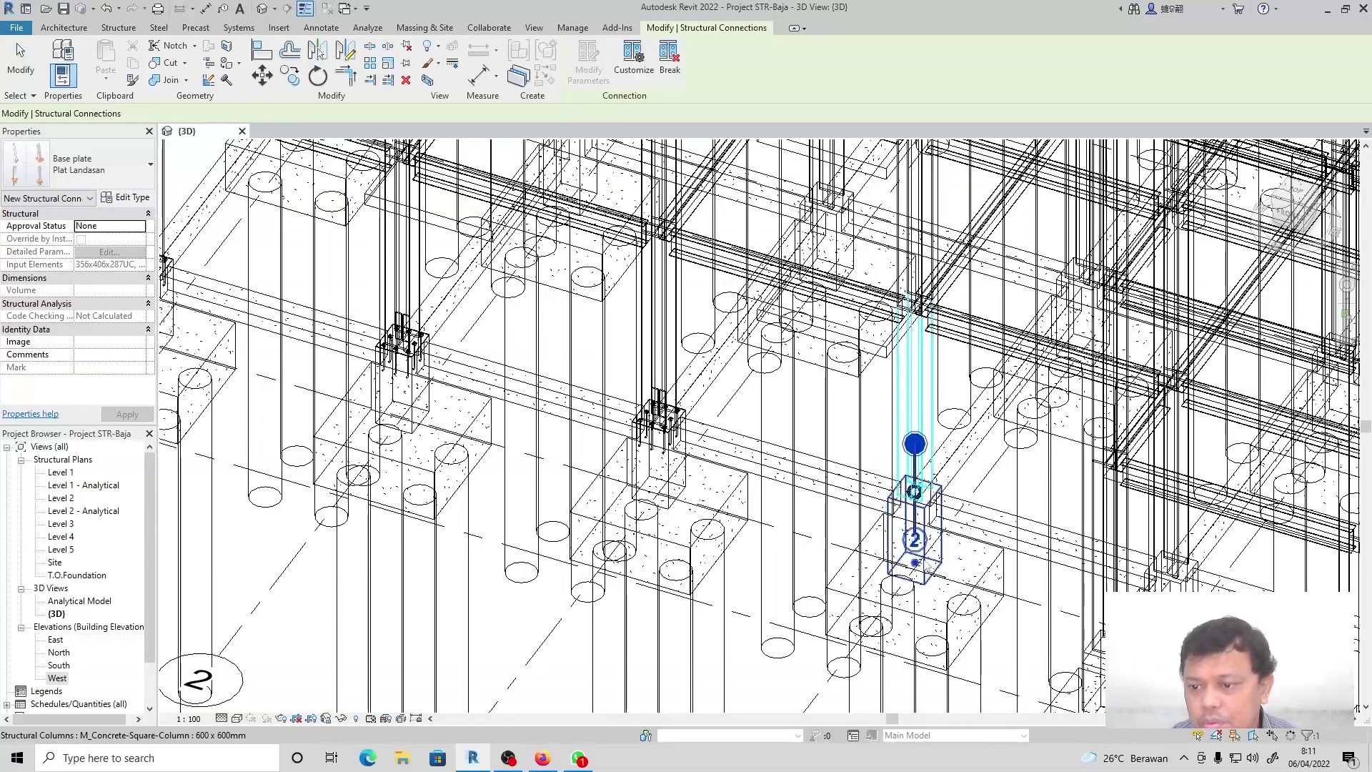
{"action": "key", "text": "Return"}
{"action": "left_click", "coordinate": [749, 688]}
Set the 3D view's visual style to Hidden Line.
{"action": "scroll", "coordinate": [608, 593], "scroll_direction": "down", "scroll_amount": 3}
{"action": "scroll", "coordinate": [868, 615], "scroll_direction": "up", "scroll_amount": 3}
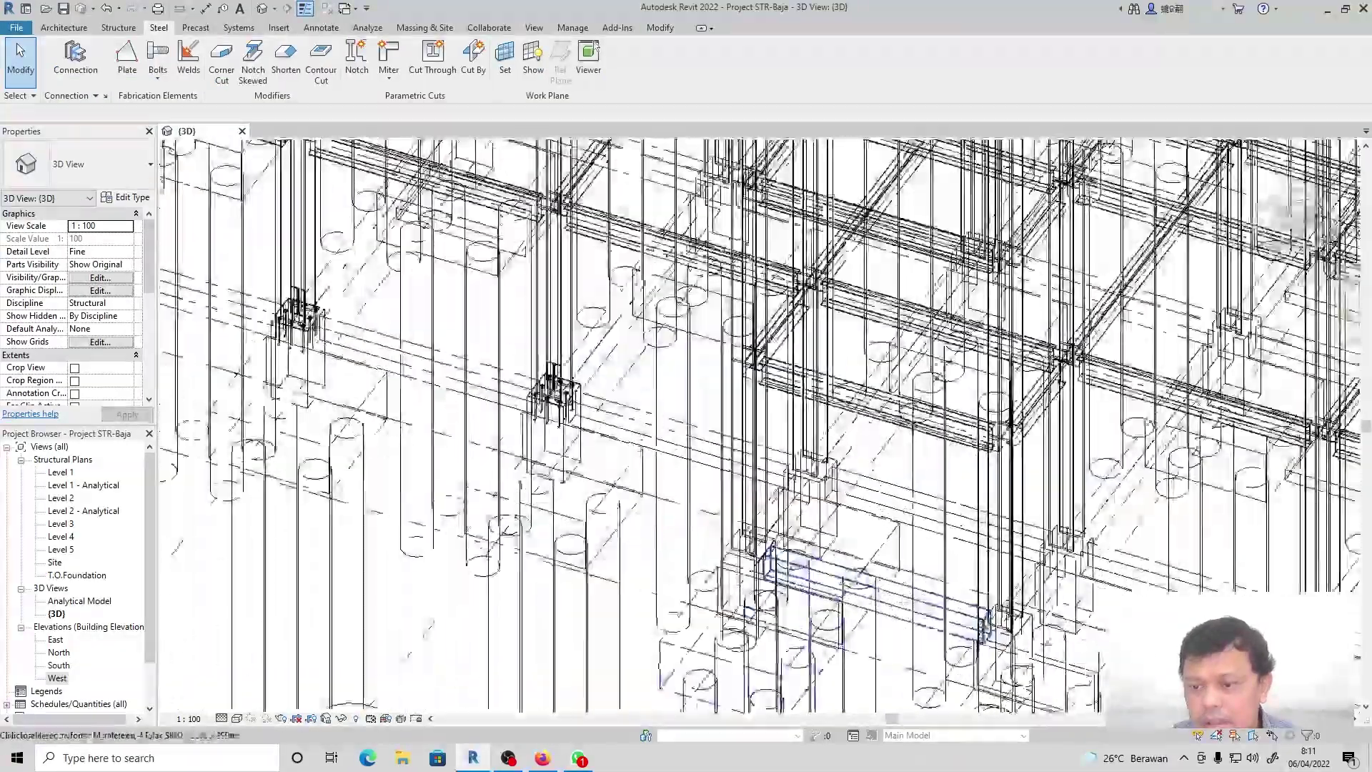
{"action": "middle_click_drag", "start_coordinate": [637, 640], "coordinate": [772, 597], "text": "shift"}
{"action": "scroll", "coordinate": [782, 590], "scroll_direction": "down", "scroll_amount": 4}
{"action": "scroll", "coordinate": [493, 407], "scroll_direction": "up", "scroll_amount": 3}
{"action": "scroll", "coordinate": [547, 407], "scroll_direction": "down", "scroll_amount": 2}
{"action": "scroll", "coordinate": [591, 410], "scroll_direction": "down", "scroll_amount": 1}
{"action": "middle_click_drag", "start_coordinate": [591, 410], "coordinate": [822, 382], "text": "shift"}
{"action": "scroll", "coordinate": [275, 293], "scroll_direction": "up", "scroll_amount": 5}
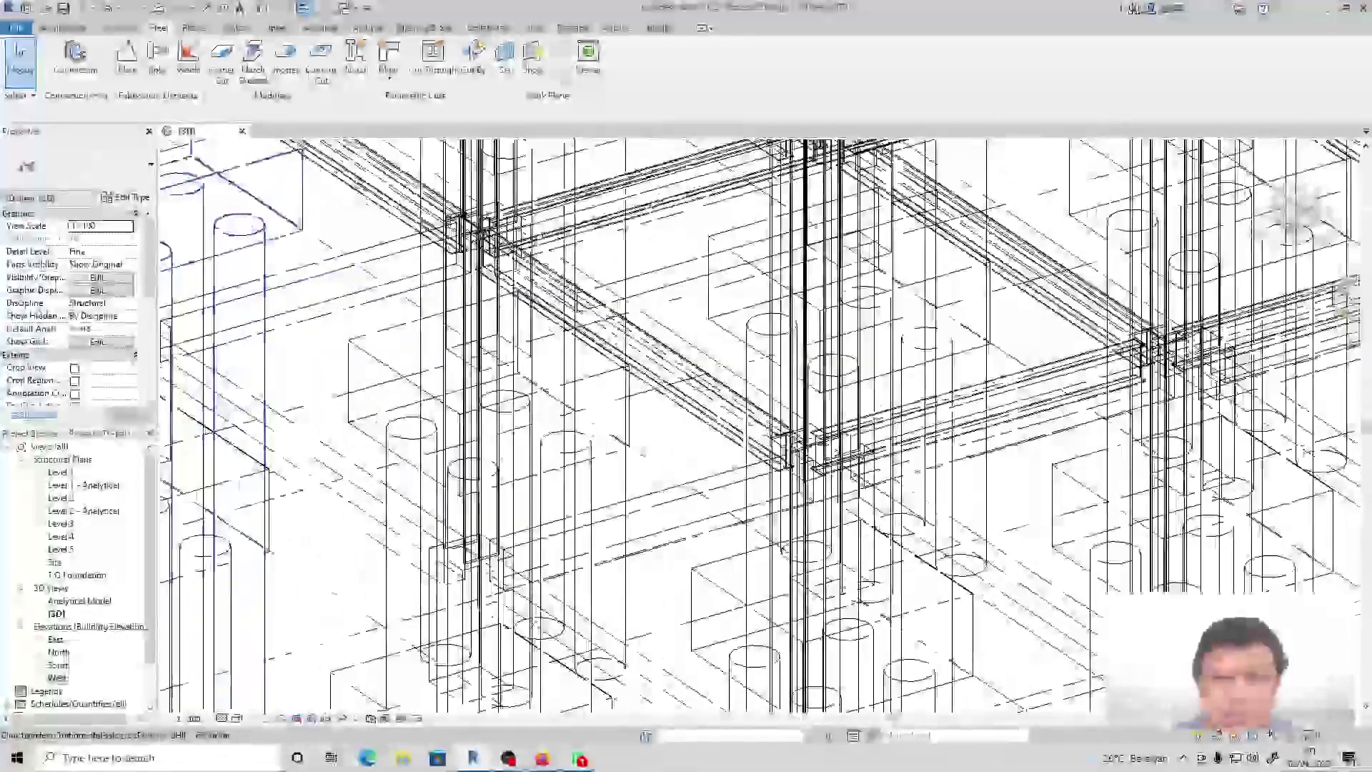
{"action": "scroll", "coordinate": [554, 371], "scroll_direction": "down", "scroll_amount": 3}
{"action": "left_click", "coordinate": [237, 719]}
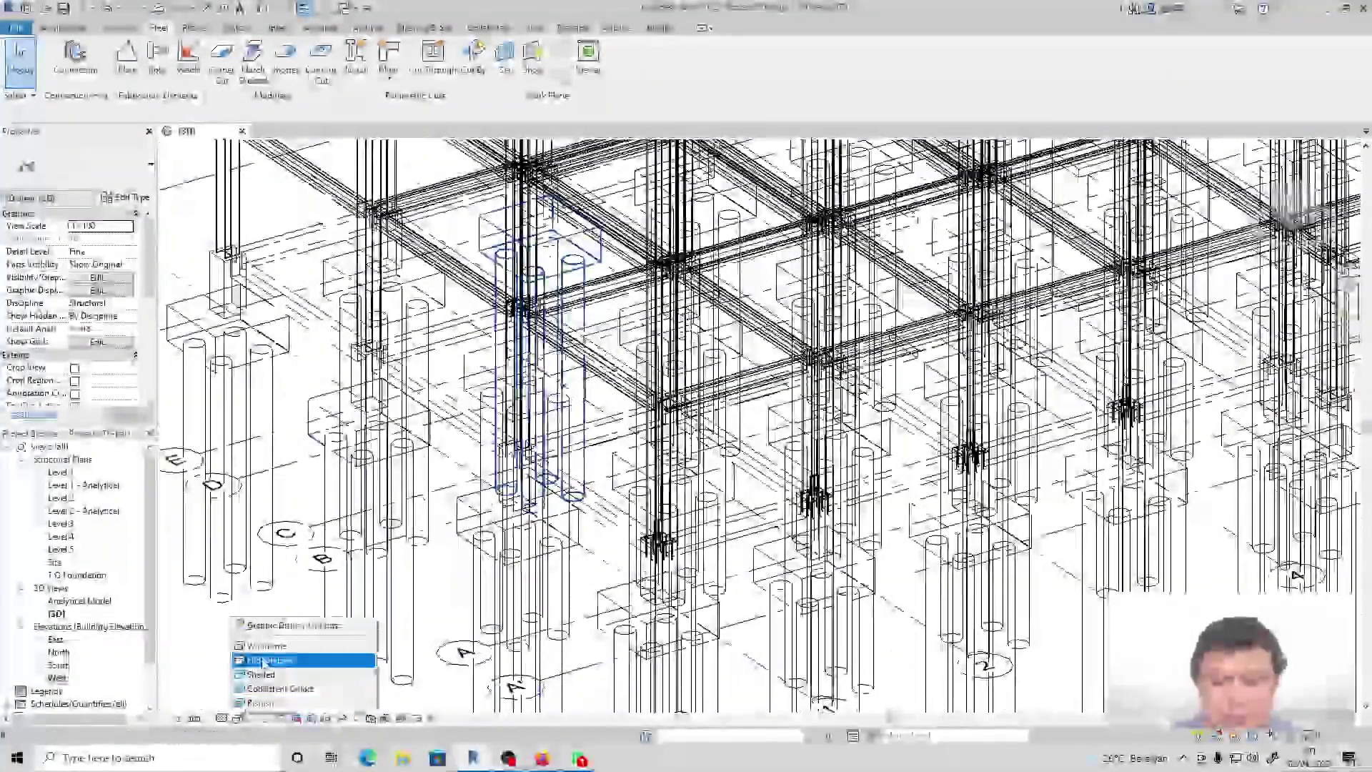
{"action": "left_click", "coordinate": [265, 660]}
Place a Plat Landasan base plate at the grid 5 column that continues the row of completed bases.
{"action": "scroll", "coordinate": [335, 493], "scroll_direction": "down", "scroll_amount": 2}
{"action": "middle_click_drag", "start_coordinate": [927, 621], "coordinate": [690, 626], "text": "shift"}
{"action": "scroll", "coordinate": [693, 551], "scroll_direction": "down", "scroll_amount": 2}
{"action": "scroll", "coordinate": [686, 568], "scroll_direction": "up", "scroll_amount": 2}
{"action": "scroll", "coordinate": [682, 572], "scroll_direction": "up", "scroll_amount": 5}
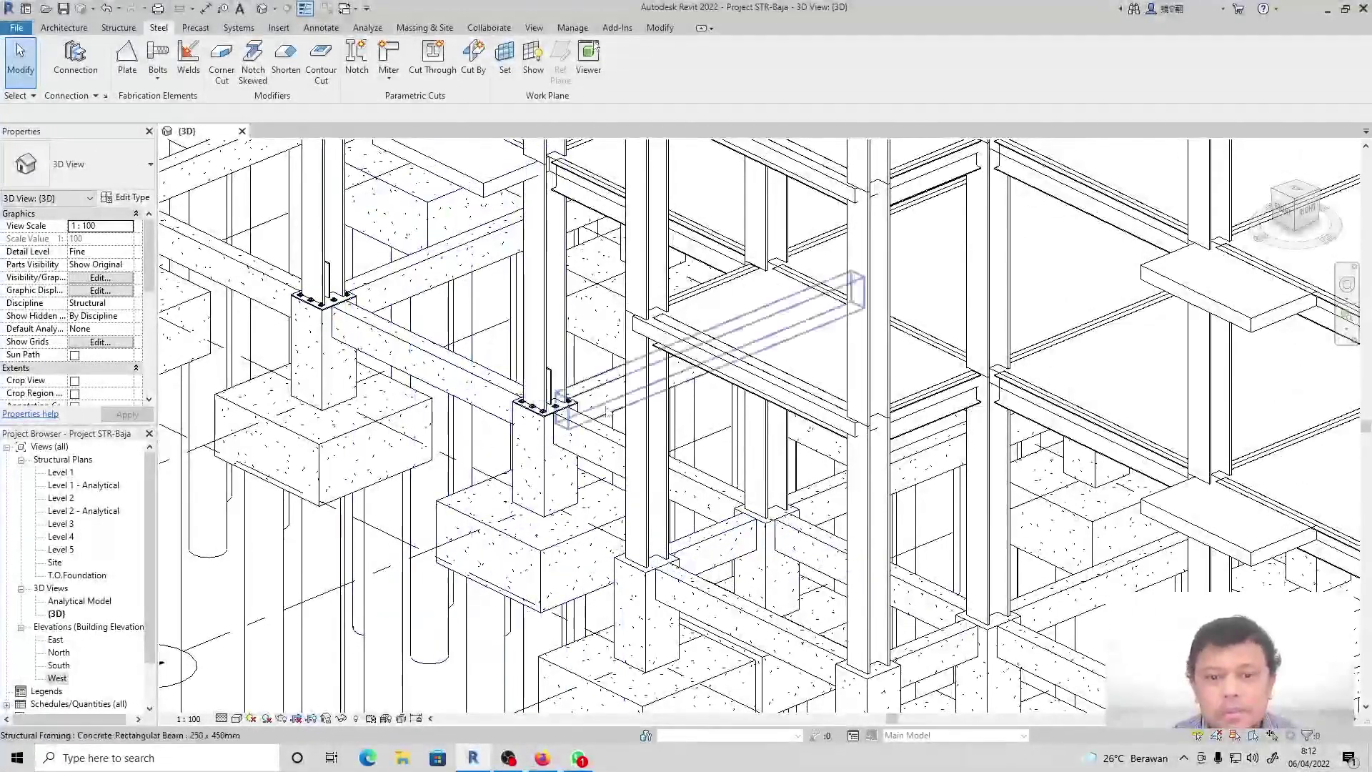
{"action": "left_click", "coordinate": [96, 58]}
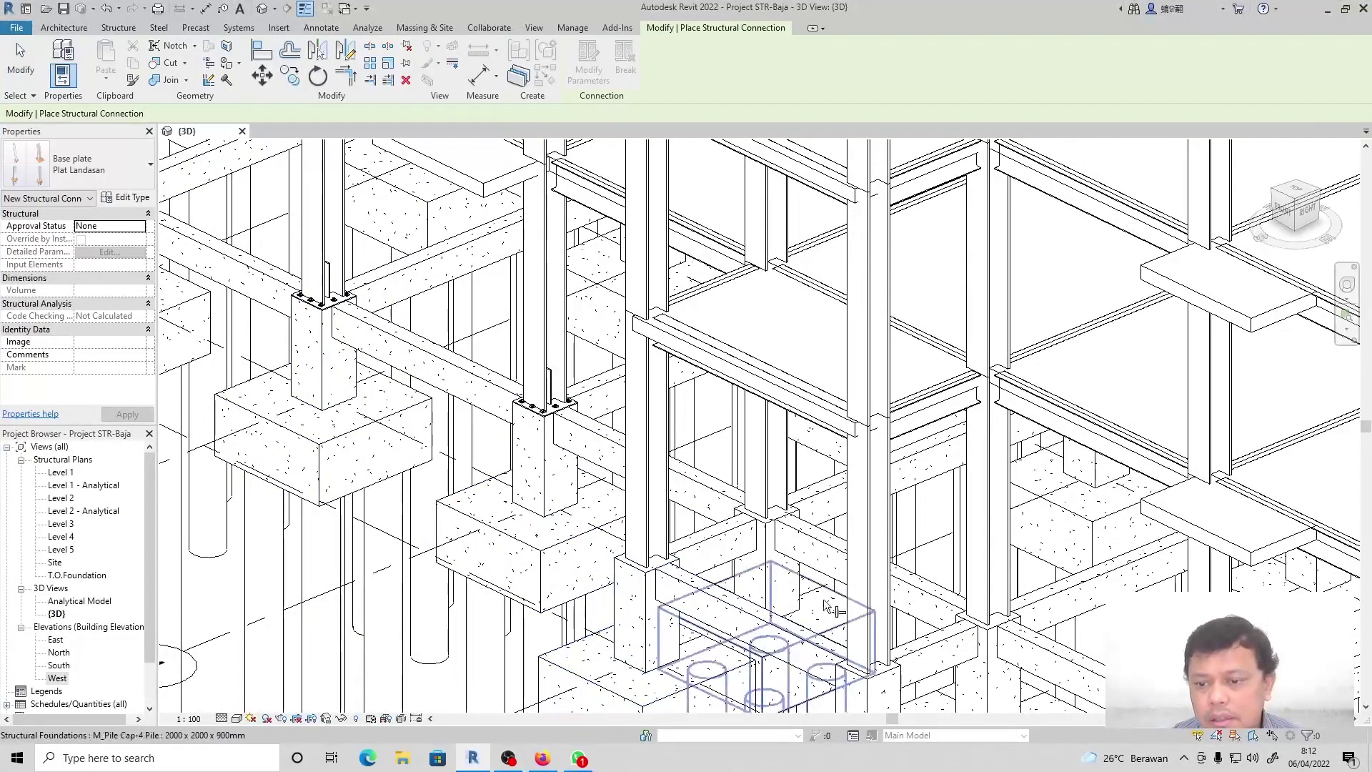
{"action": "left_click", "coordinate": [776, 582]}
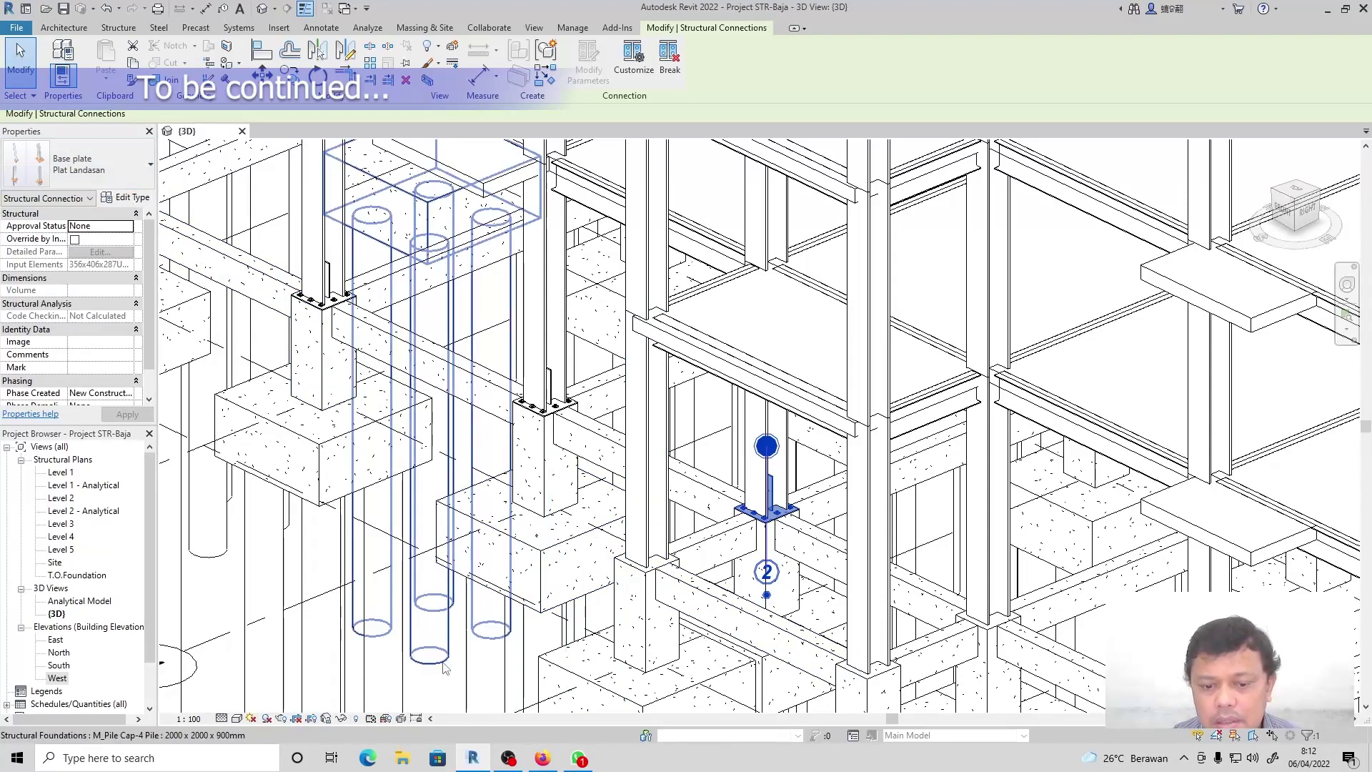
{"action": "key", "text": "Escape"}
Place a Plat Landasan base plate at the outer grid 5 column, in front of the completed row.
{"action": "left_click", "coordinate": [64, 63]}
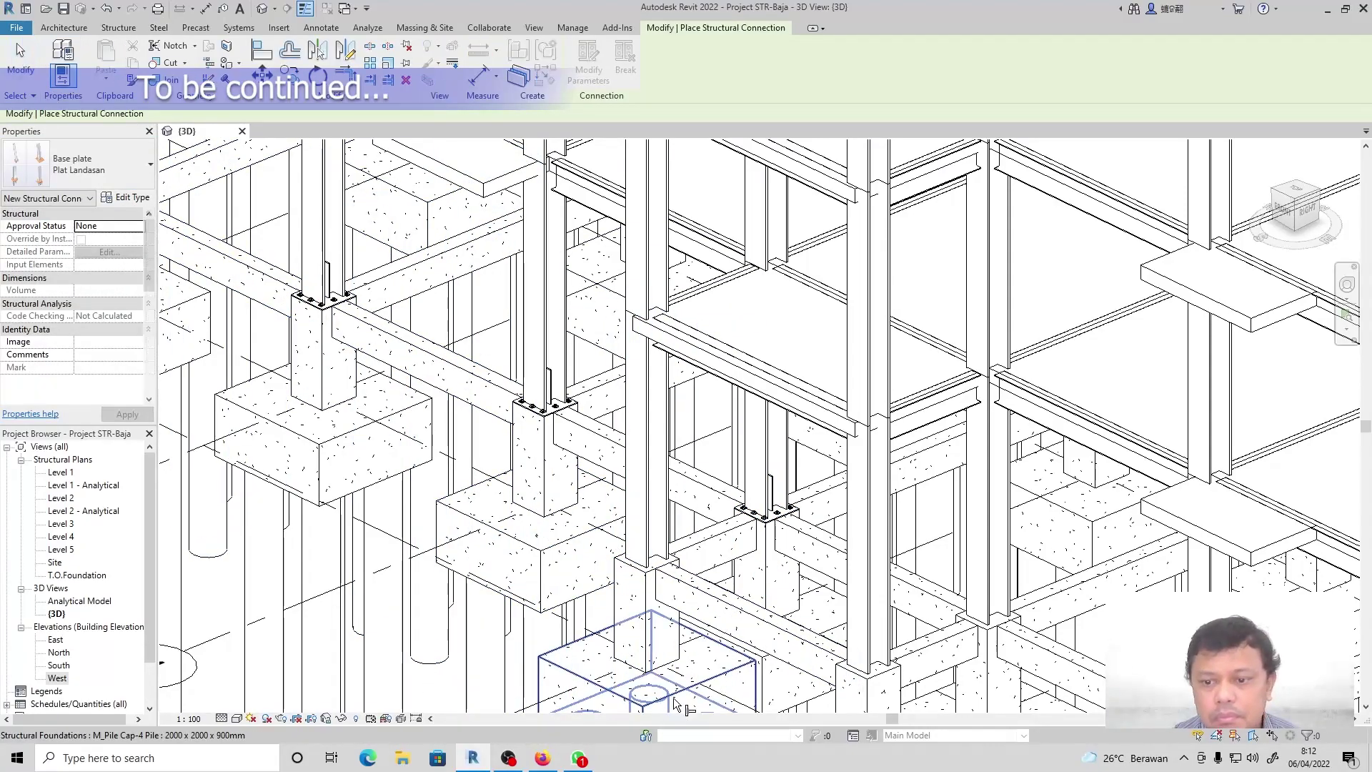
{"action": "left_click", "coordinate": [658, 594]}
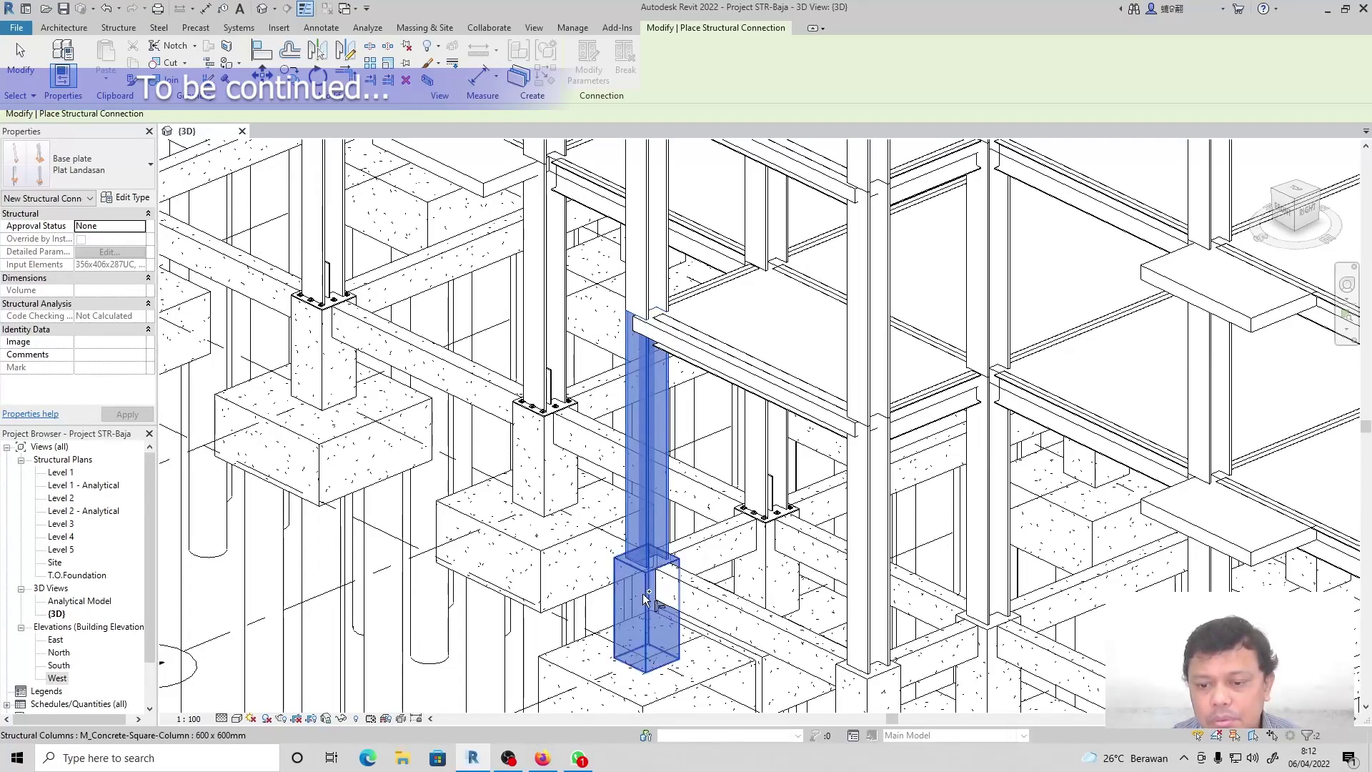
{"action": "key", "text": "Return"}
{"action": "scroll", "coordinate": [415, 451], "scroll_direction": "down", "scroll_amount": 4}
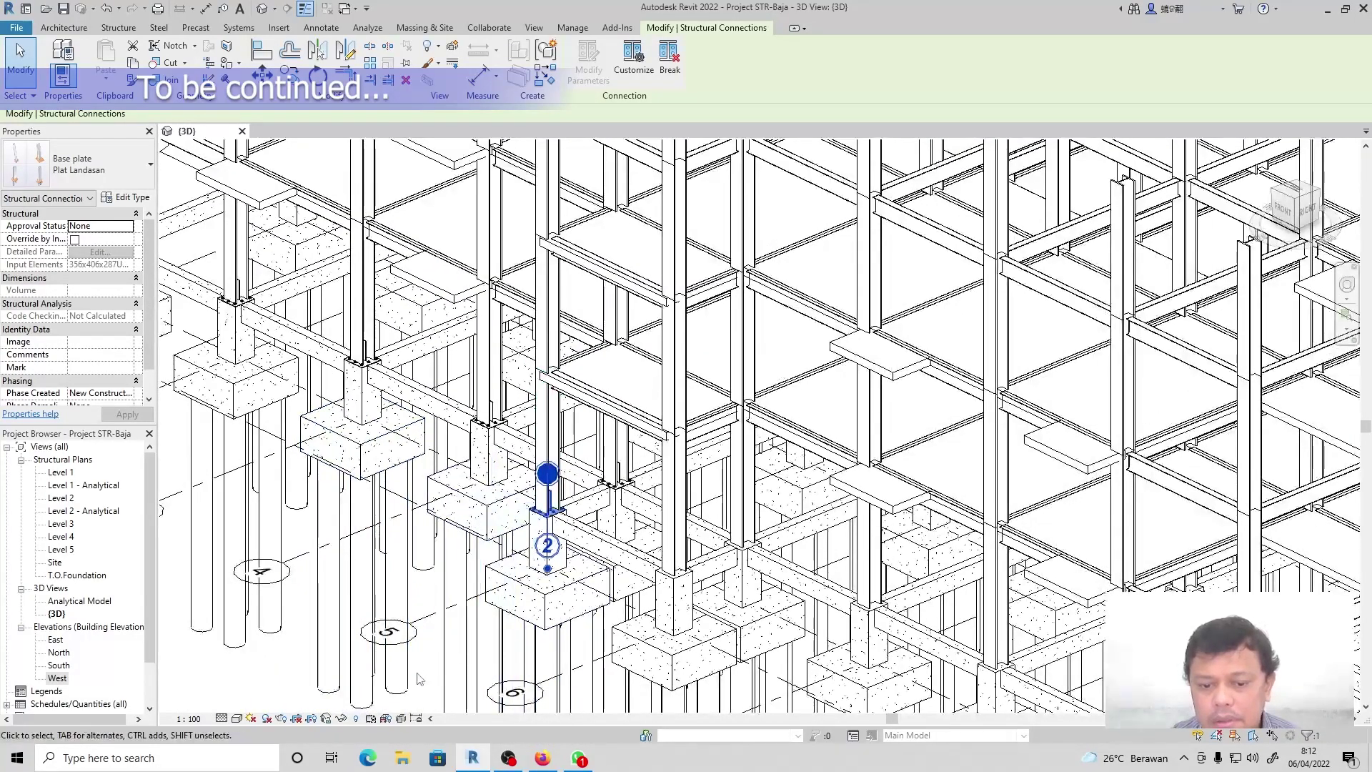
{"action": "left_click", "coordinate": [420, 676]}
Place a Plat Landasan base plate at the inner grid 6 column, continuing the original row.
{"action": "scroll", "coordinate": [607, 647], "scroll_direction": "down", "scroll_amount": 2}
{"action": "scroll", "coordinate": [719, 617], "scroll_direction": "up", "scroll_amount": 4}
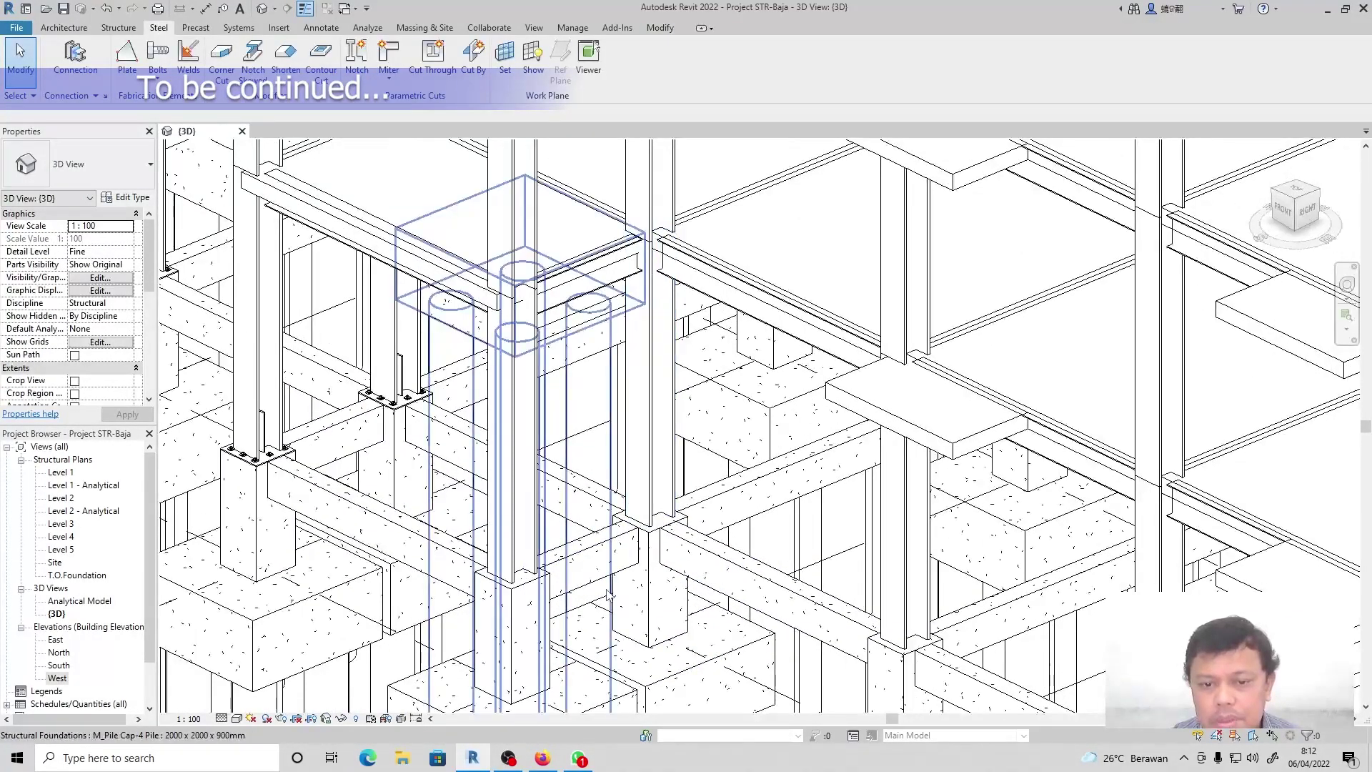
{"action": "left_click", "coordinate": [69, 60]}
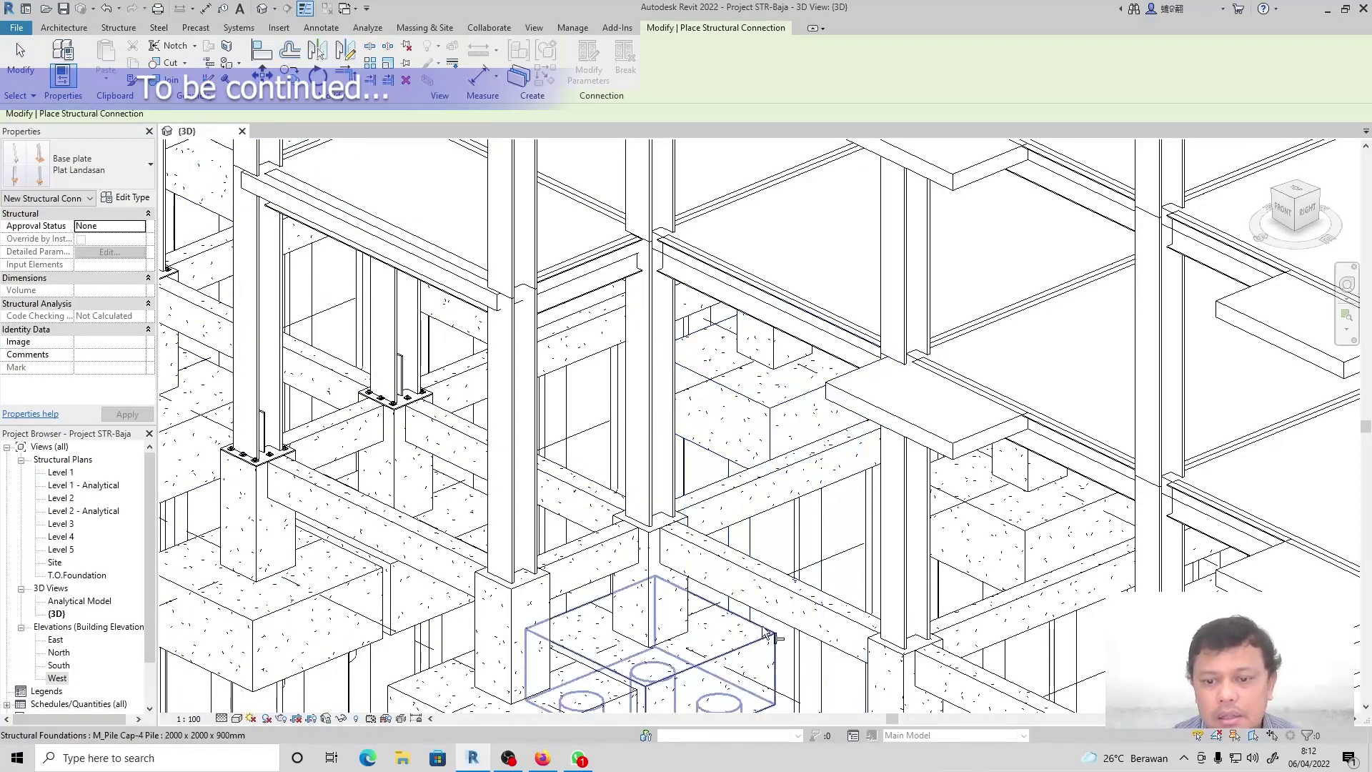
{"action": "left_click", "coordinate": [651, 453]}
{"action": "left_click", "coordinate": [658, 616]}
{"action": "key", "text": "Return"}
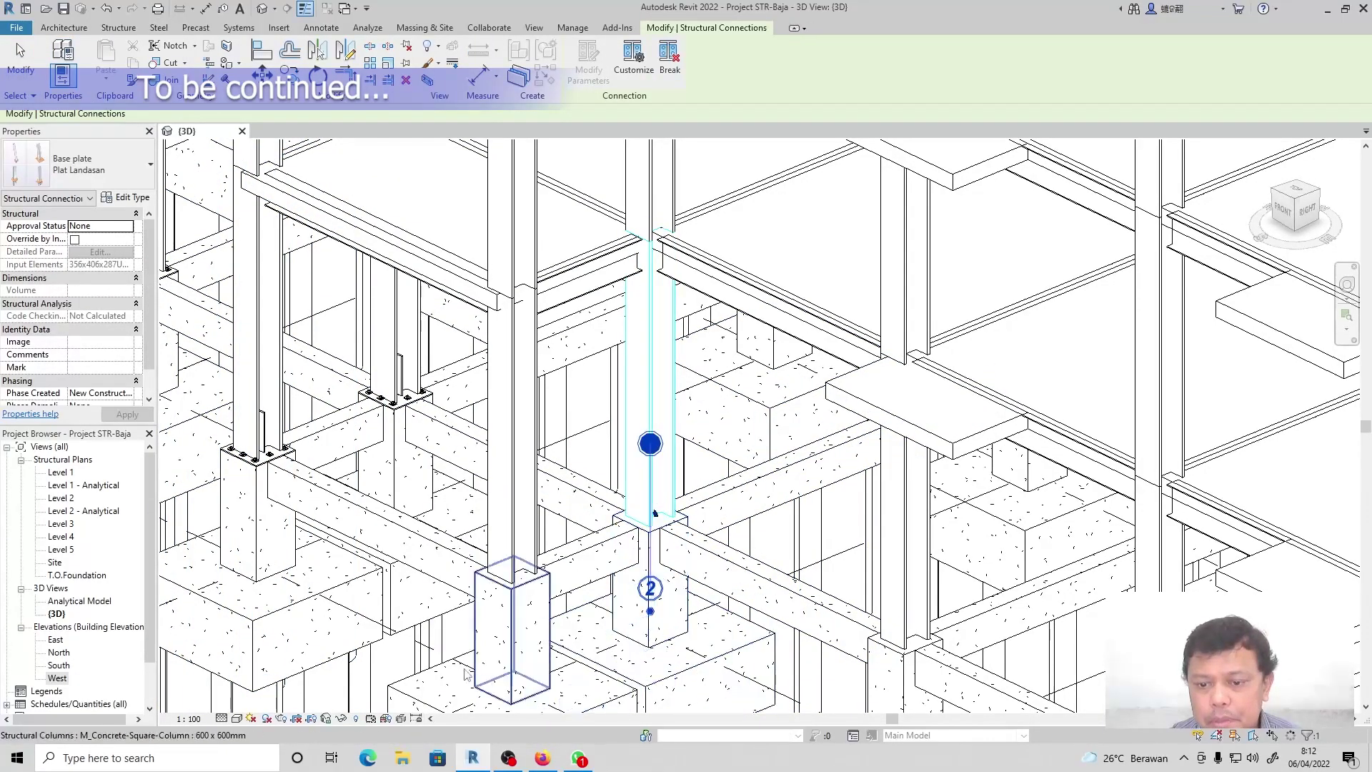
{"action": "scroll", "coordinate": [586, 514], "scroll_direction": "down", "scroll_amount": 3}
{"action": "left_click", "coordinate": [316, 690]}
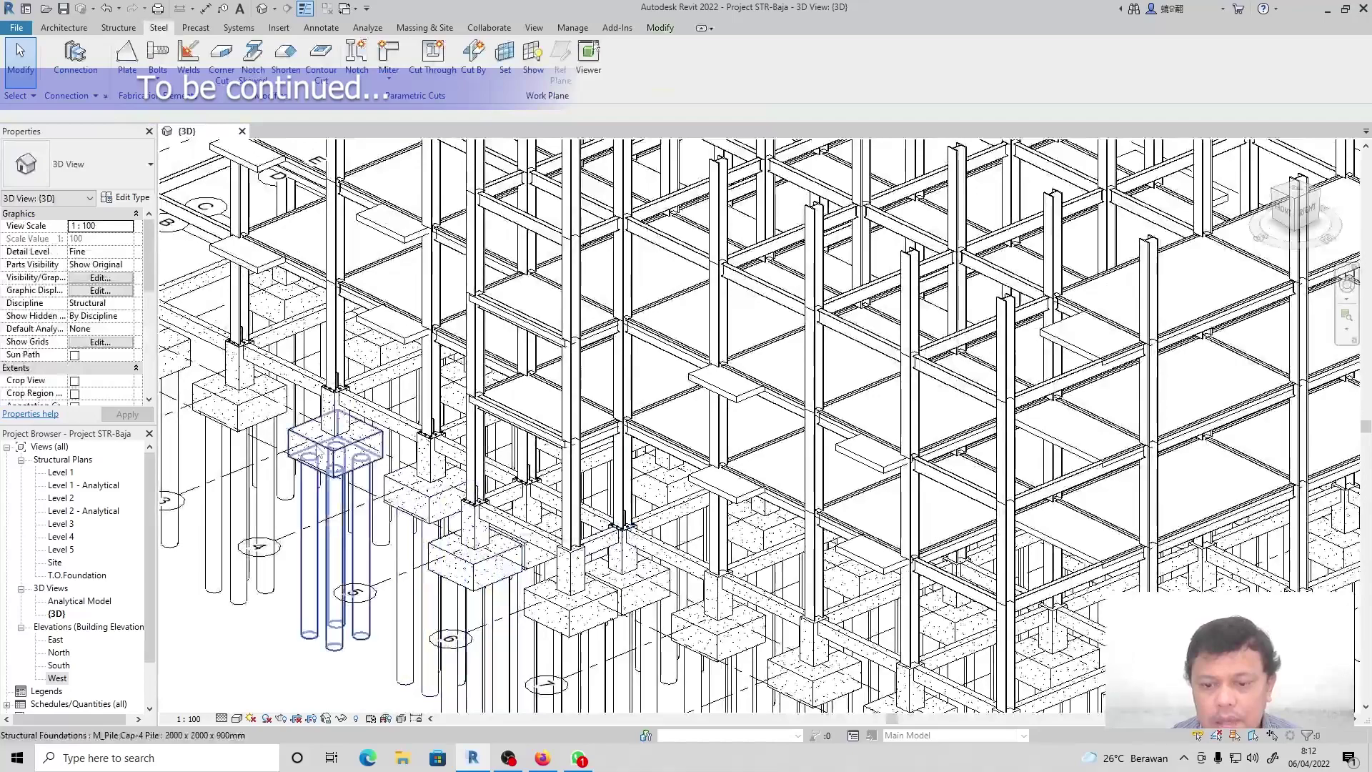
Place a Plat Landasan base plate at the outer grid 6 column and check the finished bases up close.
{"action": "left_click", "coordinate": [75, 62]}
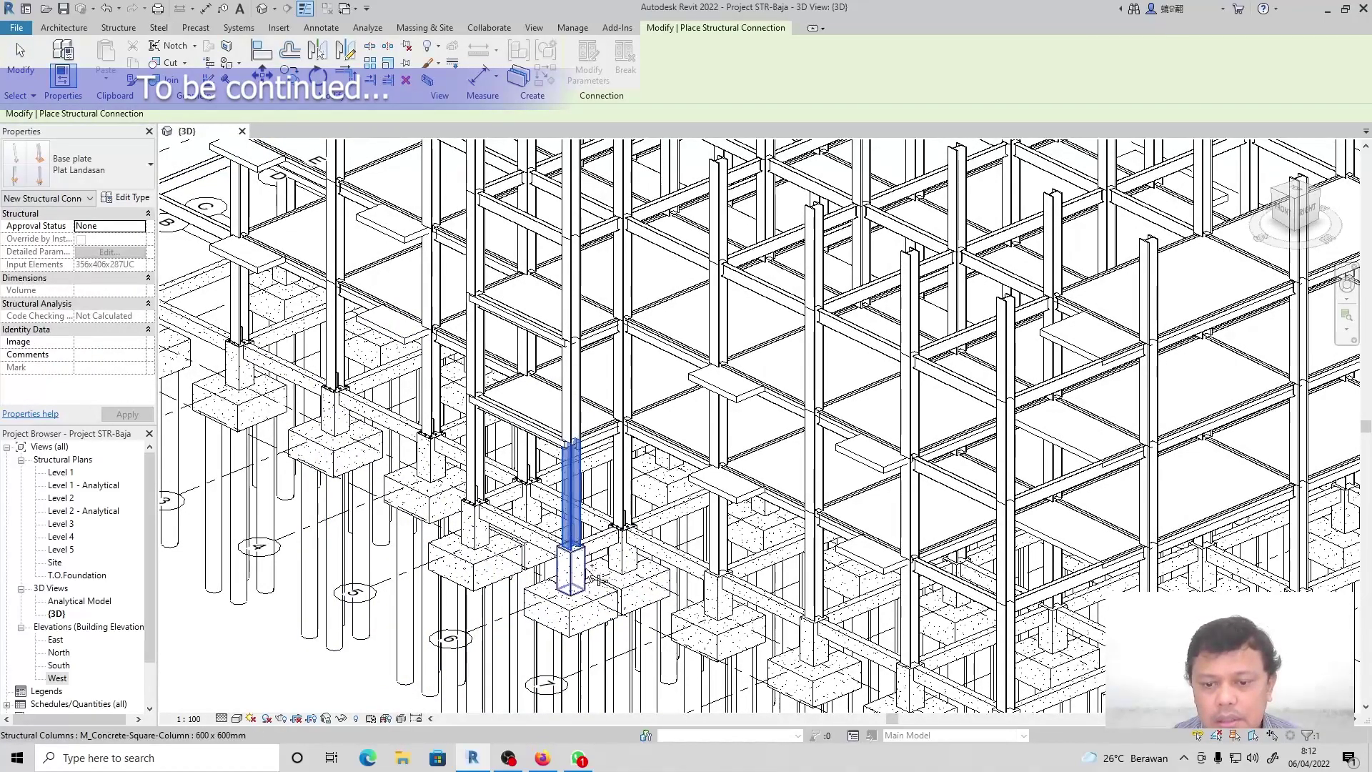
{"action": "key", "text": "Return"}
{"action": "left_click", "coordinate": [265, 663]}
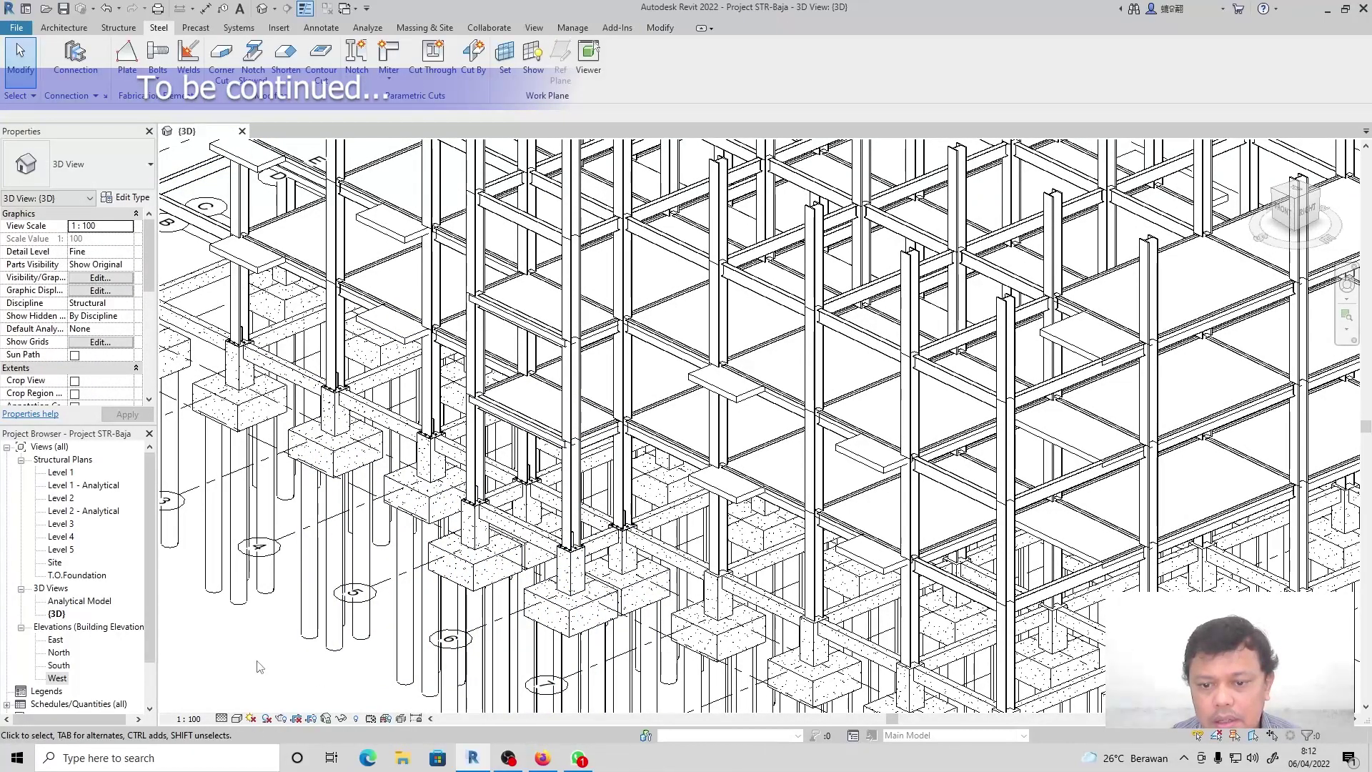
{"action": "scroll", "coordinate": [566, 519], "scroll_direction": "up", "scroll_amount": 5}
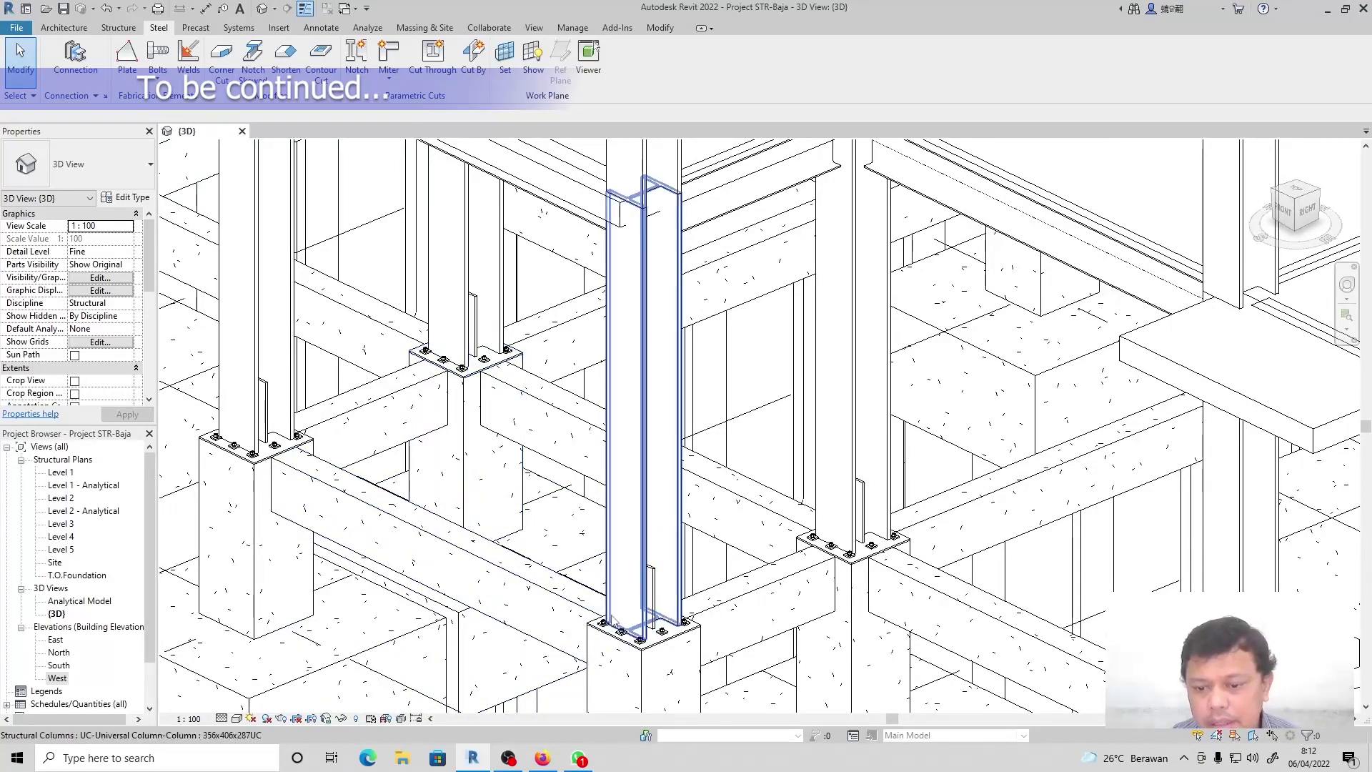
{"action": "scroll", "coordinate": [858, 596], "scroll_direction": "up", "scroll_amount": 1}
{"action": "scroll", "coordinate": [526, 473], "scroll_direction": "up", "scroll_amount": 2}
{"action": "scroll", "coordinate": [499, 470], "scroll_direction": "down", "scroll_amount": 10}
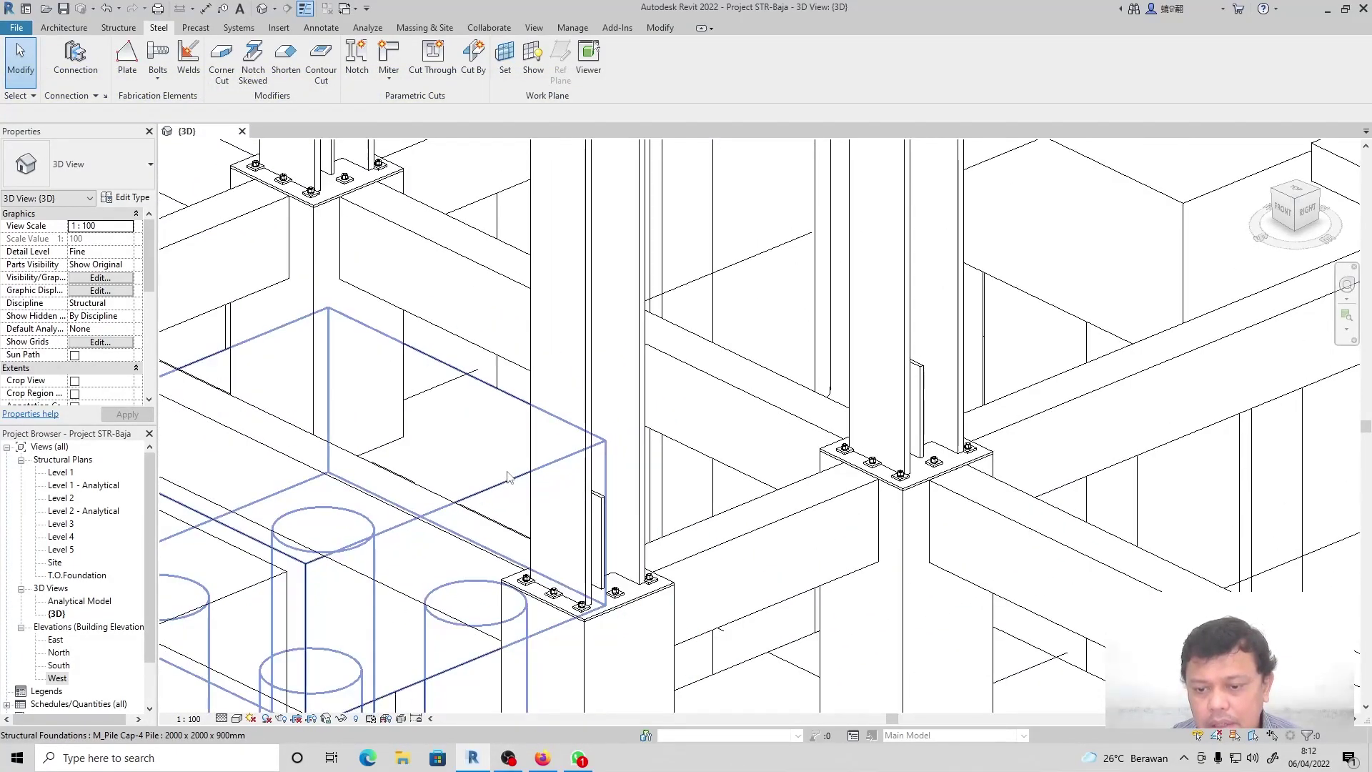